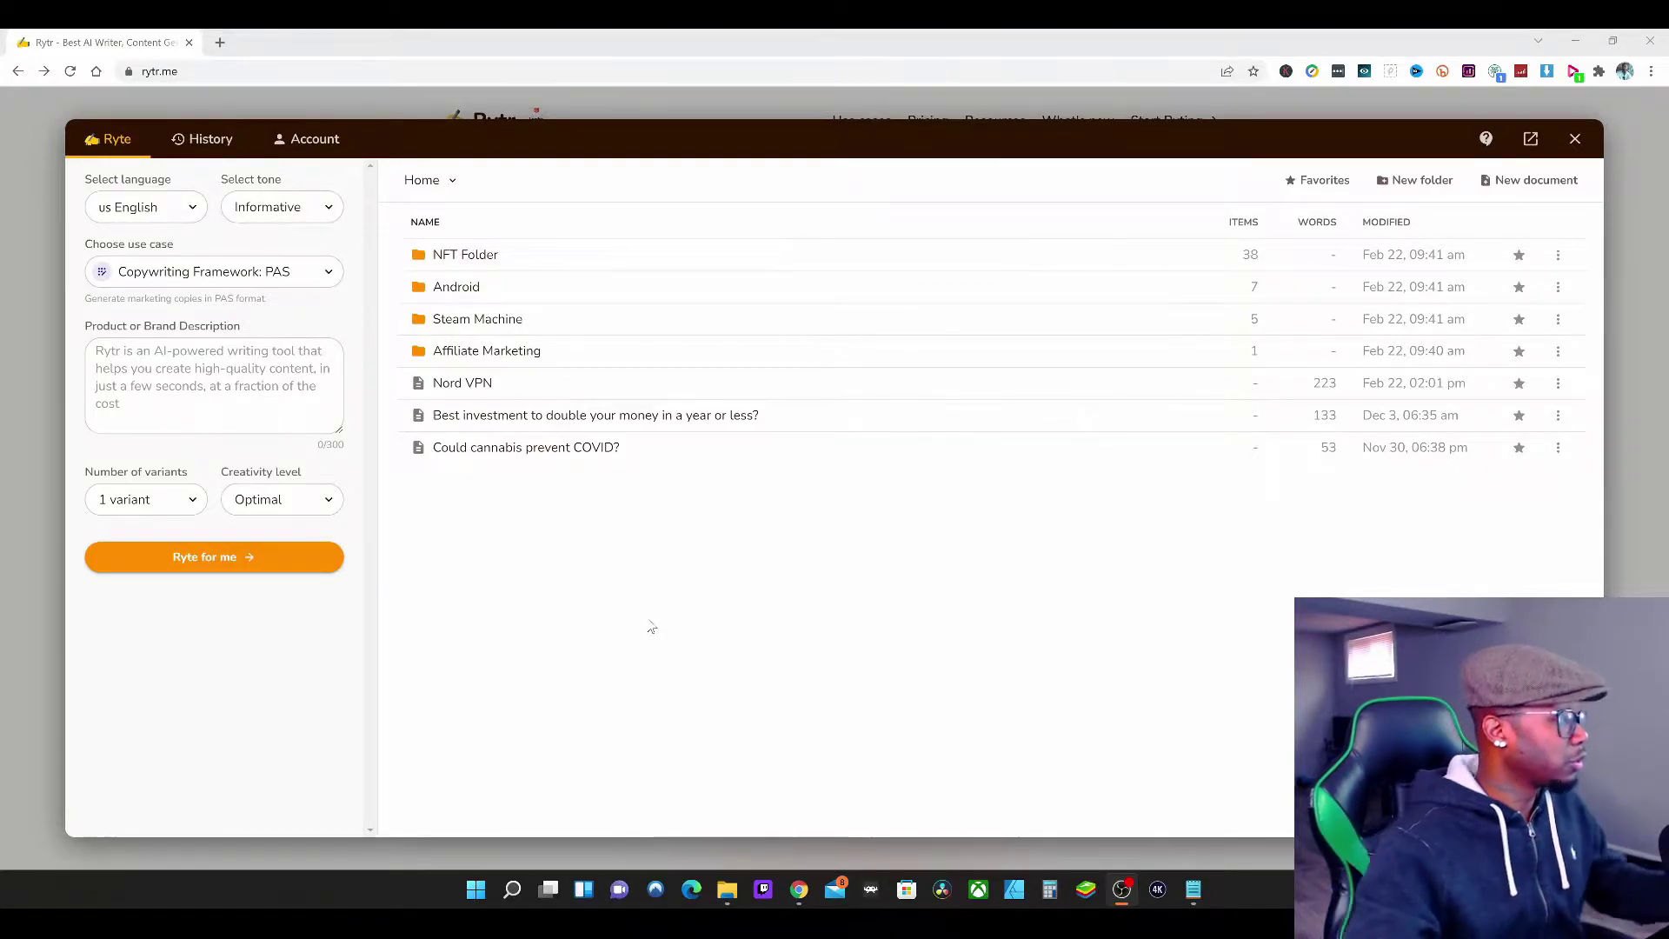
Step: Browse the use cases and choose Copywriting Framework: PAS
{"action": "left_click", "coordinate": [282, 274]}
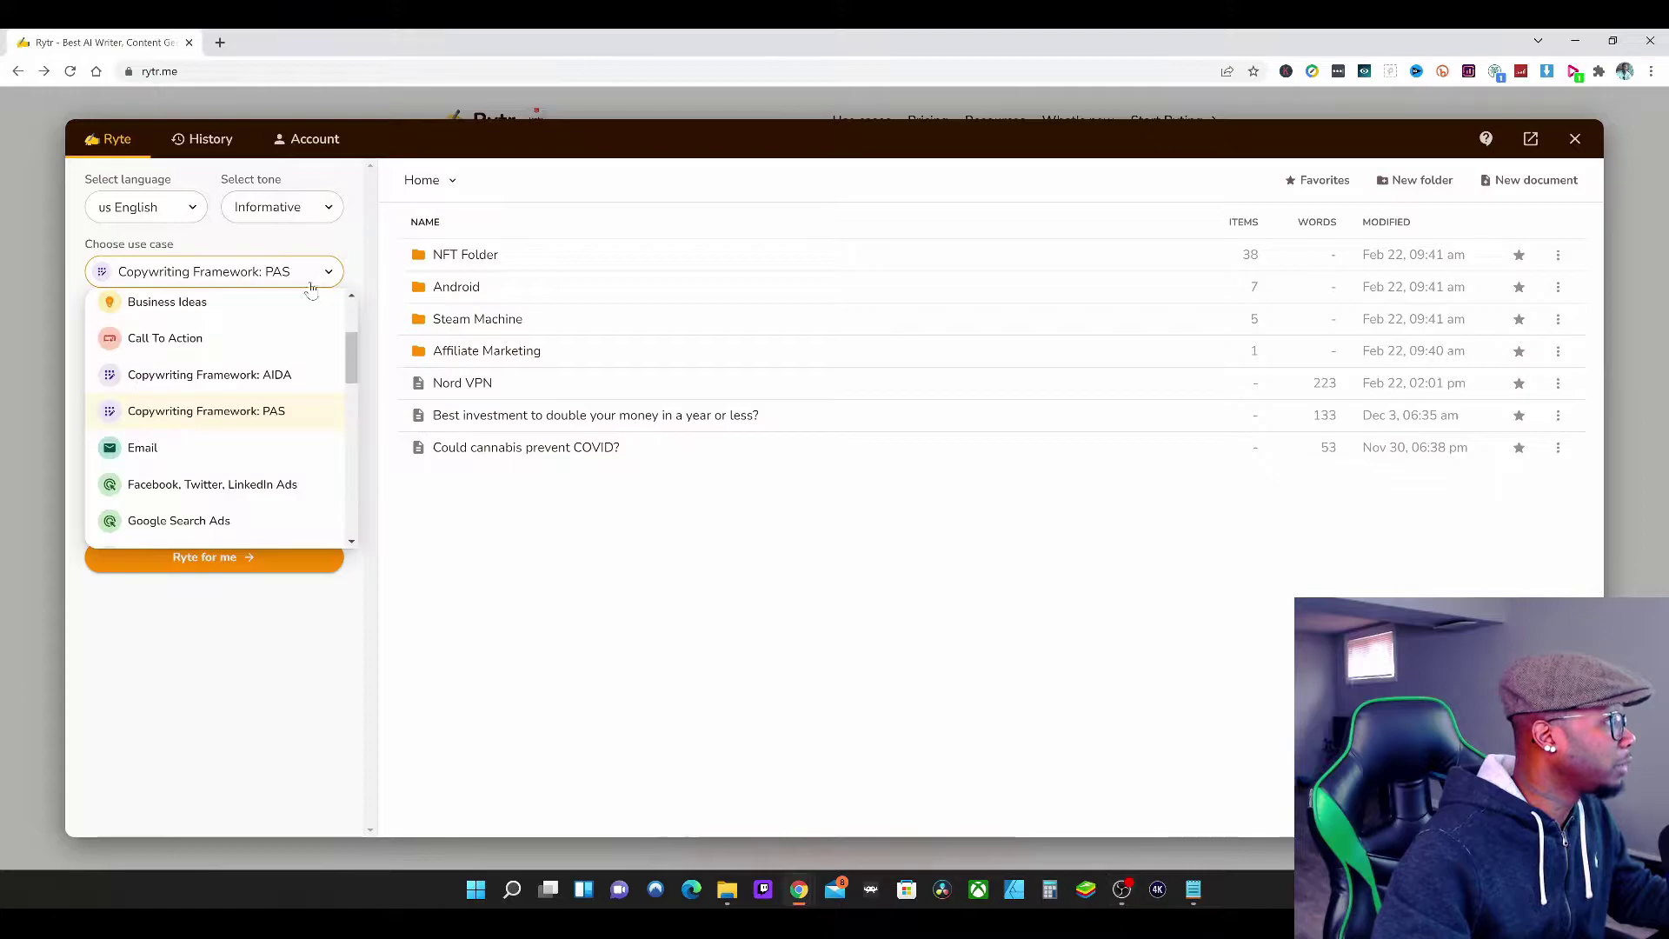
{"action": "scroll", "coordinate": [359, 310], "scroll_direction": "up", "scroll_amount": 3}
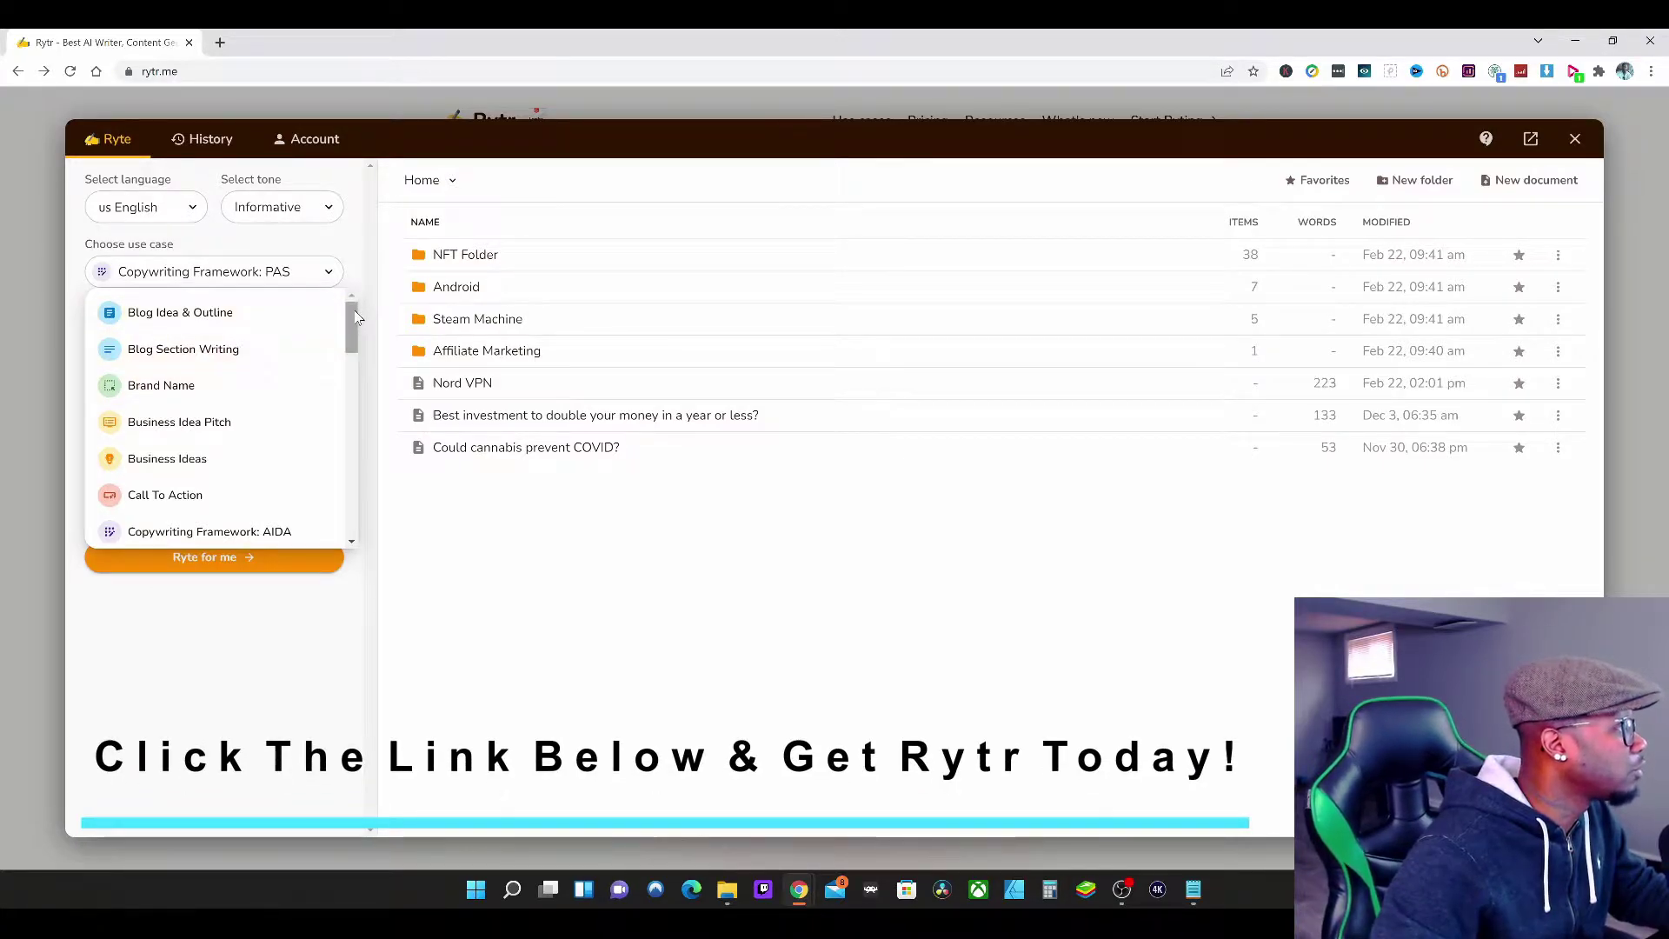
{"action": "scroll", "coordinate": [360, 315], "scroll_direction": "down", "scroll_amount": 1}
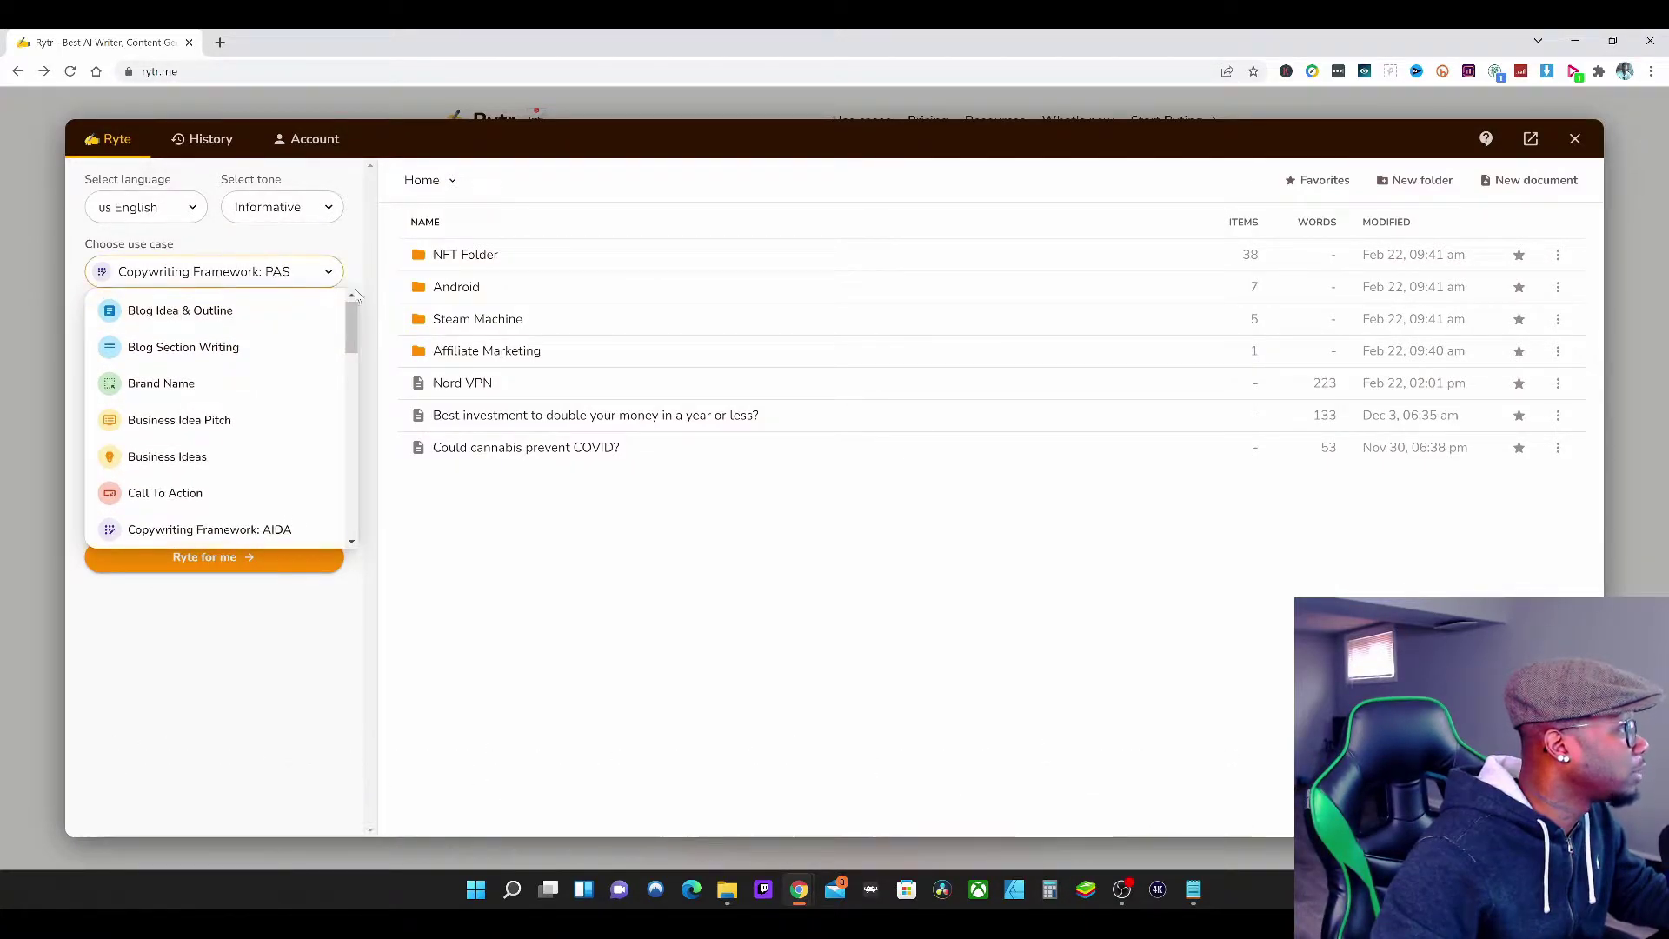
{"action": "left_click_drag", "start_coordinate": [352, 310], "coordinate": [344, 341]}
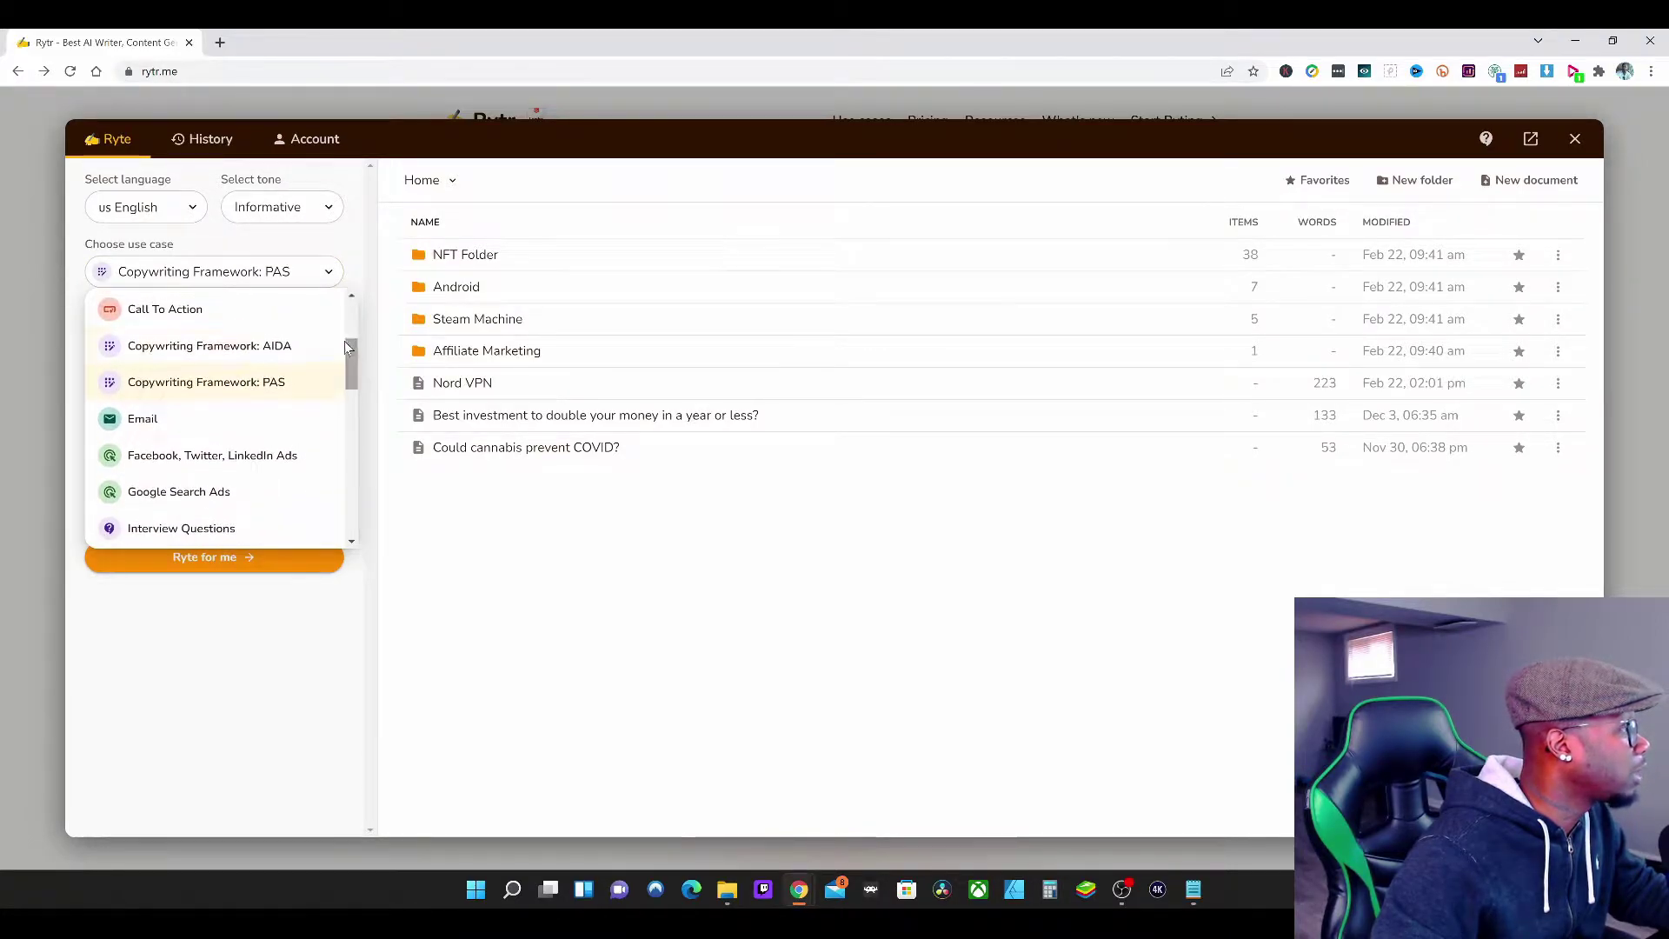
{"action": "left_click", "coordinate": [220, 387]}
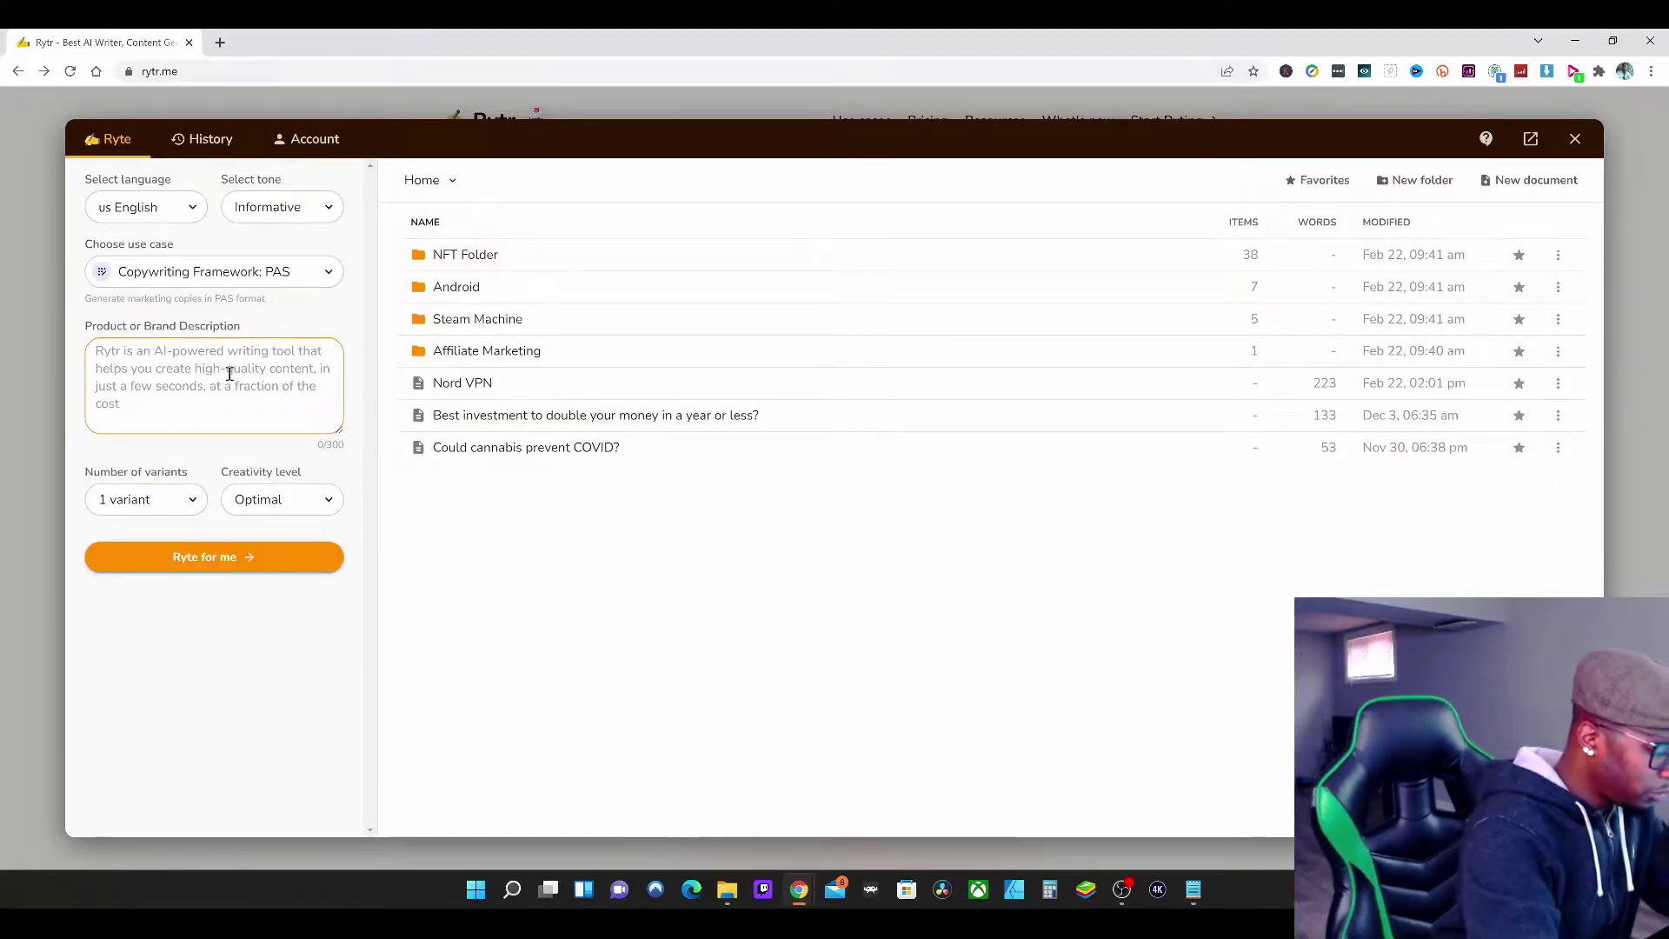
{"action": "type", "text": "VPN"}
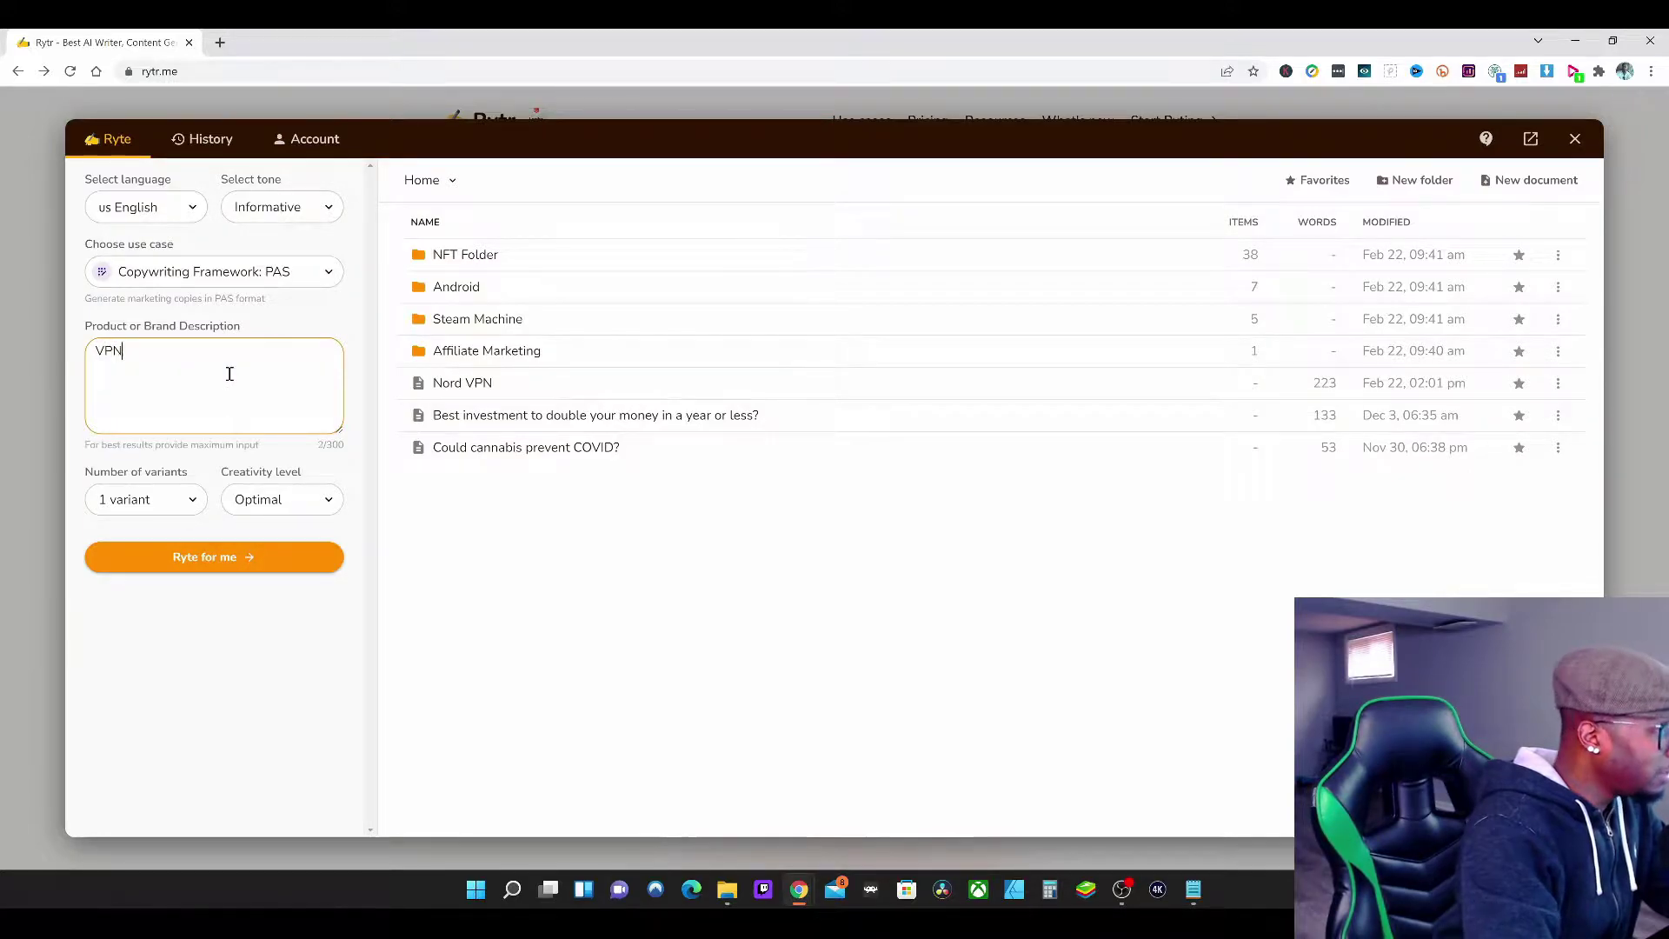
{"action": "key", "text": "BackSpace"}
{"action": "key", "text": "BackSpace"}
{"action": "key", "text": "BackSpace"}
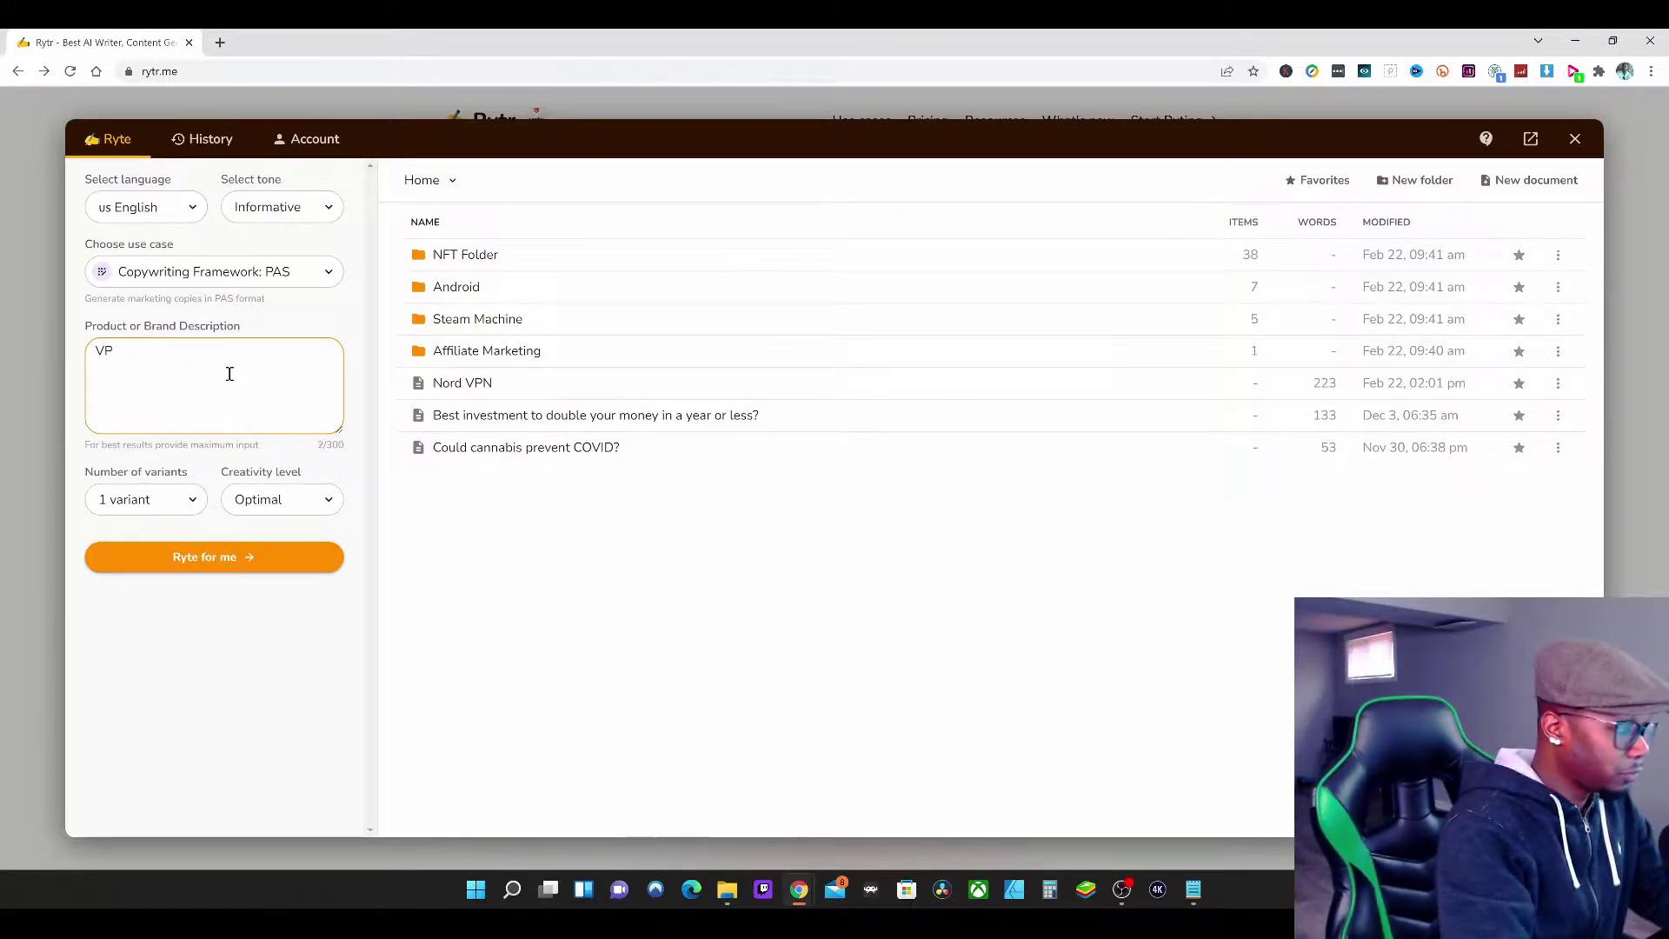
Step: Enter "Nord VPN for streaming" as the product or brand description
{"action": "type", "text": "Nord "}
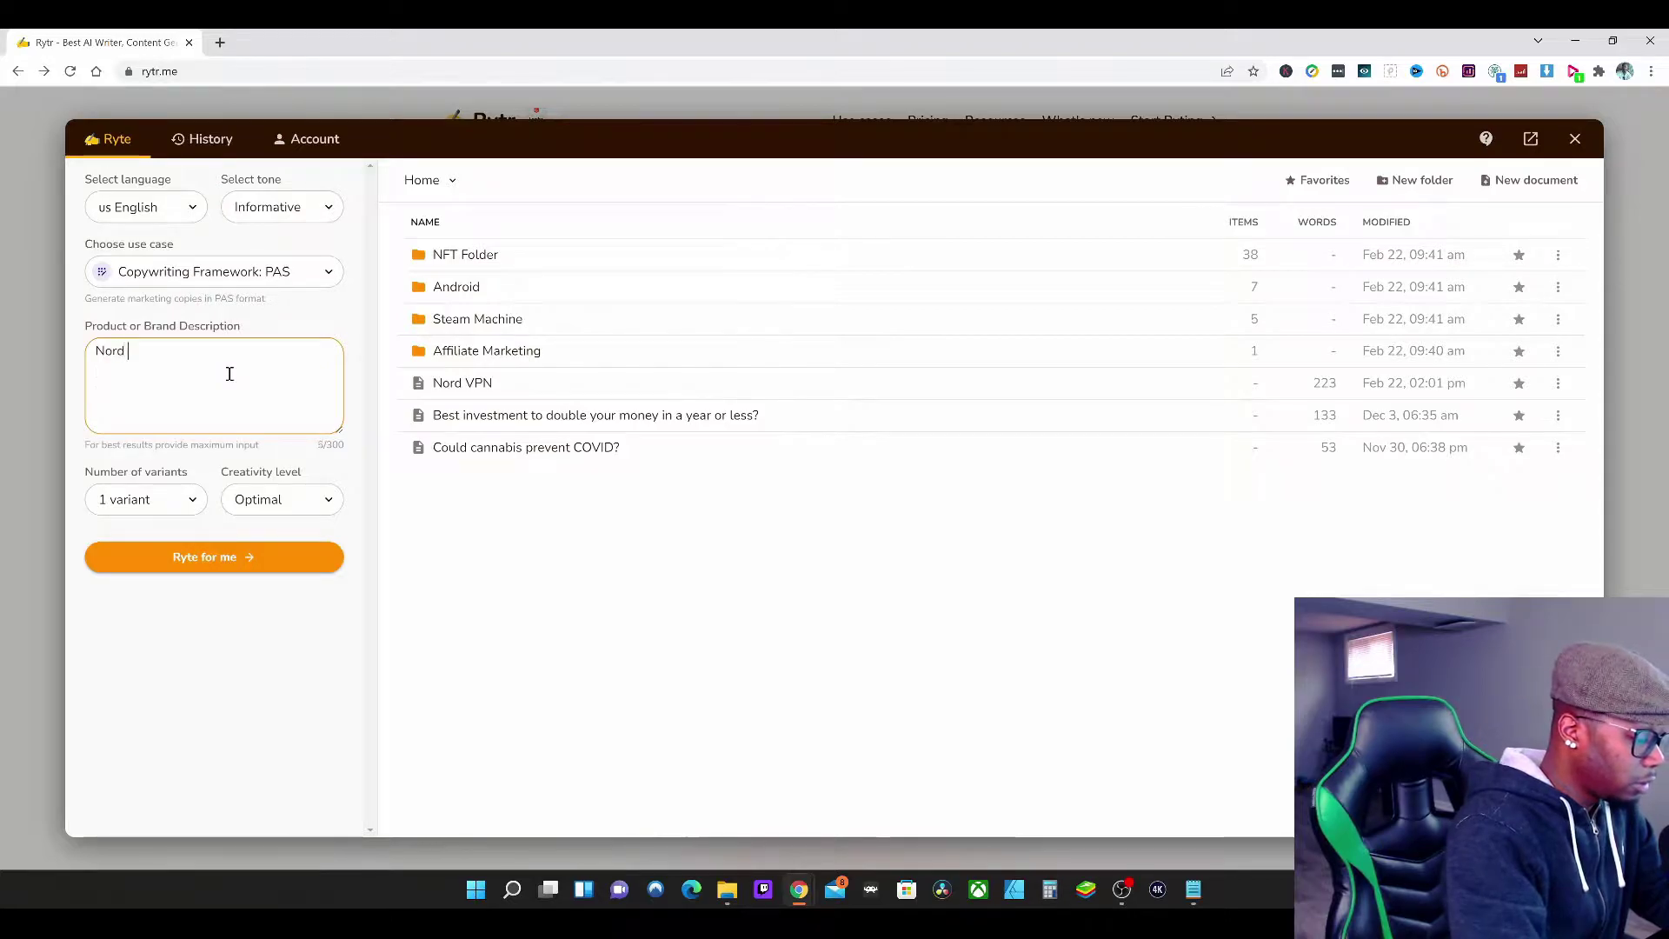
{"action": "type", "text": "VPN "}
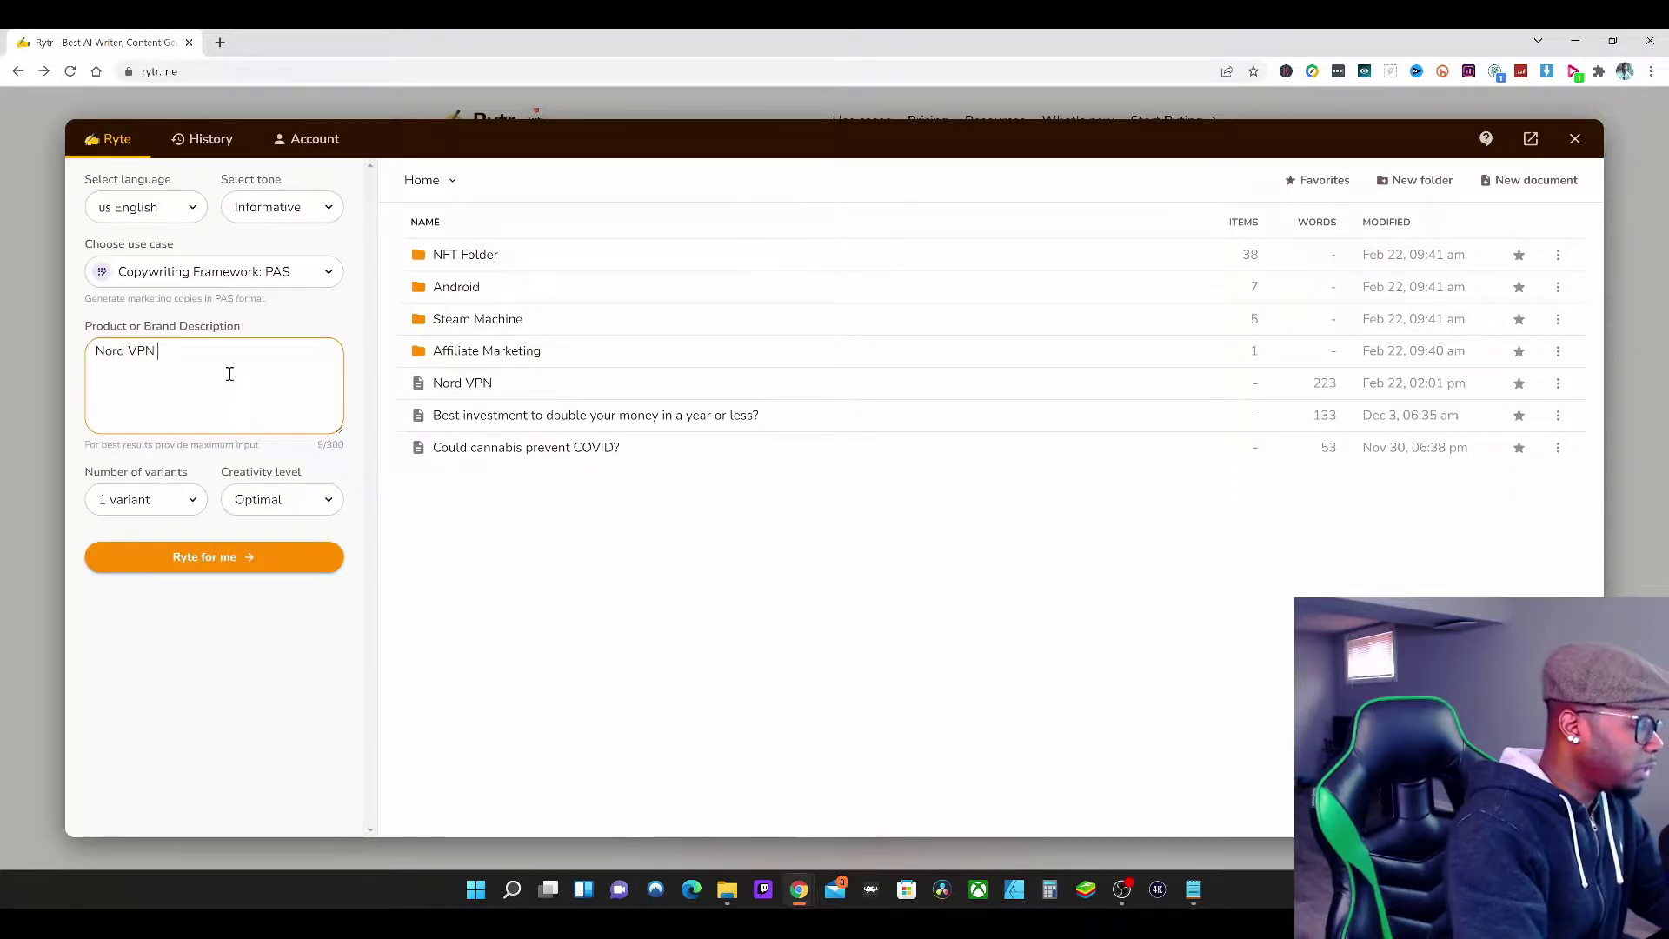
{"action": "type", "text": "for streaming"}
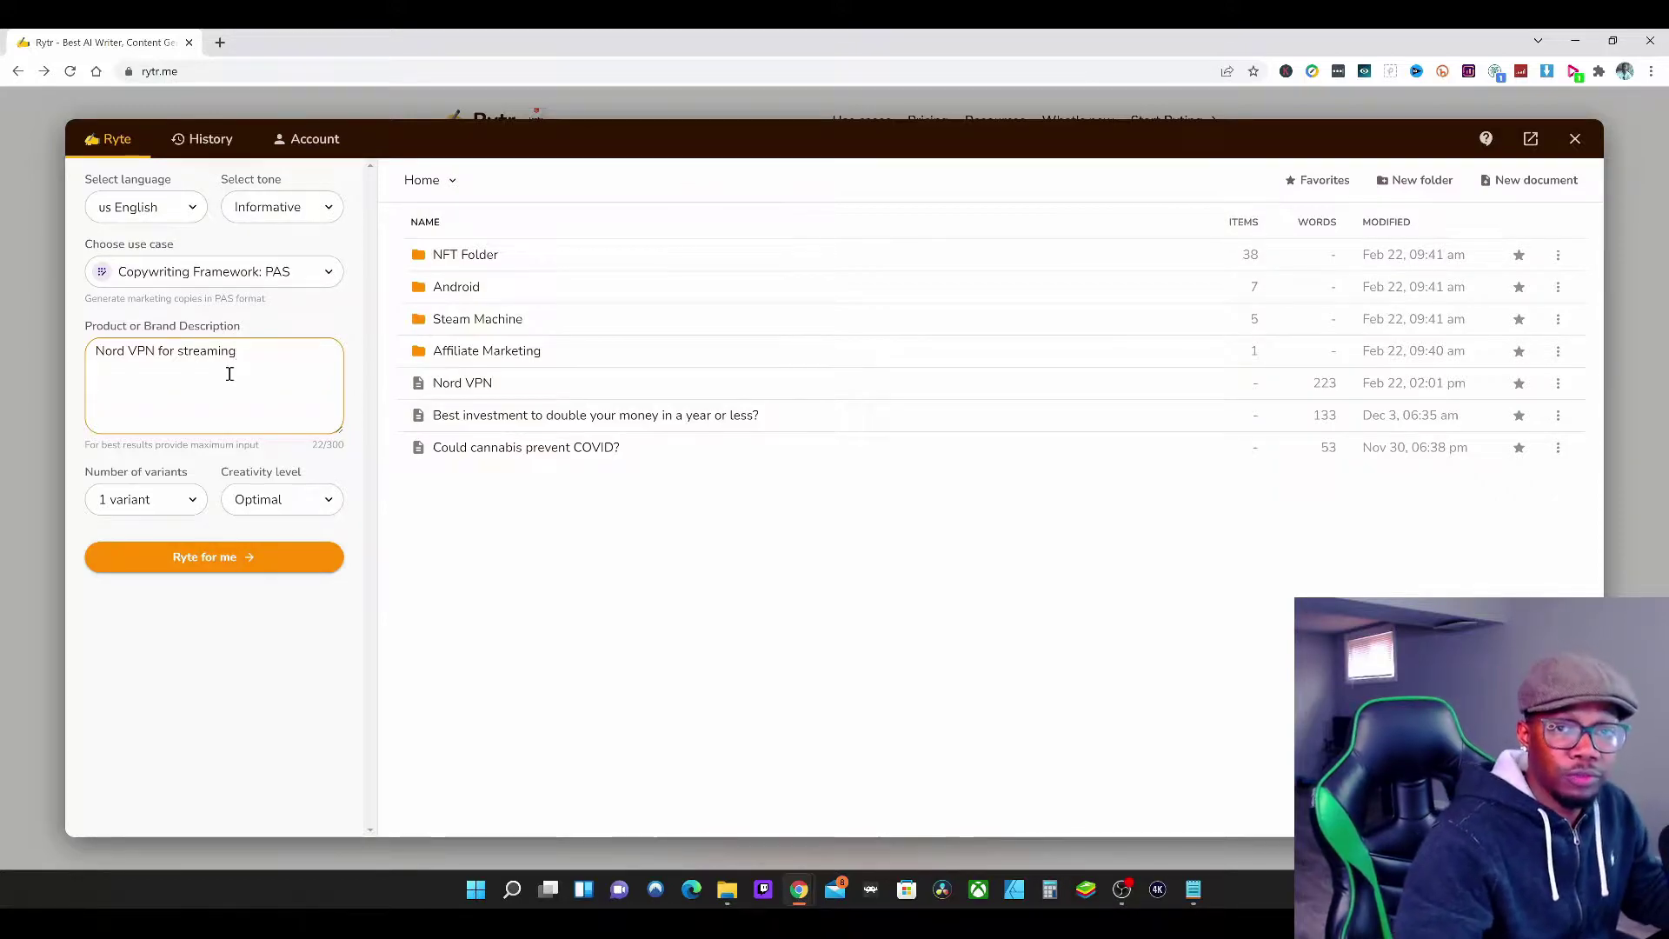
Step: Set the number of variants to 3 and generate the PAS copy
{"action": "left_click", "coordinate": [189, 503]}
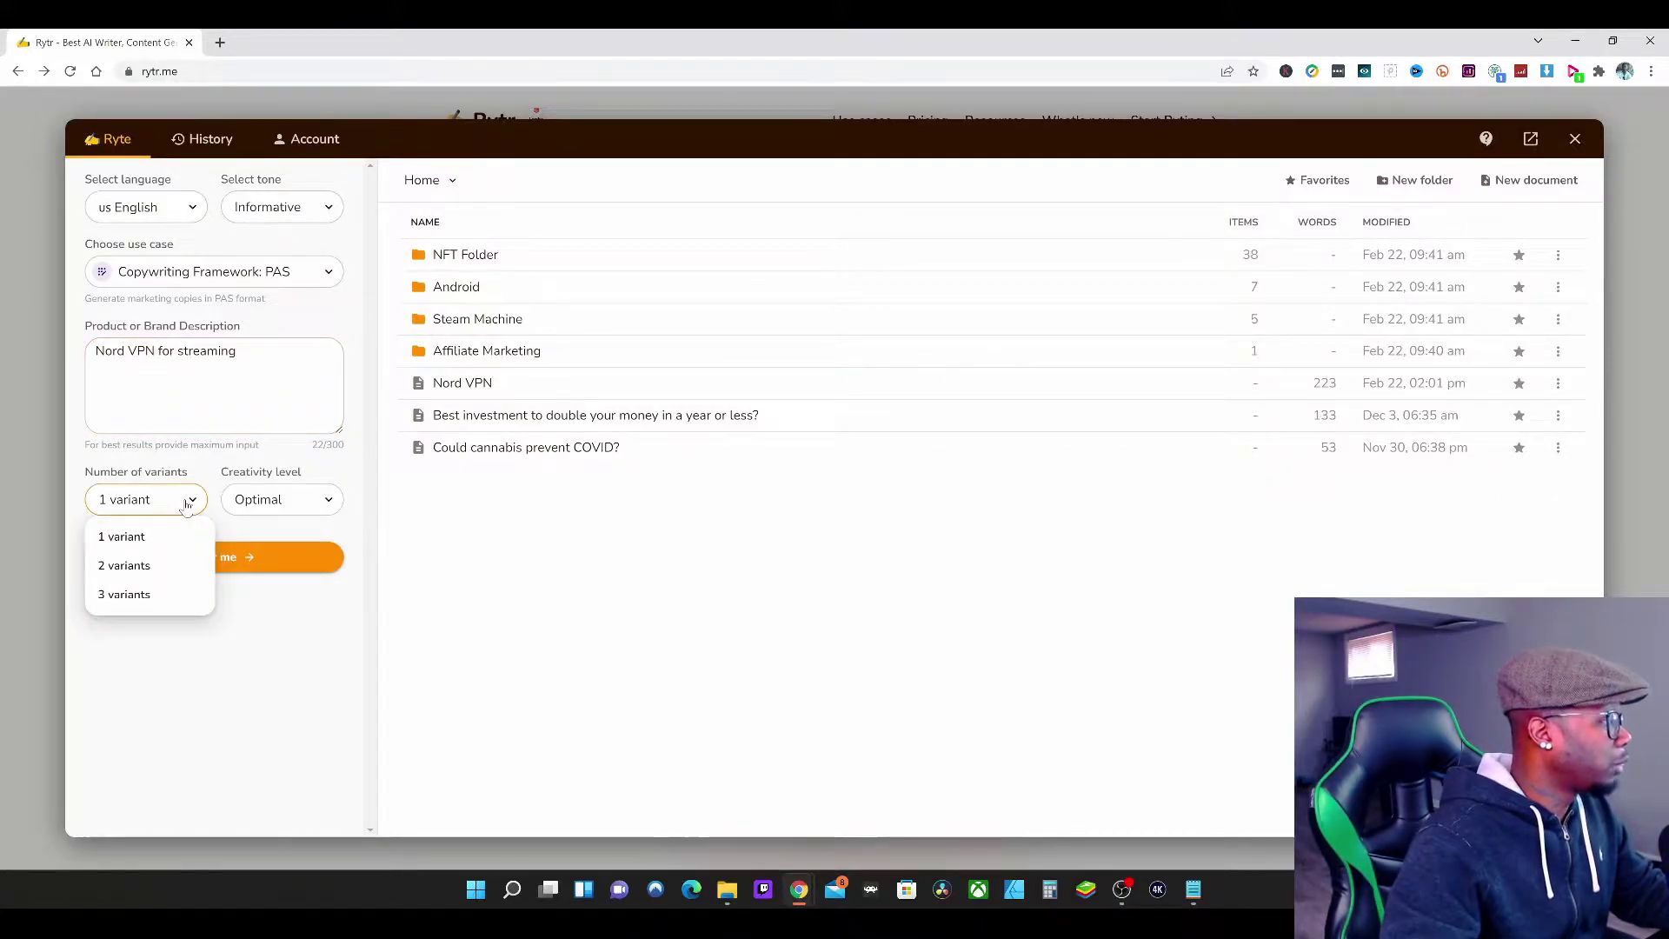
{"action": "left_click", "coordinate": [133, 596]}
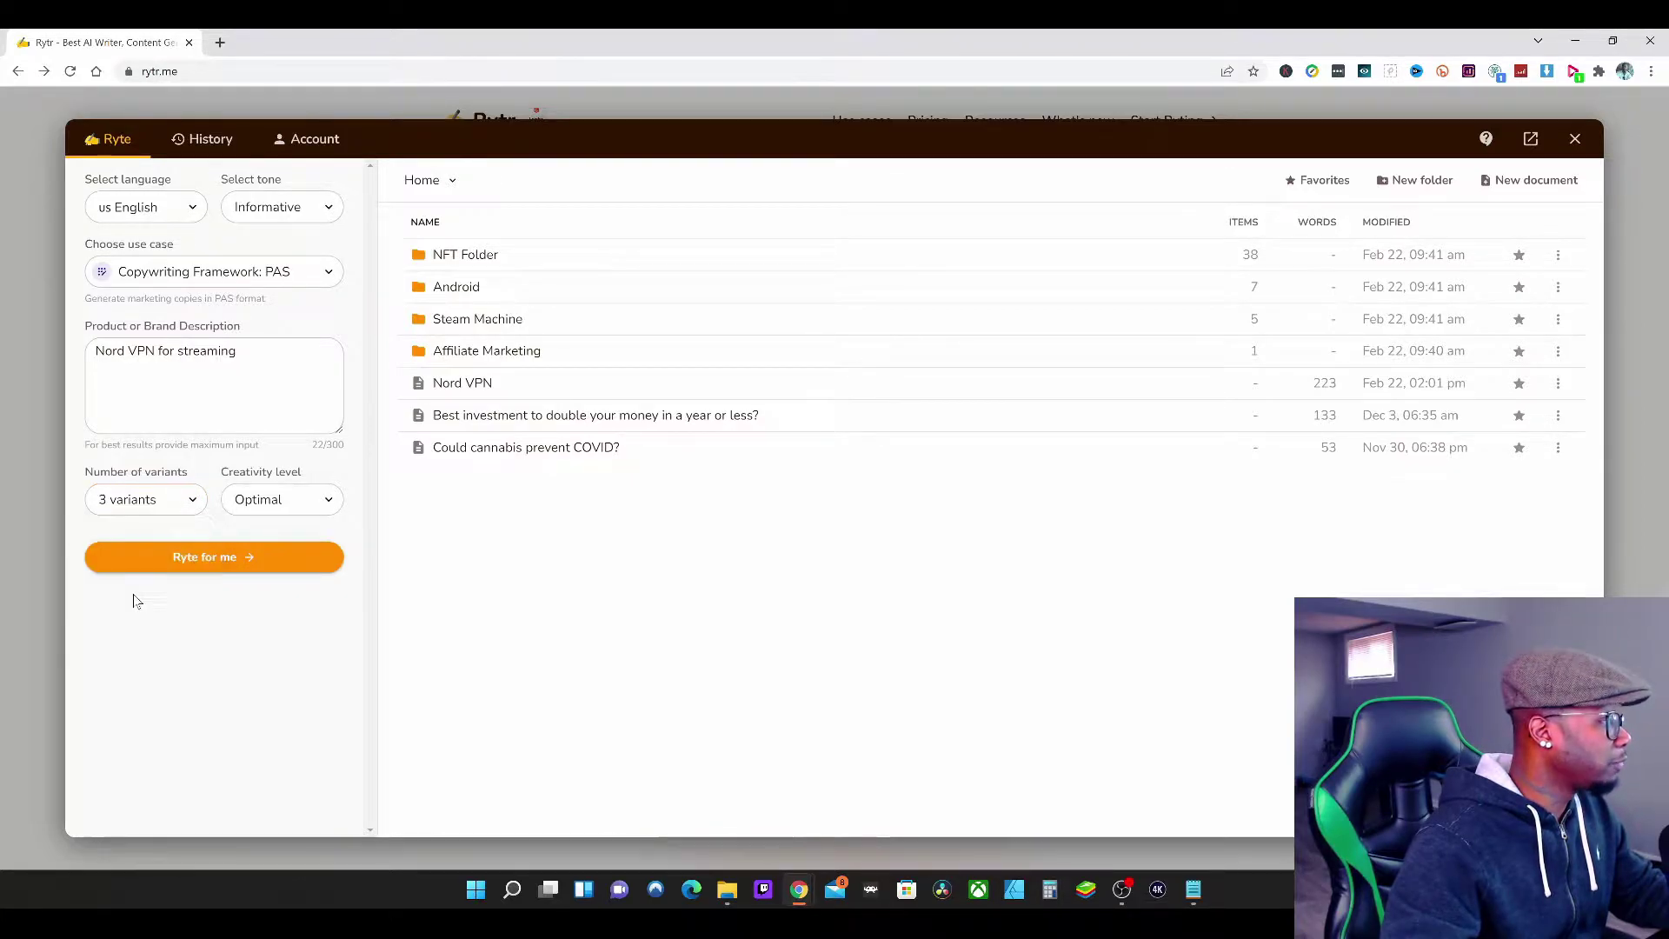
{"action": "left_click", "coordinate": [229, 567]}
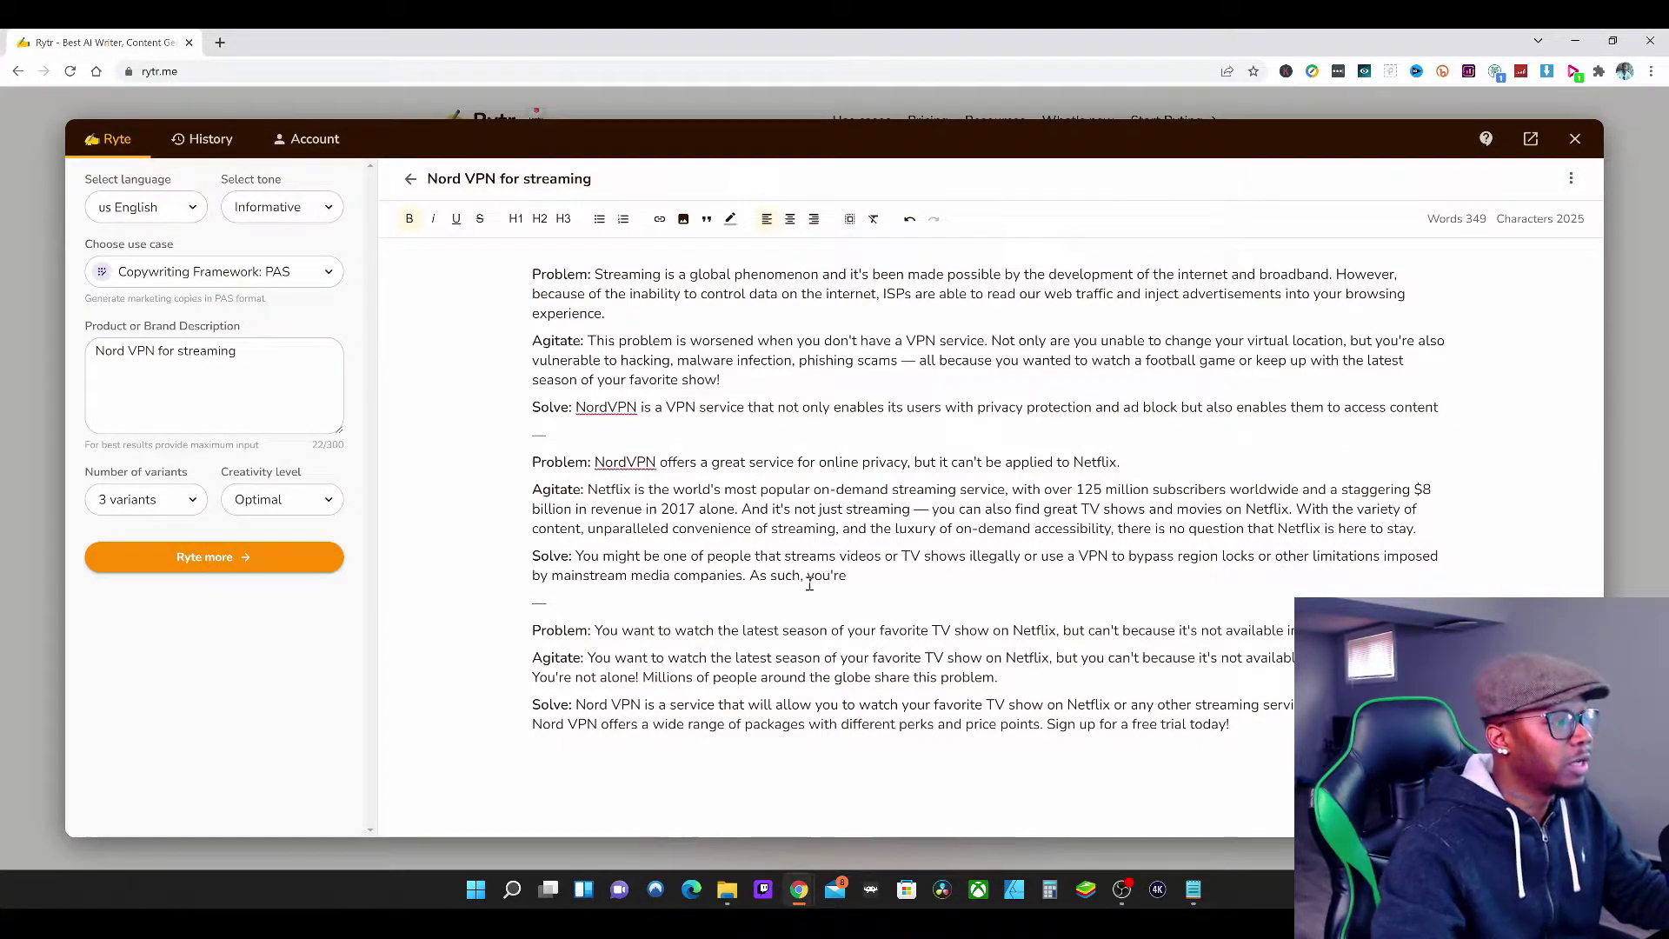
Step: Delete the first two generated variants and the blank line above the third
{"action": "left_click_drag", "start_coordinate": [556, 602], "coordinate": [477, 284]}
{"action": "key", "text": "BackSpace"}
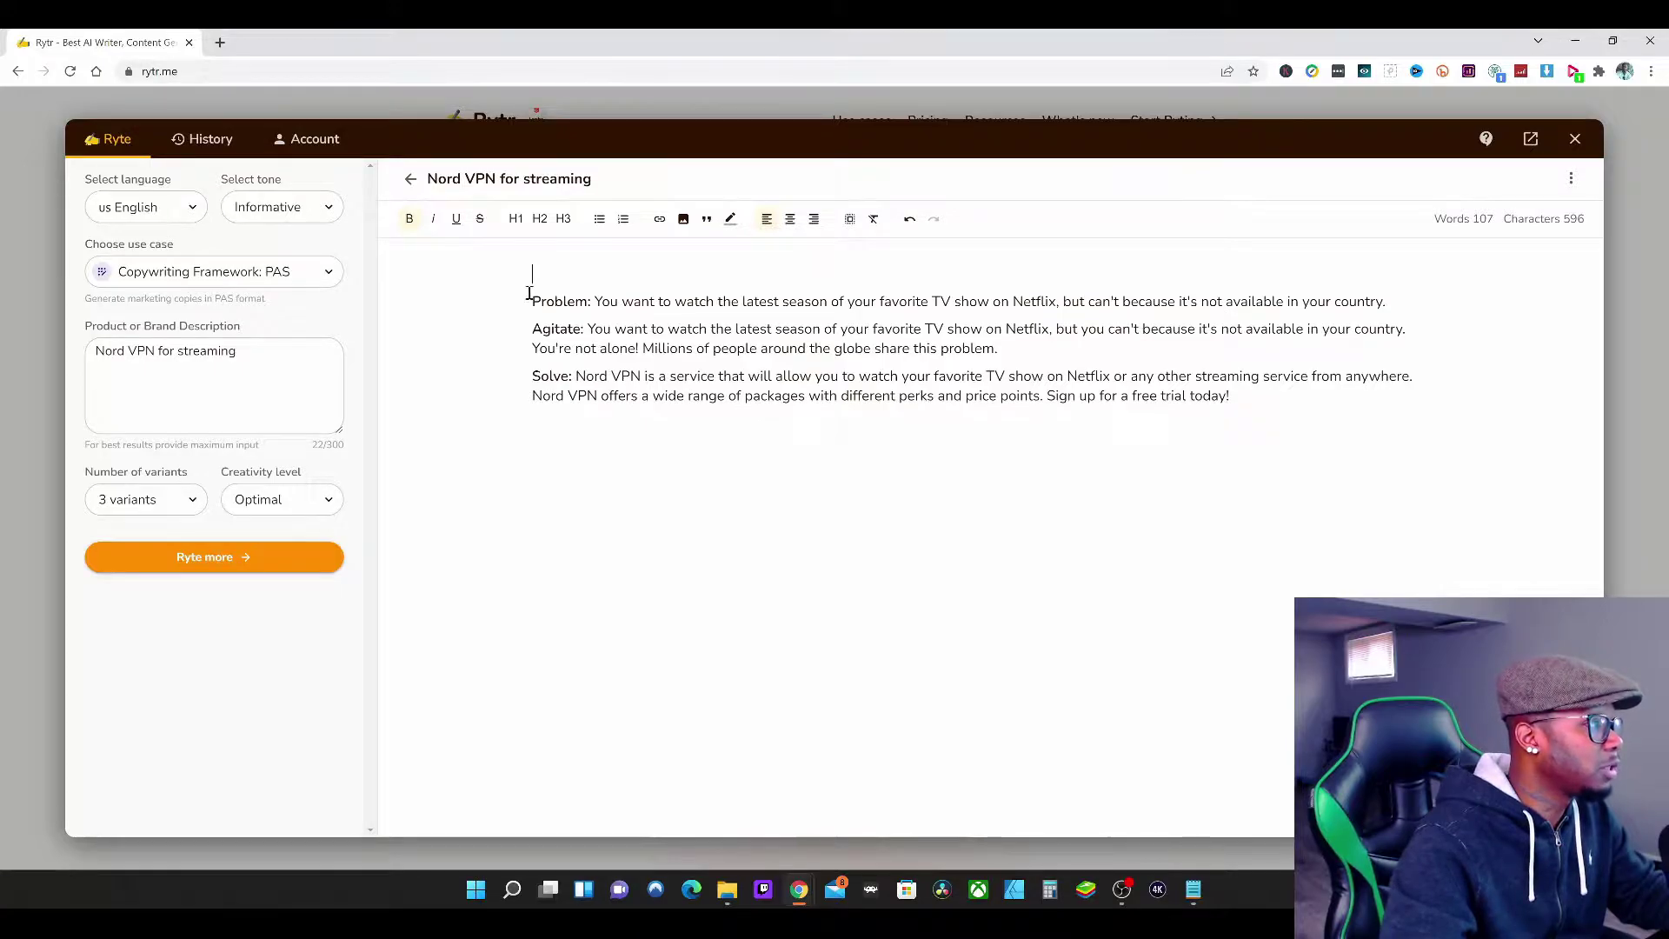
{"action": "key", "text": "BackSpace"}
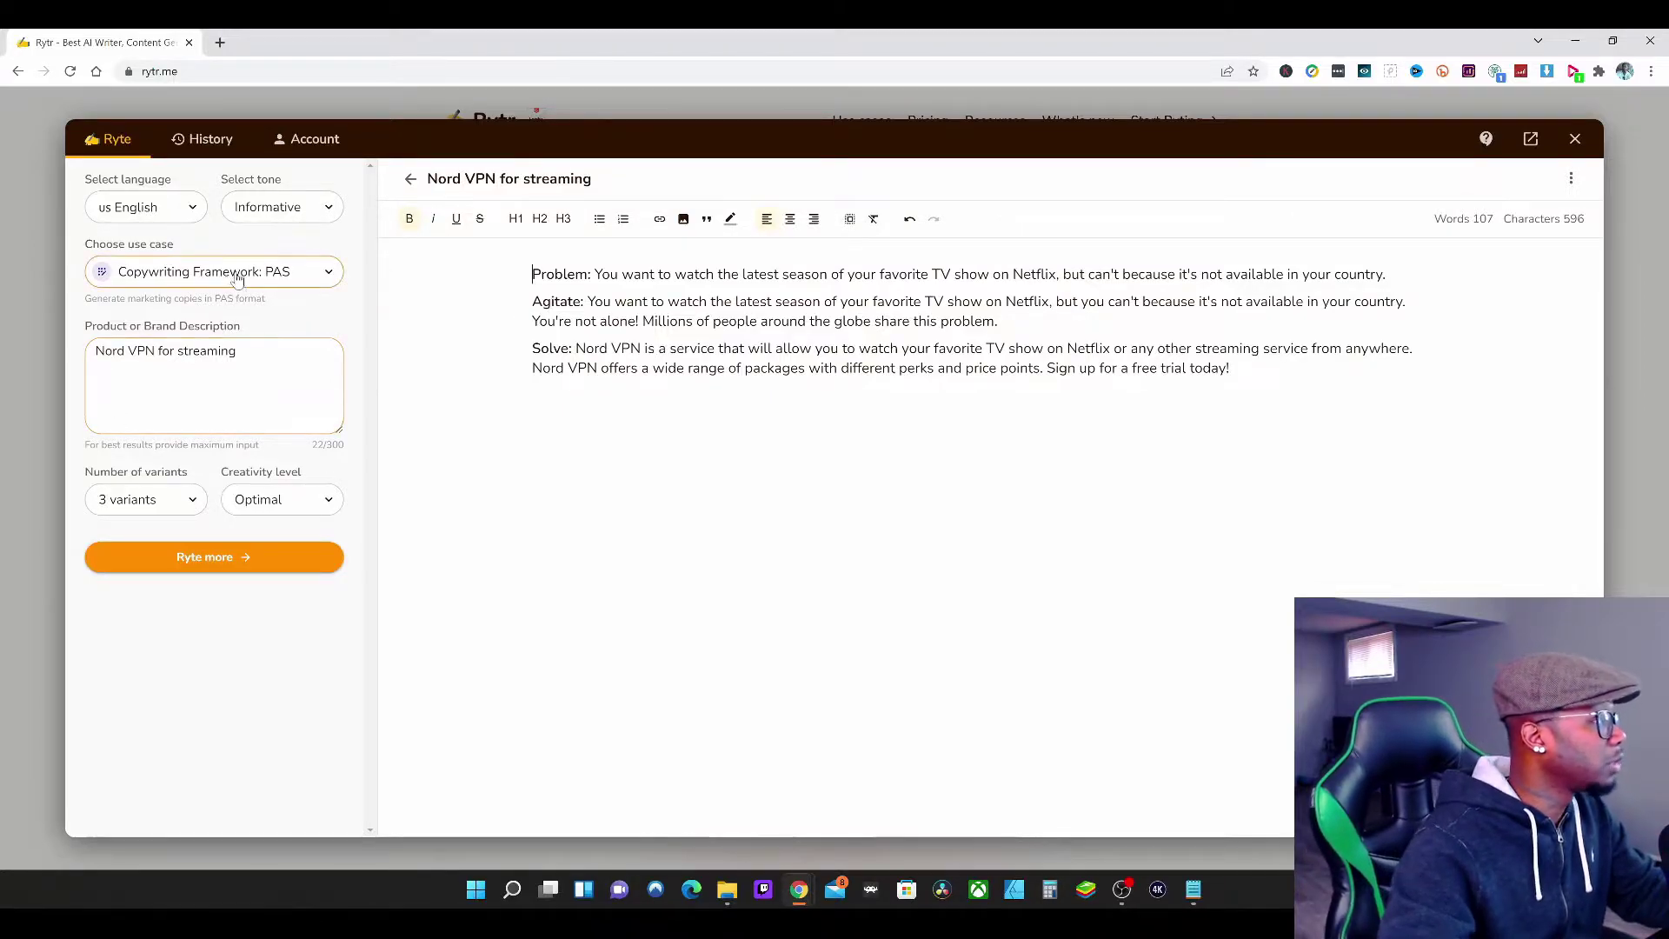
Step: Switch the use case to Blog Idea & Outline, ready for a primary keyword
{"action": "left_click", "coordinate": [321, 271]}
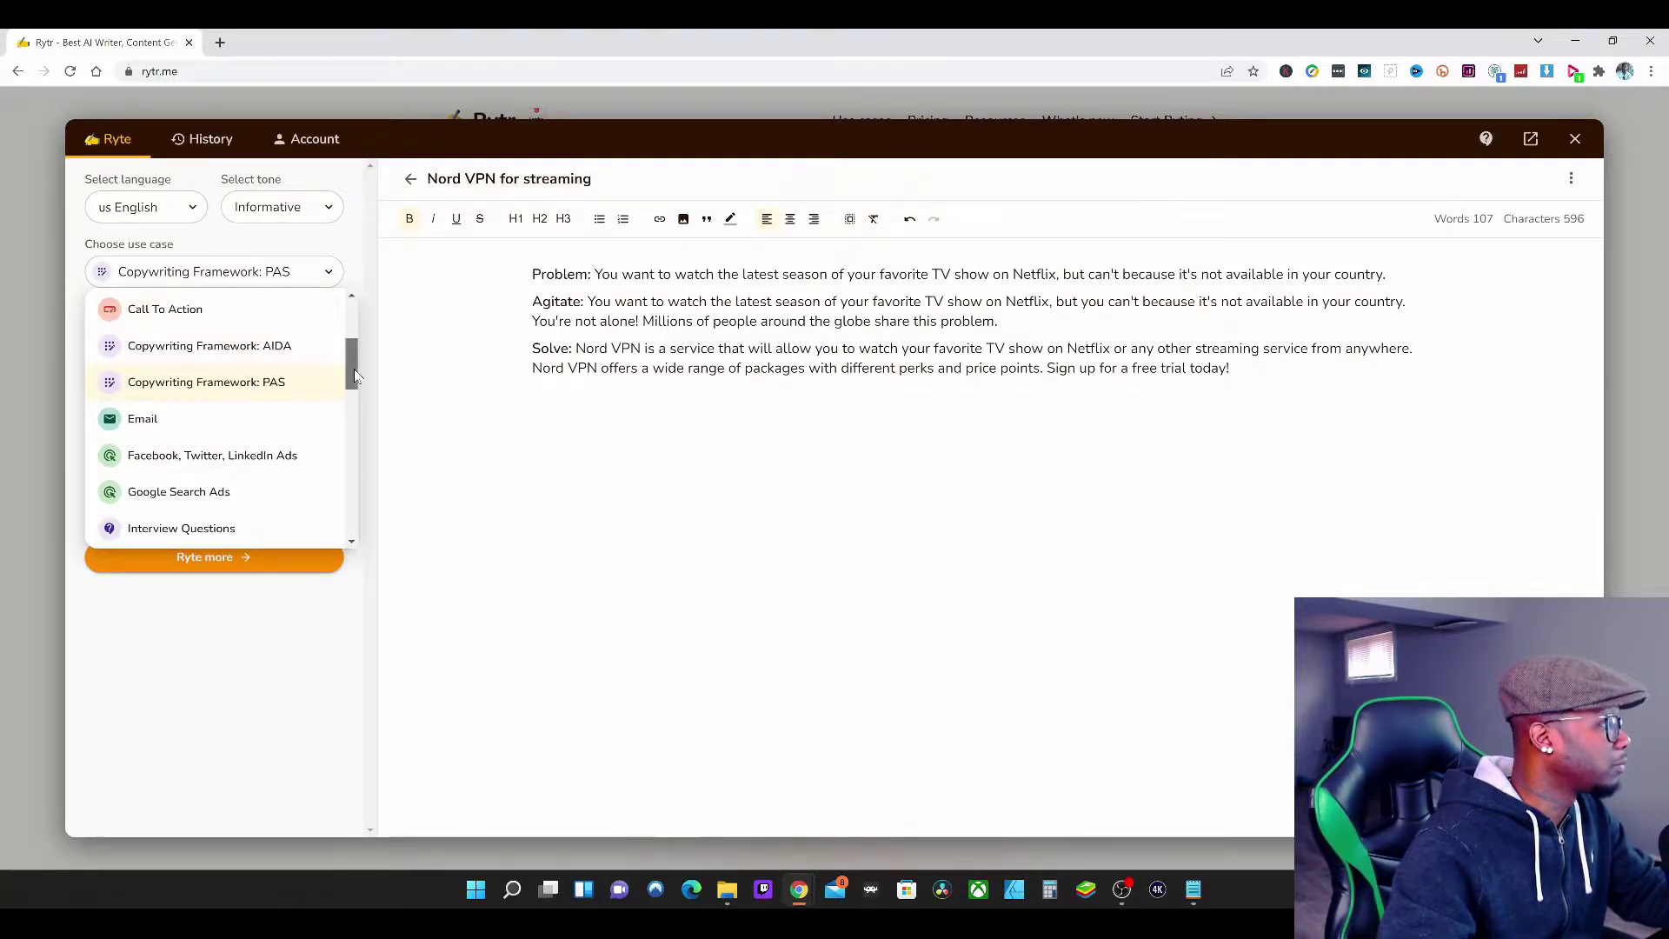
{"action": "left_click_drag", "start_coordinate": [353, 369], "coordinate": [354, 331]}
{"action": "left_click", "coordinate": [215, 322]}
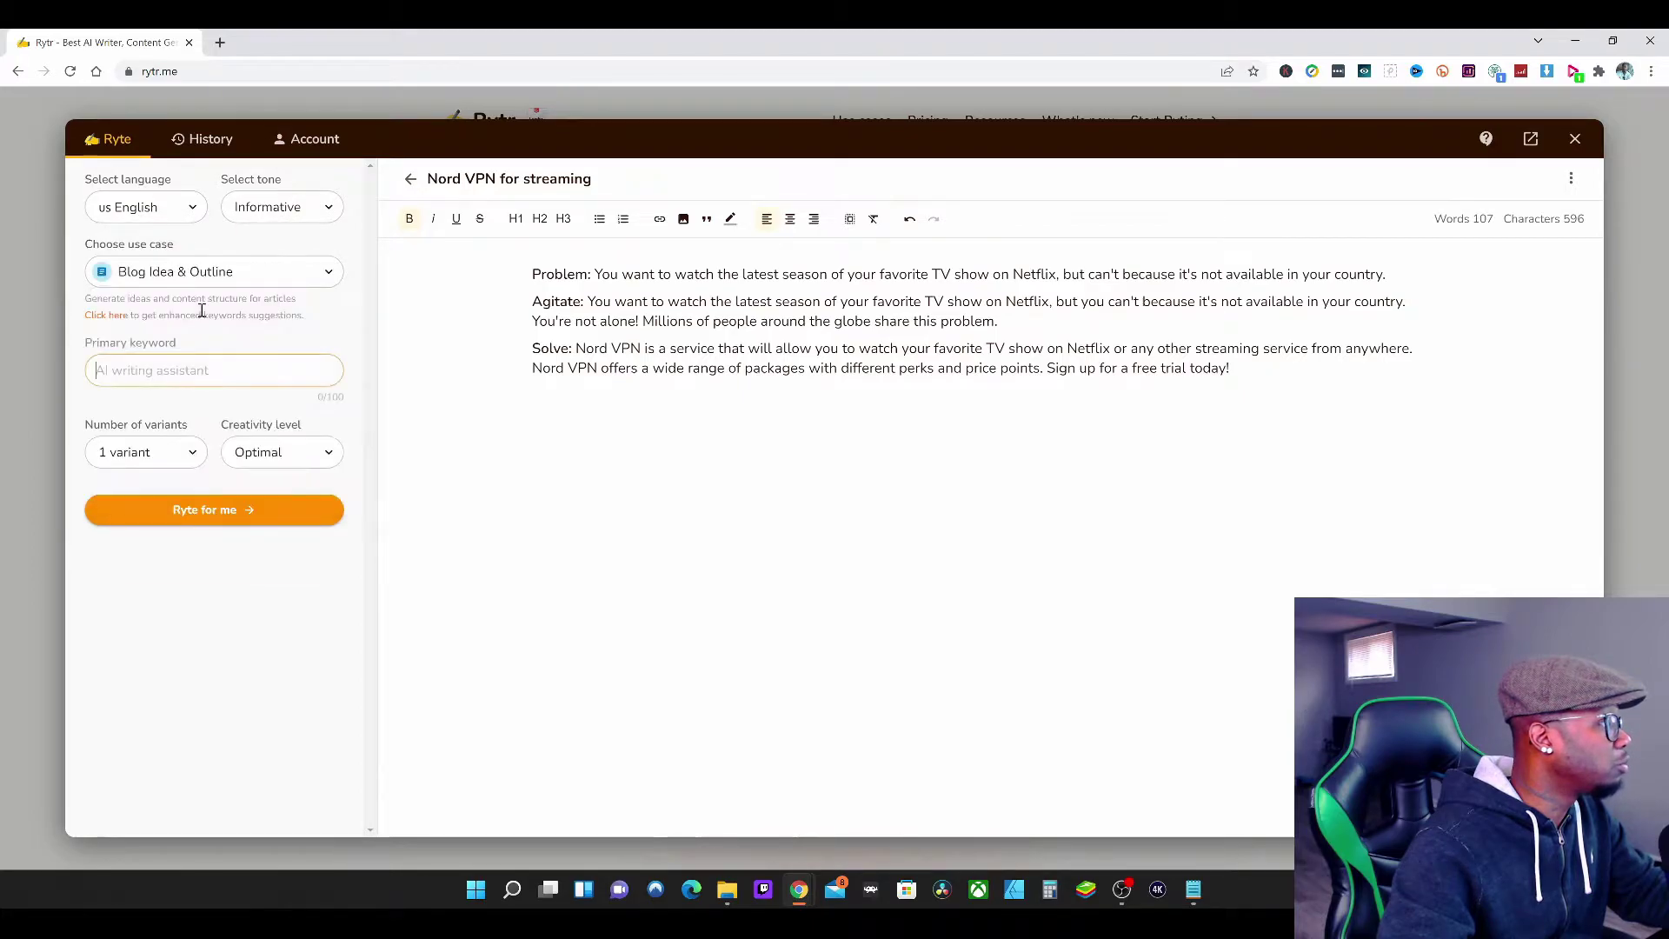
{"action": "left_click", "coordinate": [261, 372]}
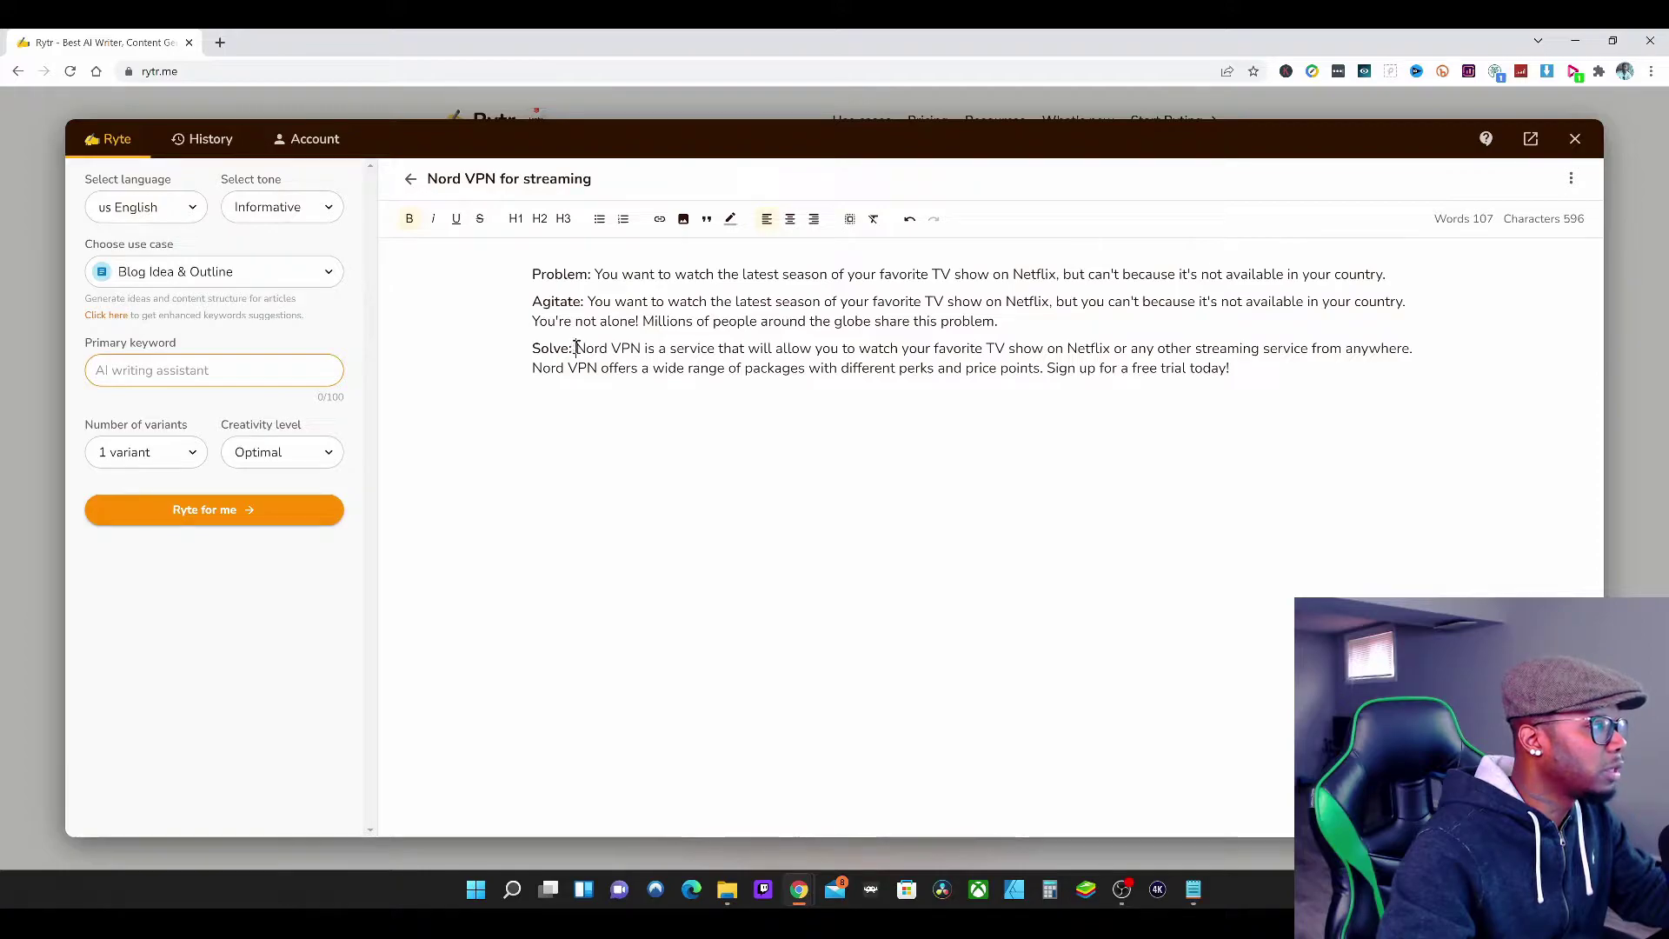
Step: Copy the first Solve sentence into the primary keyword and remove "TV show on Netflix or any other" from it
{"action": "left_click_drag", "start_coordinate": [576, 351], "coordinate": [1111, 358]}
{"action": "left_click", "coordinate": [1111, 358]}
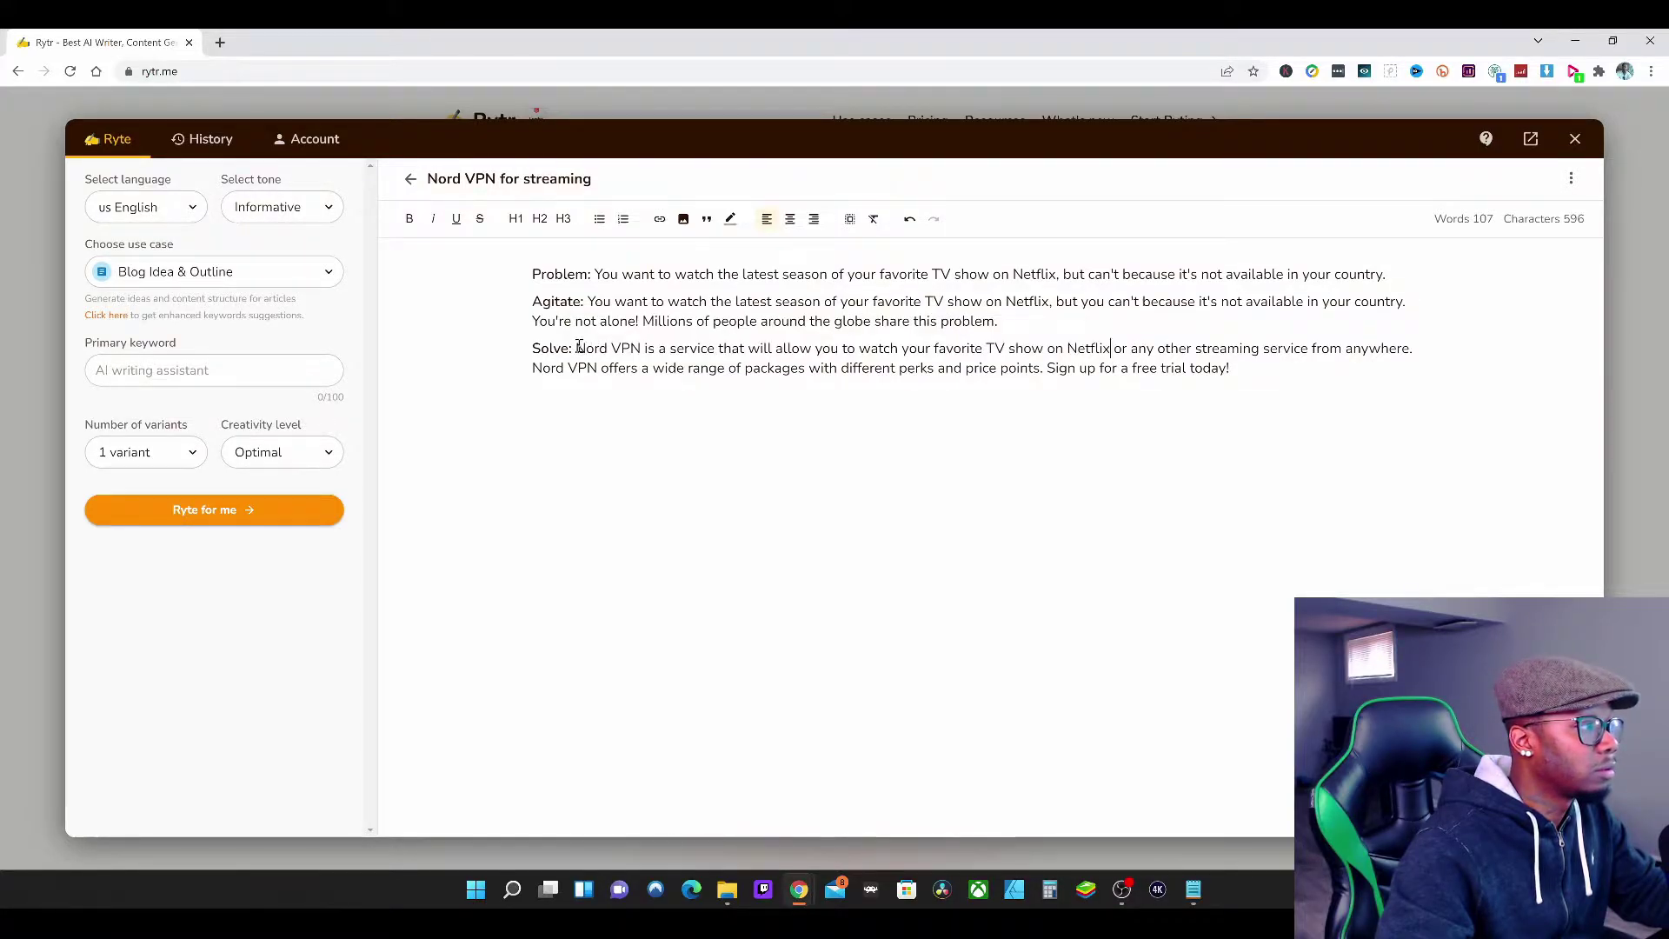
{"action": "left_click_drag", "start_coordinate": [575, 351], "coordinate": [1414, 353]}
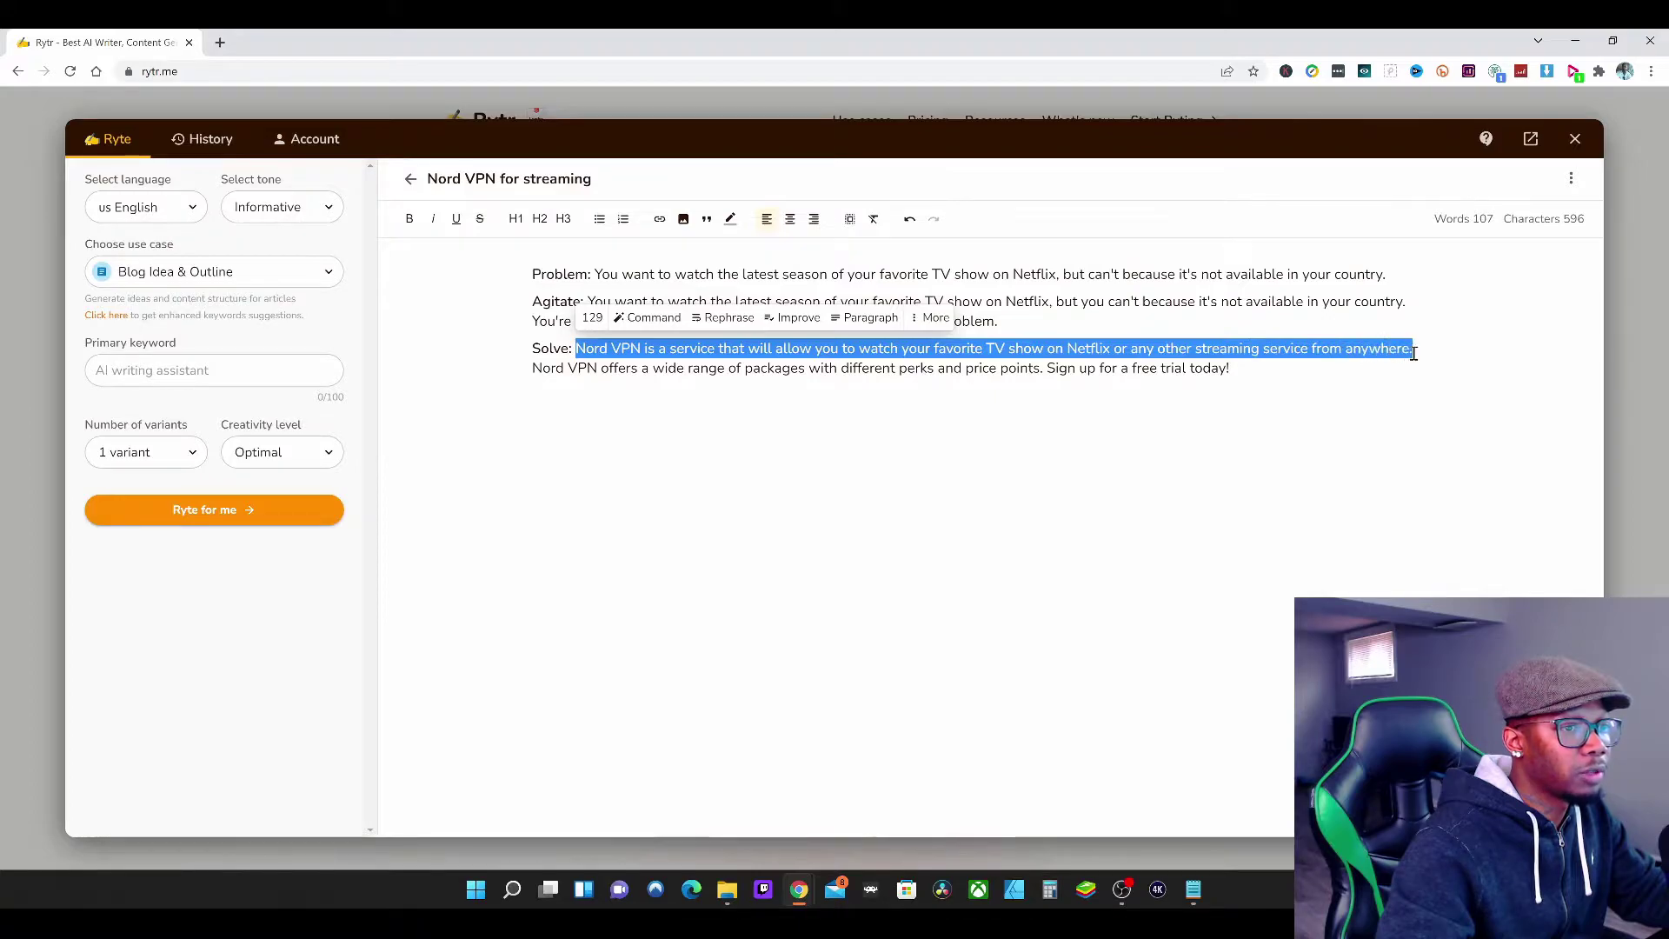
{"action": "right_click", "coordinate": [1404, 354]}
{"action": "left_click", "coordinate": [1044, 413]}
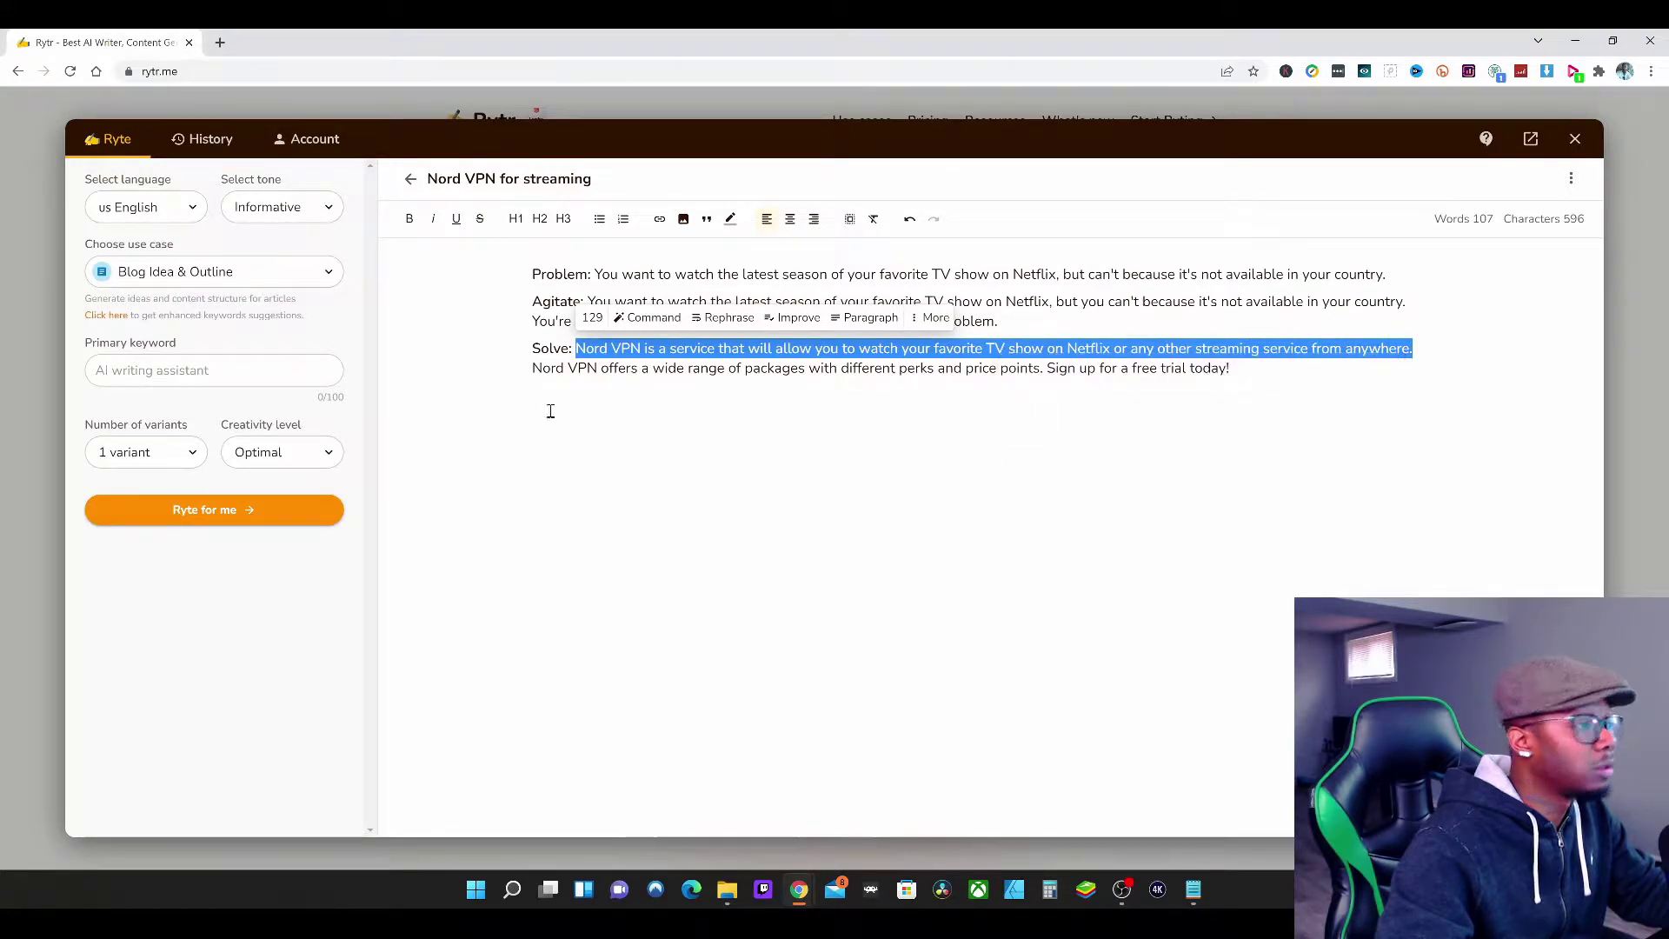
{"action": "right_click", "coordinate": [150, 373]}
{"action": "left_click", "coordinate": [218, 492]}
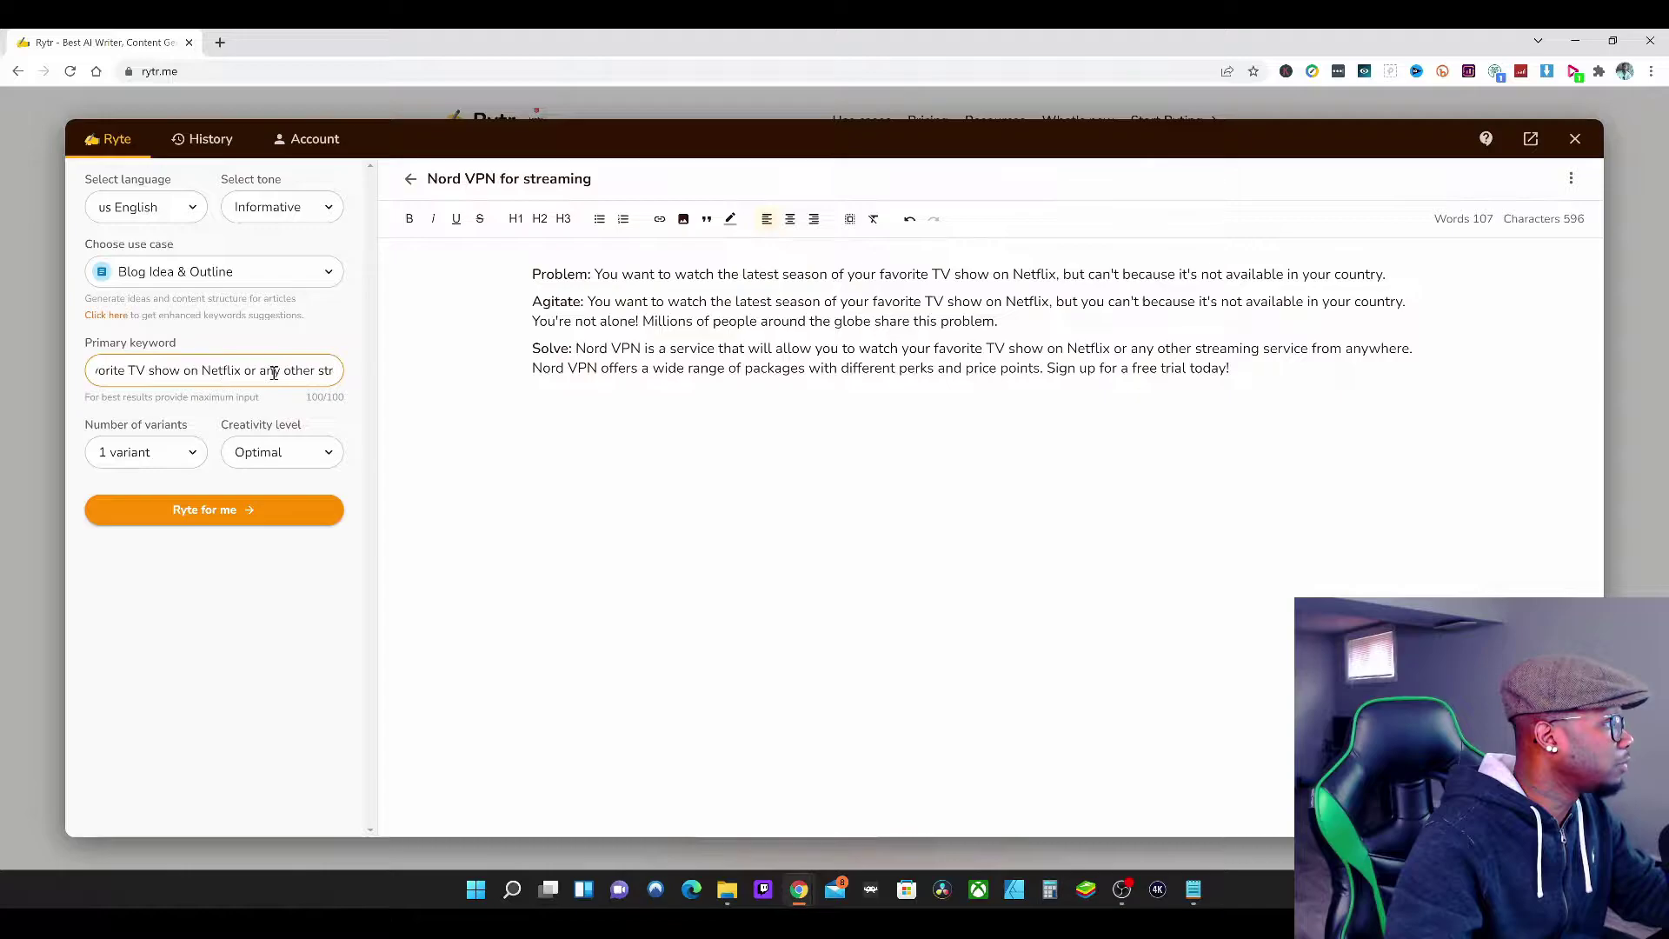
{"action": "left_click_drag", "start_coordinate": [319, 372], "coordinate": [132, 375]}
{"action": "key", "text": "BackSpace"}
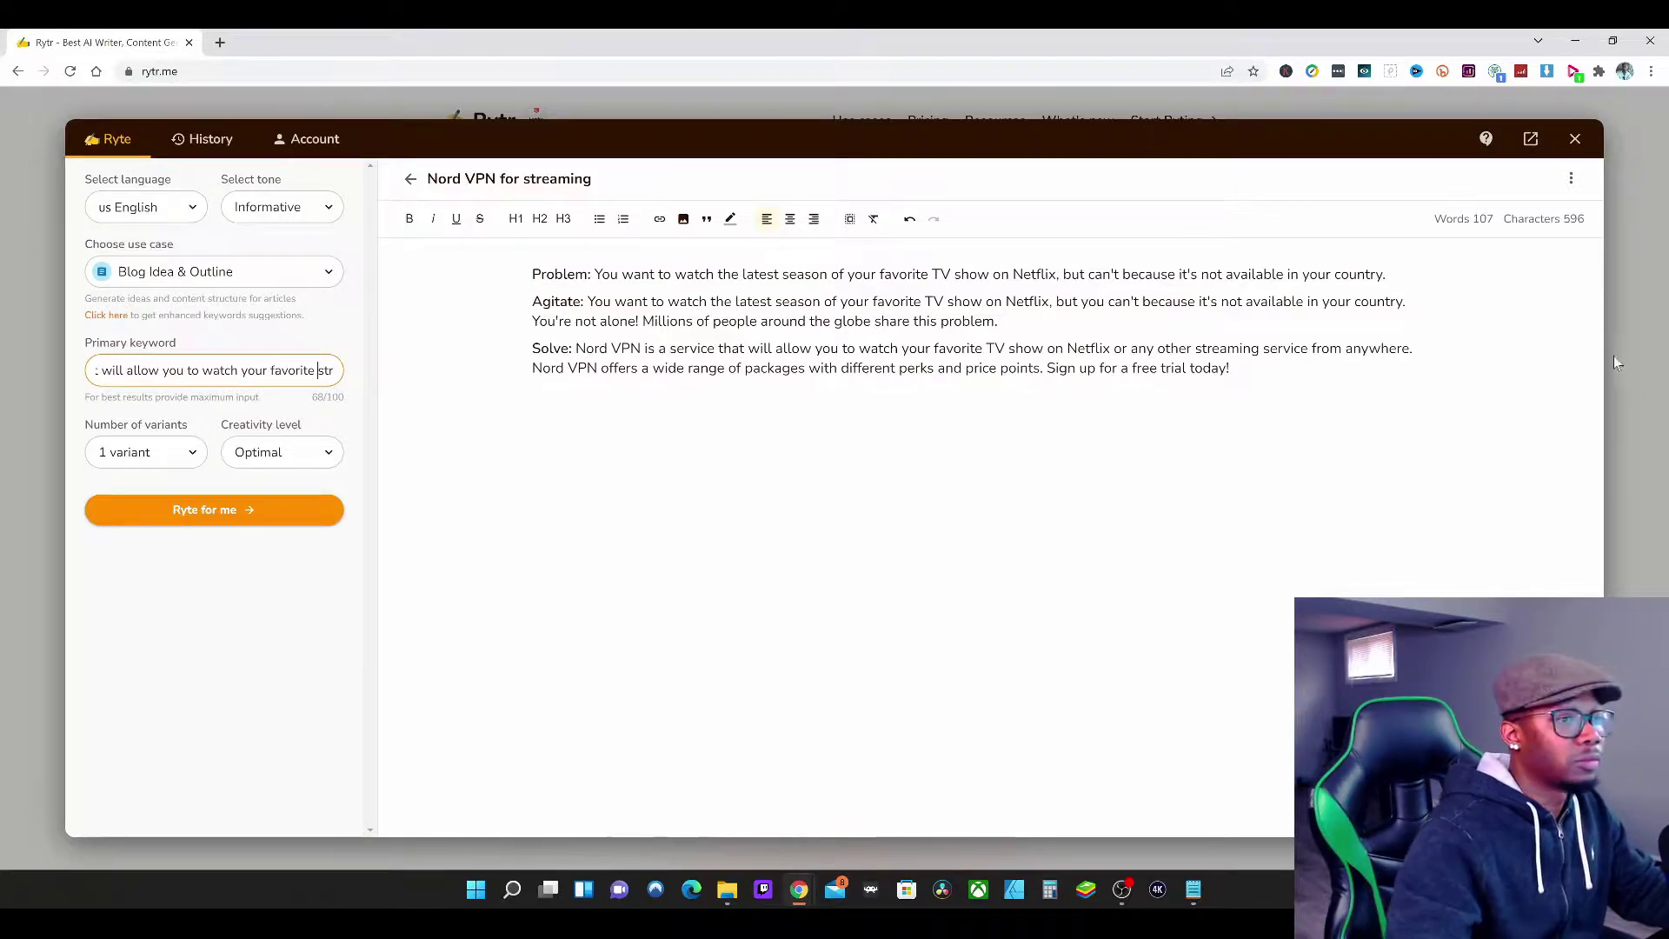
Step: Replace the keyword's trailing "str" with "streaming service from anywhere." copied from the Solve paragraph, and generate the blog outline
{"action": "left_click_drag", "start_coordinate": [1198, 354], "coordinate": [1416, 350]}
{"action": "key", "text": "ctrl+c"}
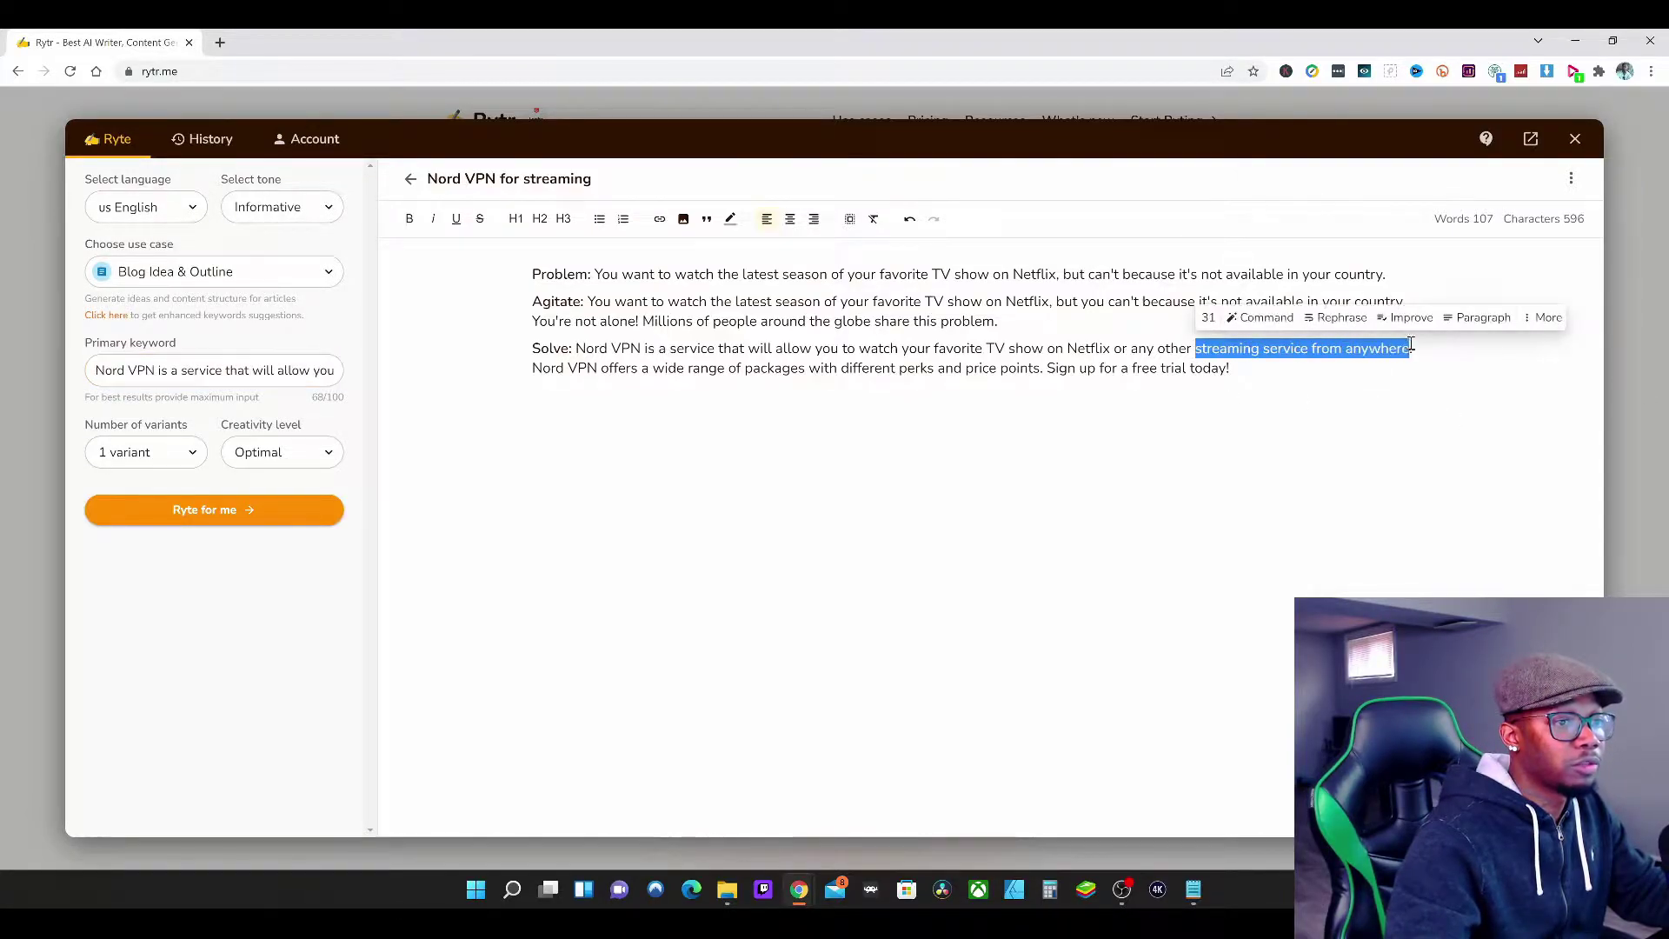
{"action": "right_click", "coordinate": [1395, 353]}
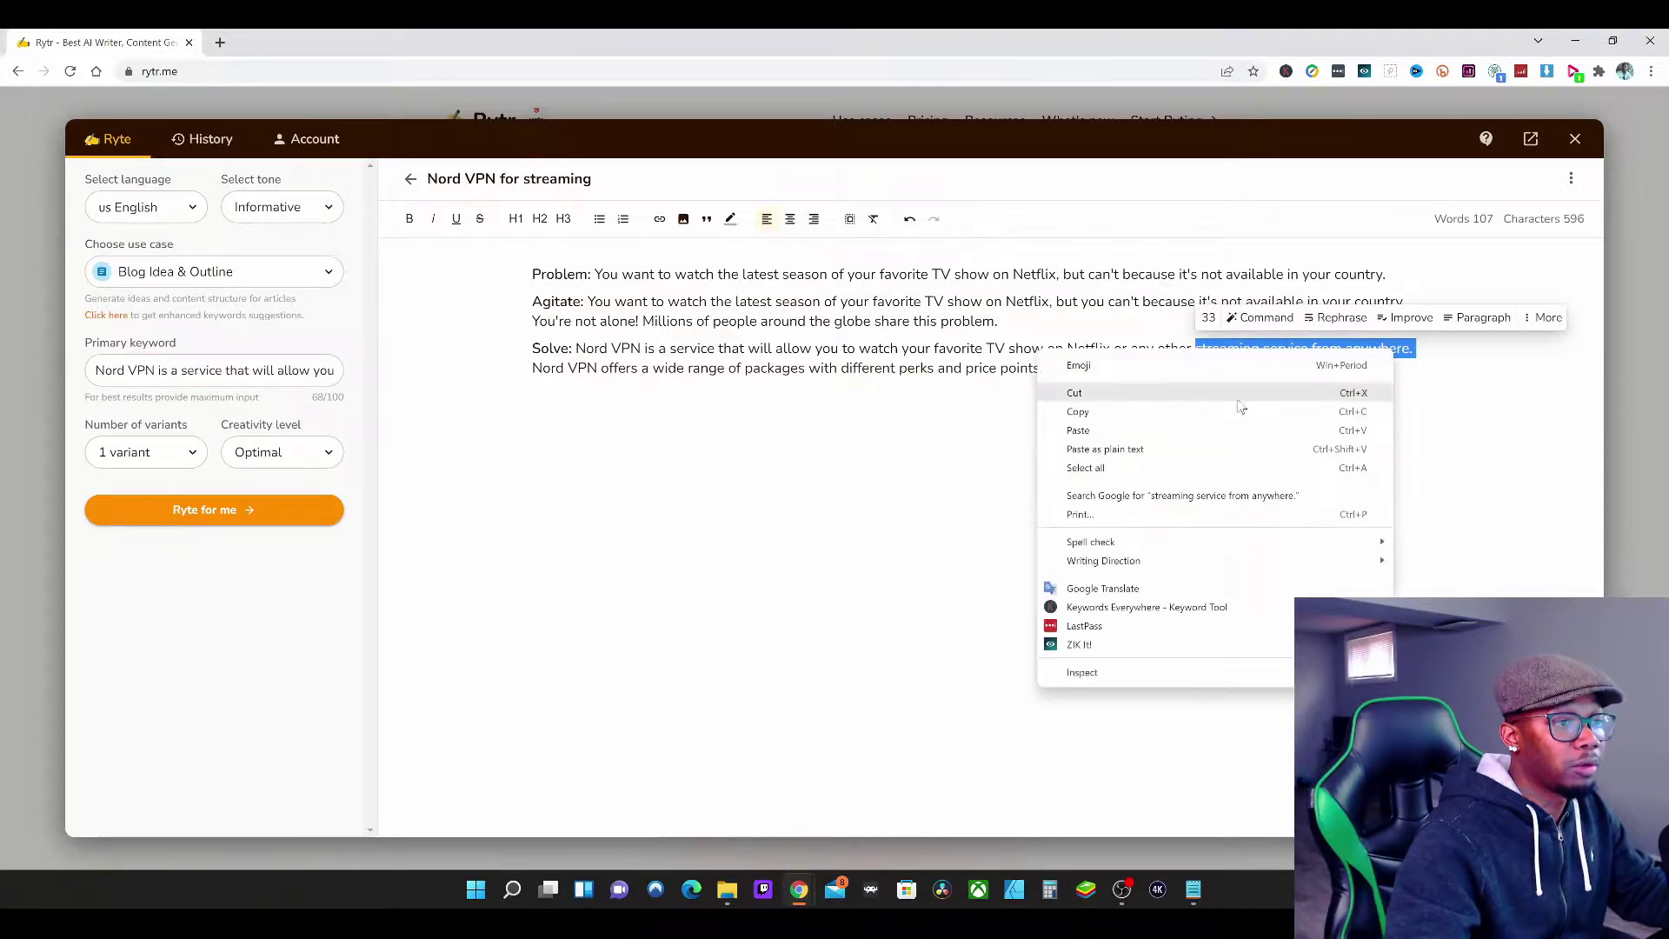
{"action": "left_click", "coordinate": [1079, 409]}
{"action": "left_click", "coordinate": [274, 374]}
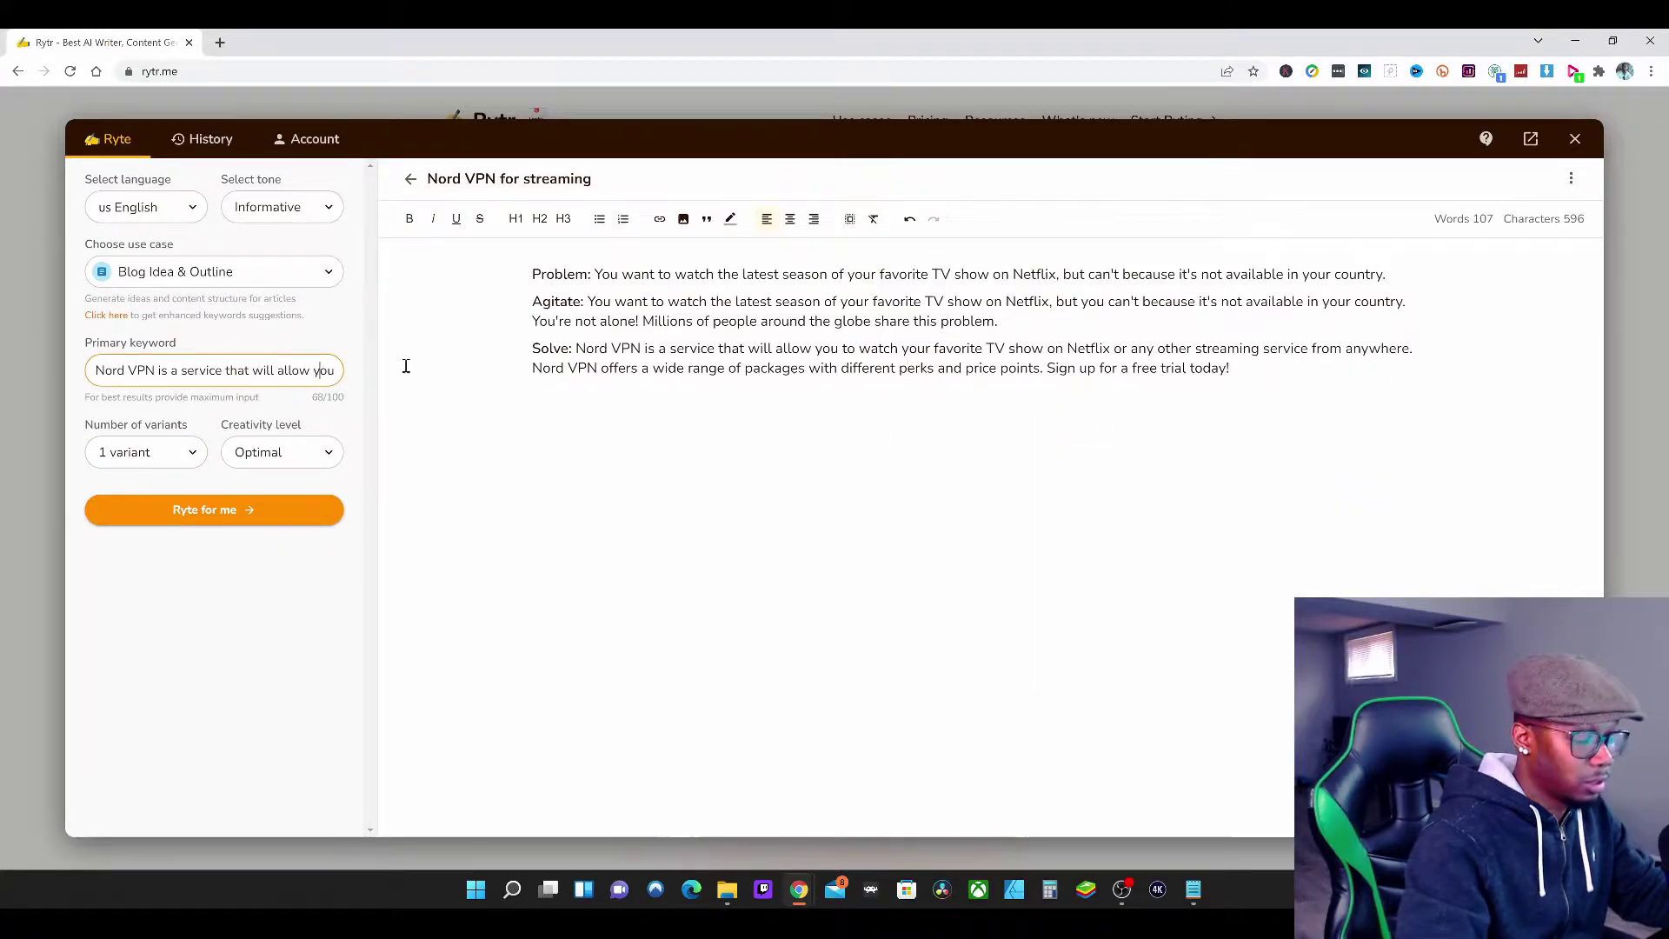
{"action": "key", "text": "Right"}
{"action": "key", "text": "Right"}
{"action": "key", "text": "Right"}
{"action": "key", "text": "Right"}
{"action": "key", "text": "Right"}
{"action": "key", "text": "Right"}
{"action": "key", "text": "Right"}
{"action": "key", "text": "Right"}
{"action": "key", "text": "Right"}
{"action": "key", "text": "Right"}
{"action": "key", "text": "Right"}
{"action": "key", "text": "Right"}
{"action": "key", "text": "Right"}
{"action": "key", "text": "Right"}
{"action": "key", "text": "Right"}
{"action": "key", "text": "Right"}
{"action": "key", "text": "Right"}
{"action": "key", "text": "Right"}
{"action": "key", "text": "Right"}
{"action": "key", "text": "Right"}
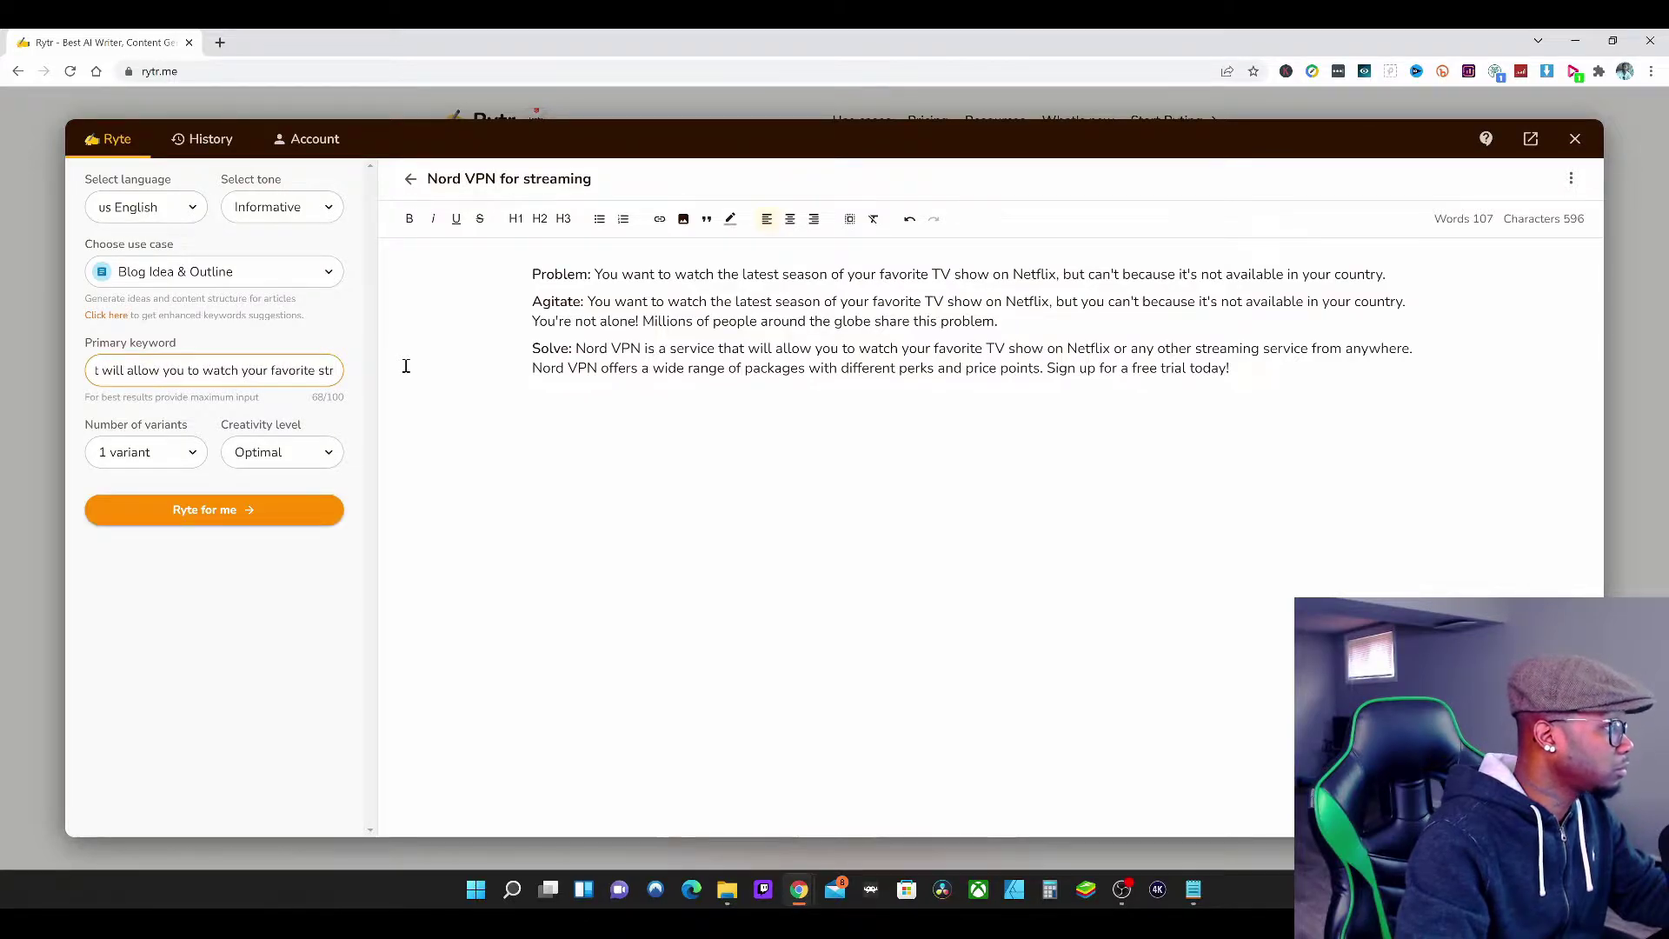
{"action": "left_click_drag", "start_coordinate": [324, 369], "coordinate": [334, 371]}
{"action": "left_click", "coordinate": [319, 370]}
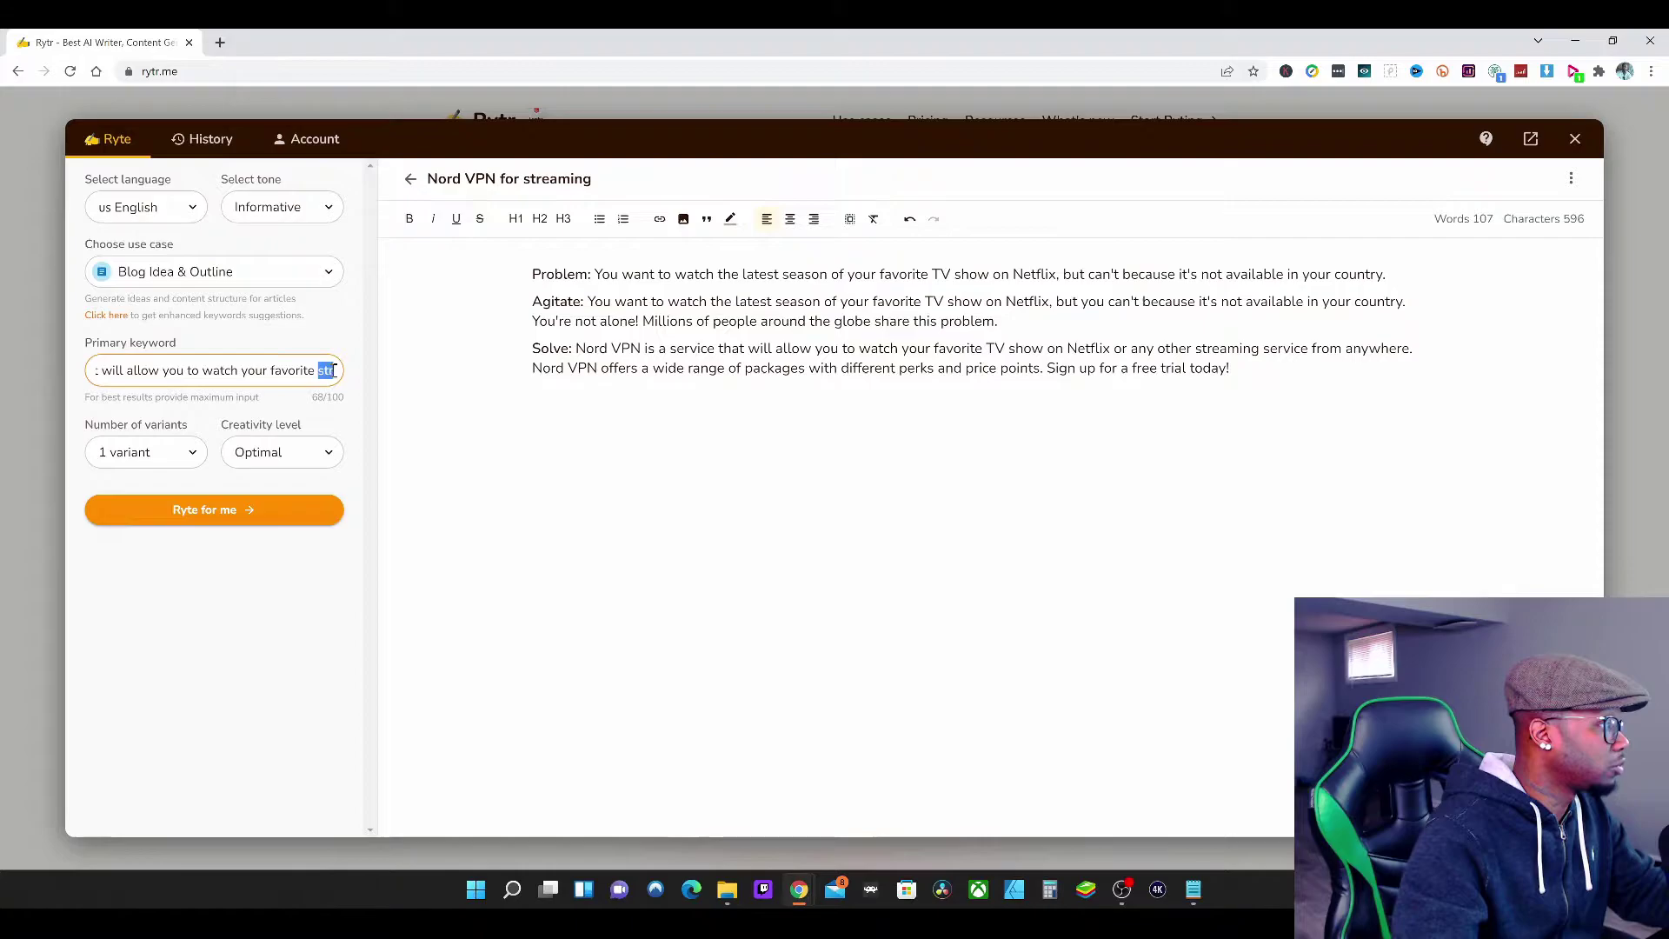
{"action": "right_click", "coordinate": [327, 372]}
{"action": "left_click", "coordinate": [367, 452]}
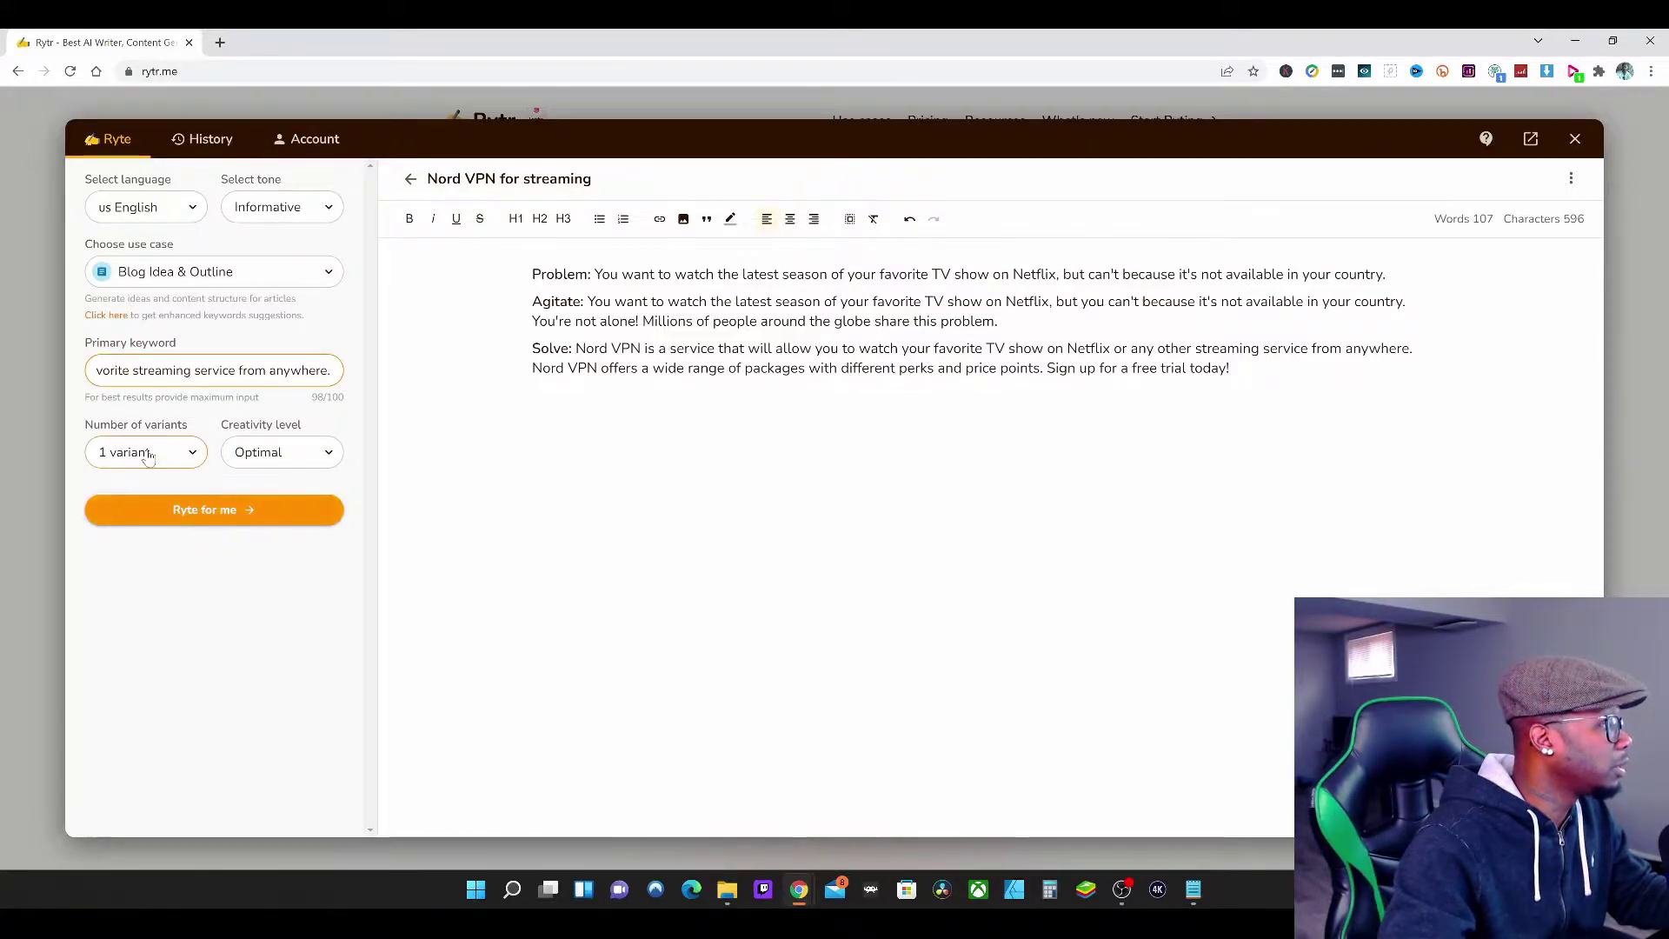
{"action": "left_click", "coordinate": [232, 517]}
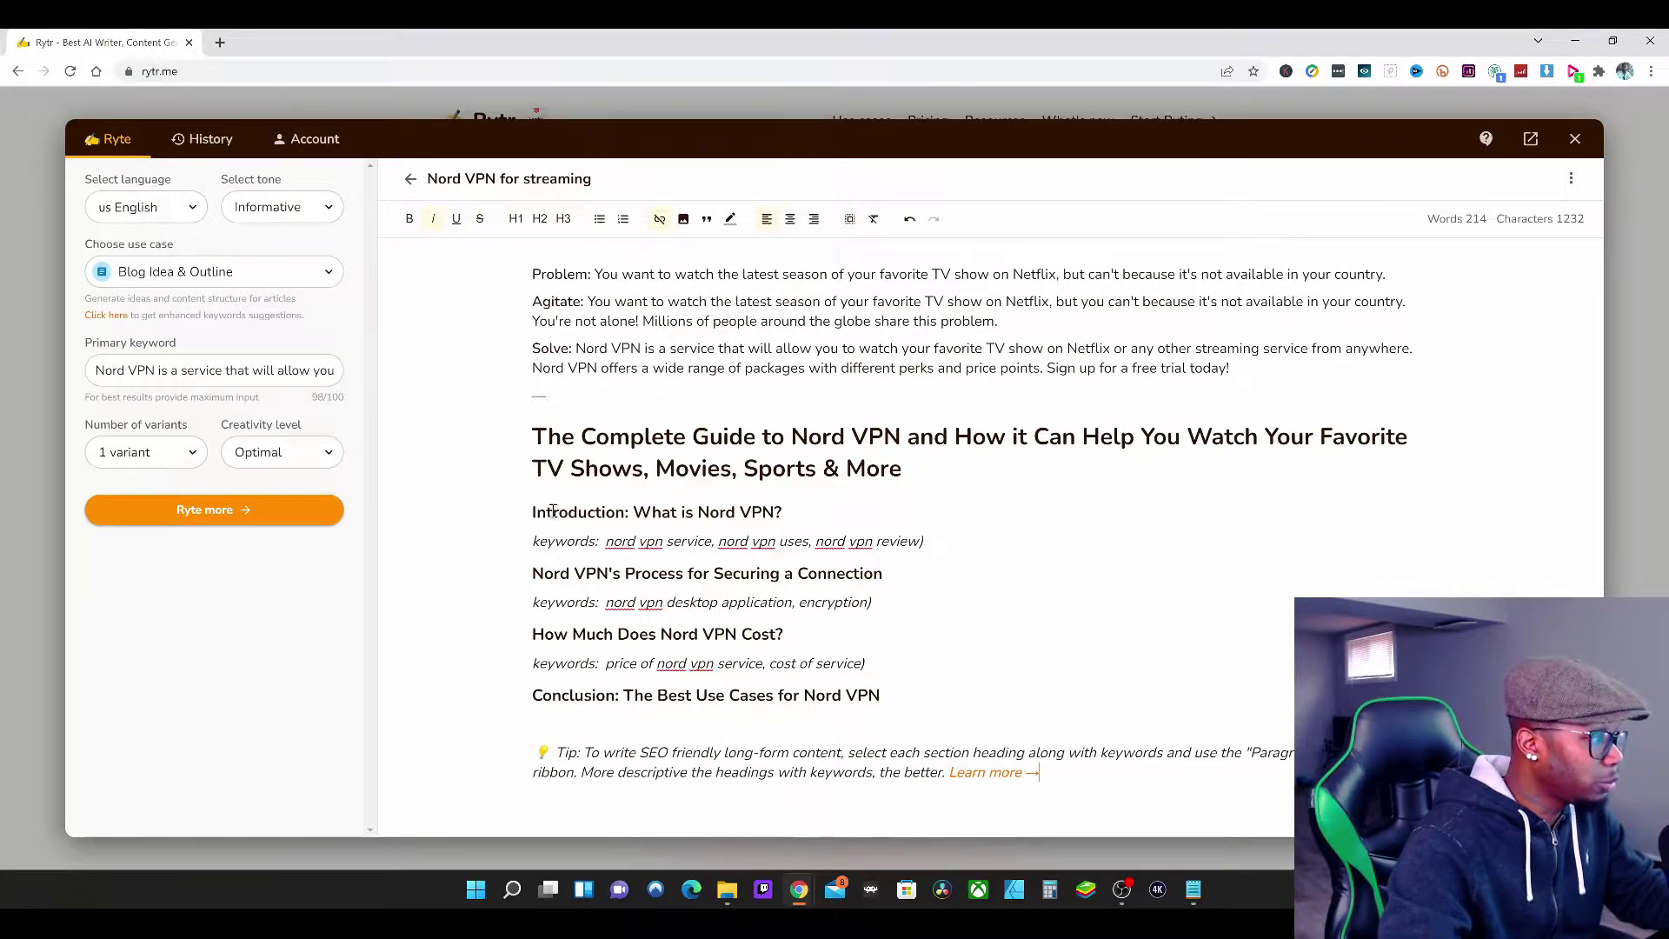
Step: Switch the use case to Blog Section Writing and copy "What is Nord VPN?" from the introduction heading into the section topic
{"action": "left_click", "coordinate": [315, 271]}
{"action": "left_click", "coordinate": [217, 350]}
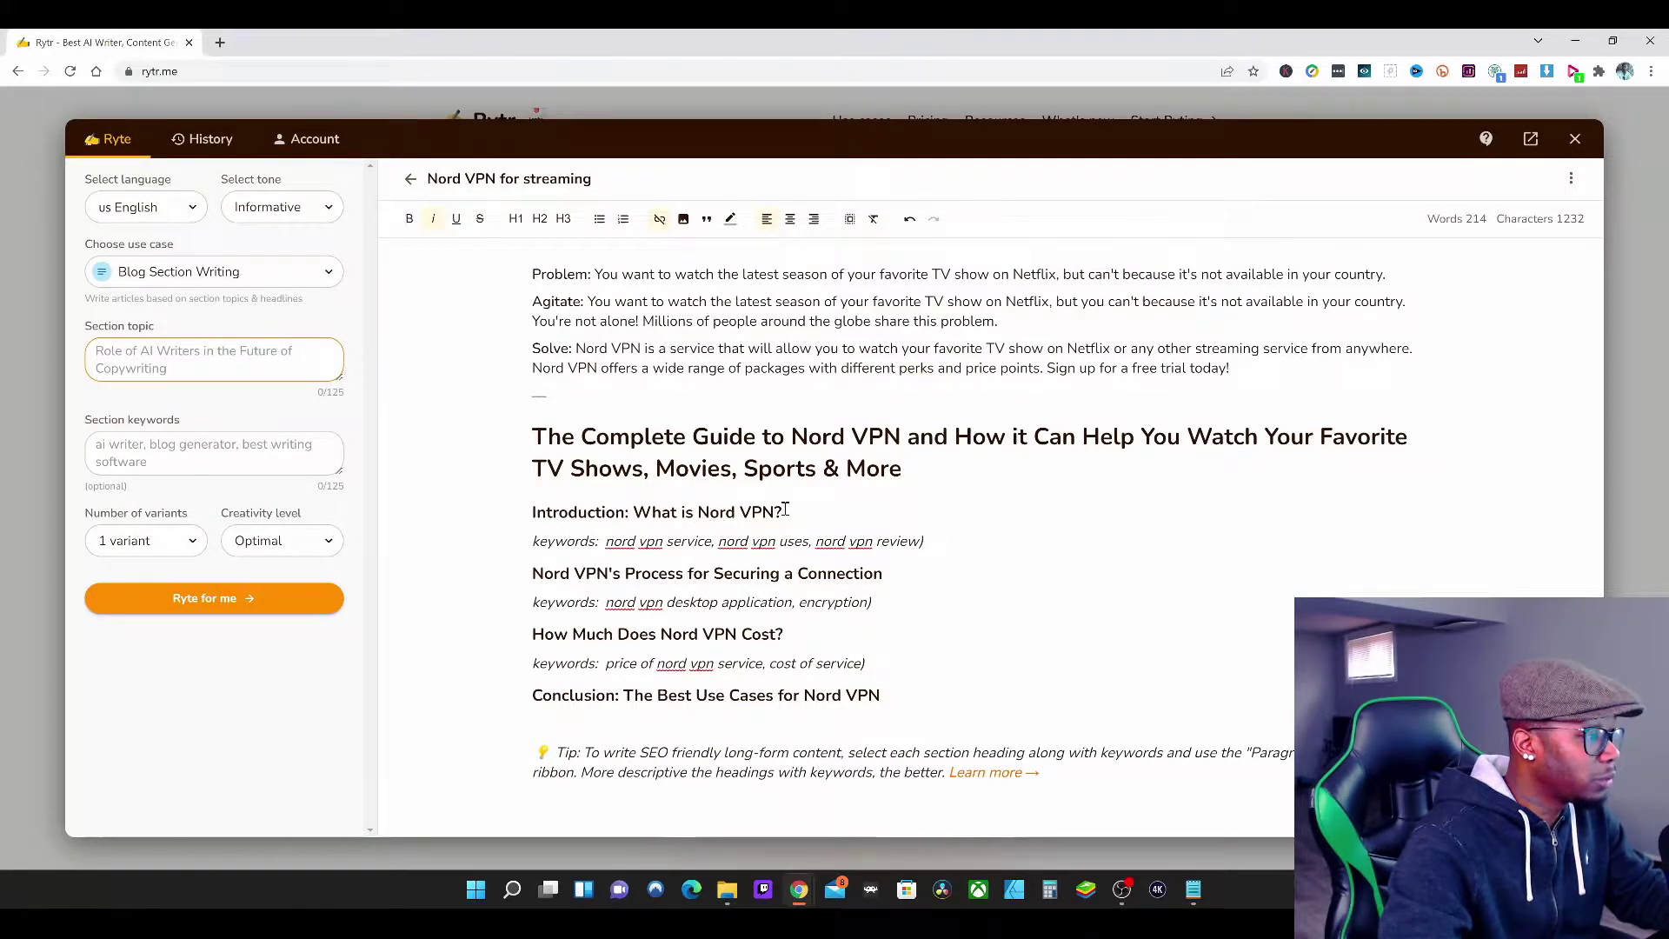
{"action": "left_click_drag", "start_coordinate": [782, 512], "coordinate": [638, 513]}
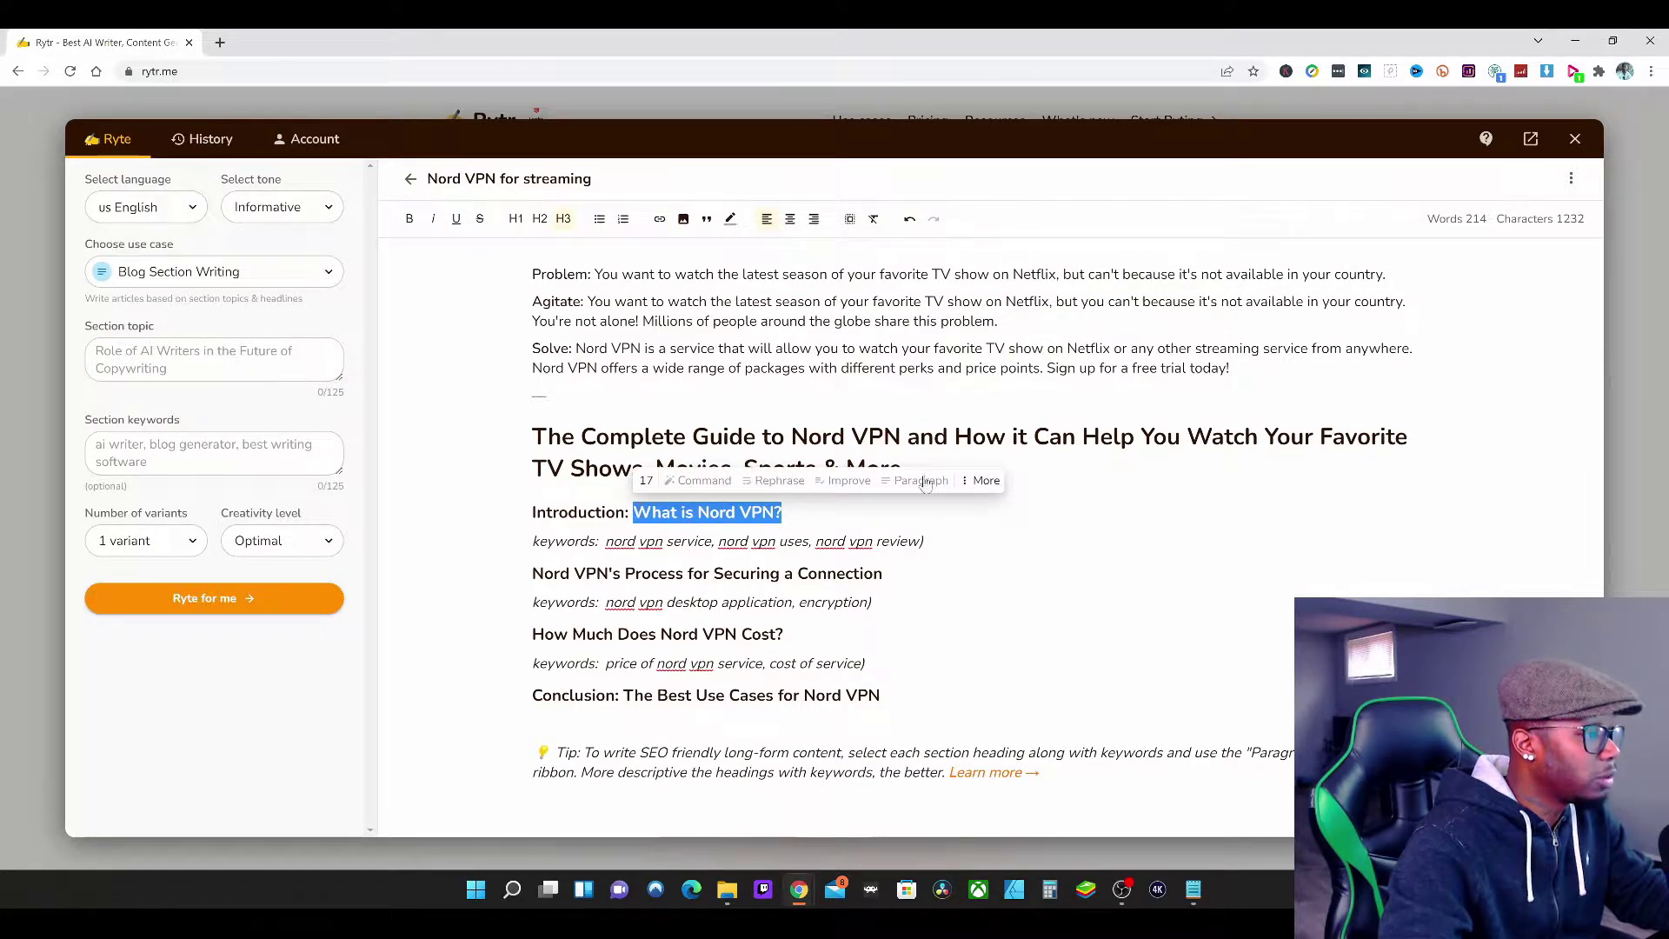
{"action": "left_click", "coordinate": [792, 542]}
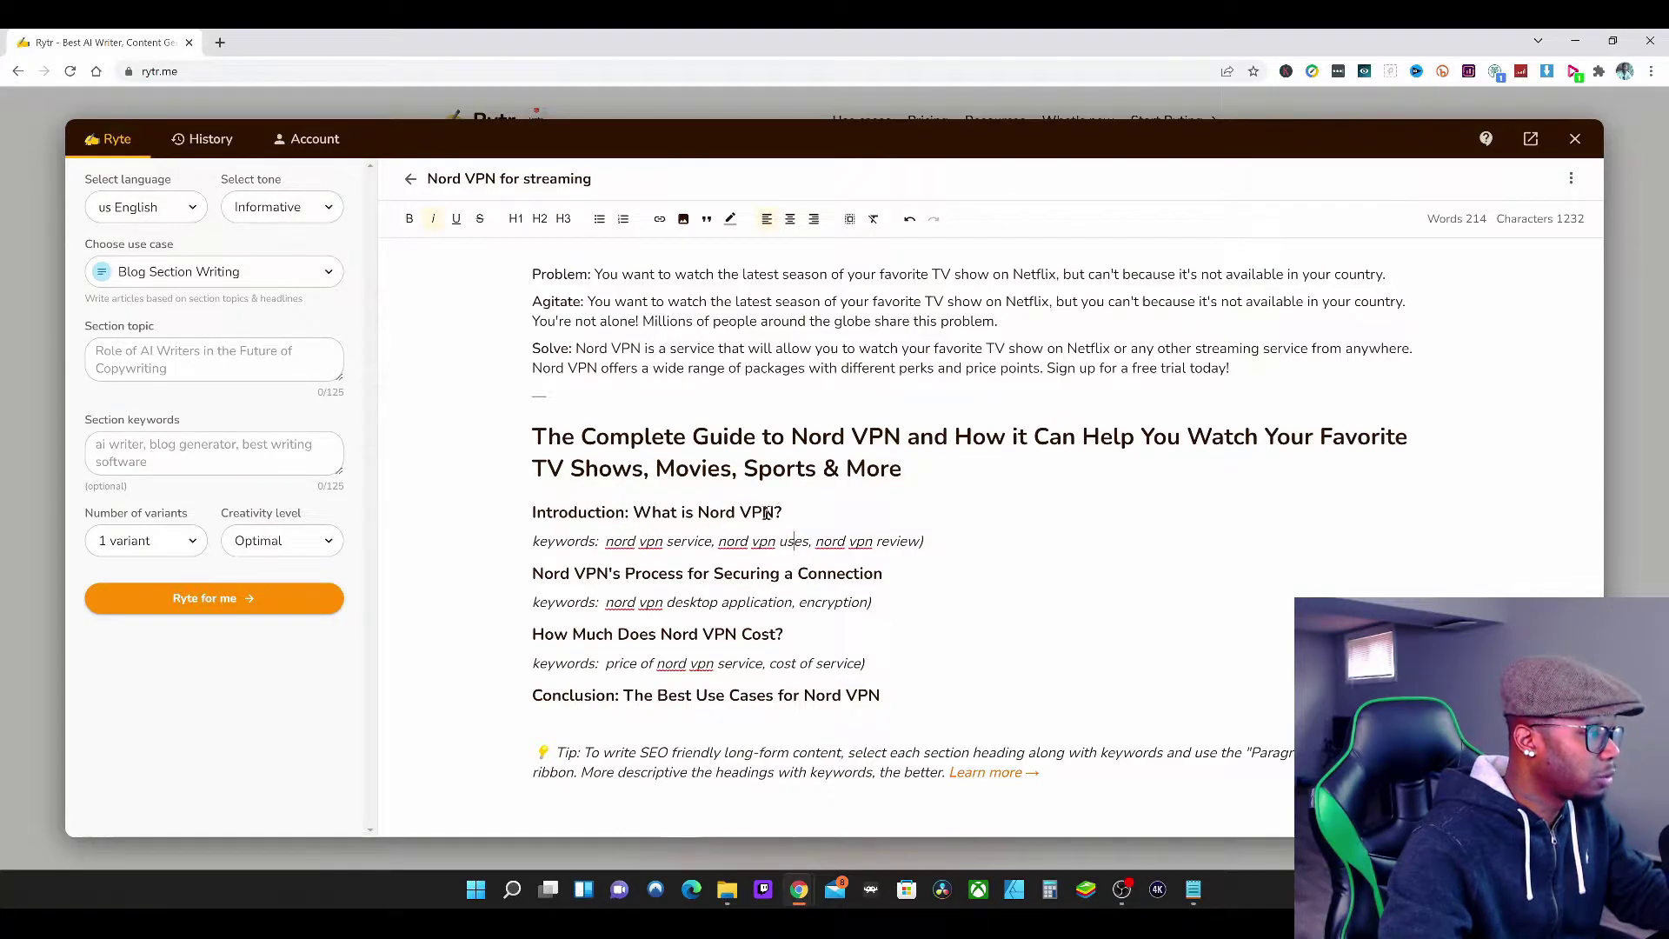
{"action": "left_click_drag", "start_coordinate": [788, 512], "coordinate": [633, 513]}
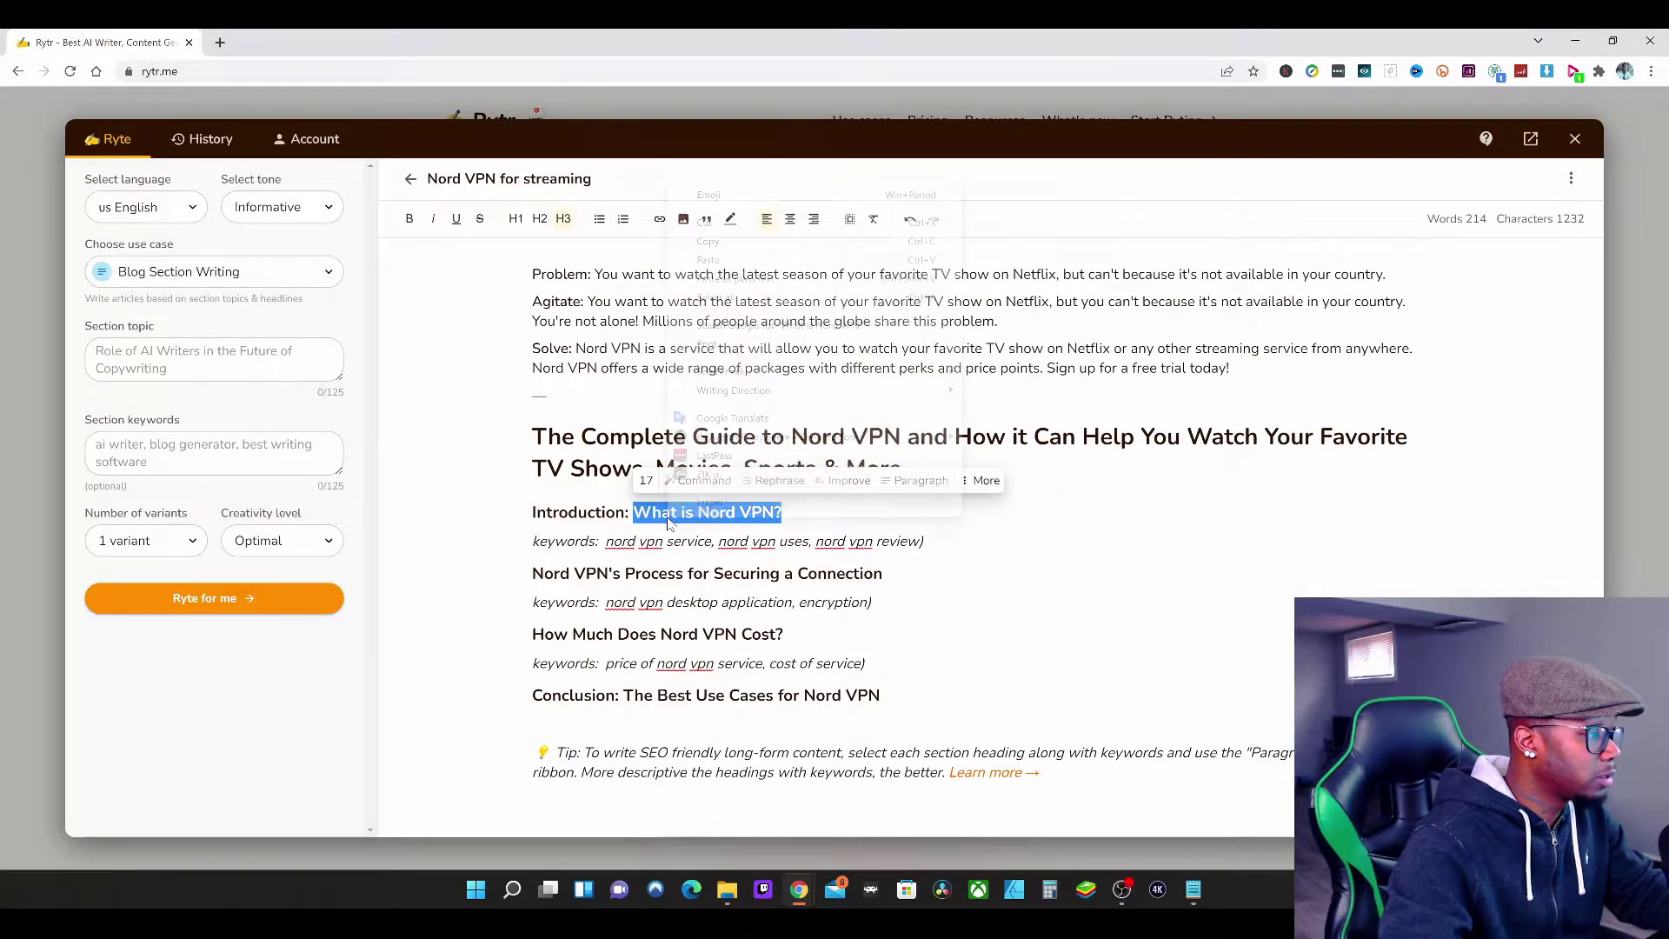
{"action": "right_click", "coordinate": [672, 515]}
{"action": "left_click", "coordinate": [708, 242]}
{"action": "left_click", "coordinate": [141, 353]}
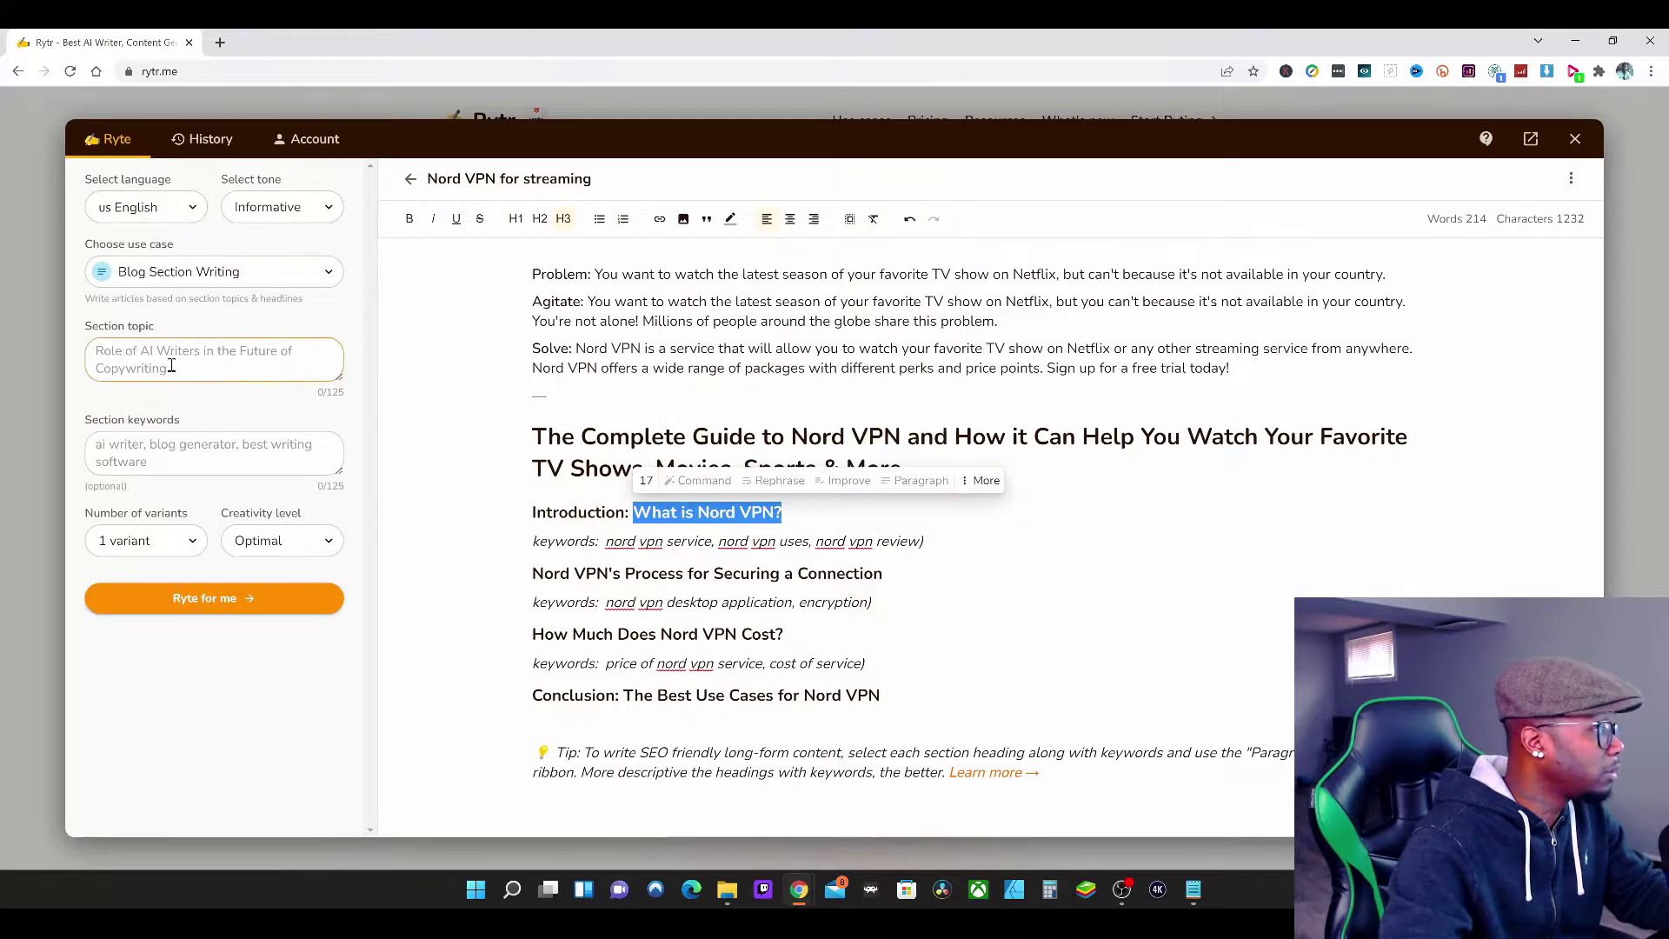
{"action": "right_click", "coordinate": [141, 353]}
{"action": "left_click", "coordinate": [174, 478]}
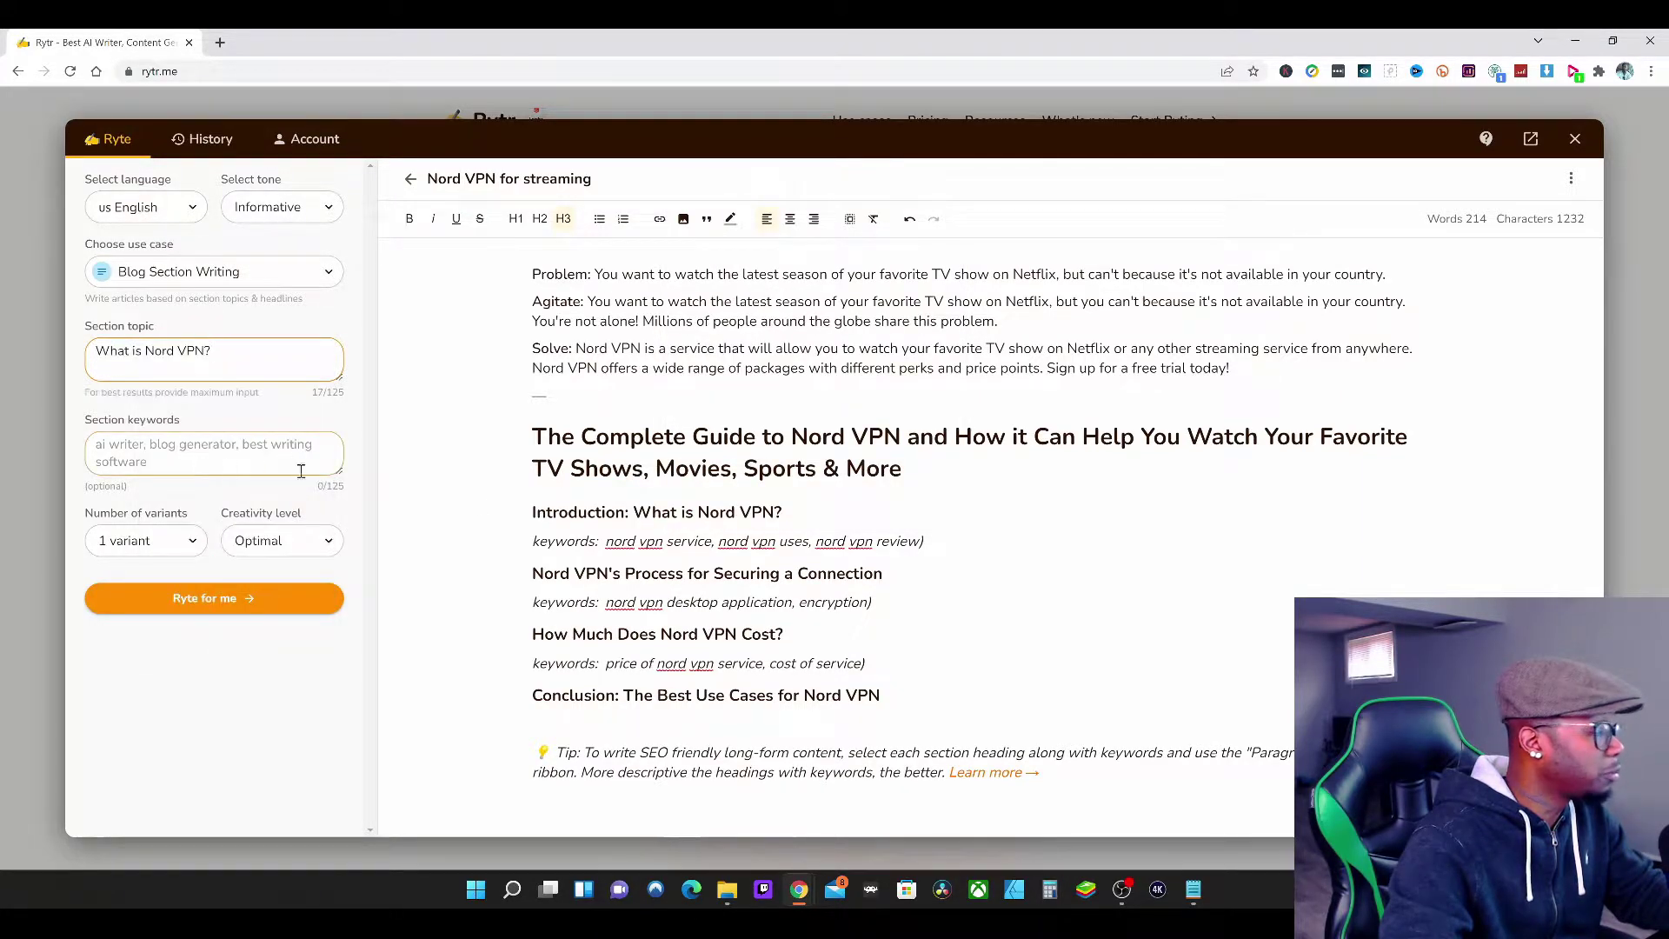
Step: Move "nord vpn service, nord vpn uses, nord vpn review" from the outline into the section keywords and generate the section text
{"action": "left_click_drag", "start_coordinate": [604, 543], "coordinate": [920, 541]}
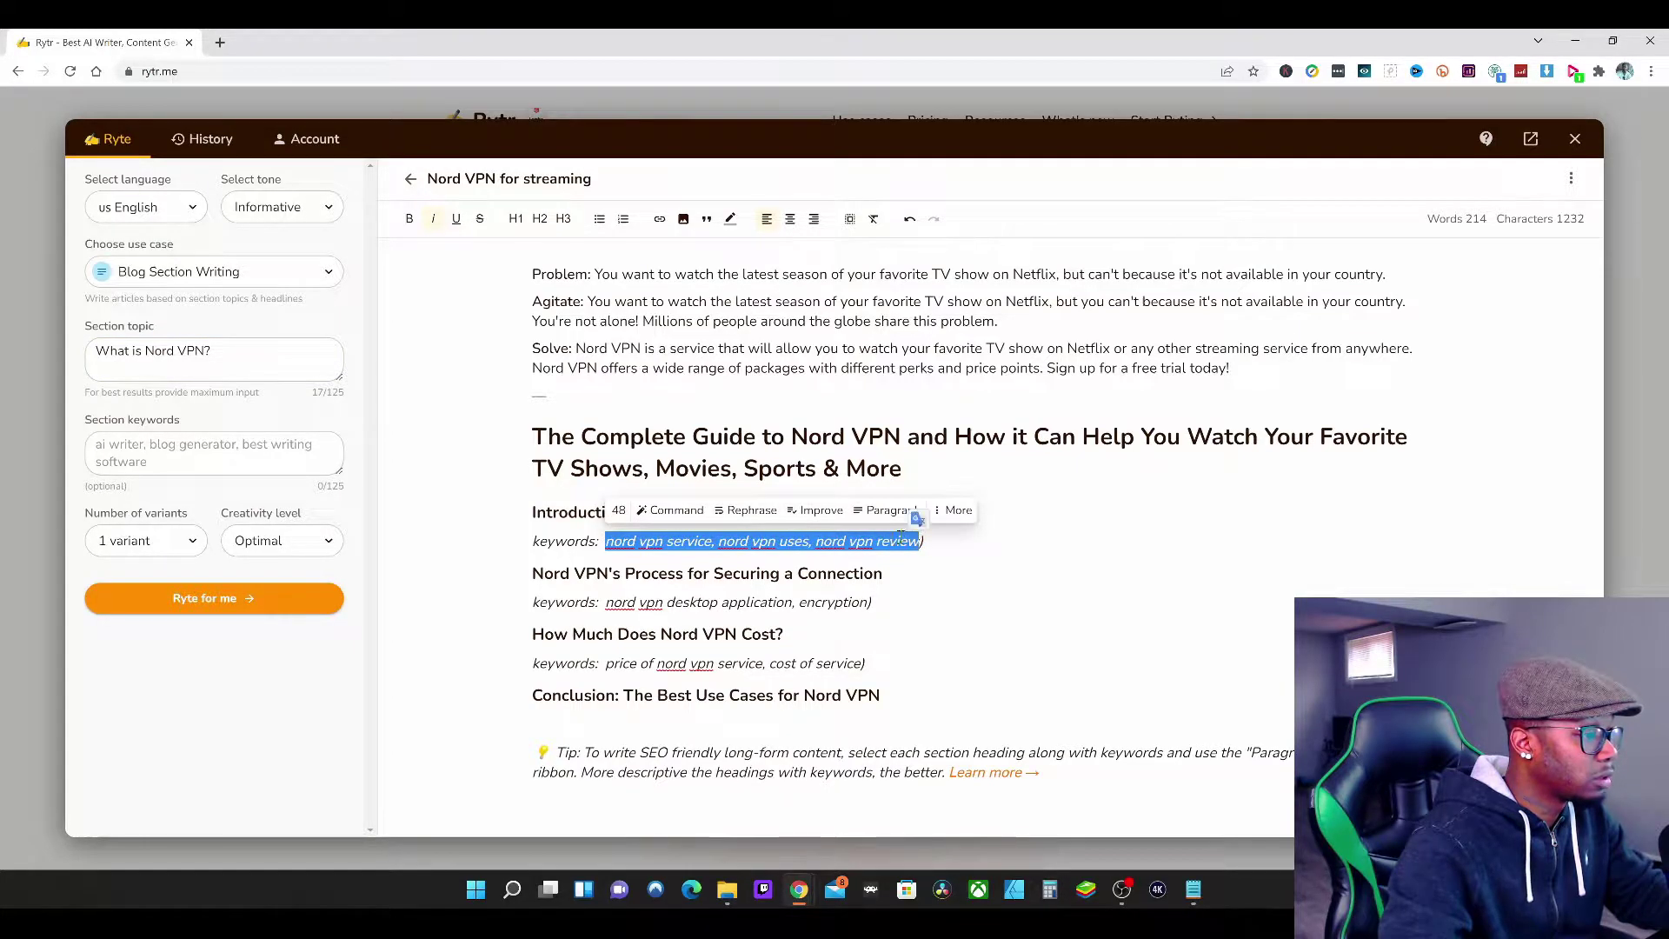
{"action": "left_click", "coordinate": [783, 557]}
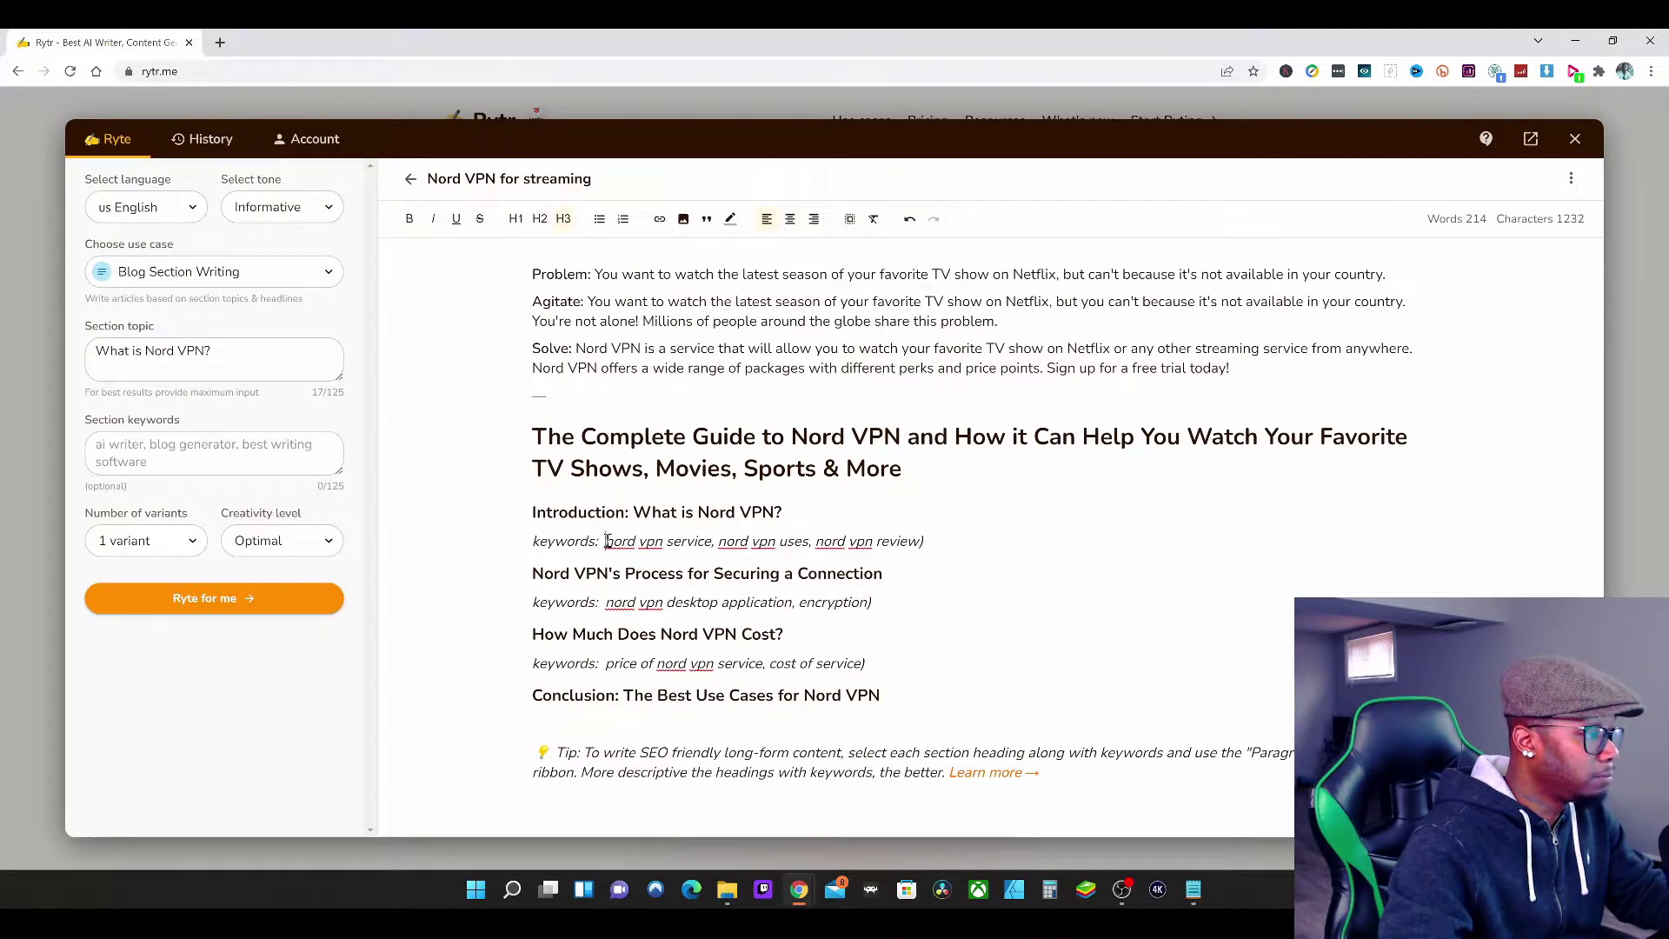
{"action": "left_click_drag", "start_coordinate": [606, 542], "coordinate": [917, 561]}
{"action": "right_click", "coordinate": [913, 556]}
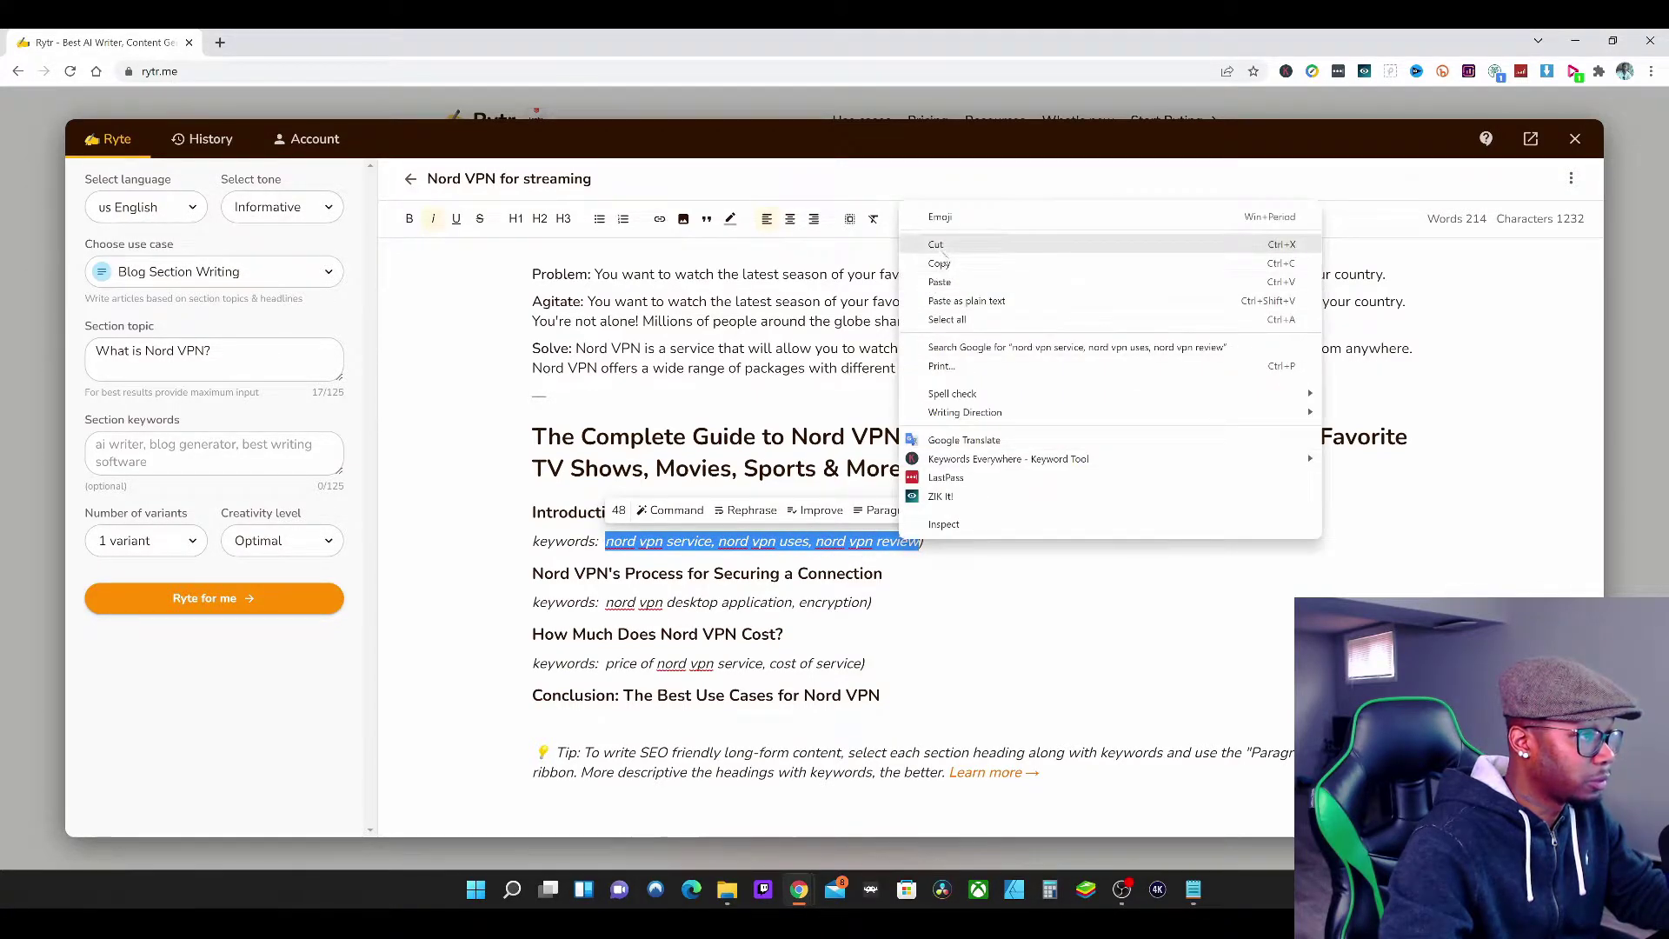
{"action": "left_click", "coordinate": [937, 245]}
{"action": "left_click", "coordinate": [162, 452]}
{"action": "right_click", "coordinate": [163, 452]}
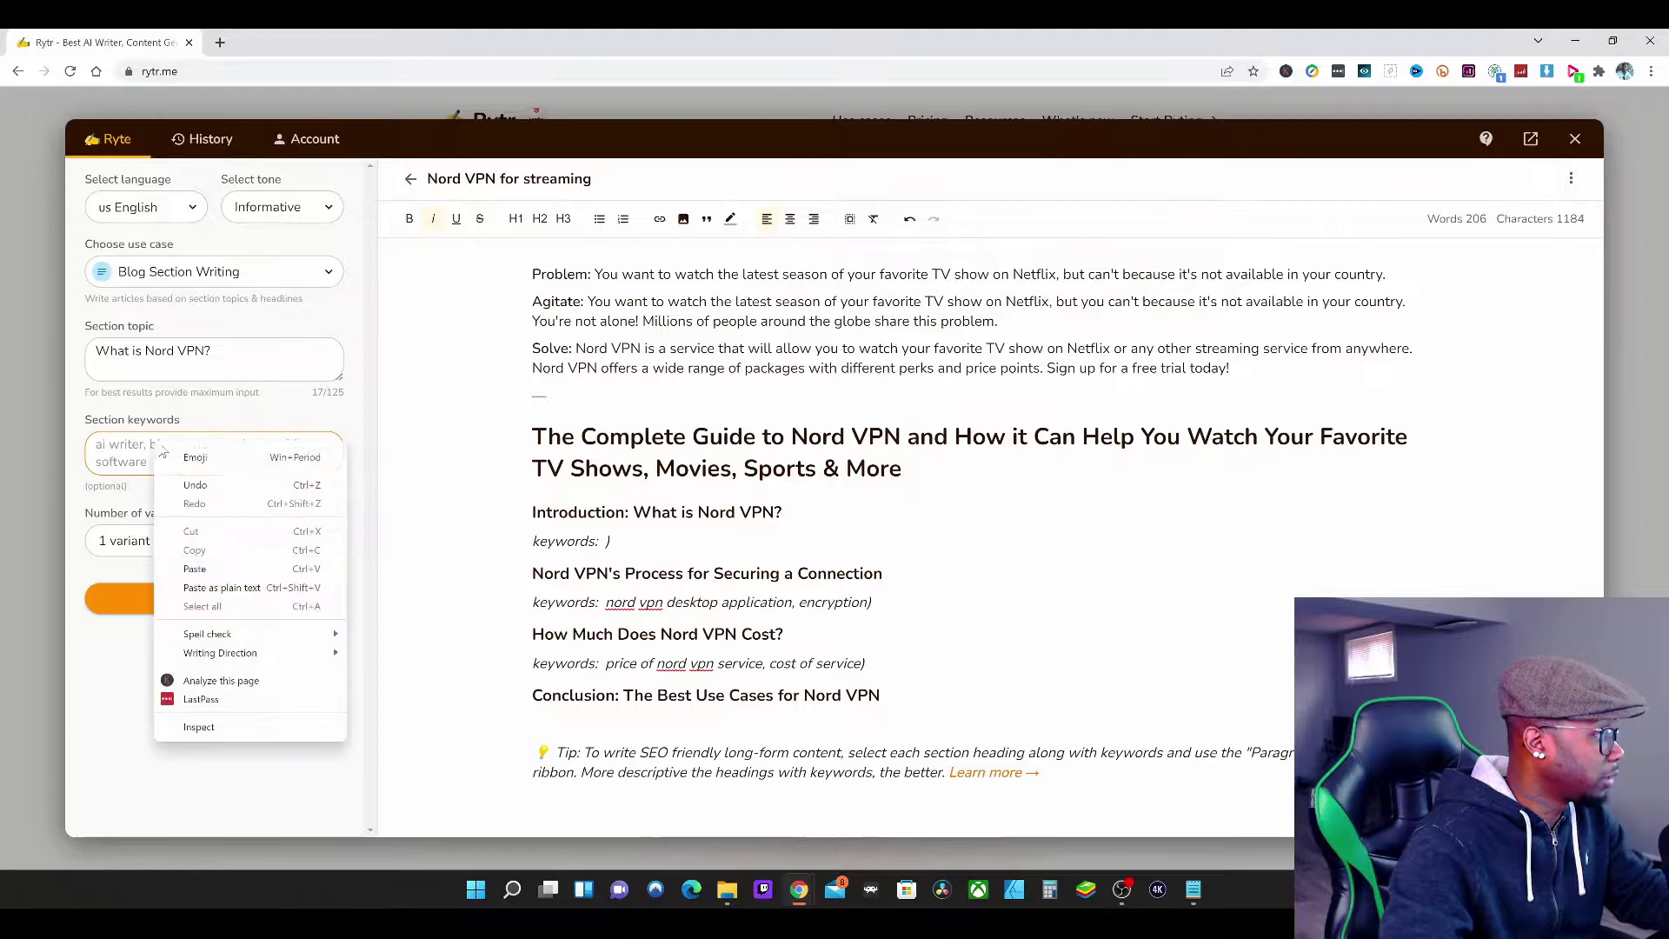
{"action": "left_click", "coordinate": [214, 569]}
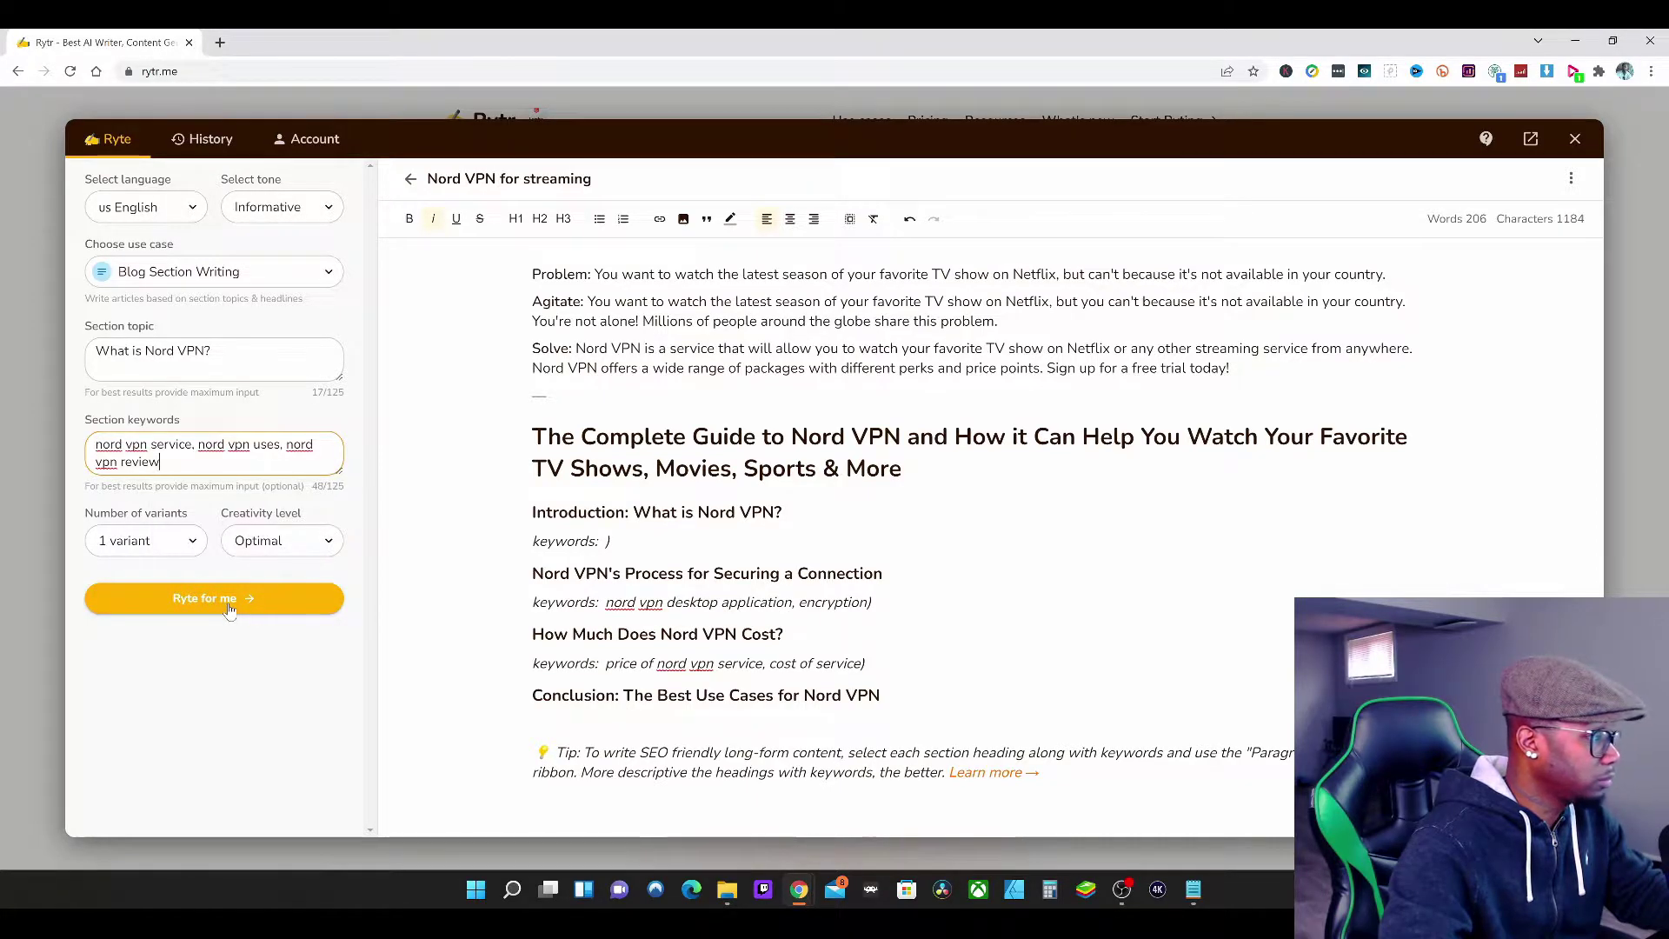
{"action": "left_click", "coordinate": [231, 607]}
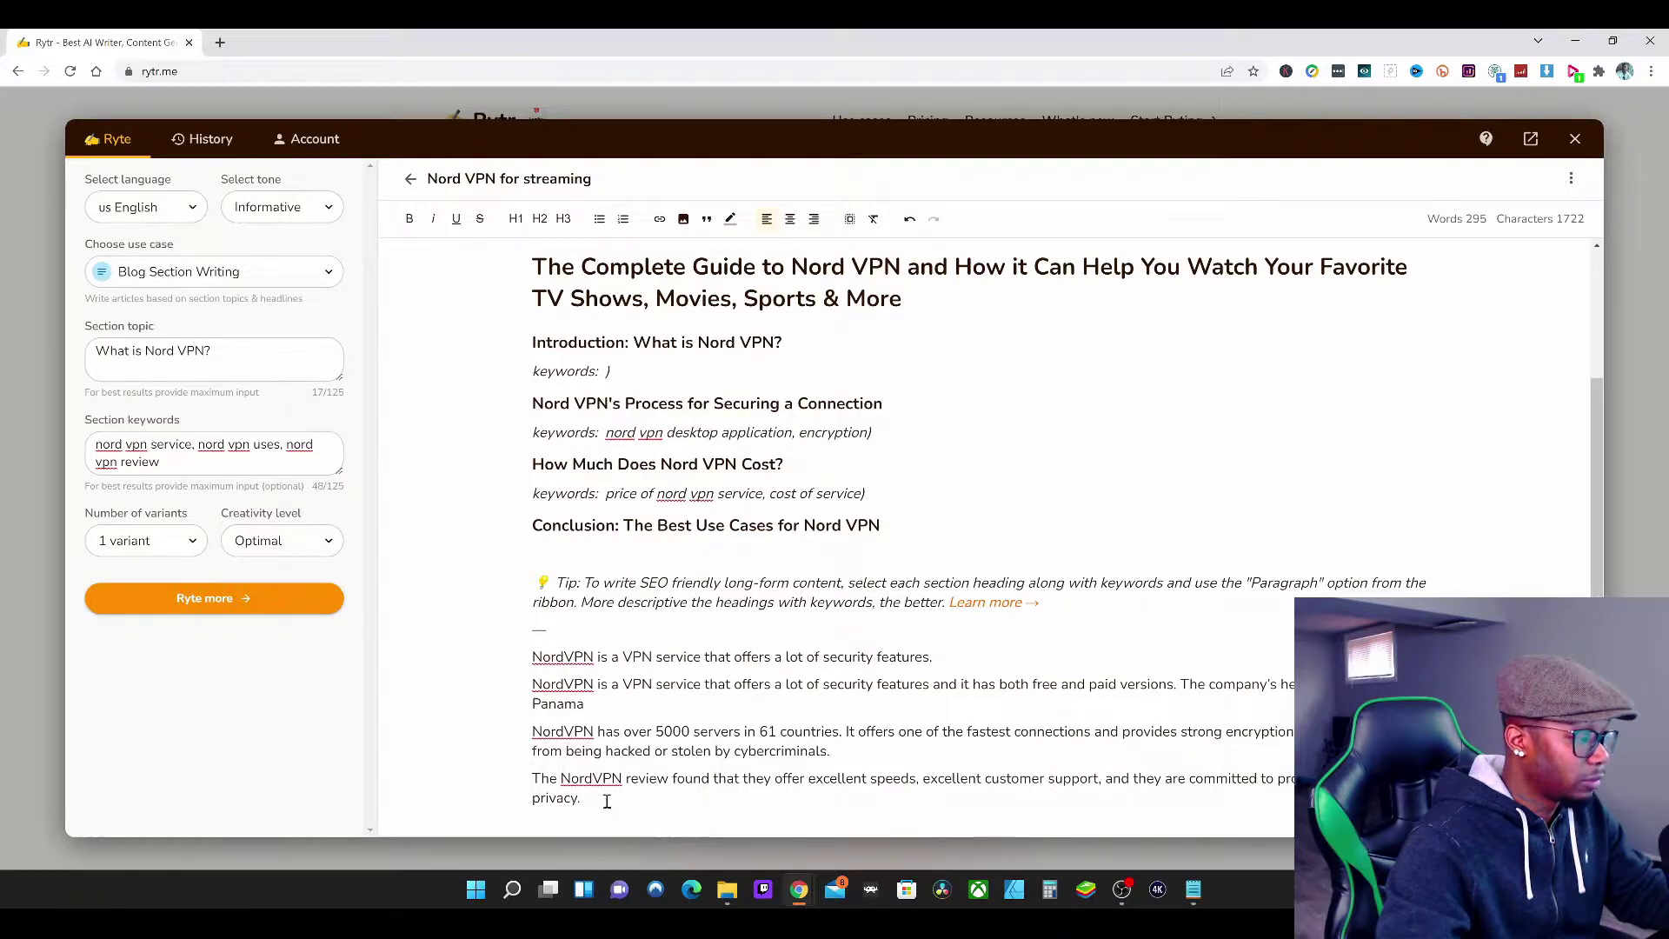
Step: Move the last generated paragraph, beginning "The NordVPN review found", under the introduction heading in place of the leftover keywords line
{"action": "left_click_drag", "start_coordinate": [810, 779], "coordinate": [918, 778]}
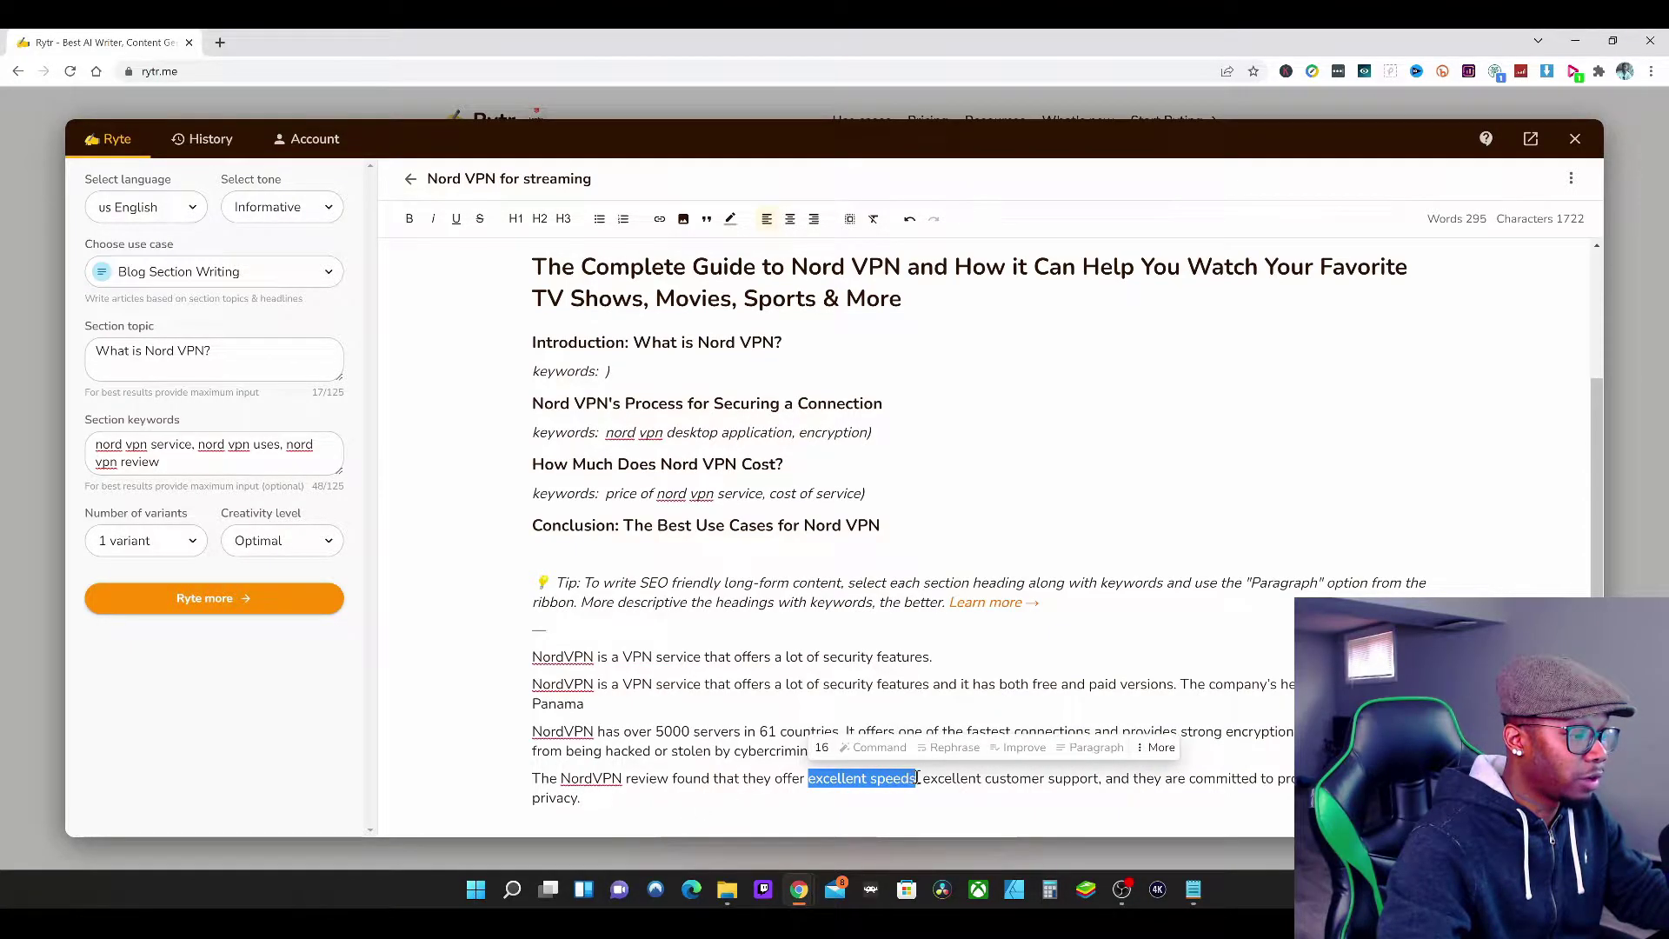
{"action": "left_click", "coordinate": [804, 797]}
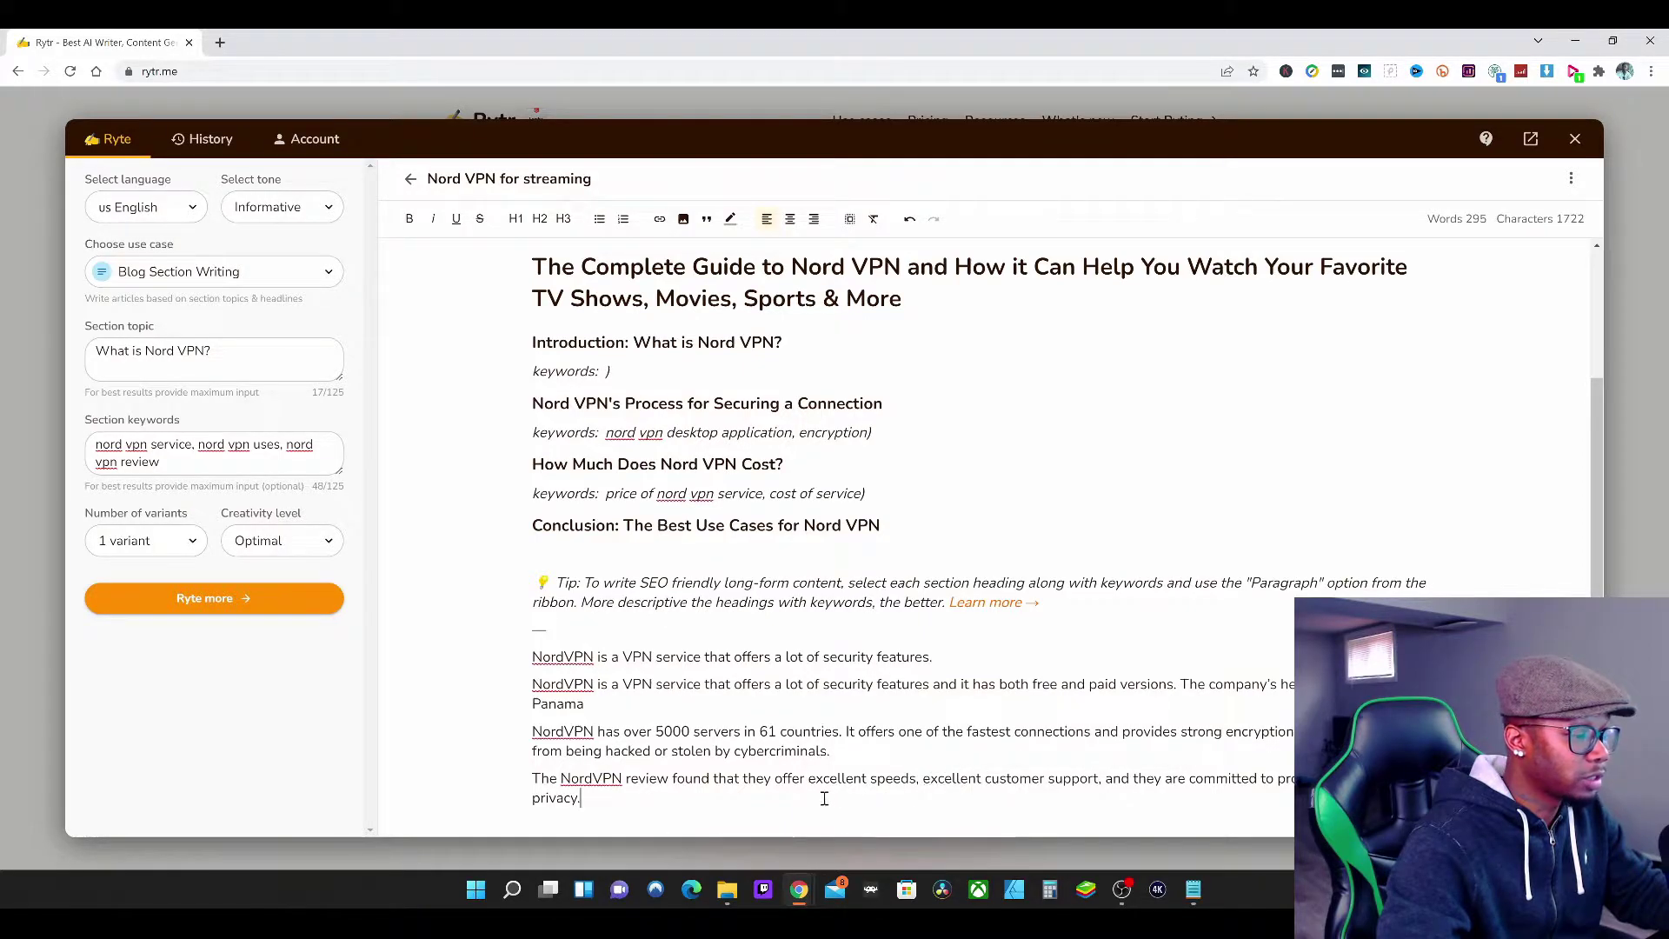
{"action": "left_click_drag", "start_coordinate": [603, 803], "coordinate": [535, 780]}
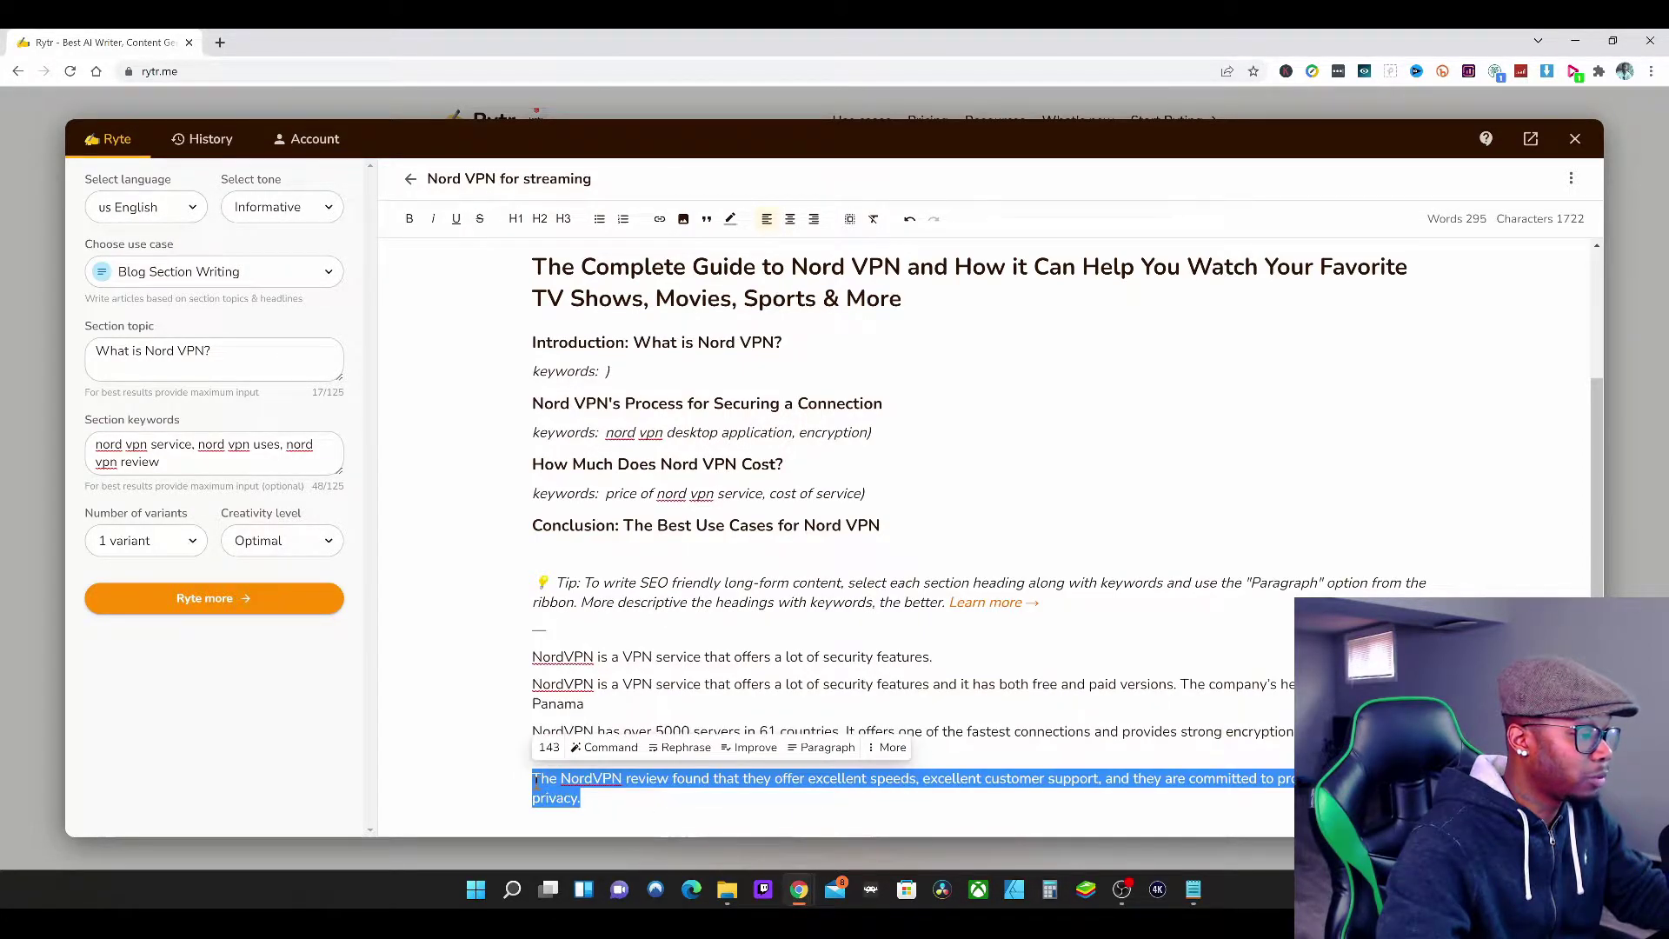
{"action": "right_click", "coordinate": [557, 780]}
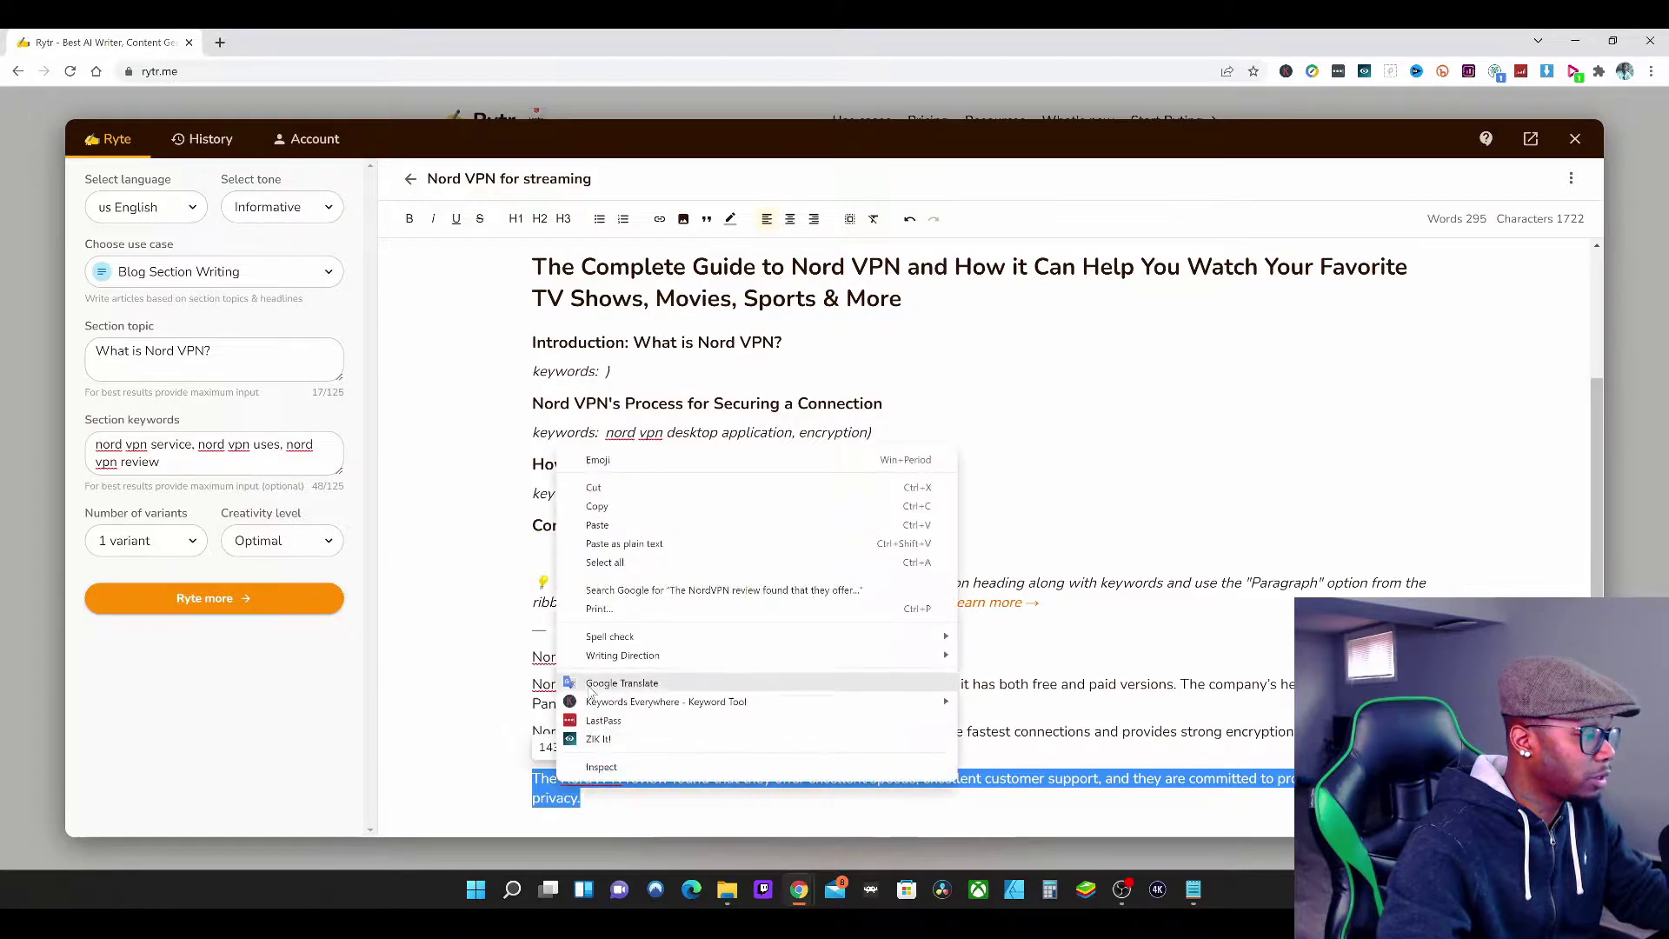
{"action": "left_click", "coordinate": [594, 489]}
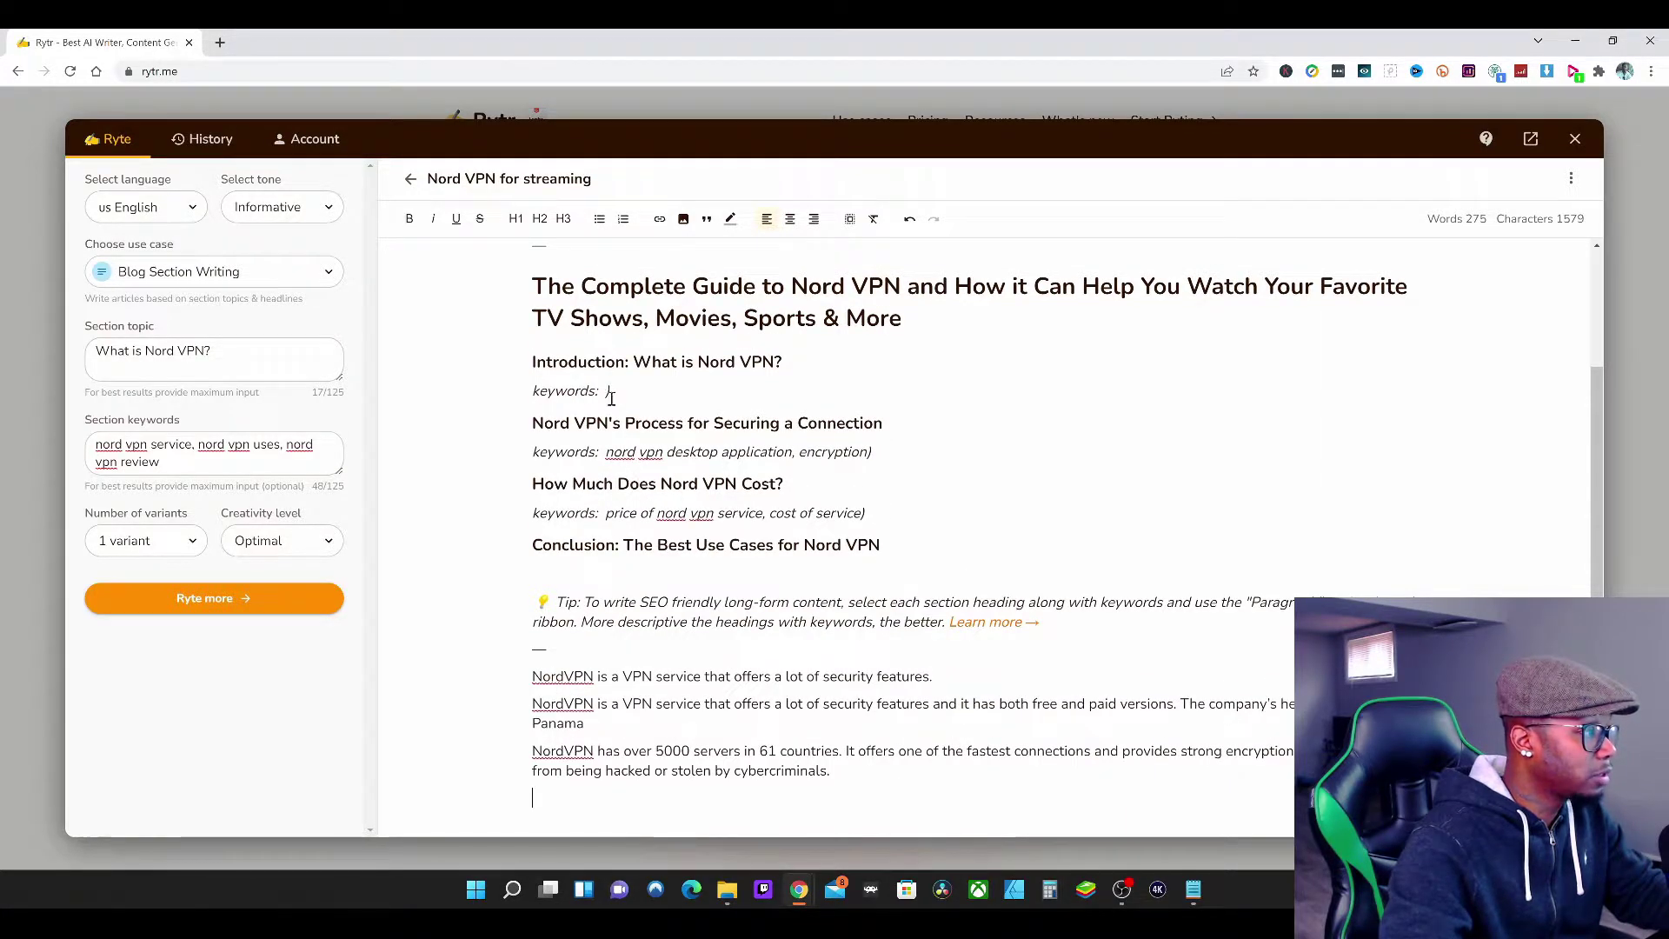
{"action": "left_click_drag", "start_coordinate": [612, 391], "coordinate": [538, 392]}
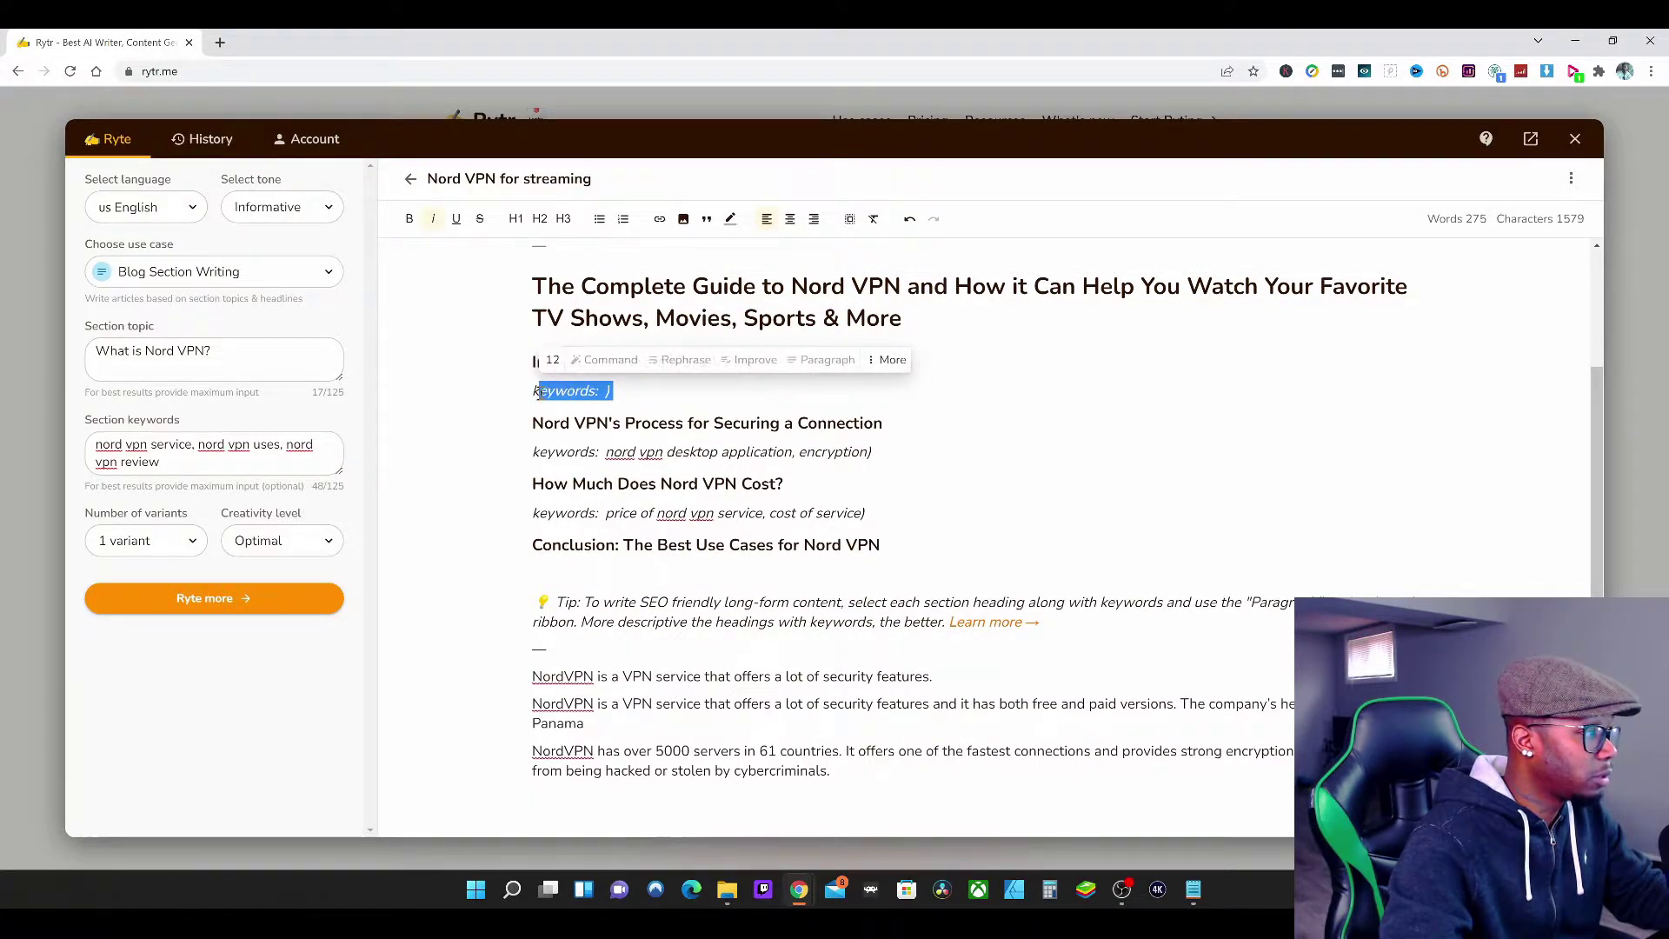
{"action": "right_click", "coordinate": [538, 389]}
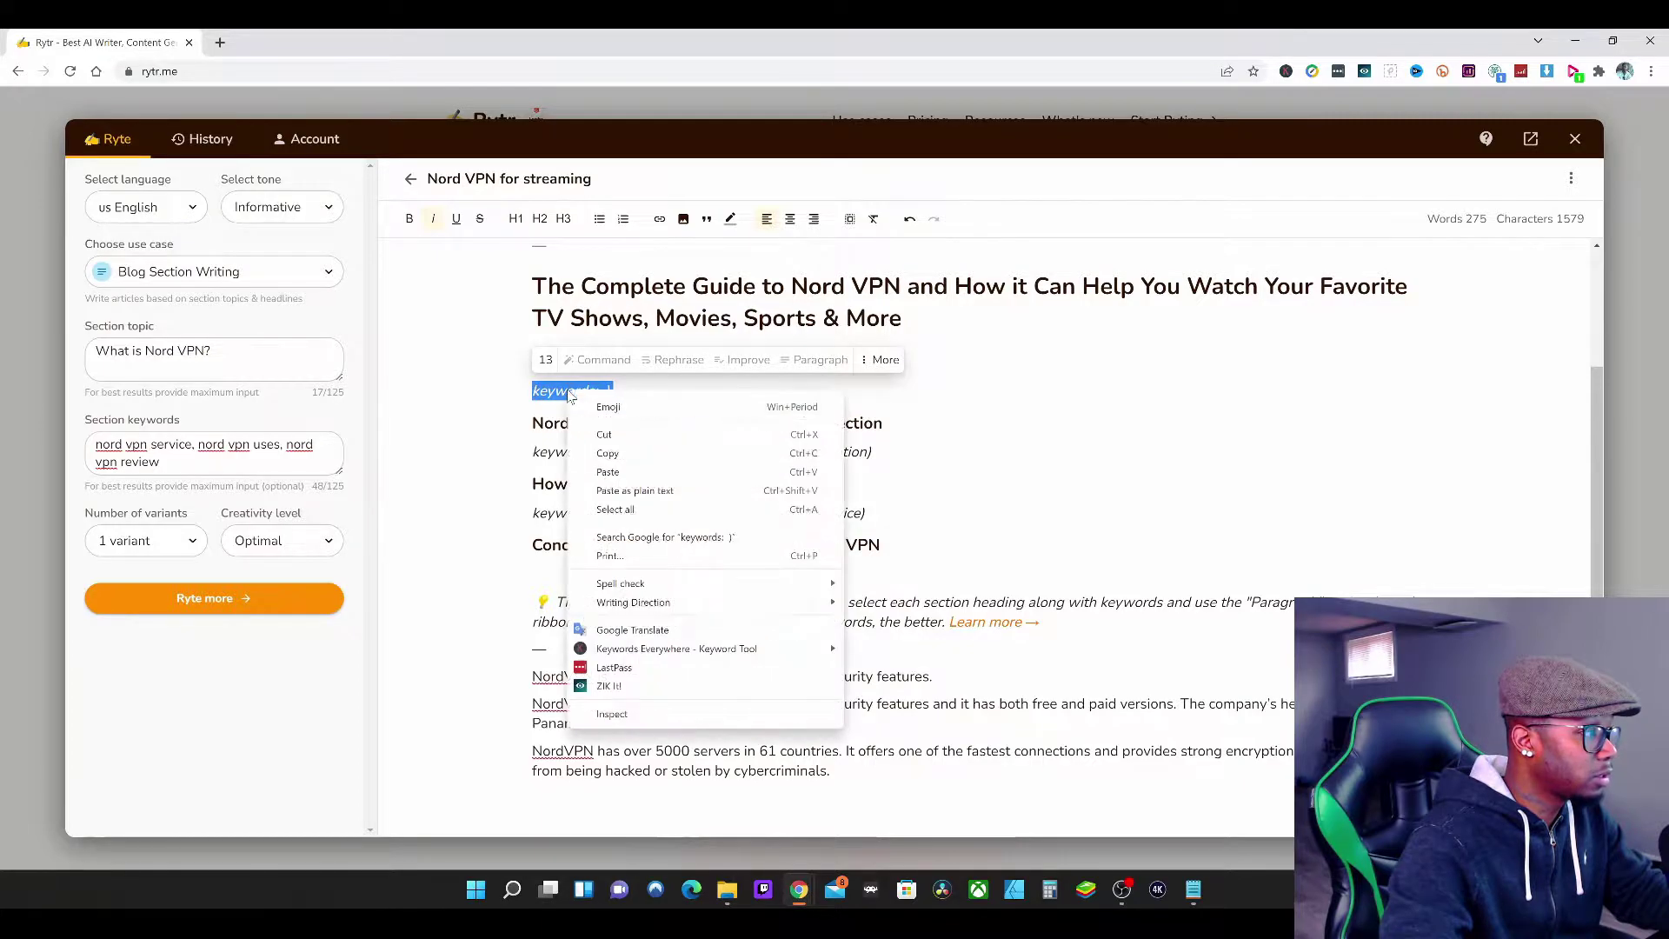
{"action": "left_click", "coordinate": [619, 470]}
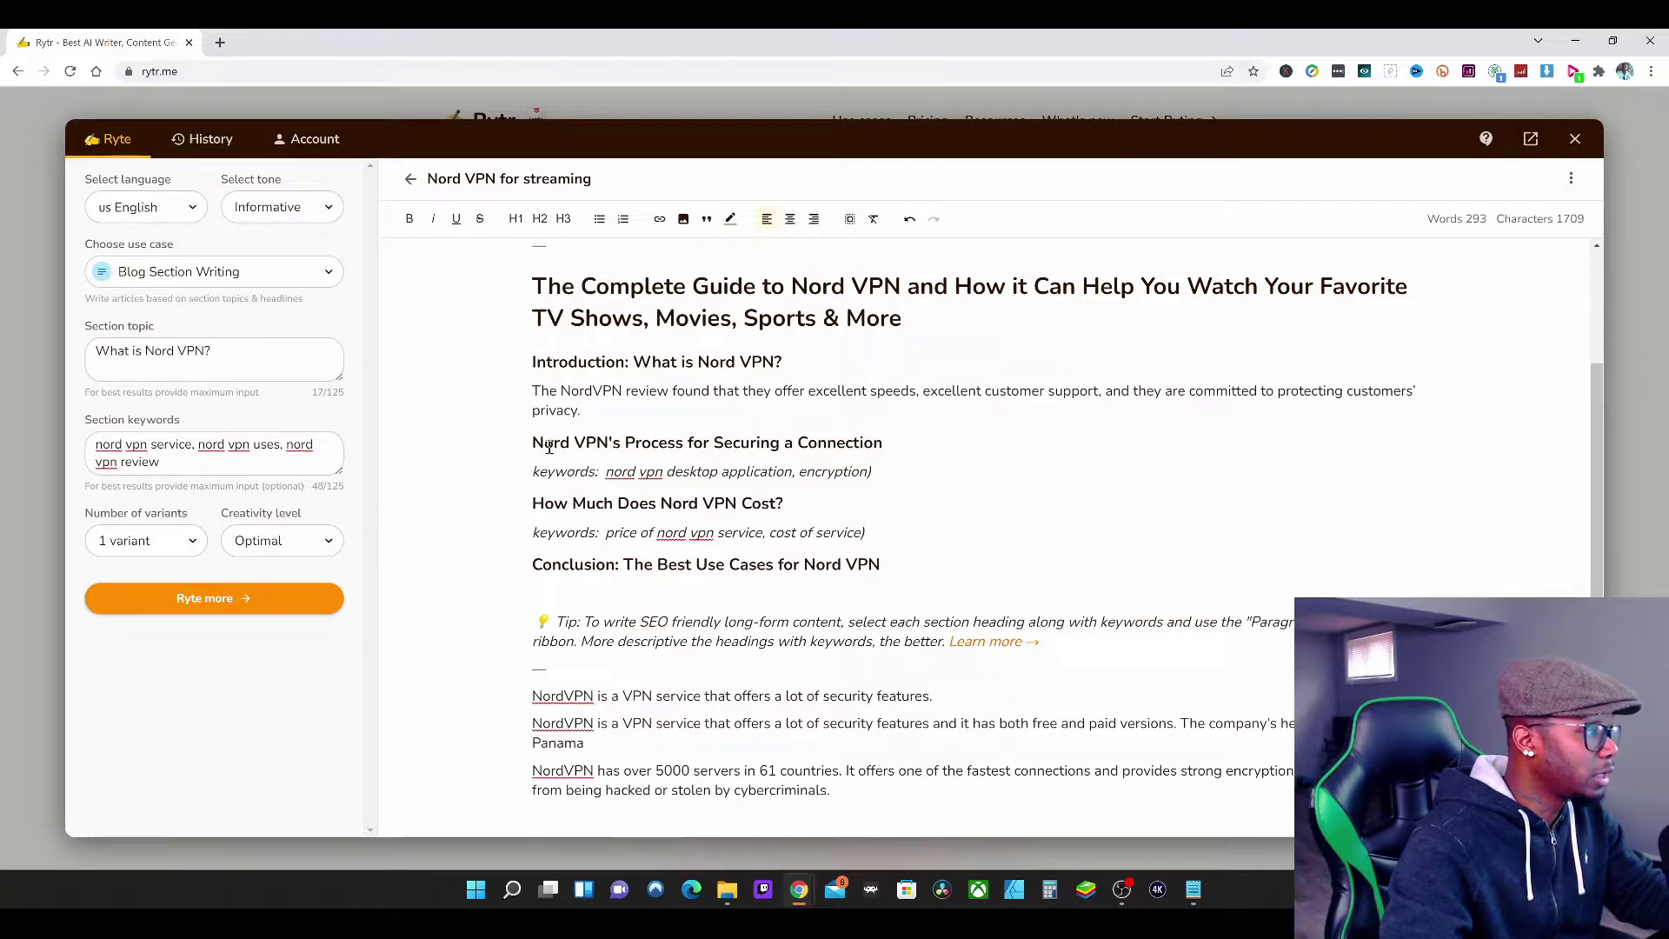
Step: Generate paragraph text from the heading "Nord VPN's Process for Securing a Connection" directly in the document
{"action": "left_click", "coordinate": [882, 444]}
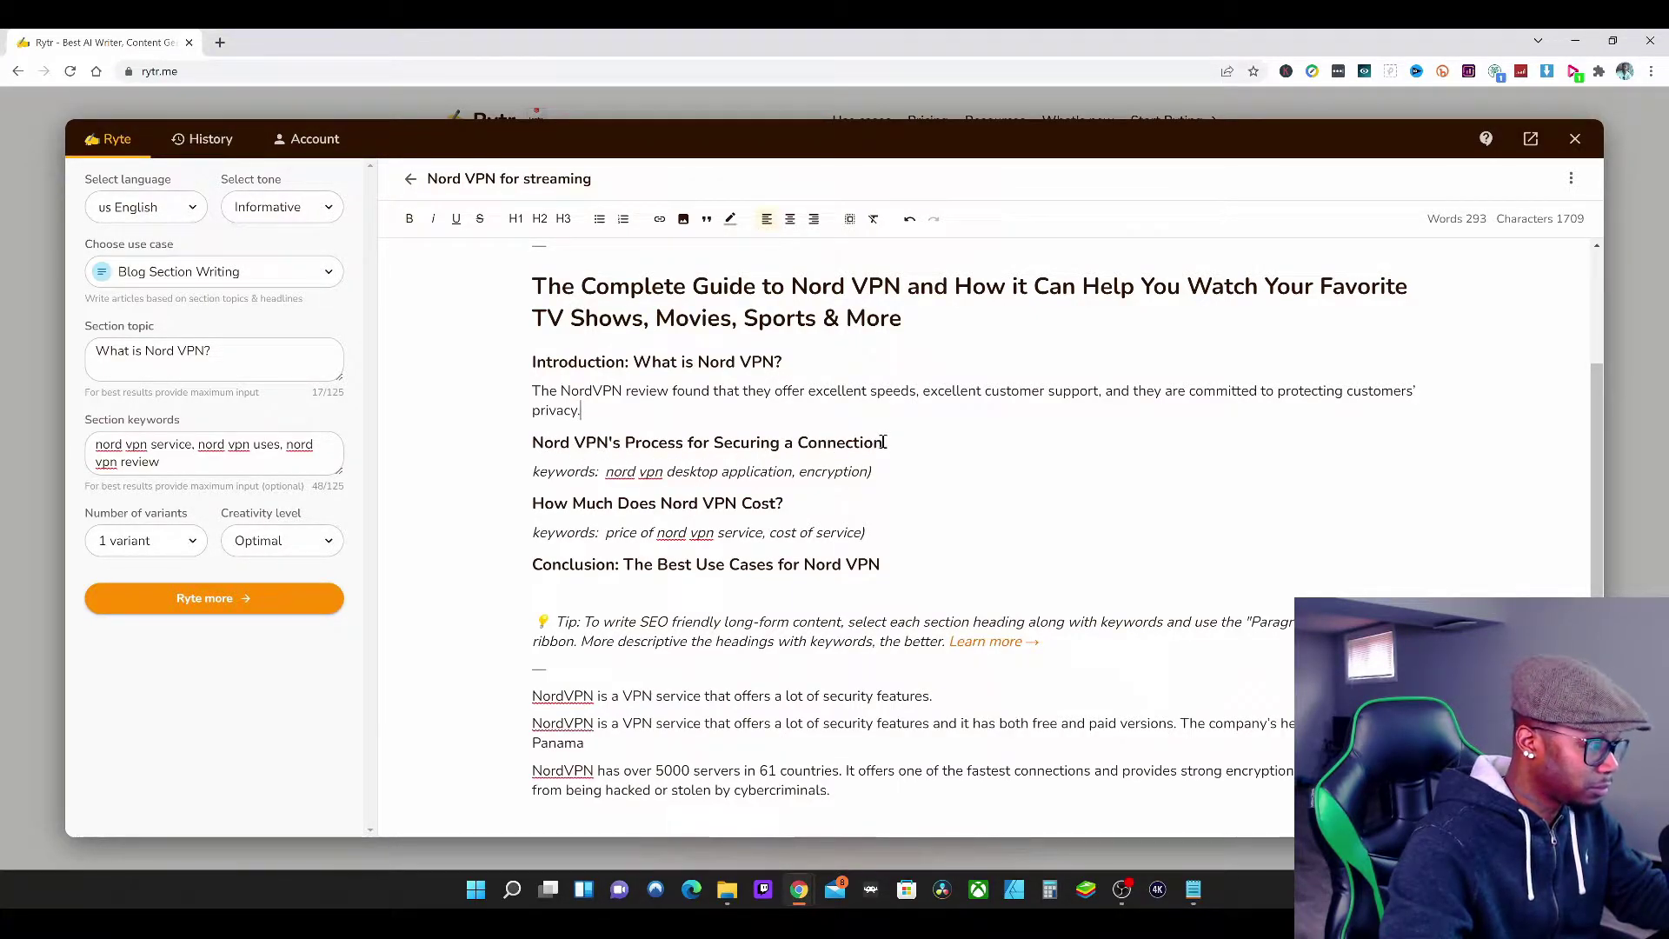
{"action": "left_click_drag", "start_coordinate": [887, 445], "coordinate": [532, 444]}
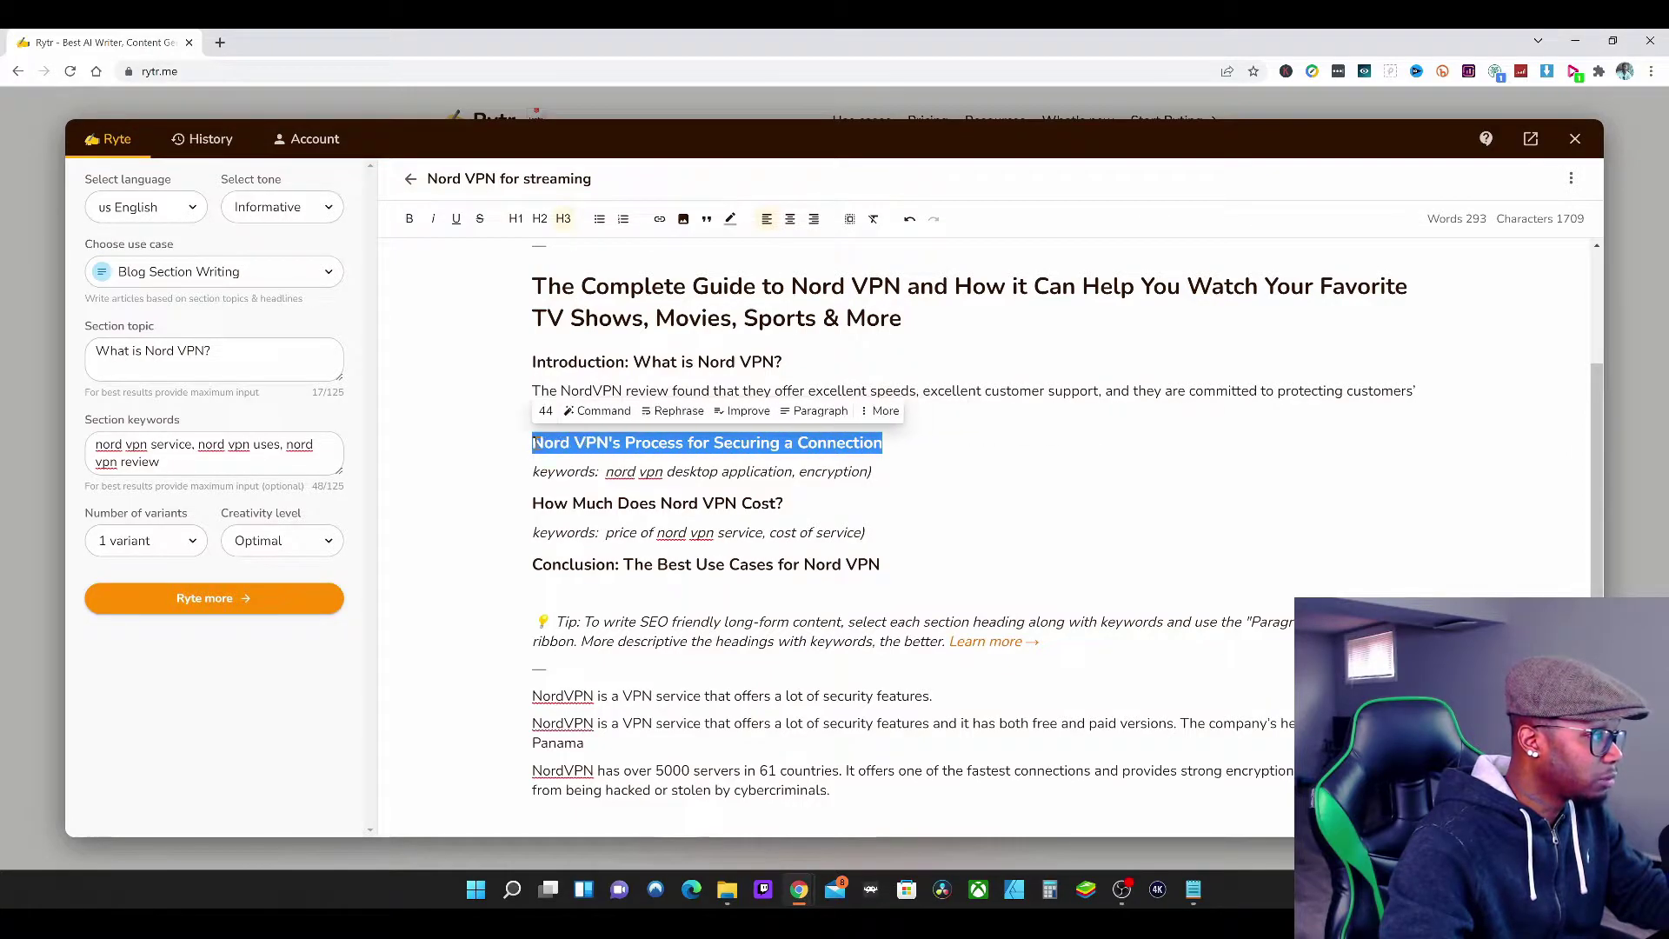
{"action": "left_click", "coordinate": [818, 418]}
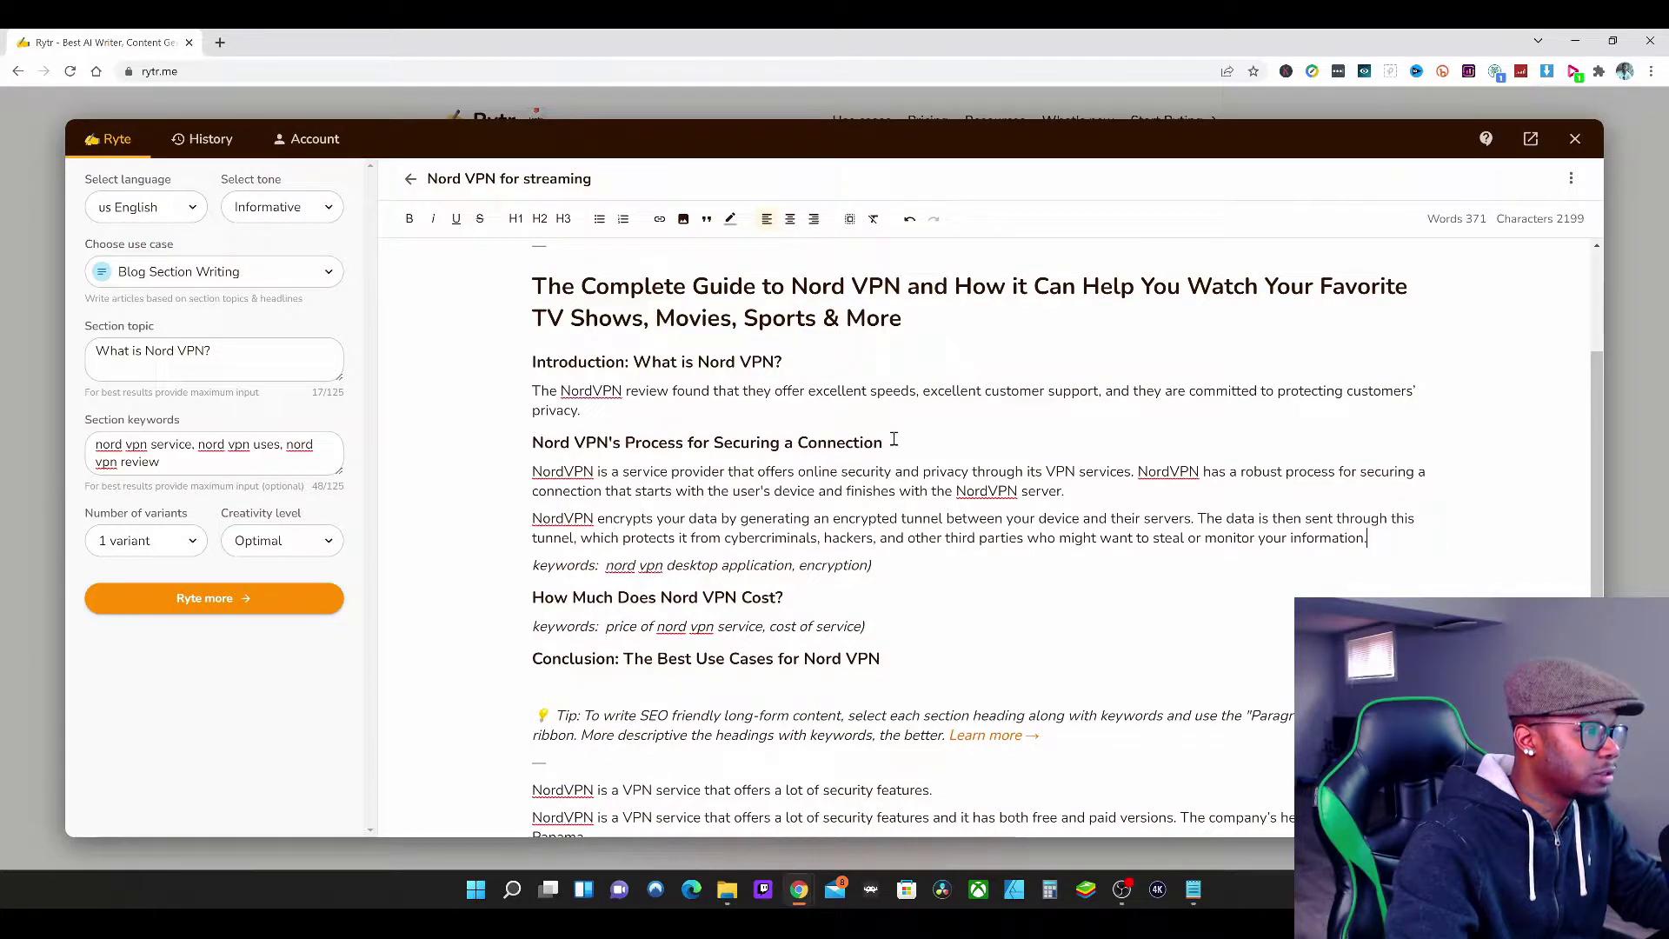
Step: Delete the keywords line "nord vpn desktop application, encryption" below the text of the connection-securing section
{"action": "left_click_drag", "start_coordinate": [884, 443], "coordinate": [569, 442]}
{"action": "left_click", "coordinate": [640, 519]}
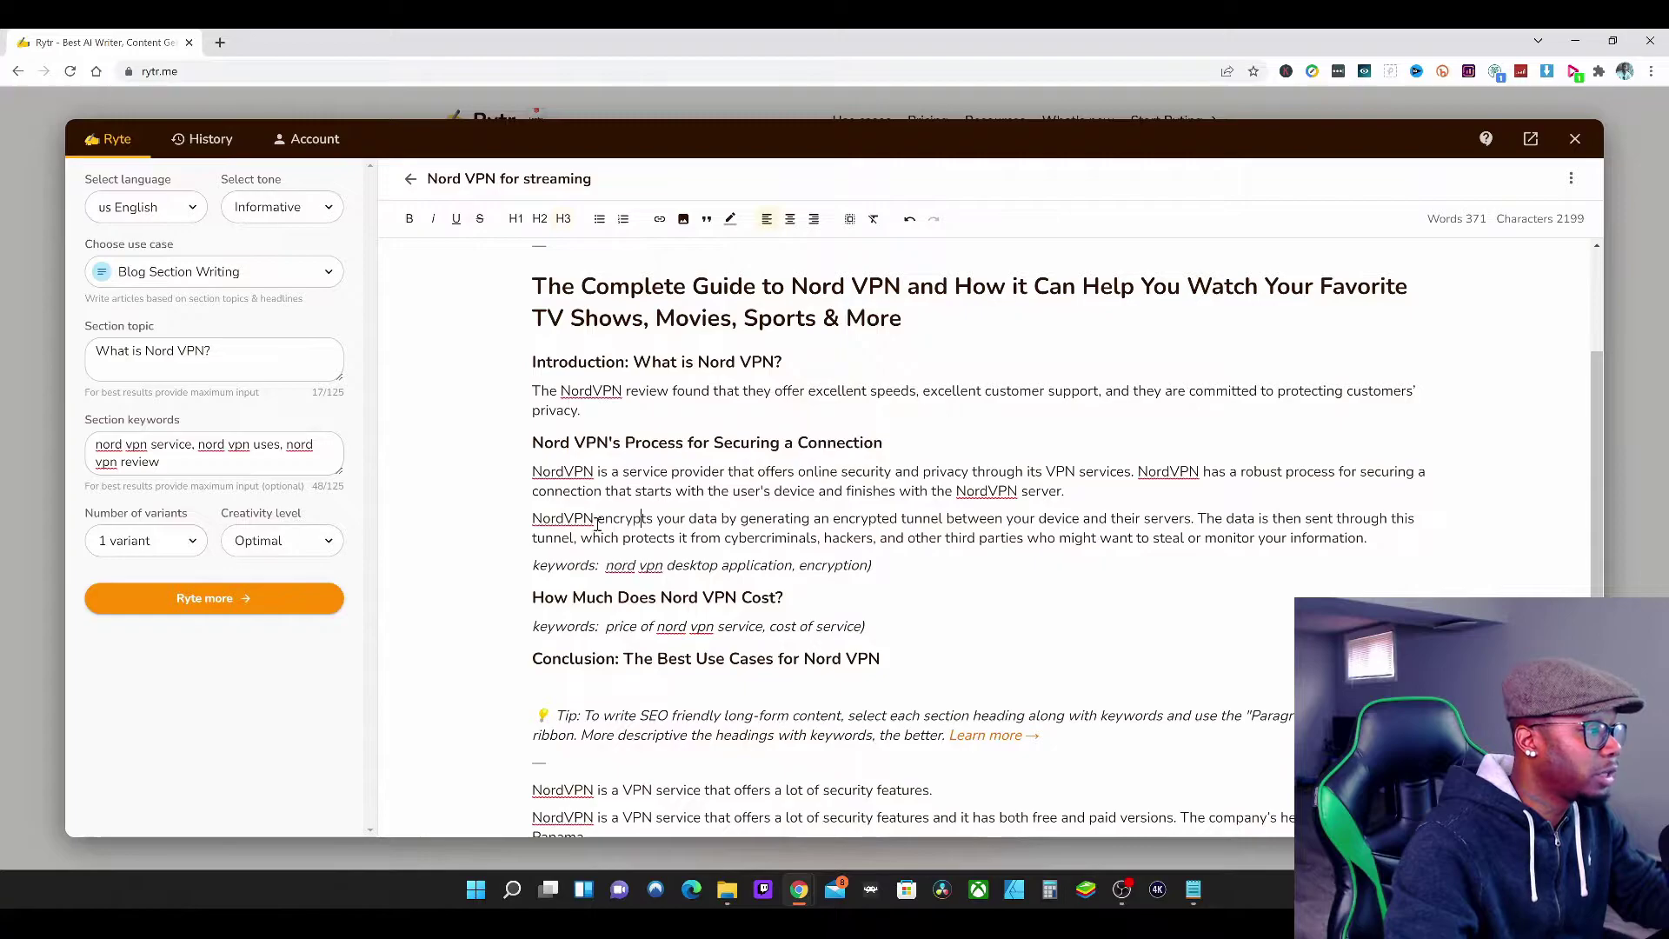
{"action": "left_click_drag", "start_coordinate": [633, 519], "coordinate": [705, 519]}
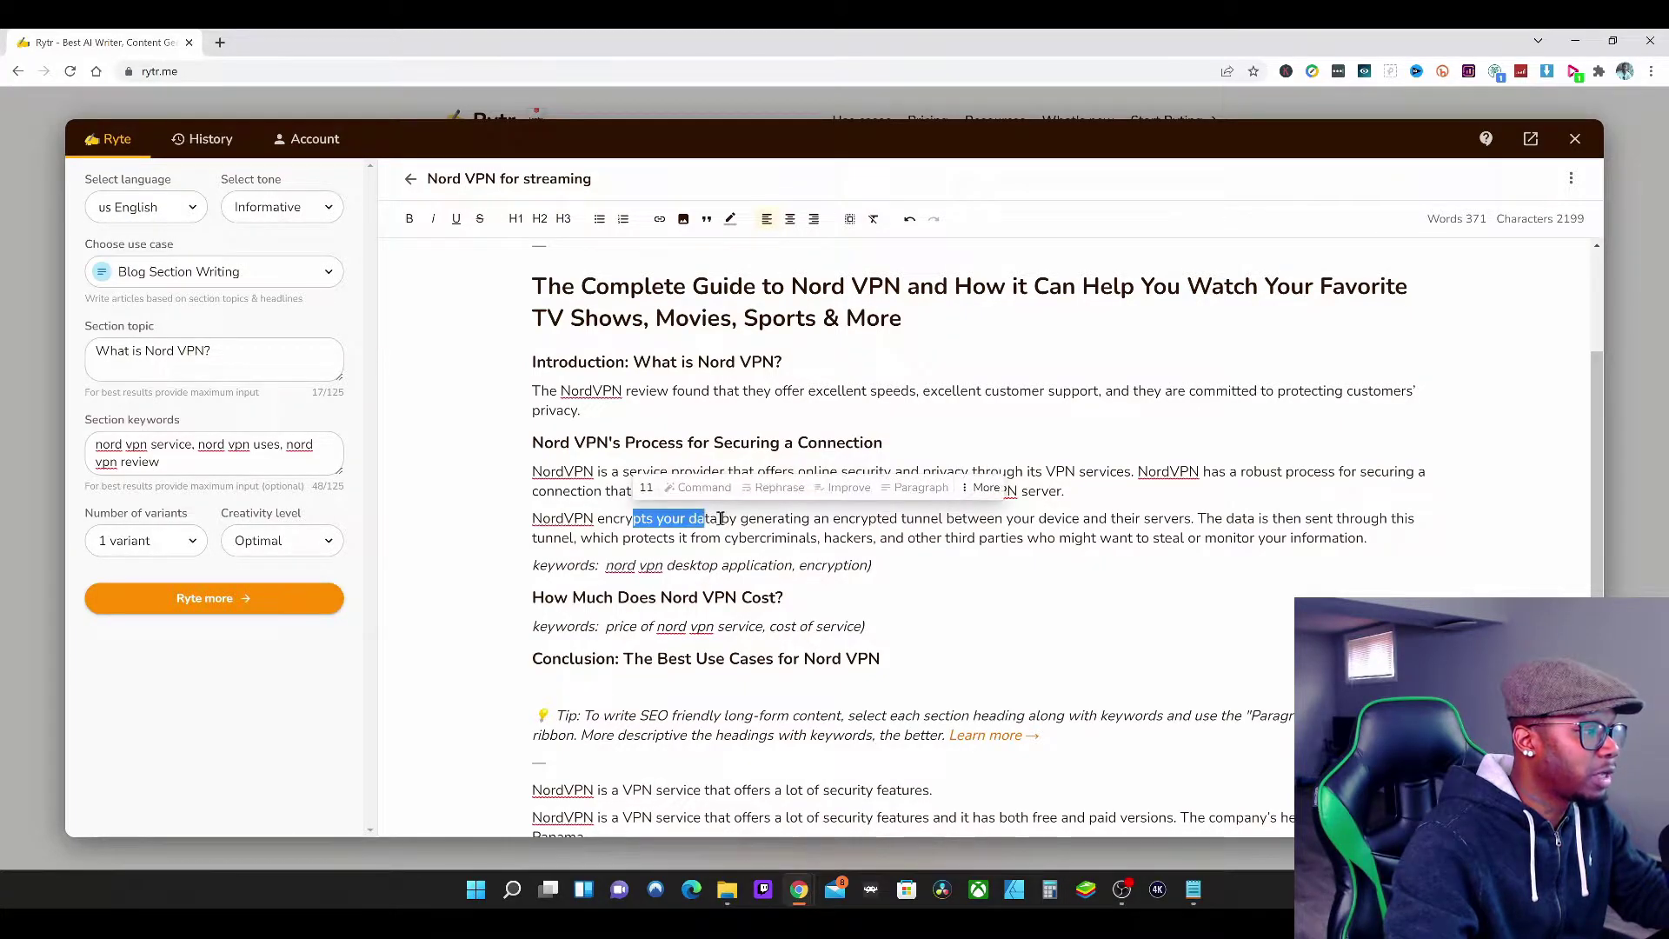
{"action": "left_click", "coordinate": [957, 561]}
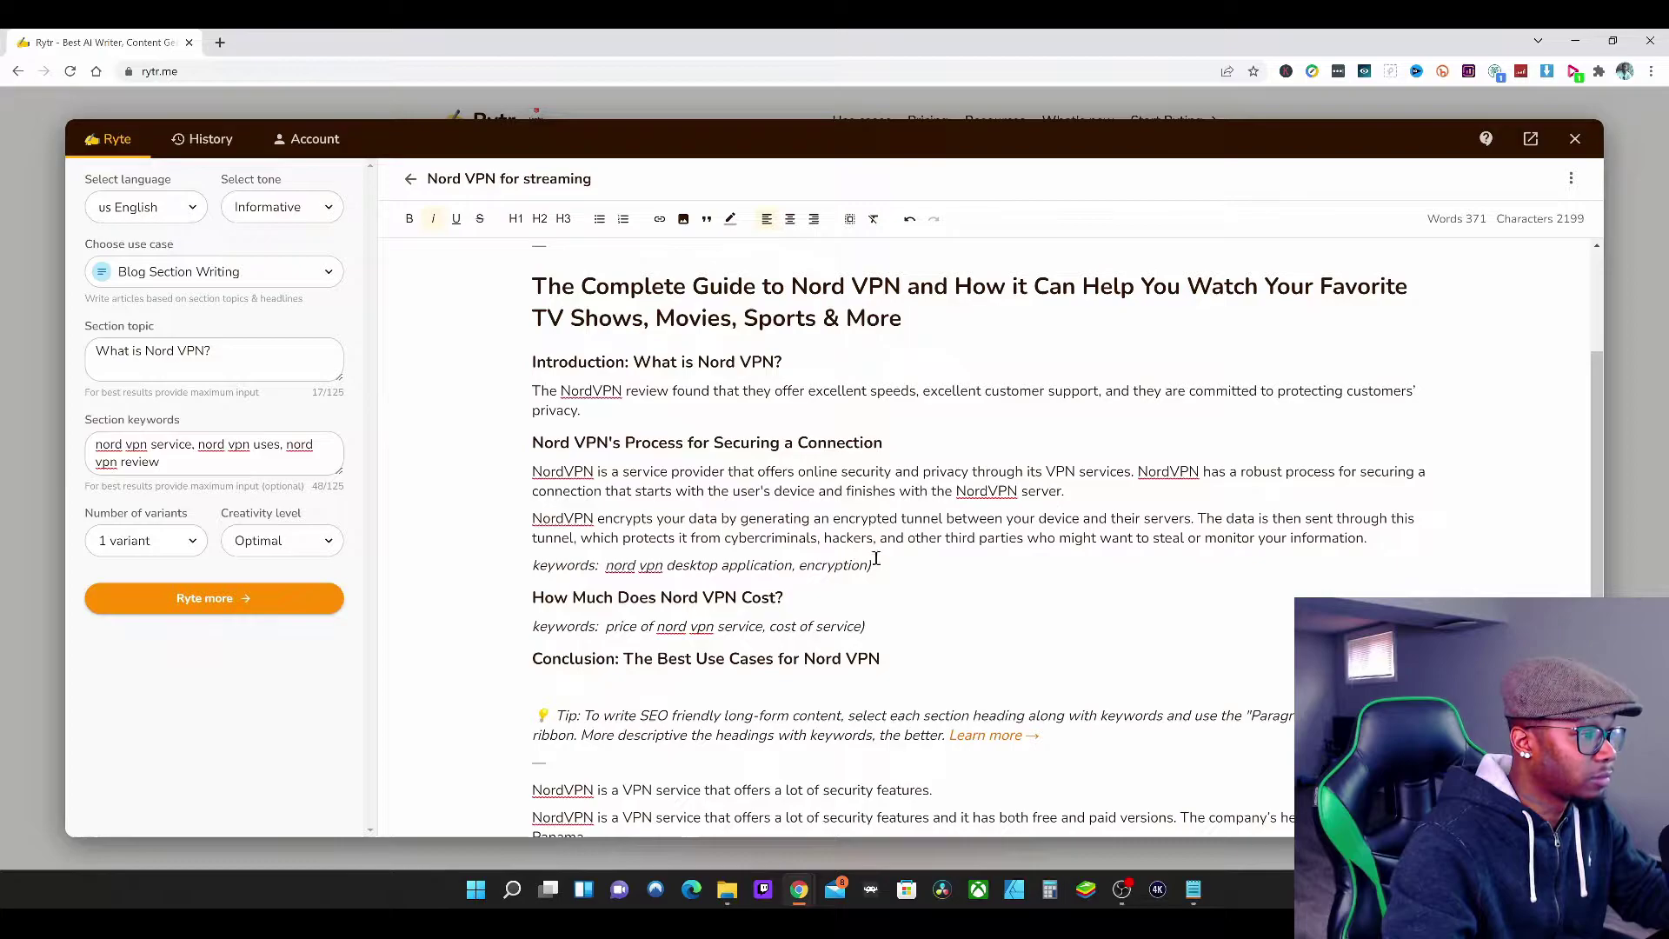
{"action": "left_click_drag", "start_coordinate": [874, 565], "coordinate": [516, 568]}
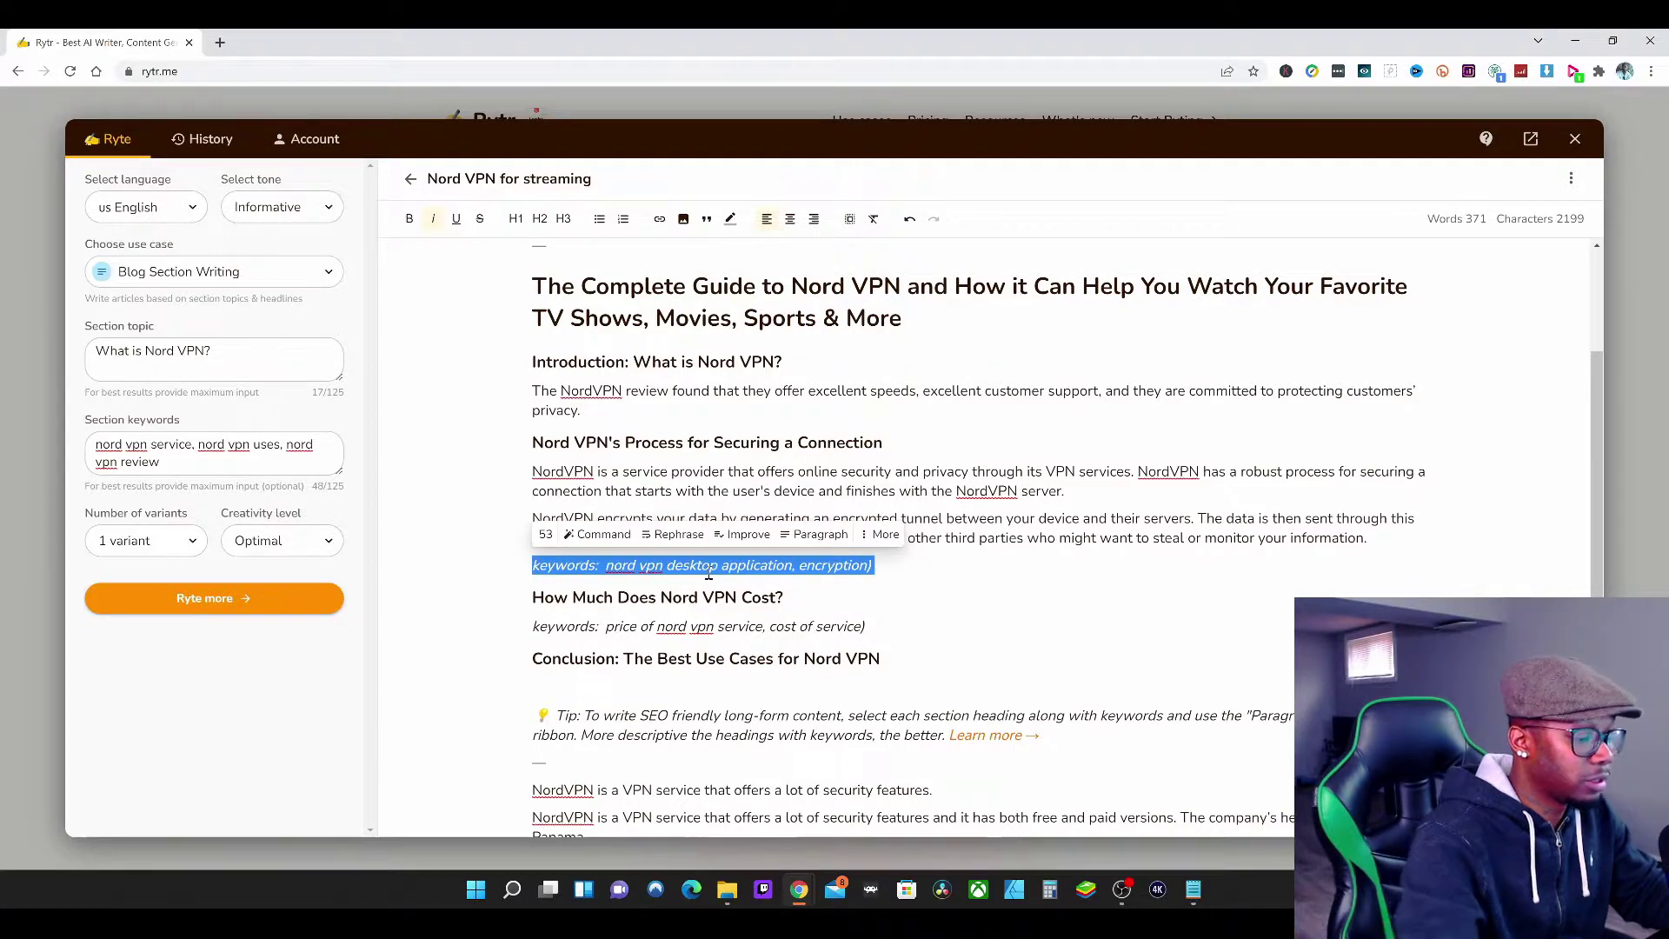
{"action": "key", "text": "BackSpace"}
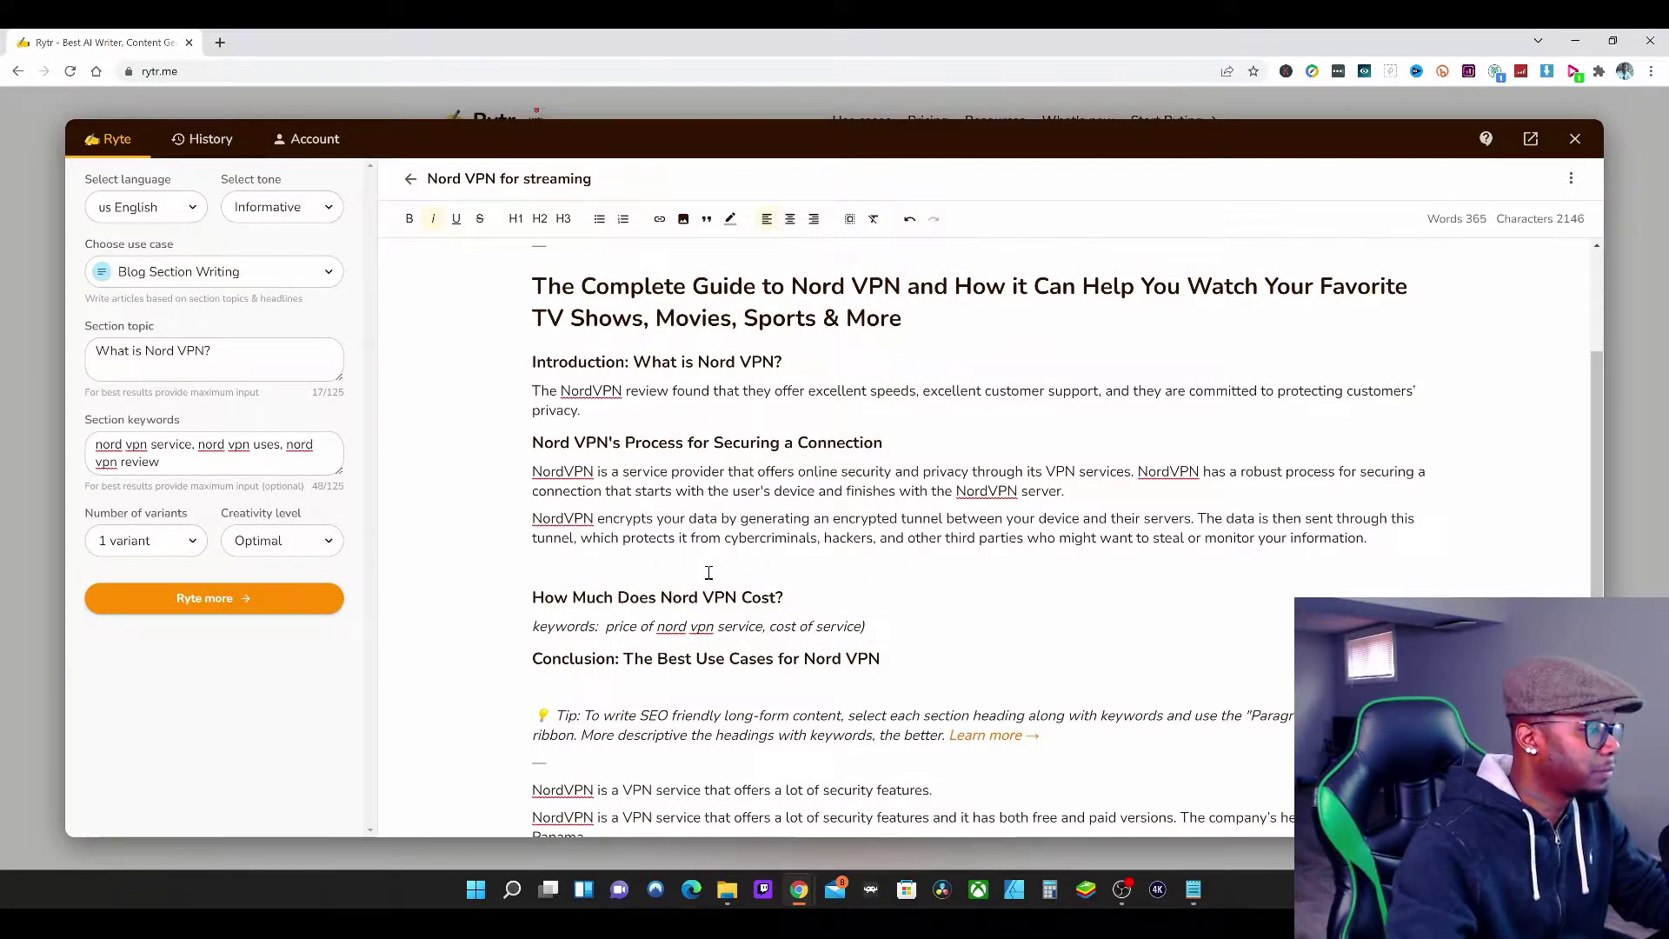
Step: Replace the section topic with "How Much Does Nord VPN Cost?" copied from the outline heading
{"action": "left_click_drag", "start_coordinate": [784, 598], "coordinate": [537, 598]}
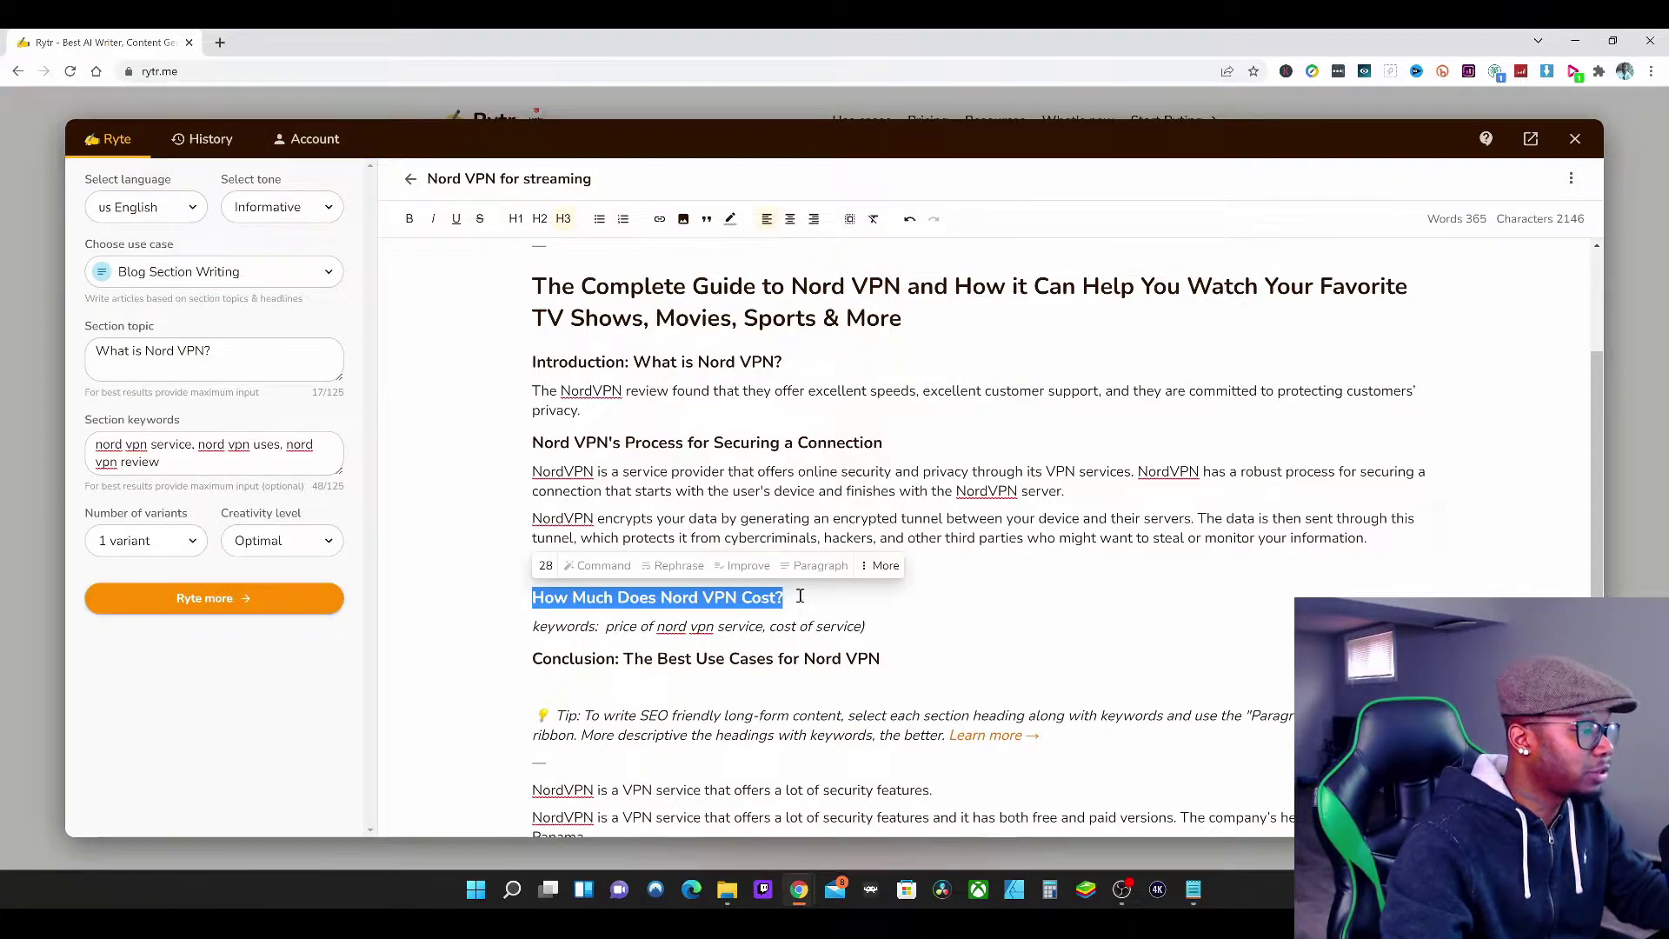
{"action": "left_click", "coordinate": [793, 598]}
{"action": "left_click_drag", "start_coordinate": [784, 598], "coordinate": [532, 598]}
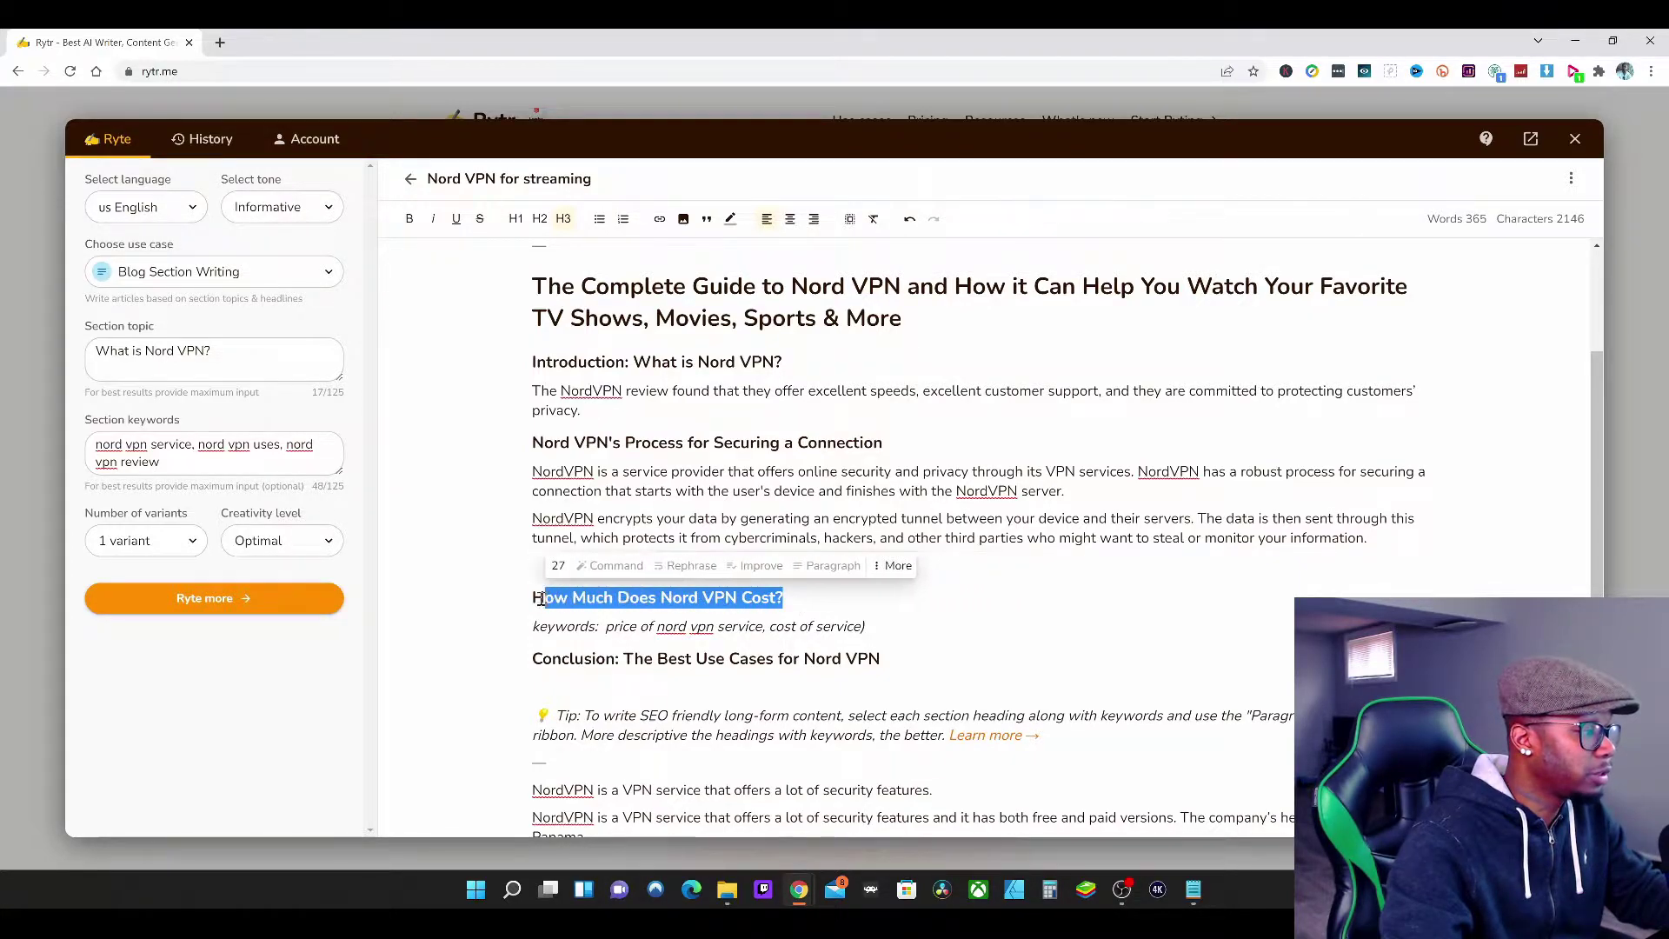
{"action": "right_click", "coordinate": [556, 598]}
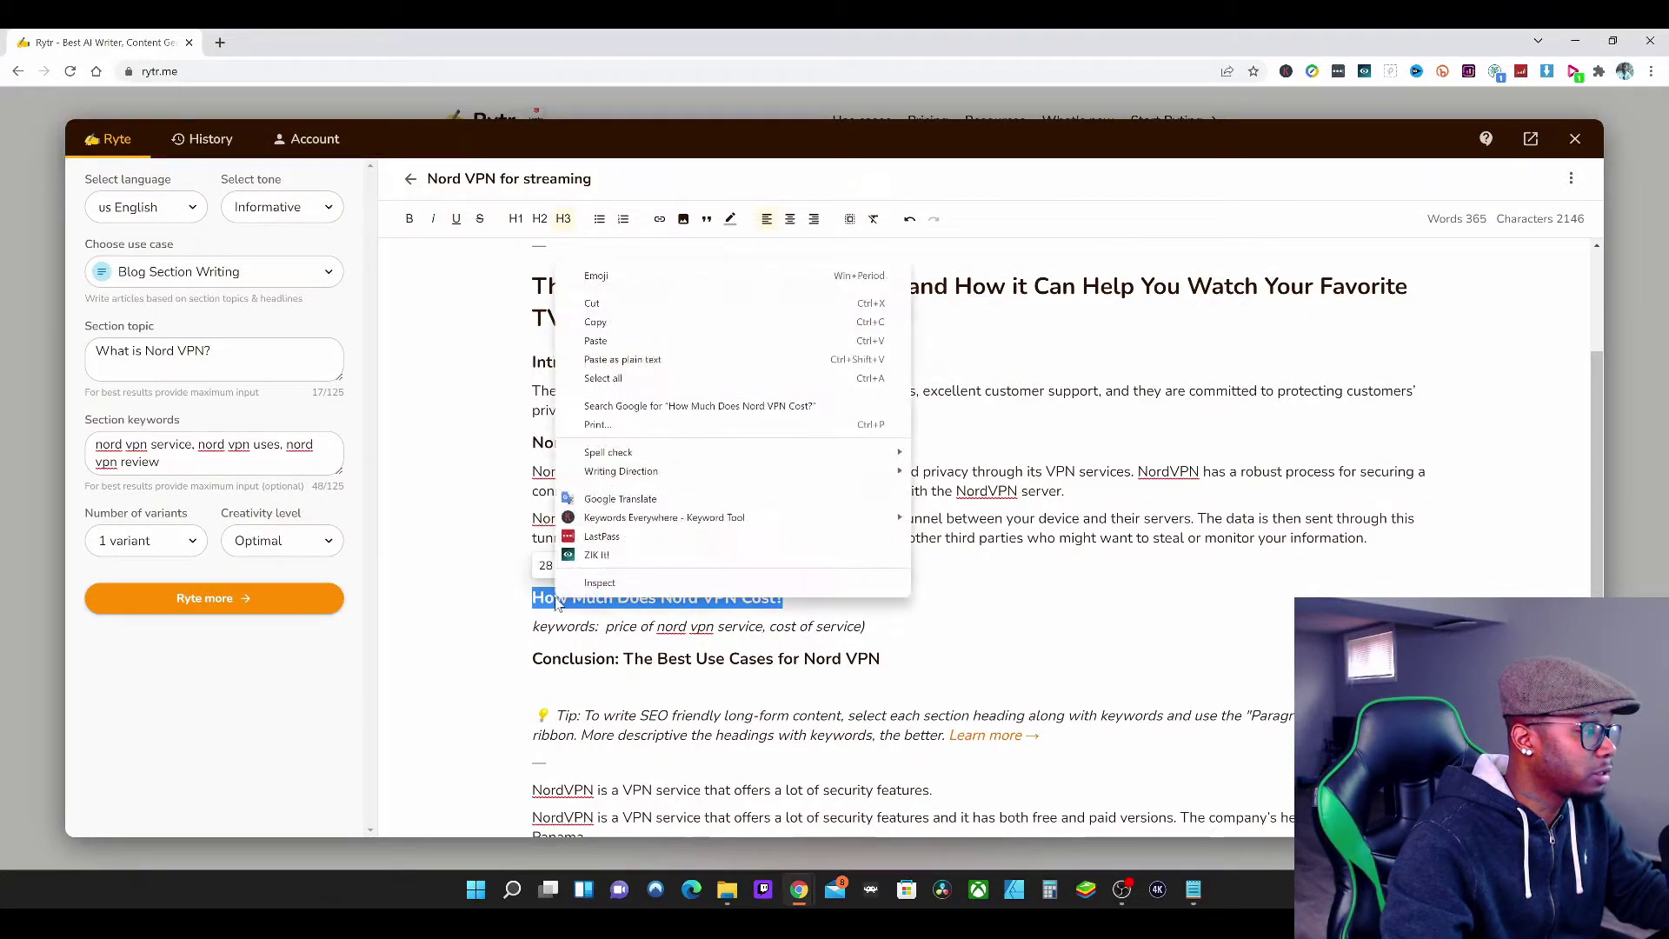
{"action": "left_click", "coordinate": [600, 324]}
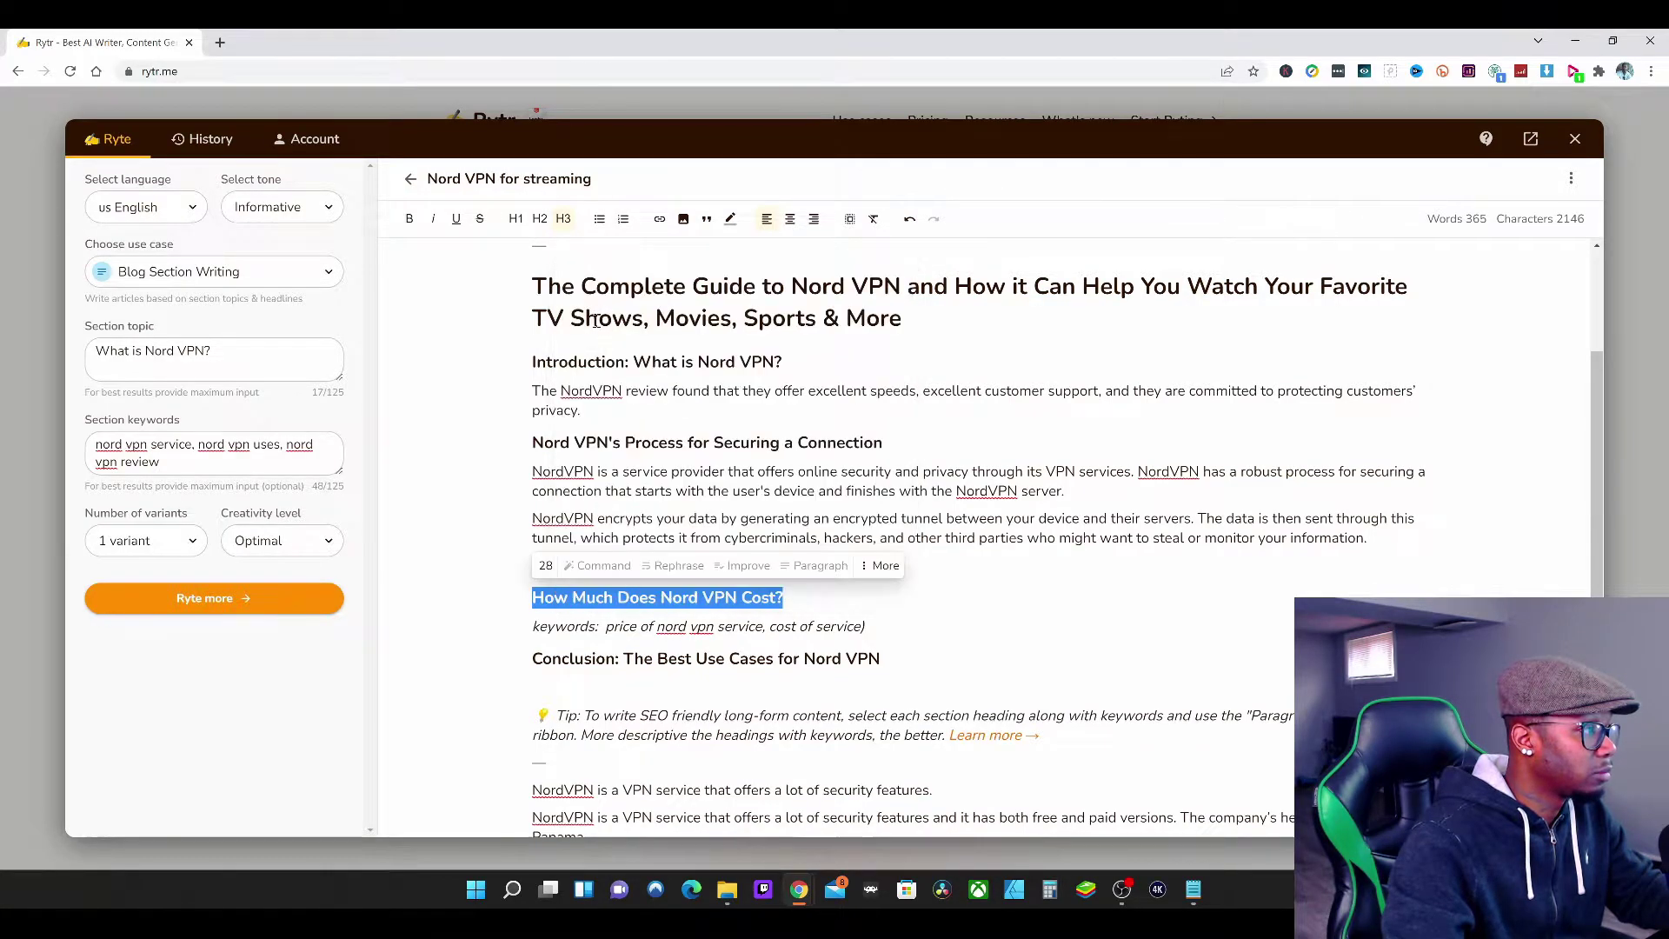
{"action": "left_click_drag", "start_coordinate": [212, 350], "coordinate": [97, 352]}
{"action": "right_click", "coordinate": [137, 353]}
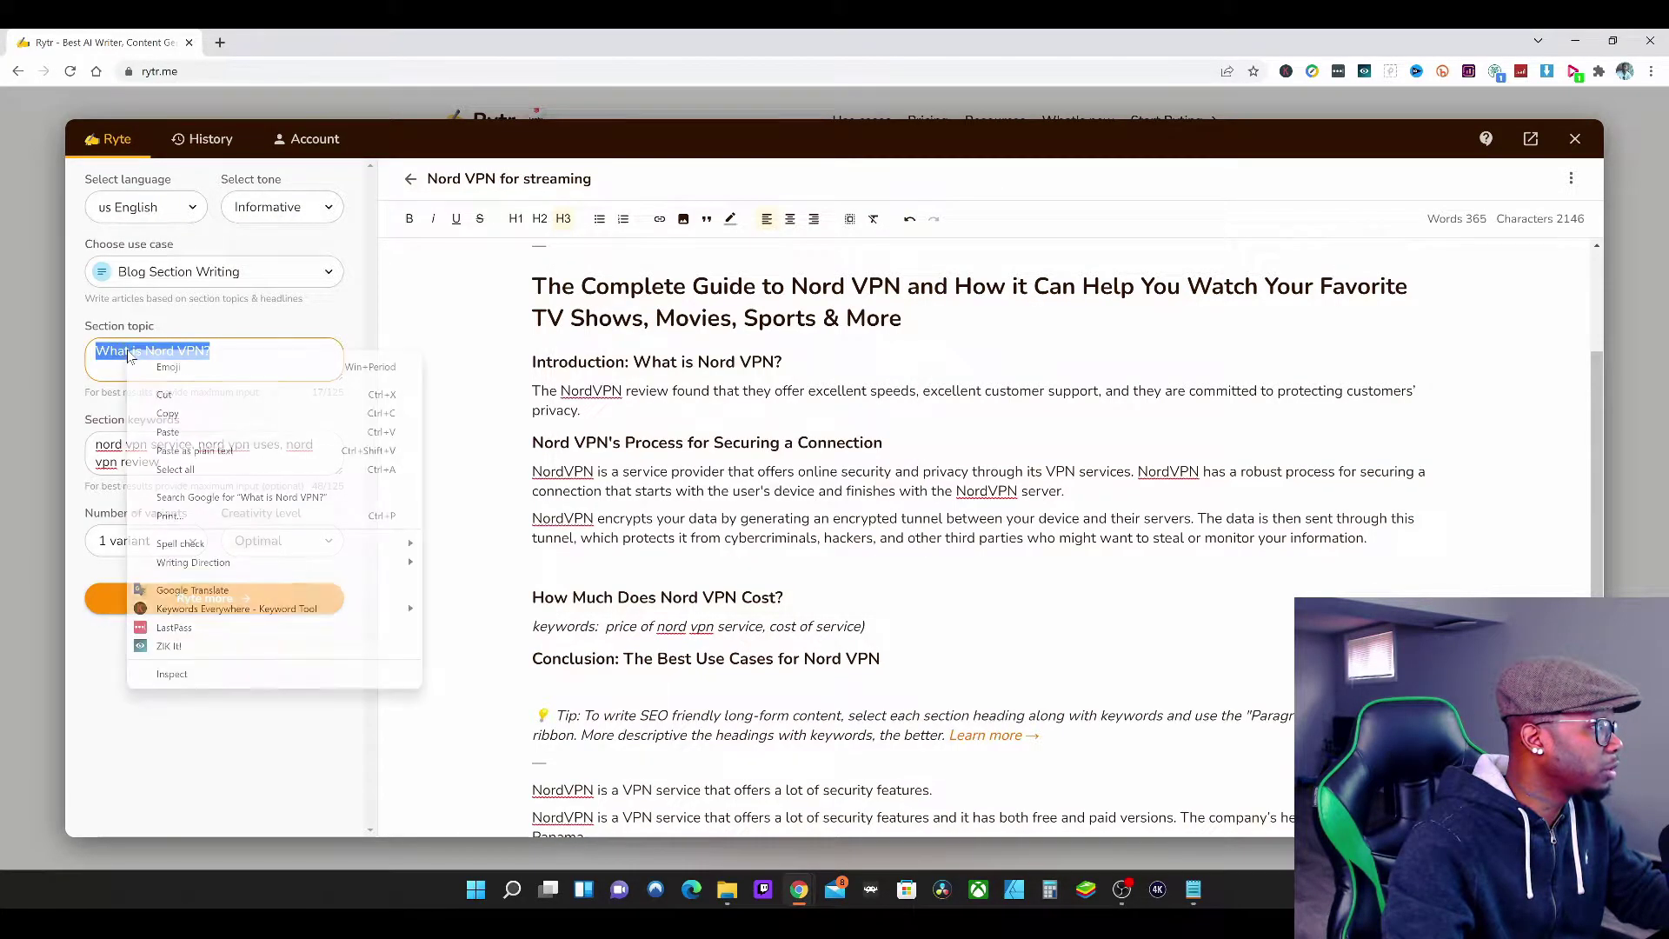
{"action": "left_click", "coordinate": [174, 487]}
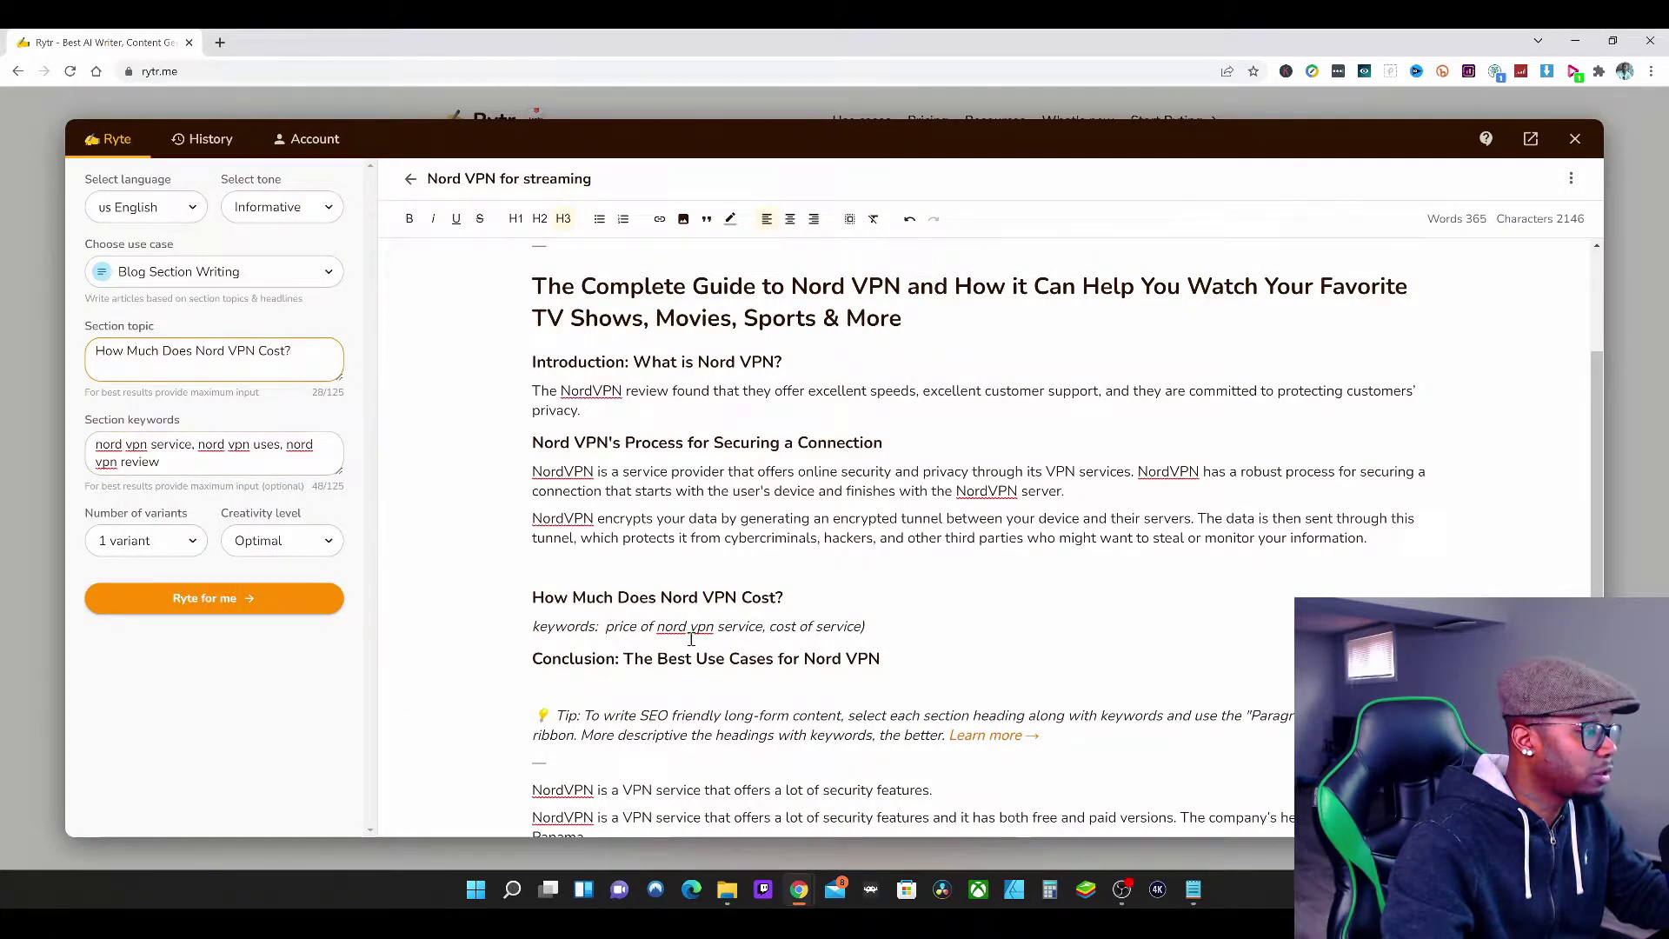
Step: Move the outline keywords "price of nord vpn service, cost of service" into the section keywords in place of the old ones and generate the section
{"action": "left_click_drag", "start_coordinate": [606, 627], "coordinate": [859, 630]}
{"action": "right_click", "coordinate": [830, 628]}
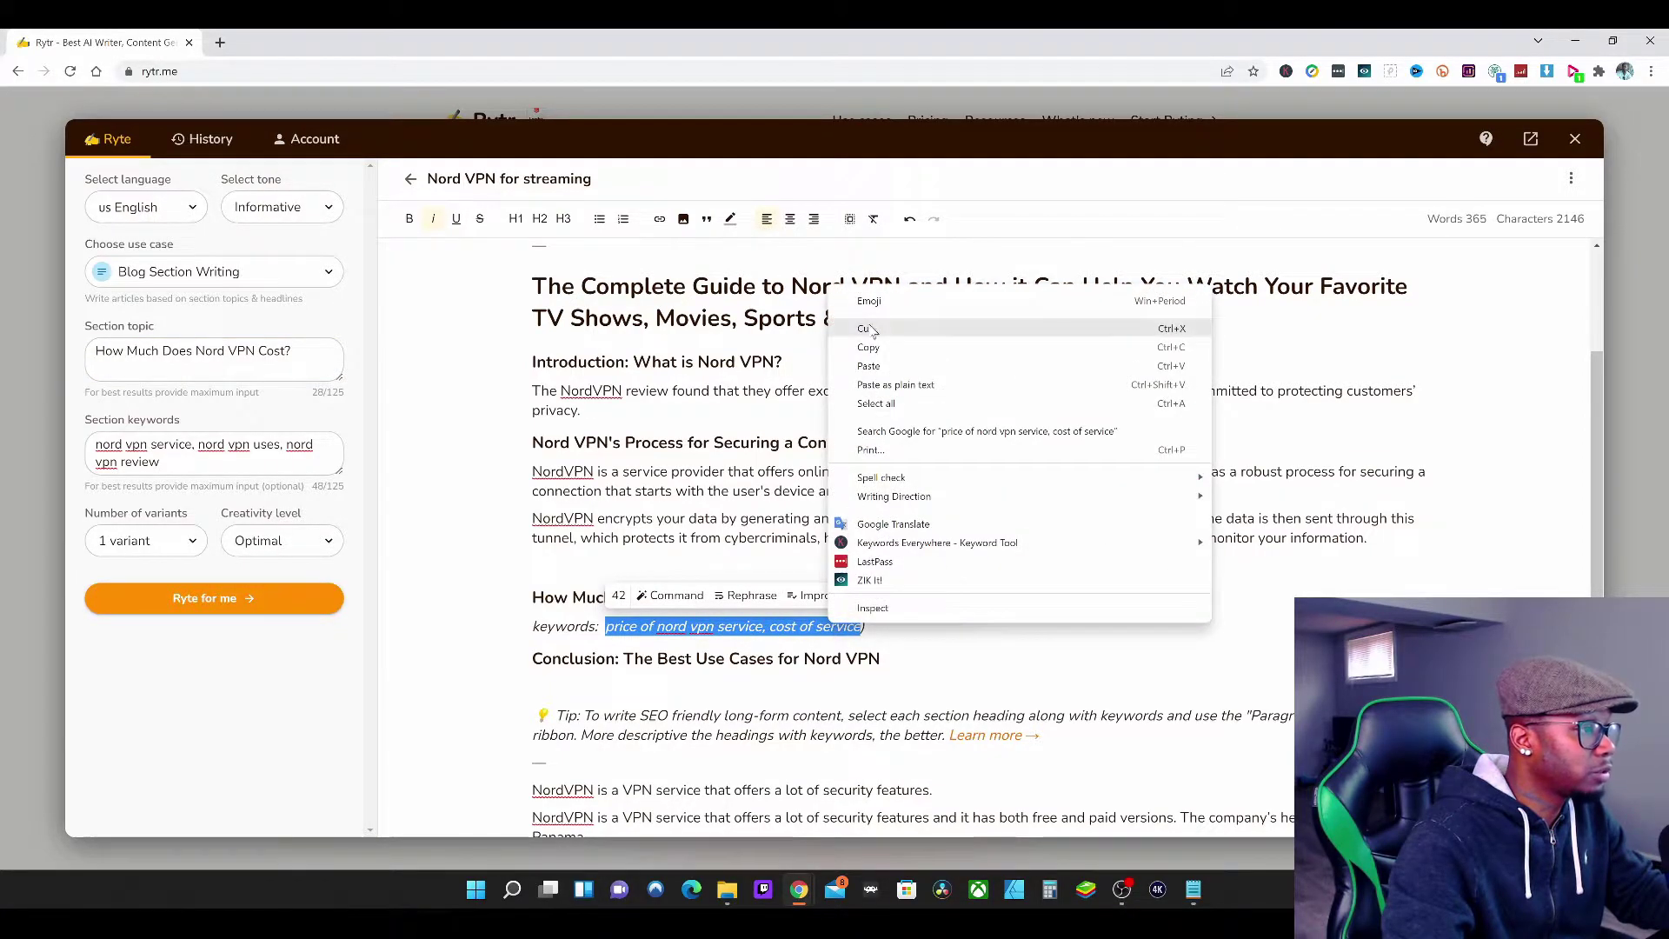
{"action": "left_click", "coordinate": [861, 323]}
{"action": "left_click_drag", "start_coordinate": [191, 461], "coordinate": [95, 444]}
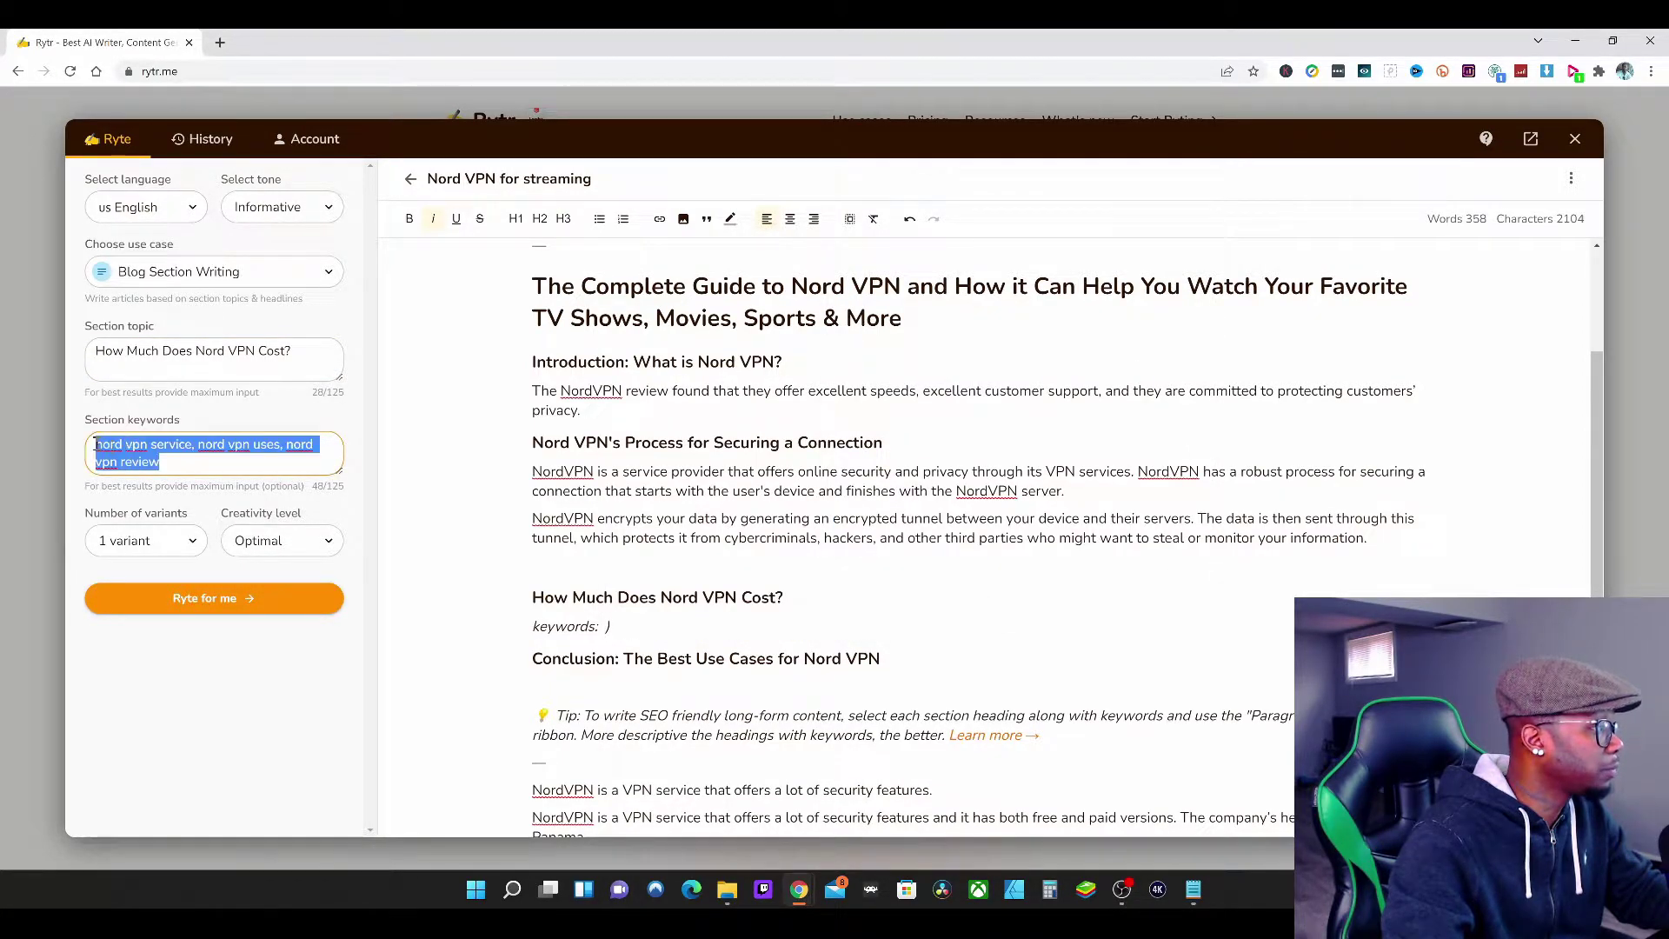
{"action": "right_click", "coordinate": [119, 445]}
{"action": "left_click", "coordinate": [175, 488]}
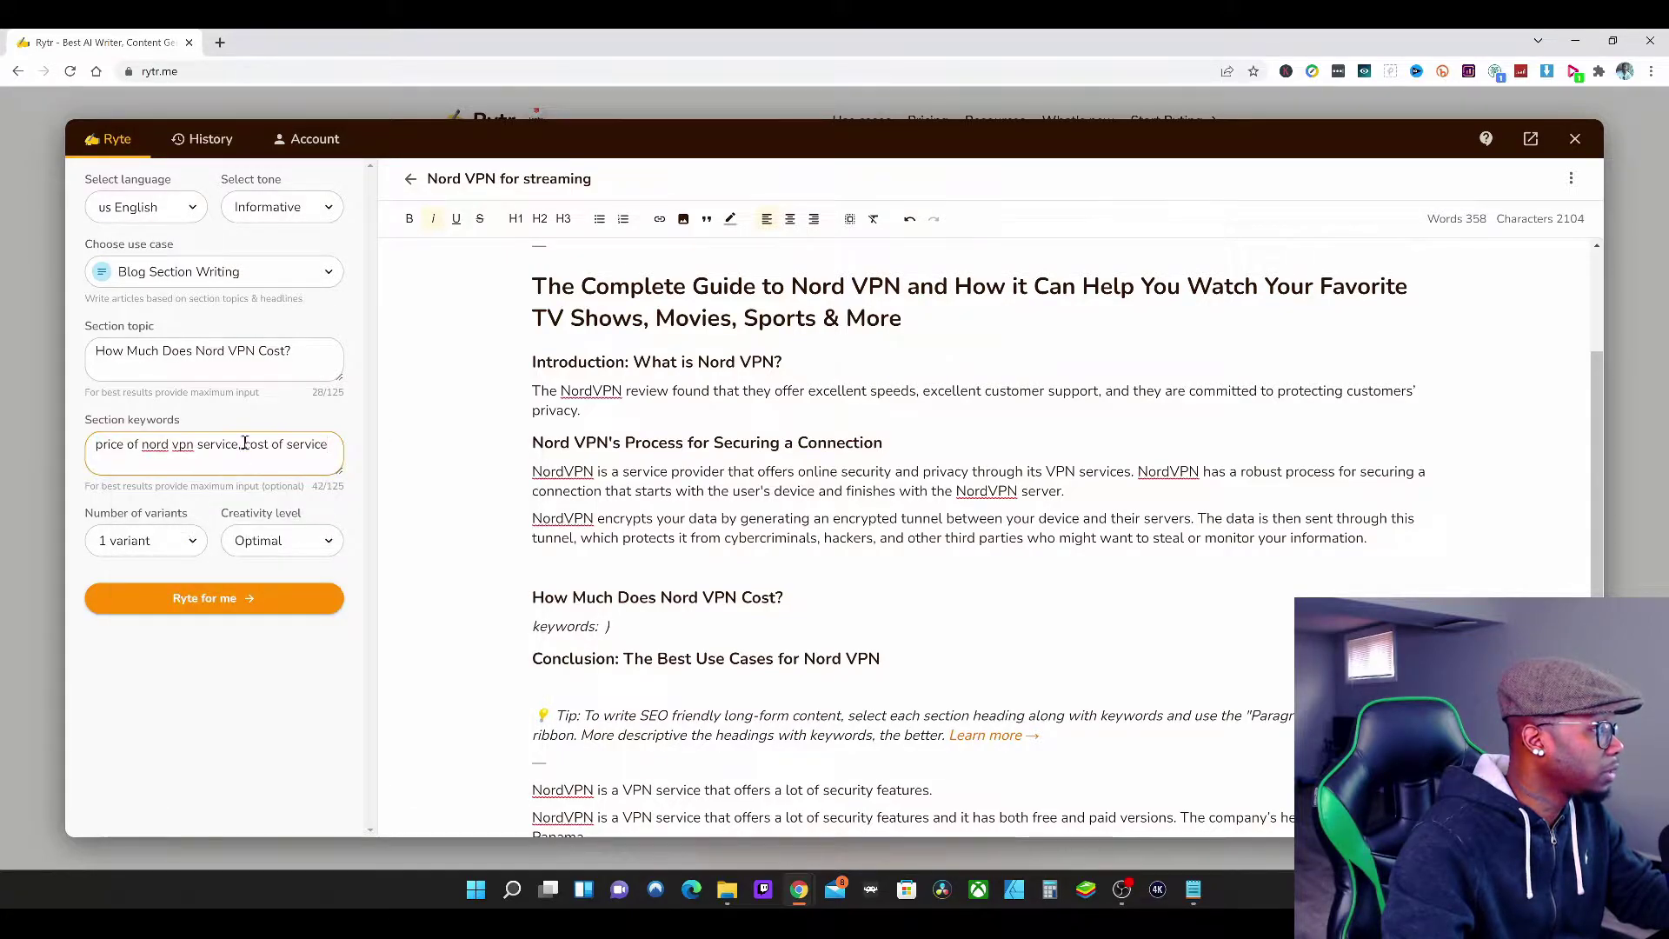
{"action": "left_click", "coordinate": [242, 599]}
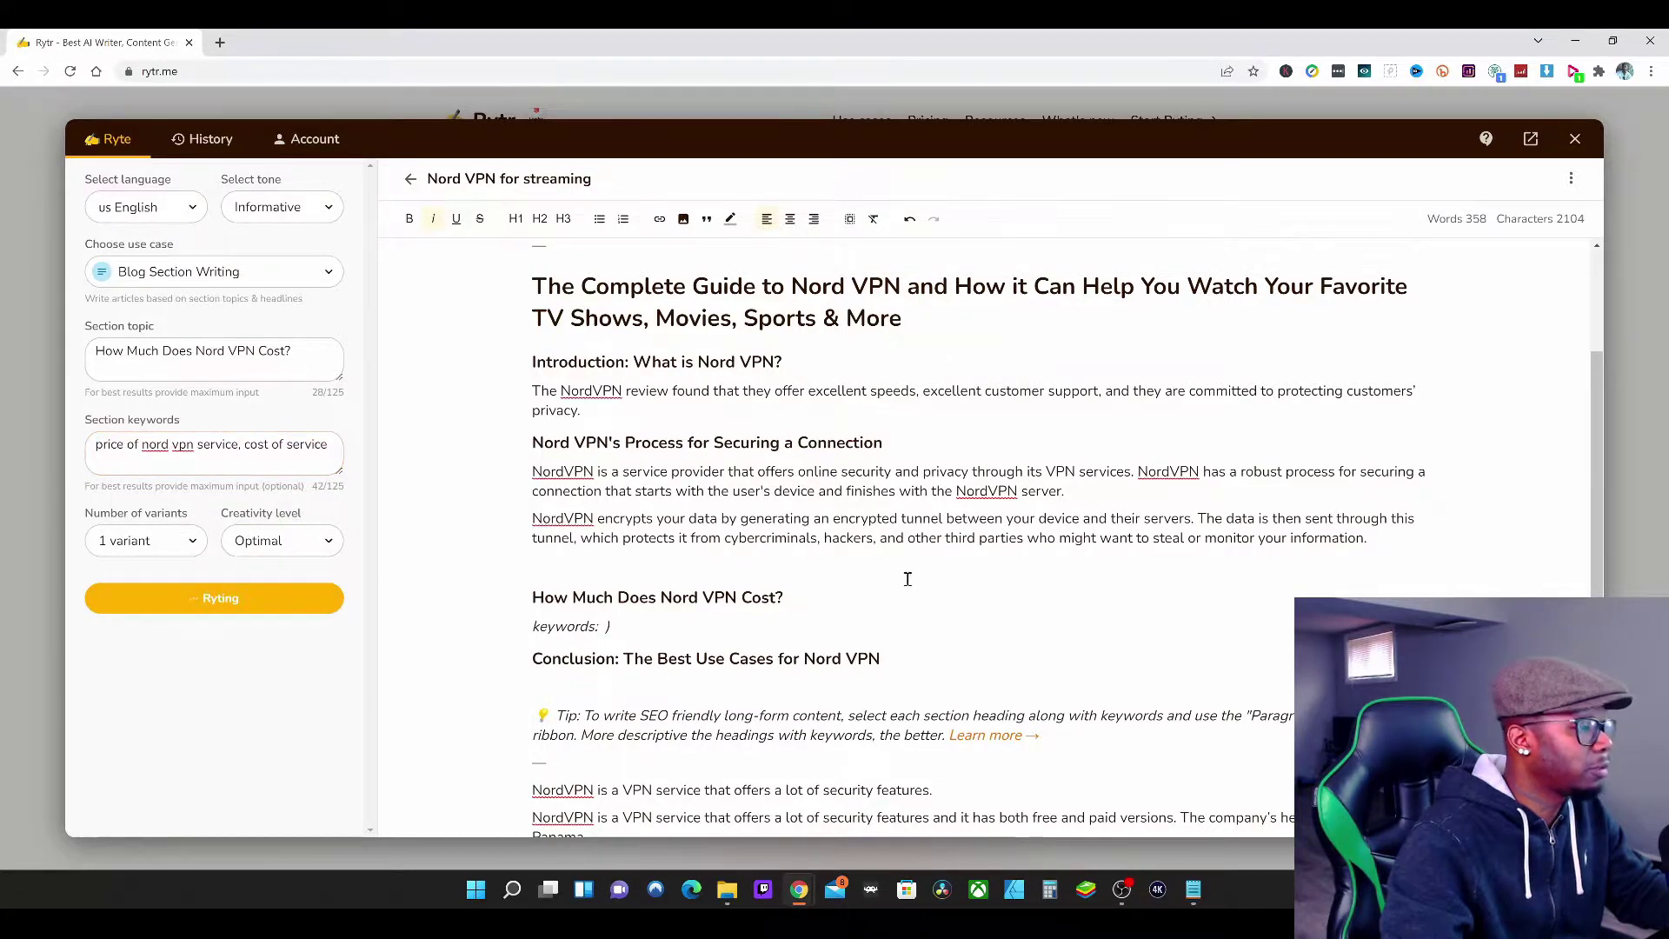
Step: Delete the older generated block on NordVPN's security features, including its divider, from below the tip
{"action": "left_click_drag", "start_coordinate": [830, 649], "coordinate": [525, 558]}
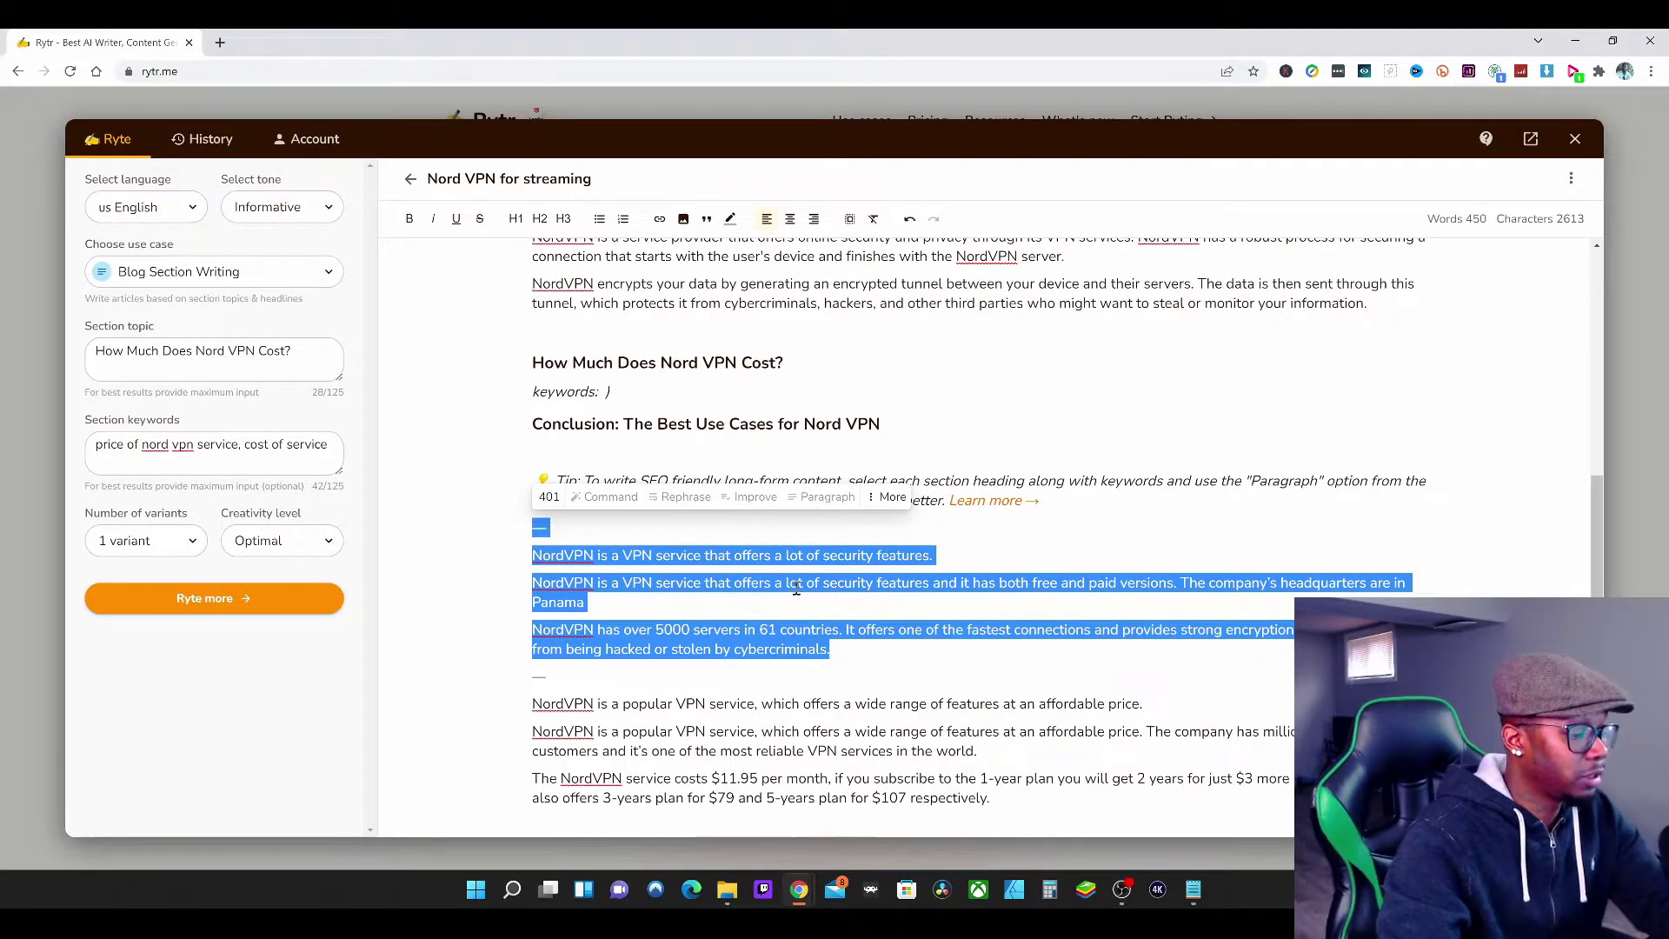
{"action": "type", "text": "\\"}
{"action": "key", "text": "BackSpace"}
{"action": "key", "text": "BackSpace"}
{"action": "key", "text": "BackSpace"}
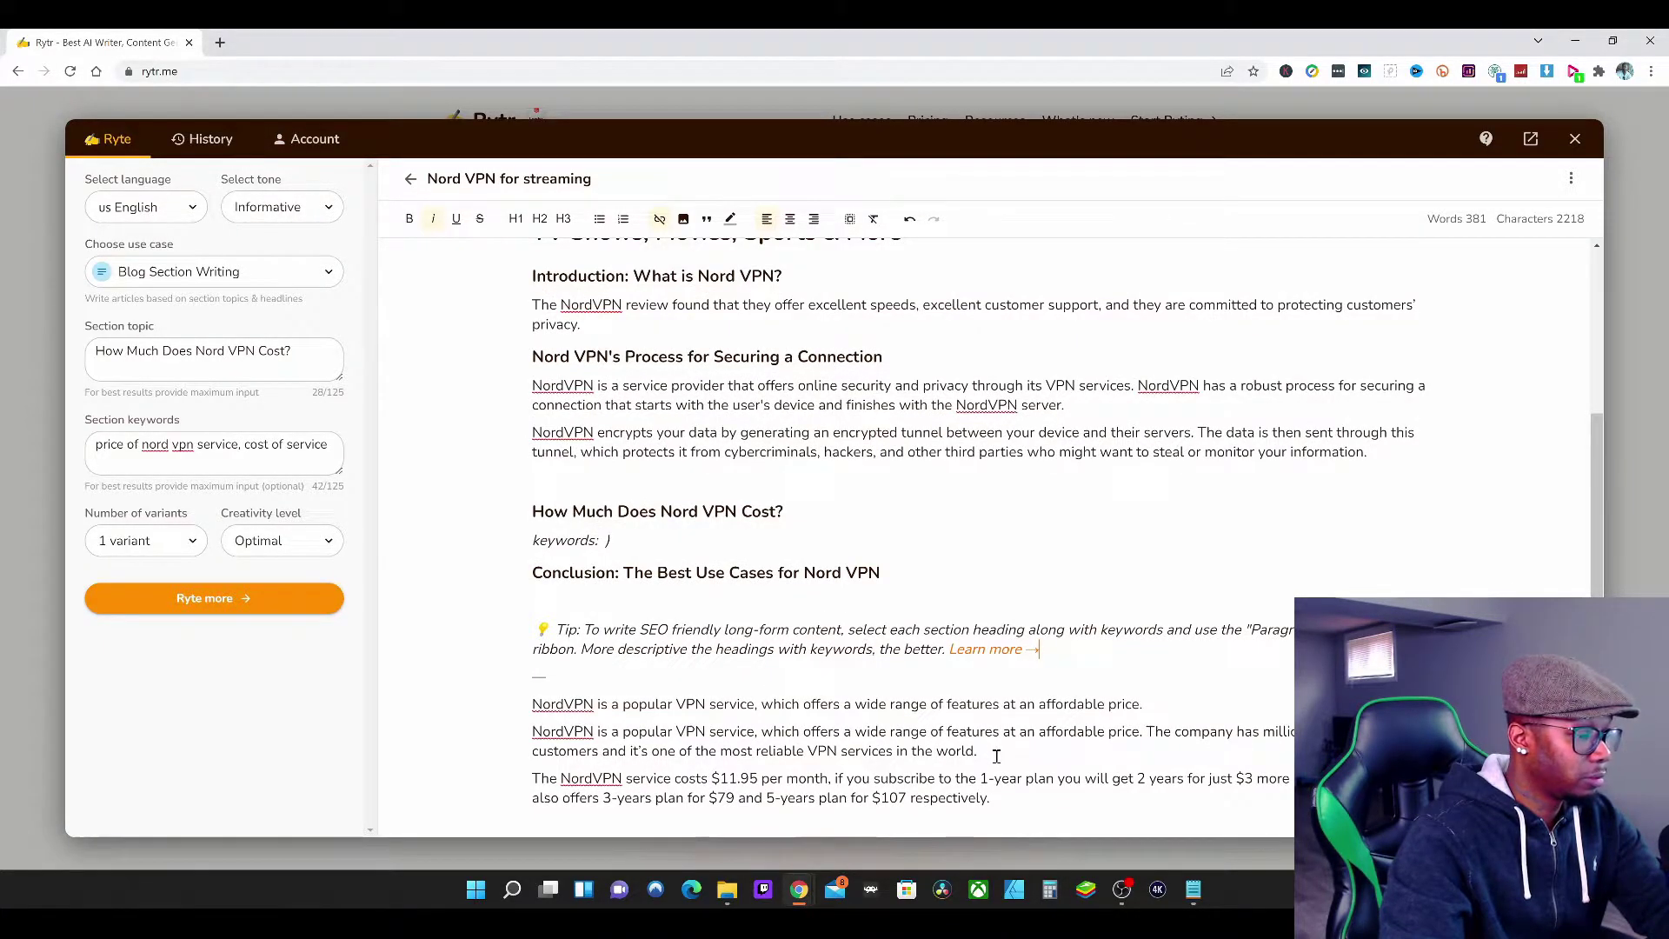
Step: Delete the two generated paragraphs beginning "NordVPN is a popular VPN service", keeping only the pricing paragraph
{"action": "left_click_drag", "start_coordinate": [536, 702], "coordinate": [594, 704]}
{"action": "left_click", "coordinate": [764, 705]}
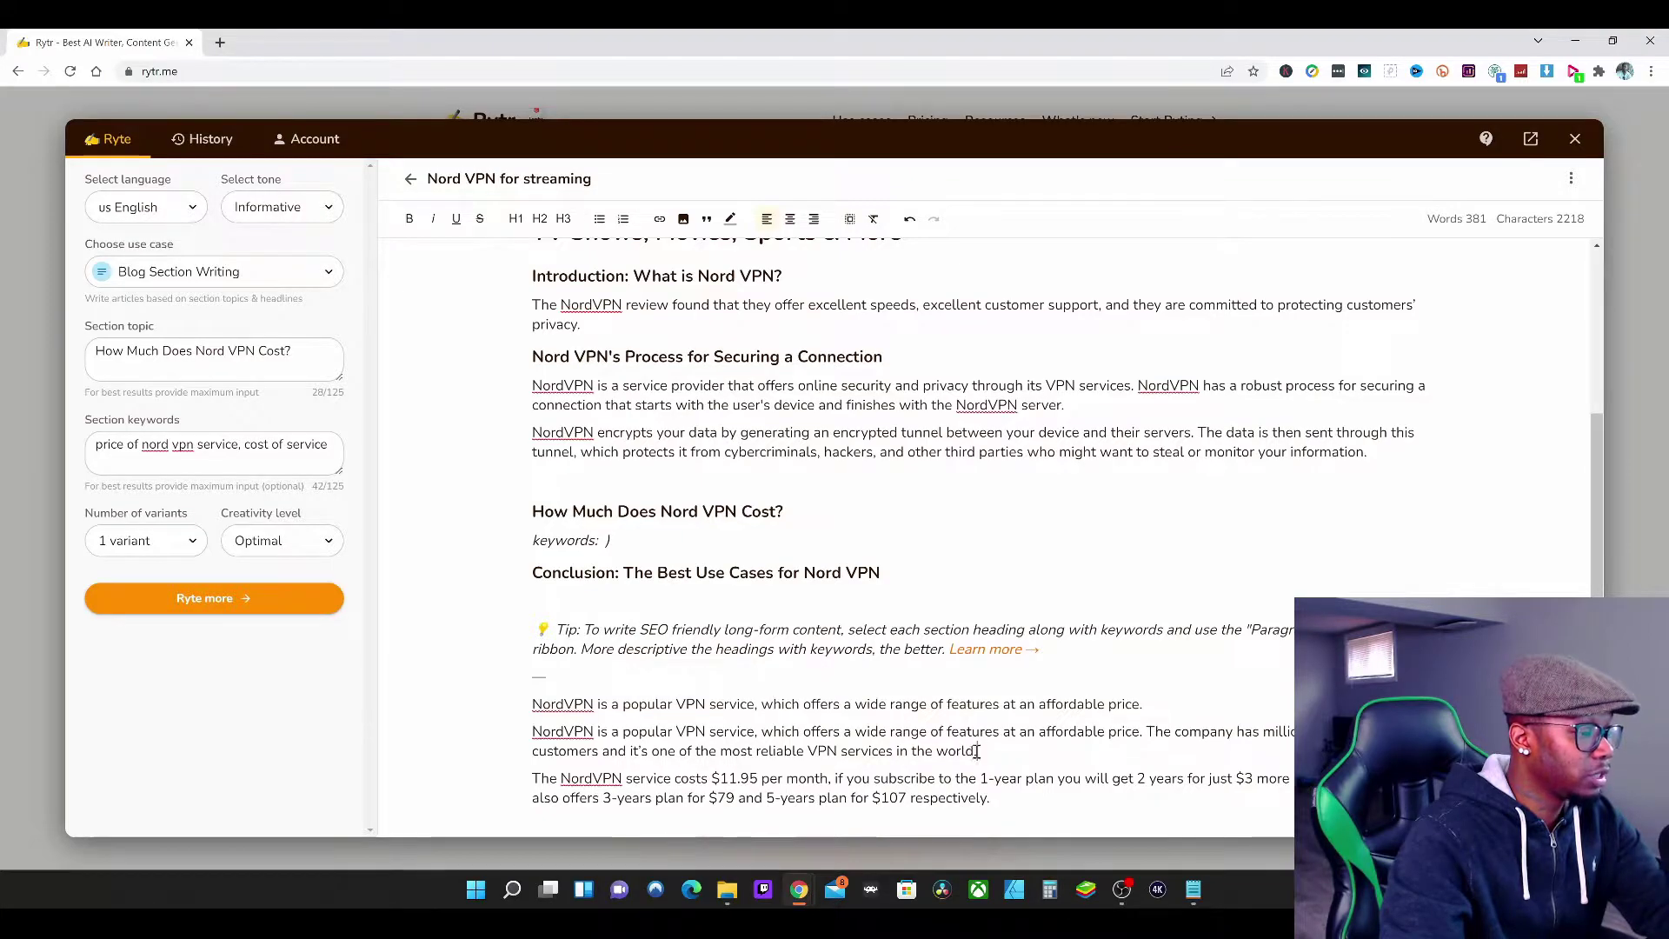
{"action": "left_click_drag", "start_coordinate": [975, 750], "coordinate": [514, 713]}
{"action": "key", "text": "BackSpace"}
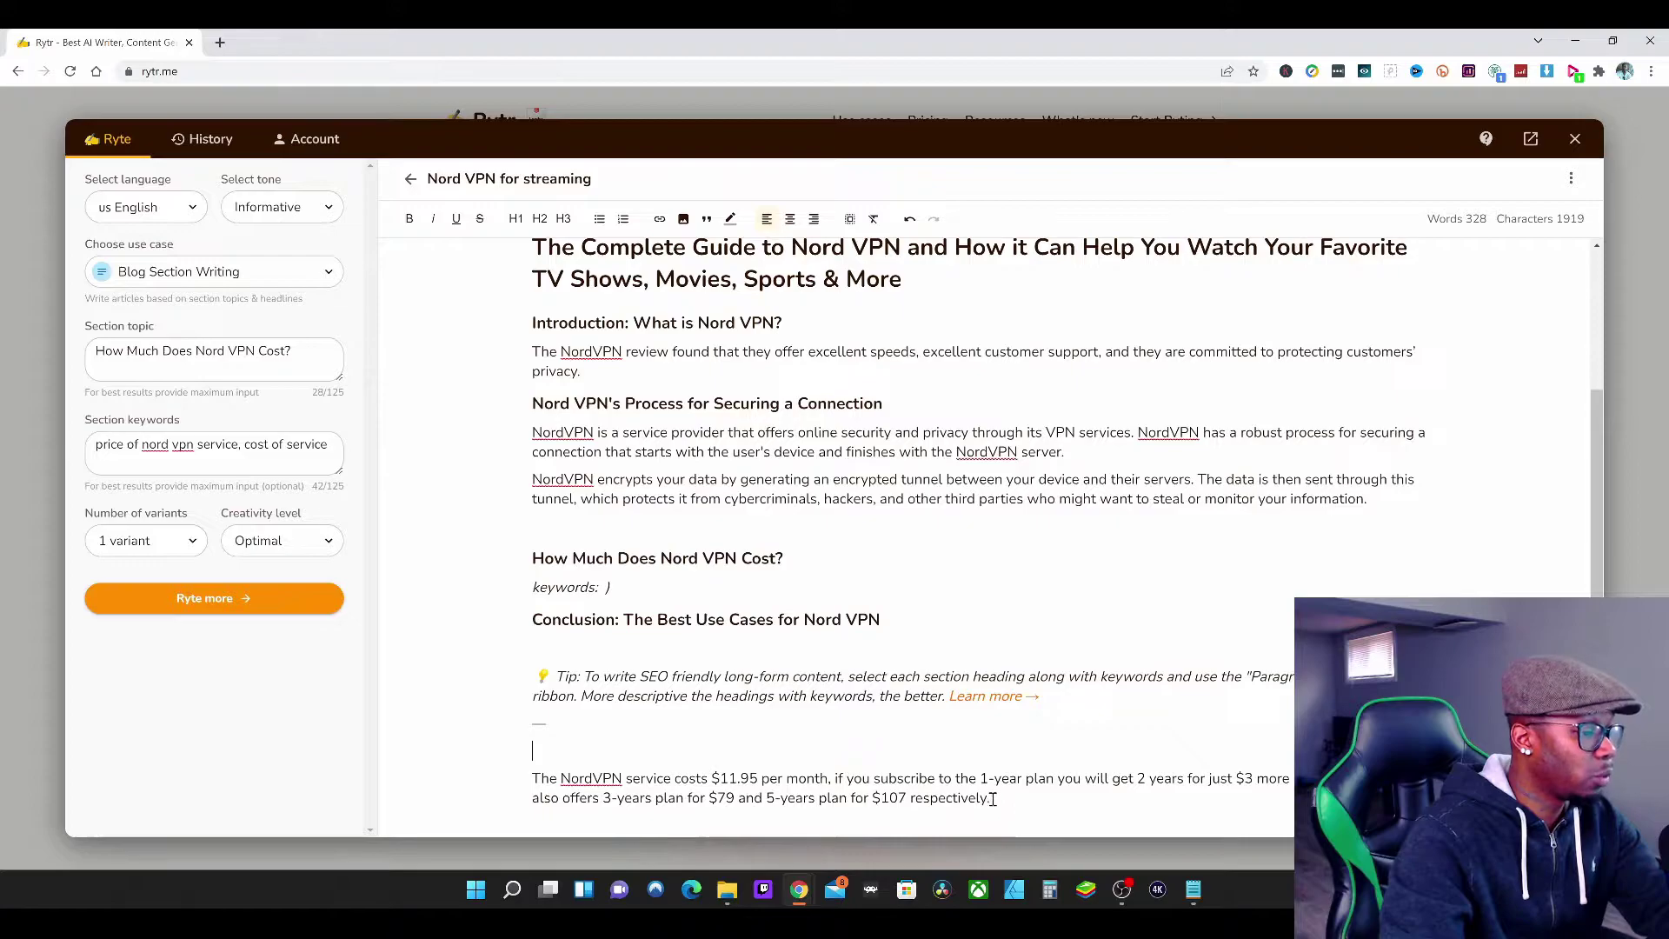
{"action": "left_click_drag", "start_coordinate": [992, 799], "coordinate": [529, 779]}
{"action": "left_click", "coordinate": [1103, 806]}
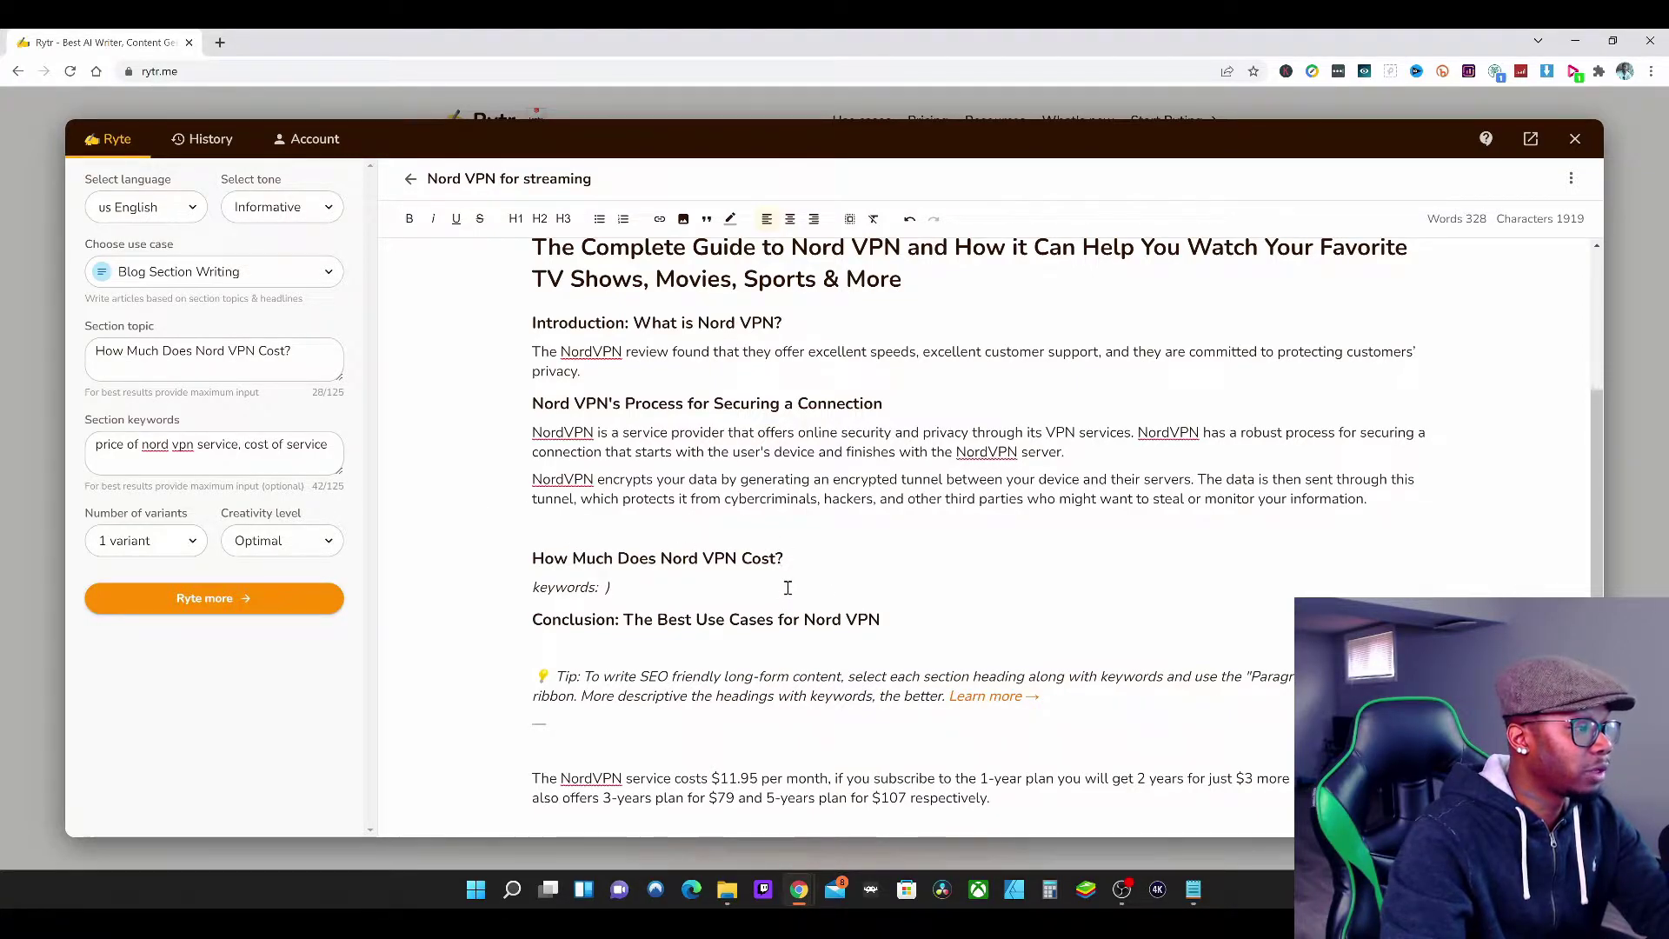
Step: Extend the cost heading to "How Much Does Nord VPN Cost to start?" and generate paragraph text from it in the document
{"action": "left_click_drag", "start_coordinate": [785, 559], "coordinate": [533, 561]}
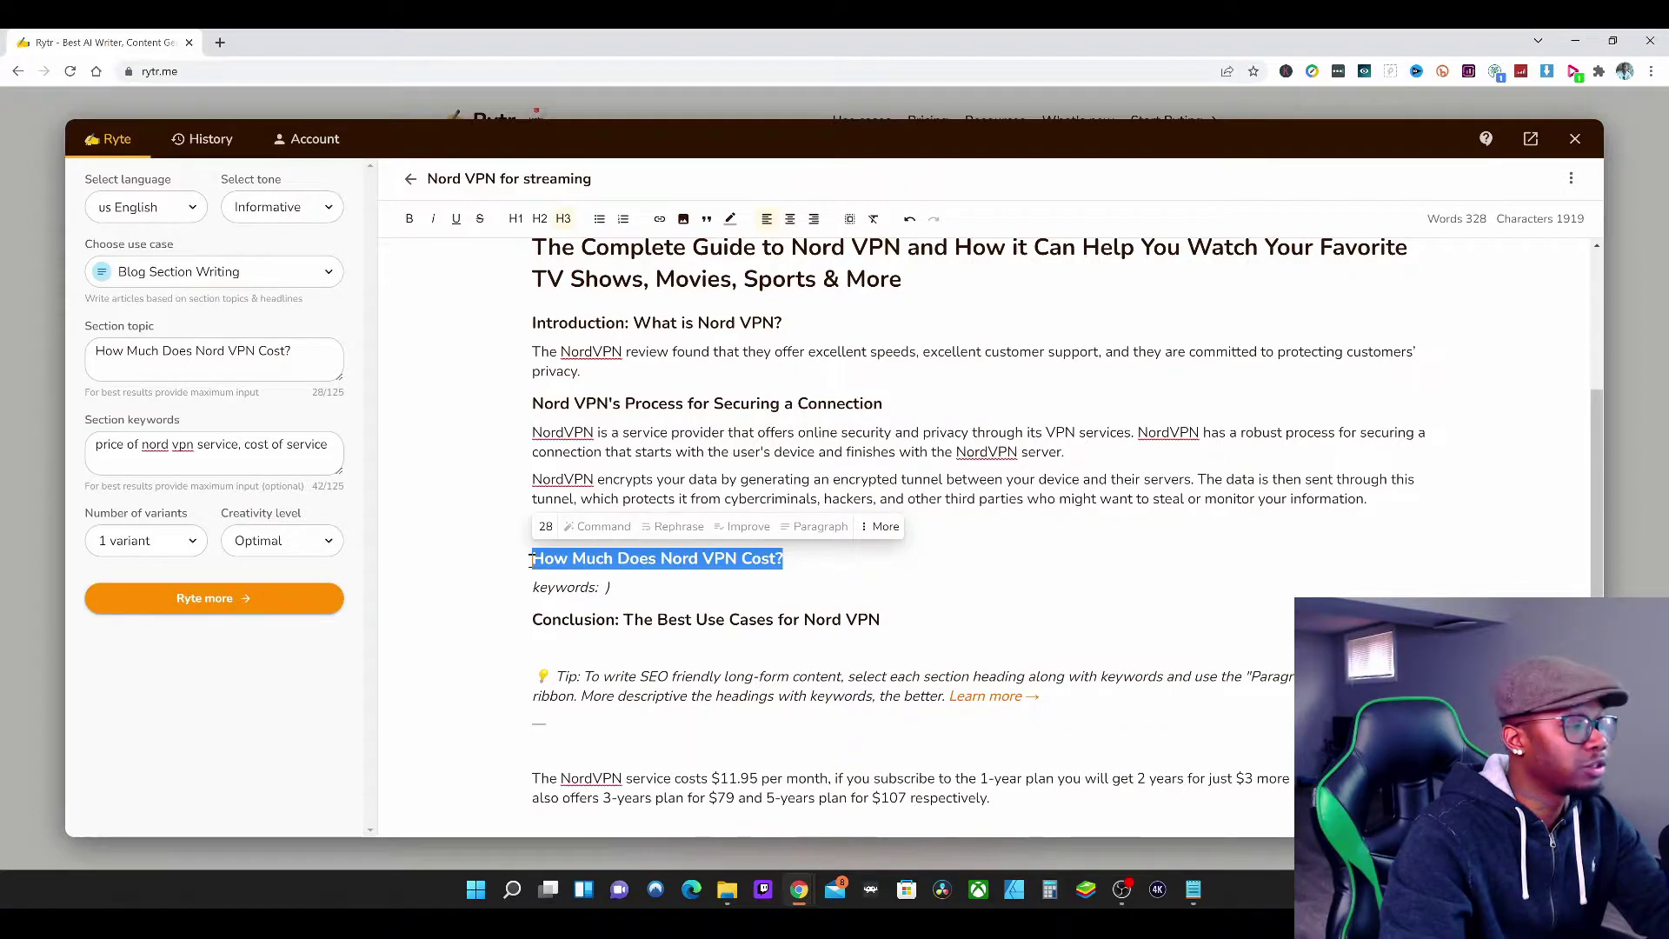
{"action": "left_click", "coordinate": [780, 563]}
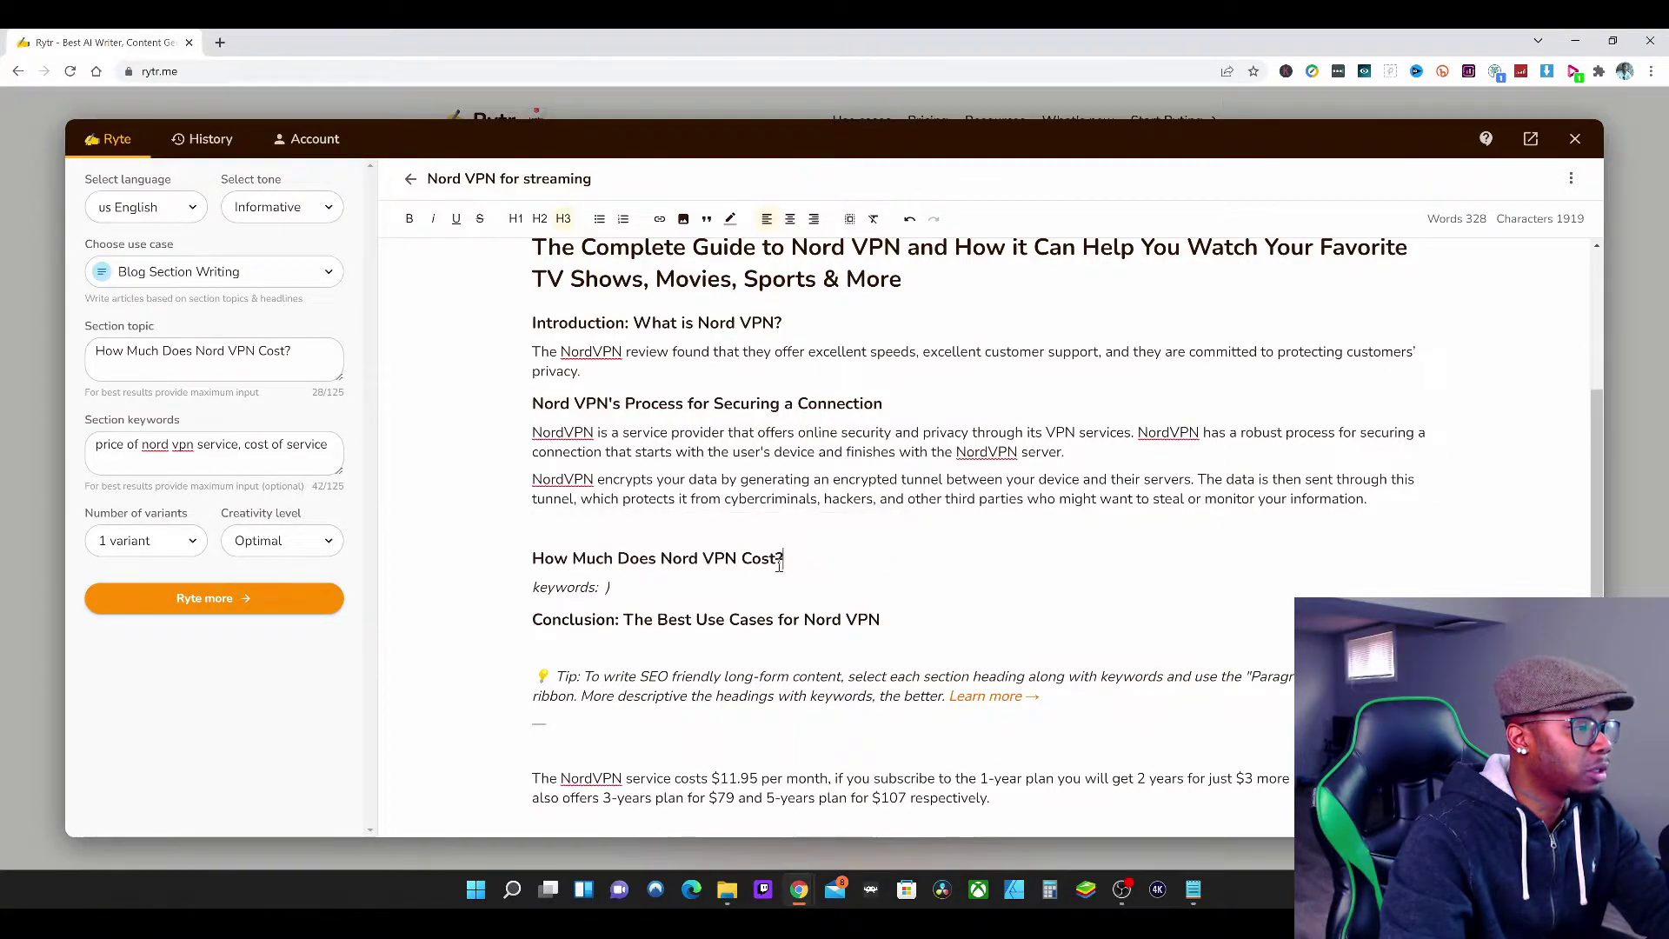
{"action": "type", "text": "to s"}
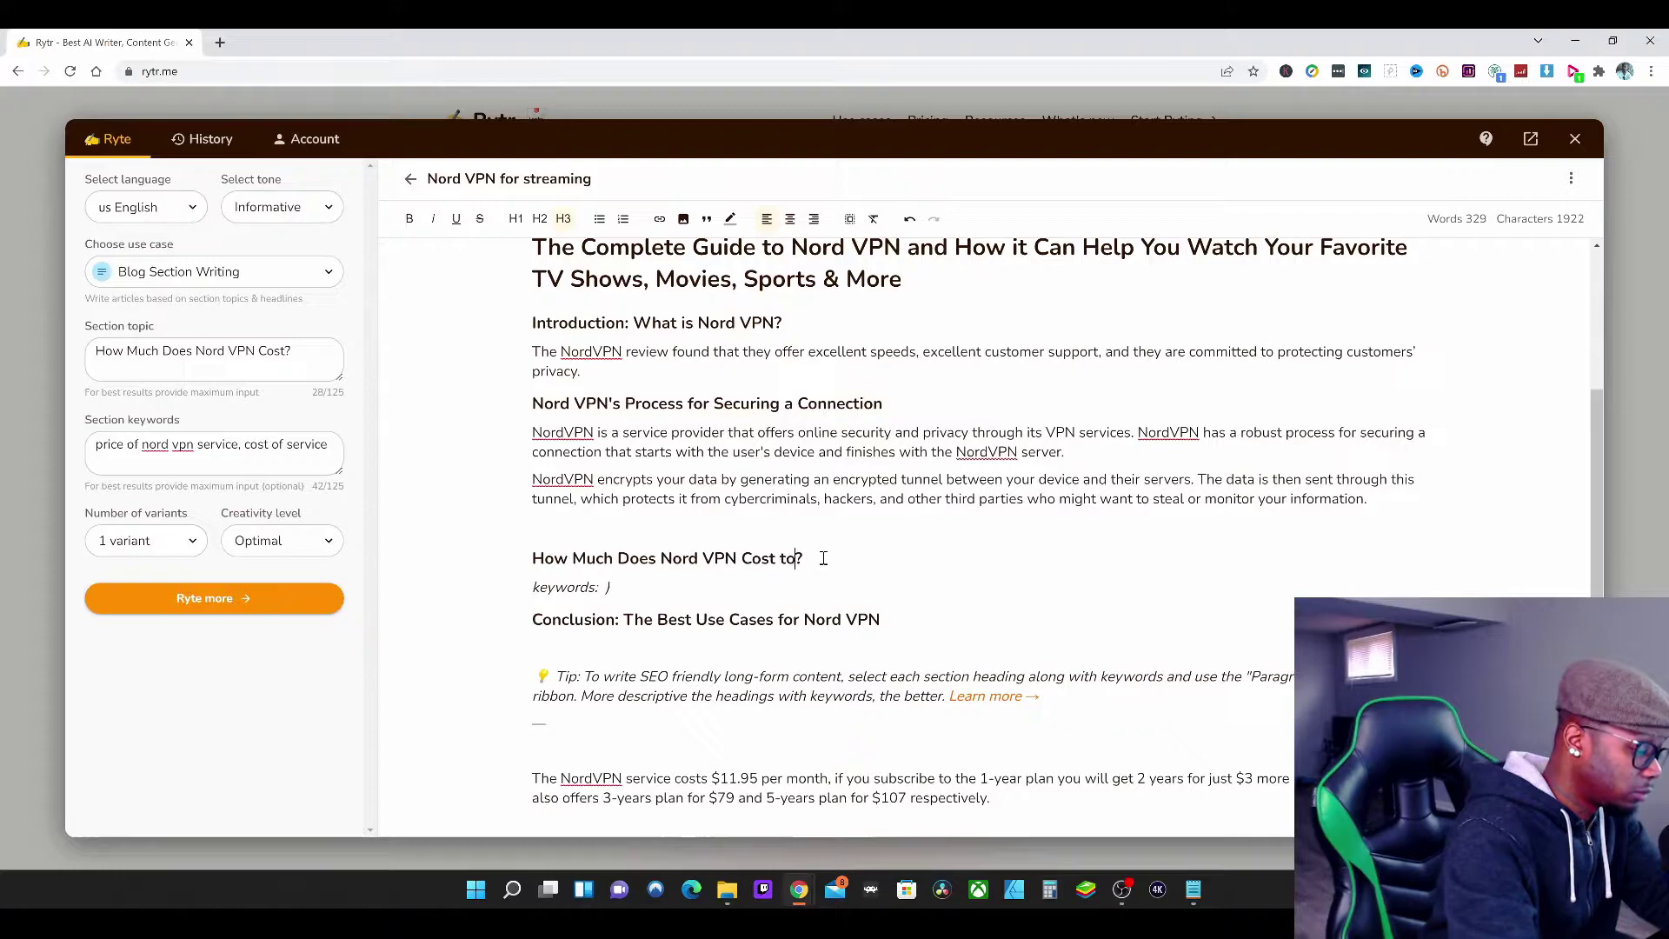
{"action": "type", "text": "tart"}
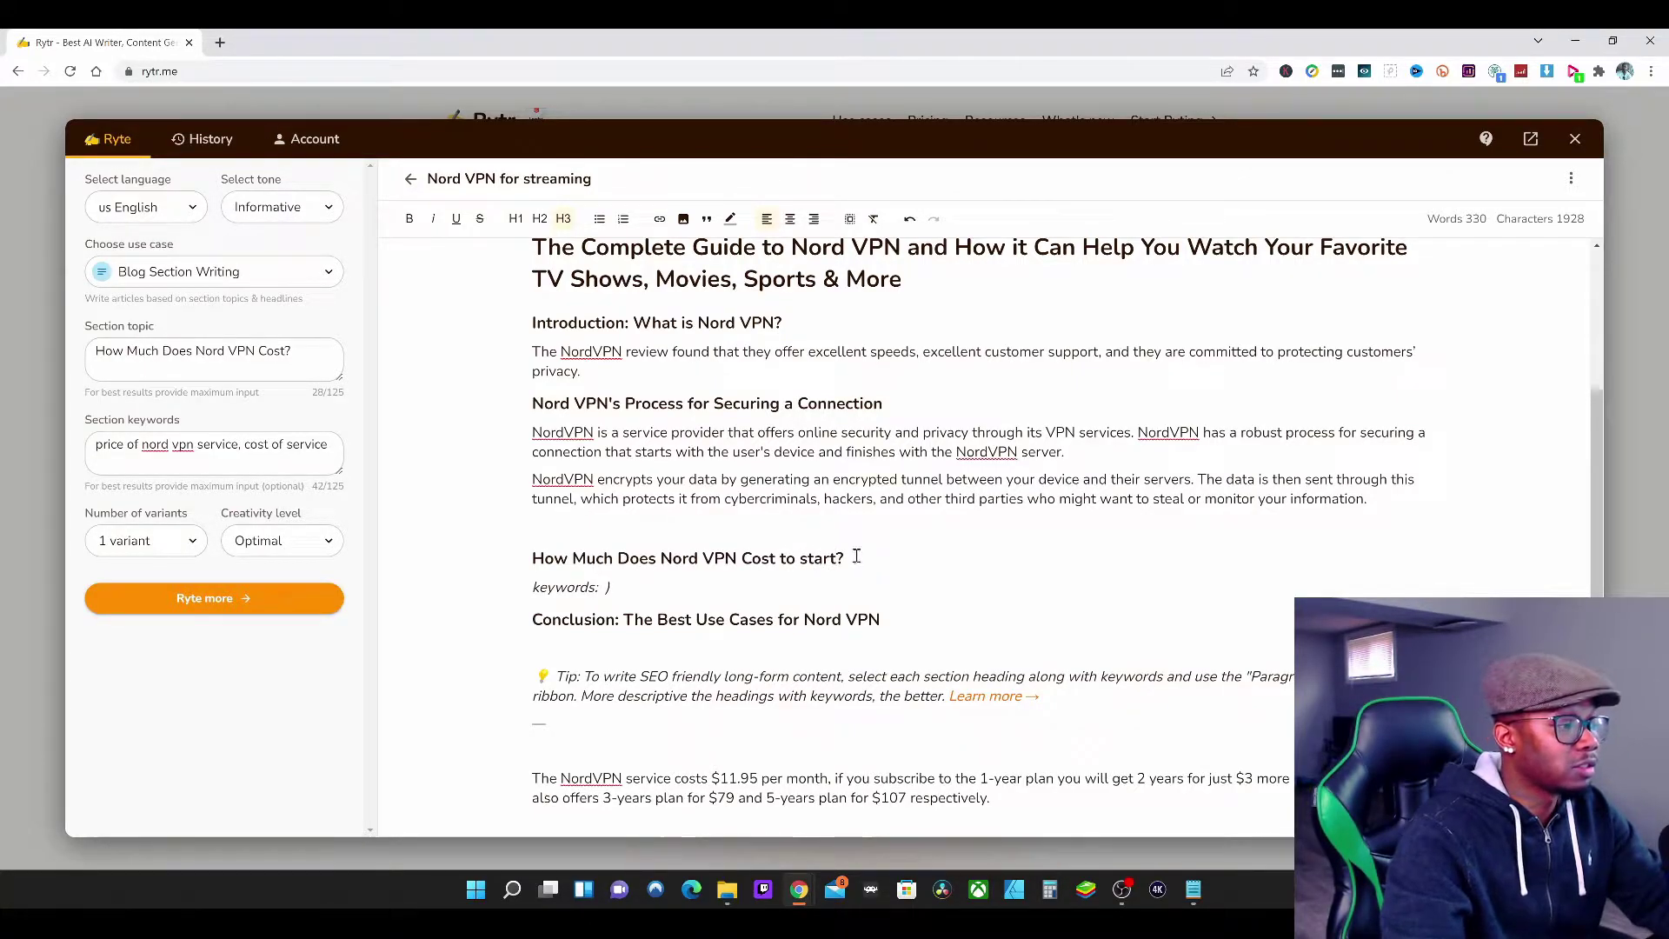
{"action": "left_click_drag", "start_coordinate": [857, 557], "coordinate": [530, 558]}
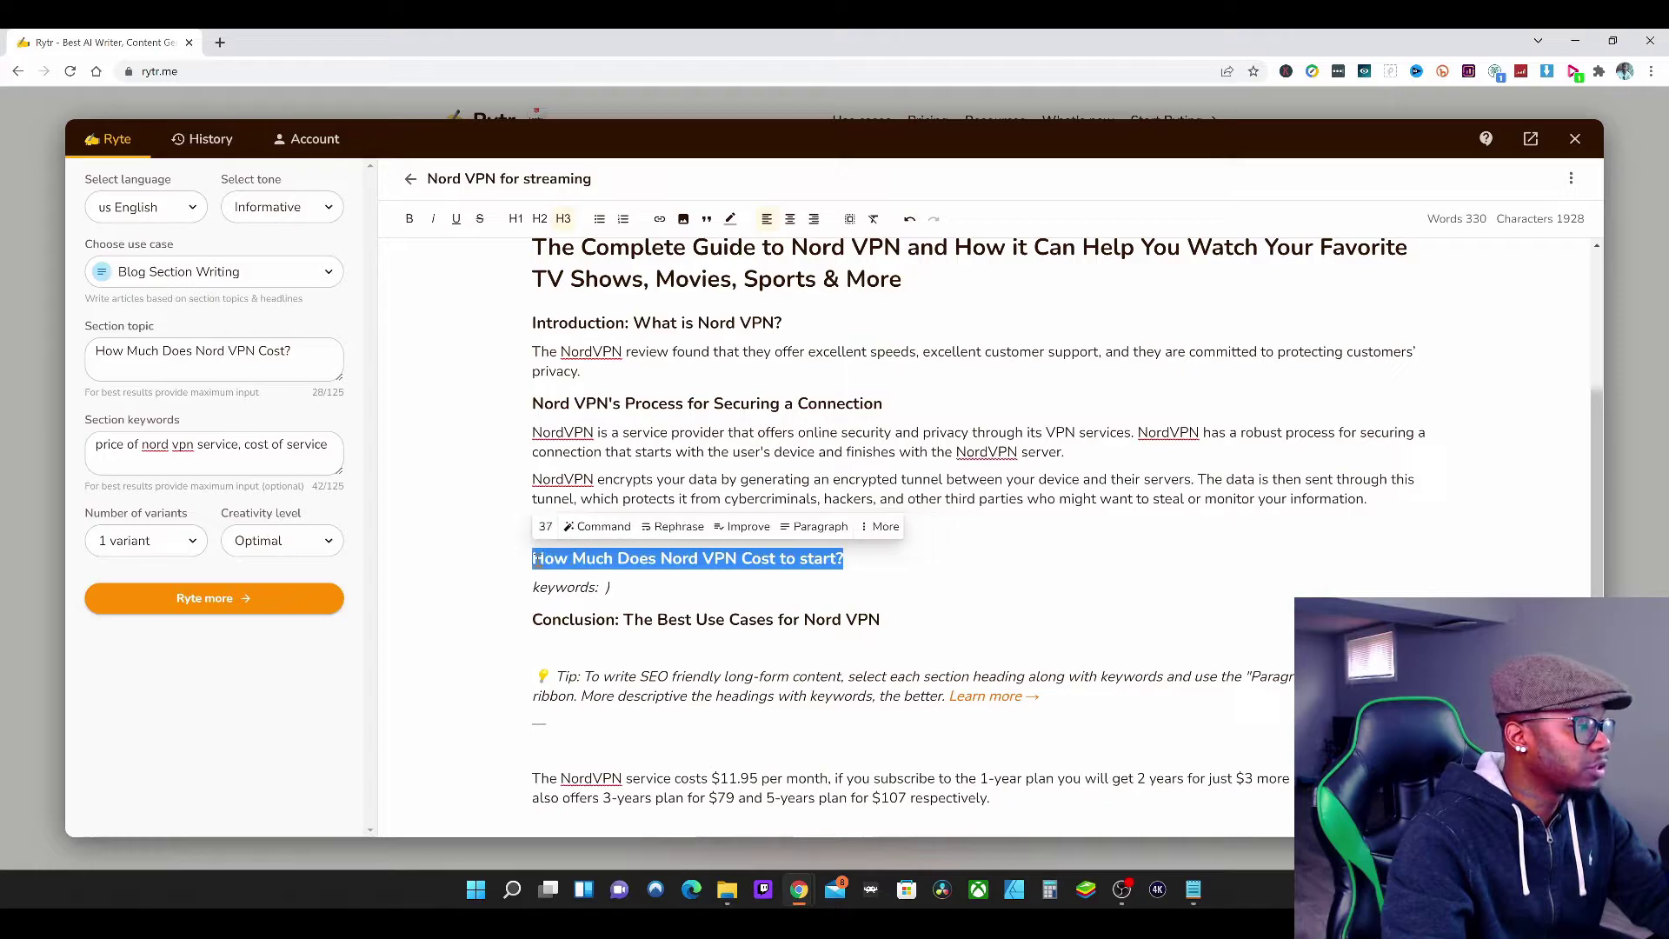
{"action": "left_click", "coordinate": [787, 532]}
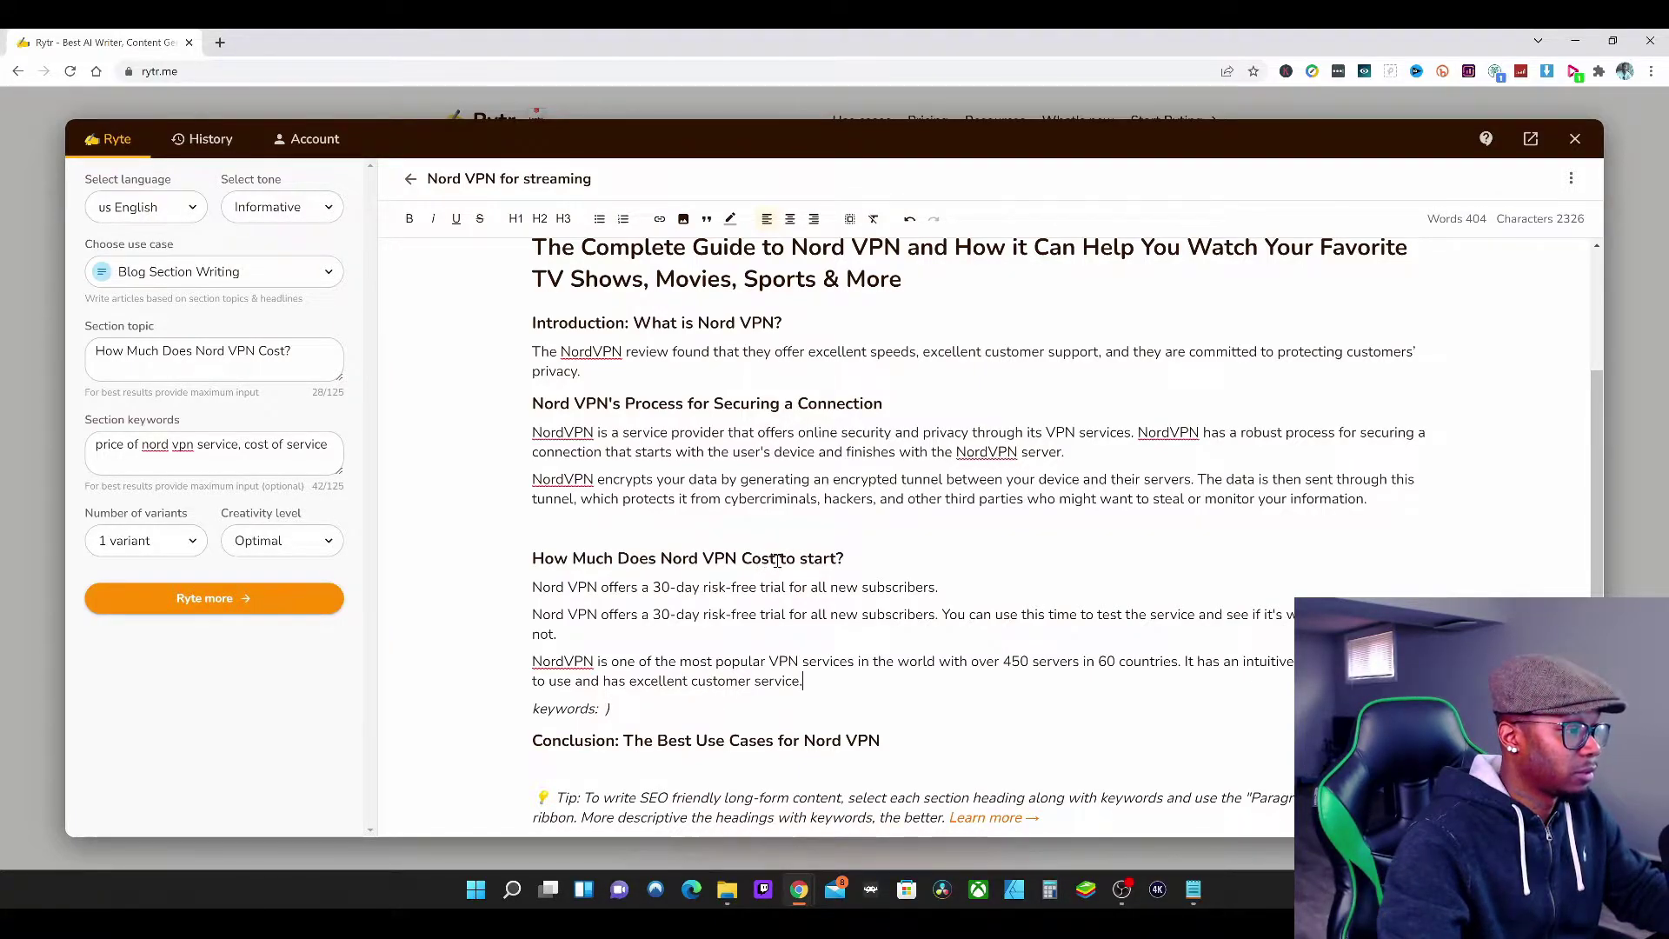
Step: Reword the heading to "How Much Does Nord VPN Price to start?" and generate another paragraph from it
{"action": "left_click_drag", "start_coordinate": [777, 559], "coordinate": [742, 559]}
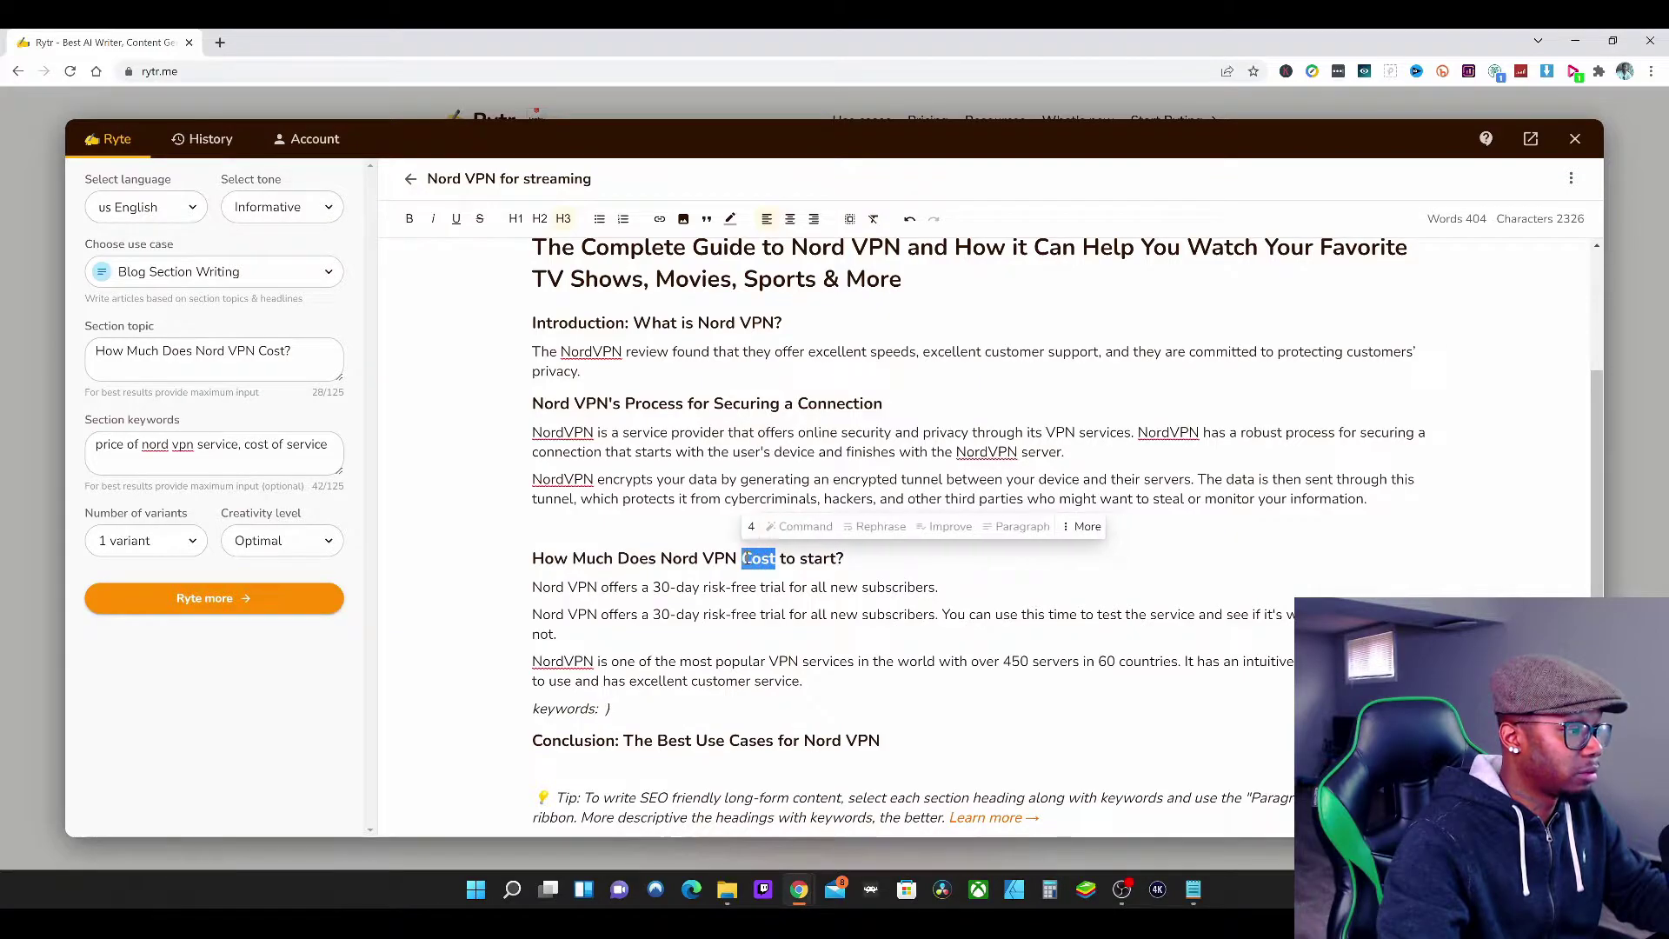
{"action": "type", "text": "Price"}
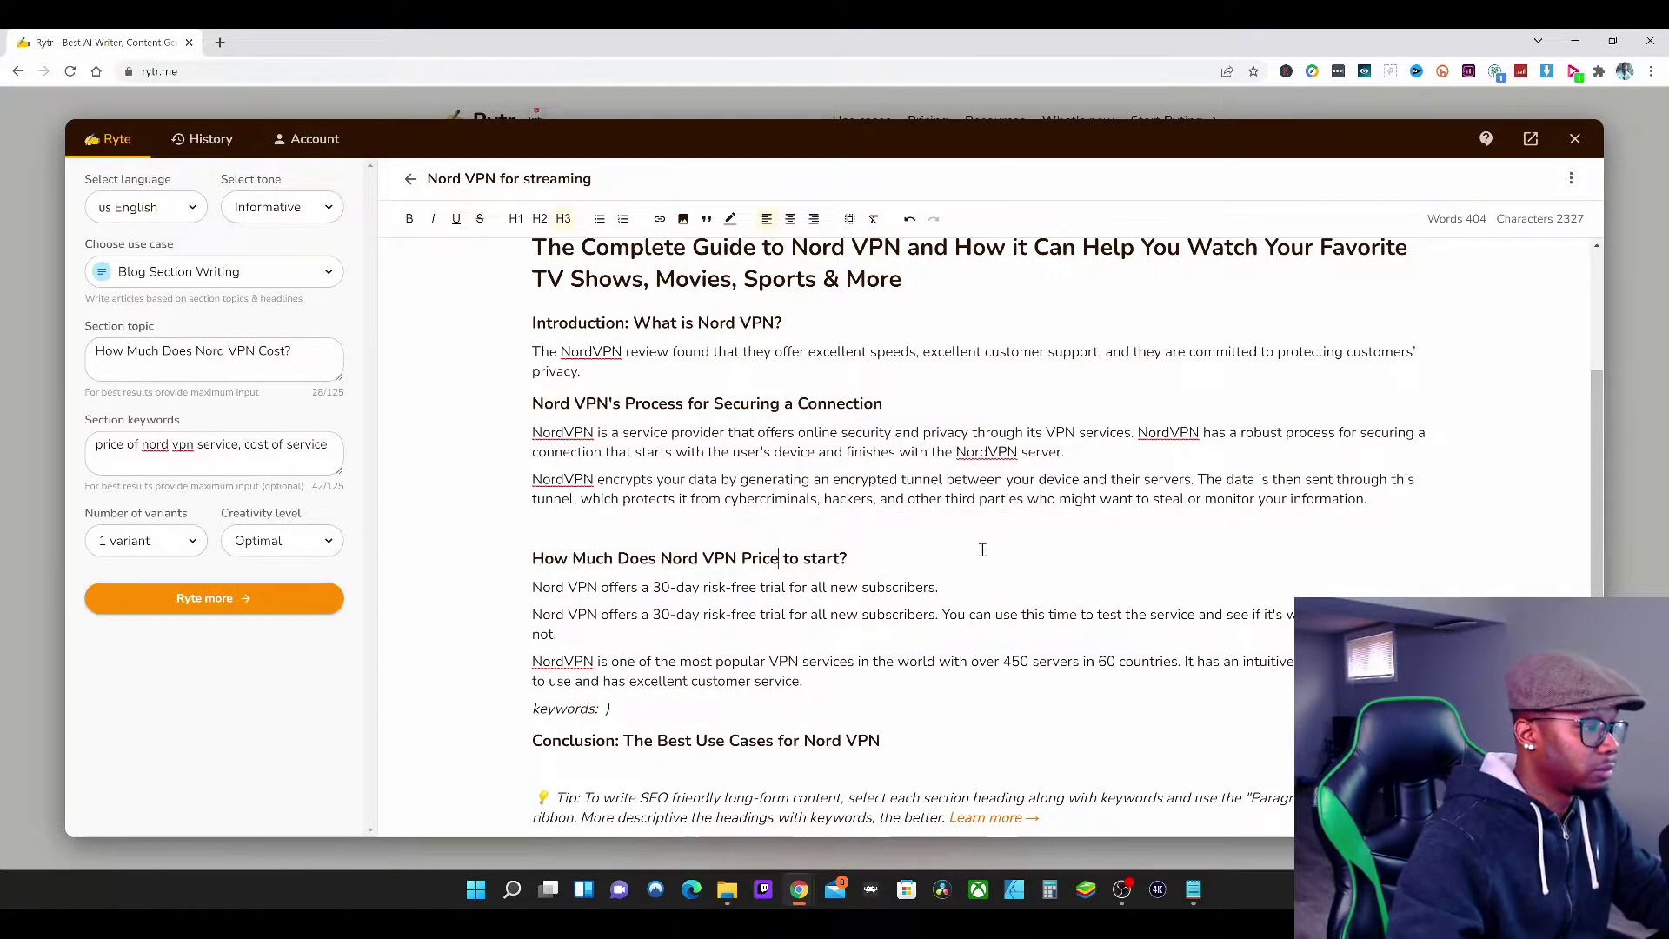
{"action": "left_click_drag", "start_coordinate": [848, 559], "coordinate": [536, 561]}
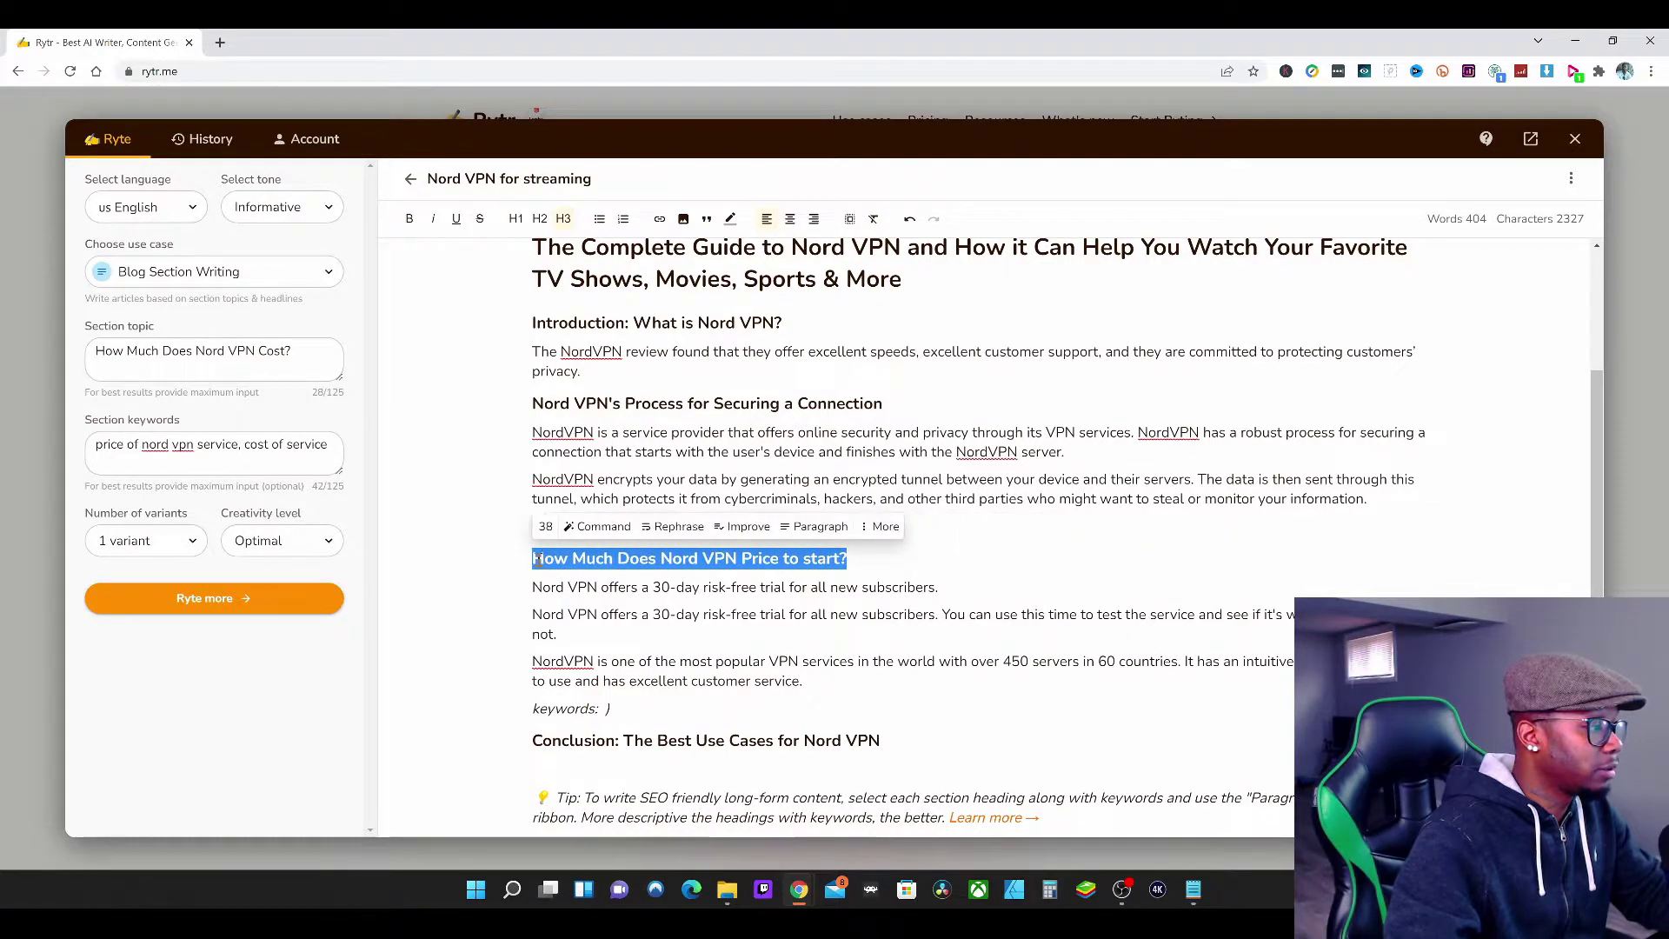
{"action": "left_click", "coordinate": [817, 527]}
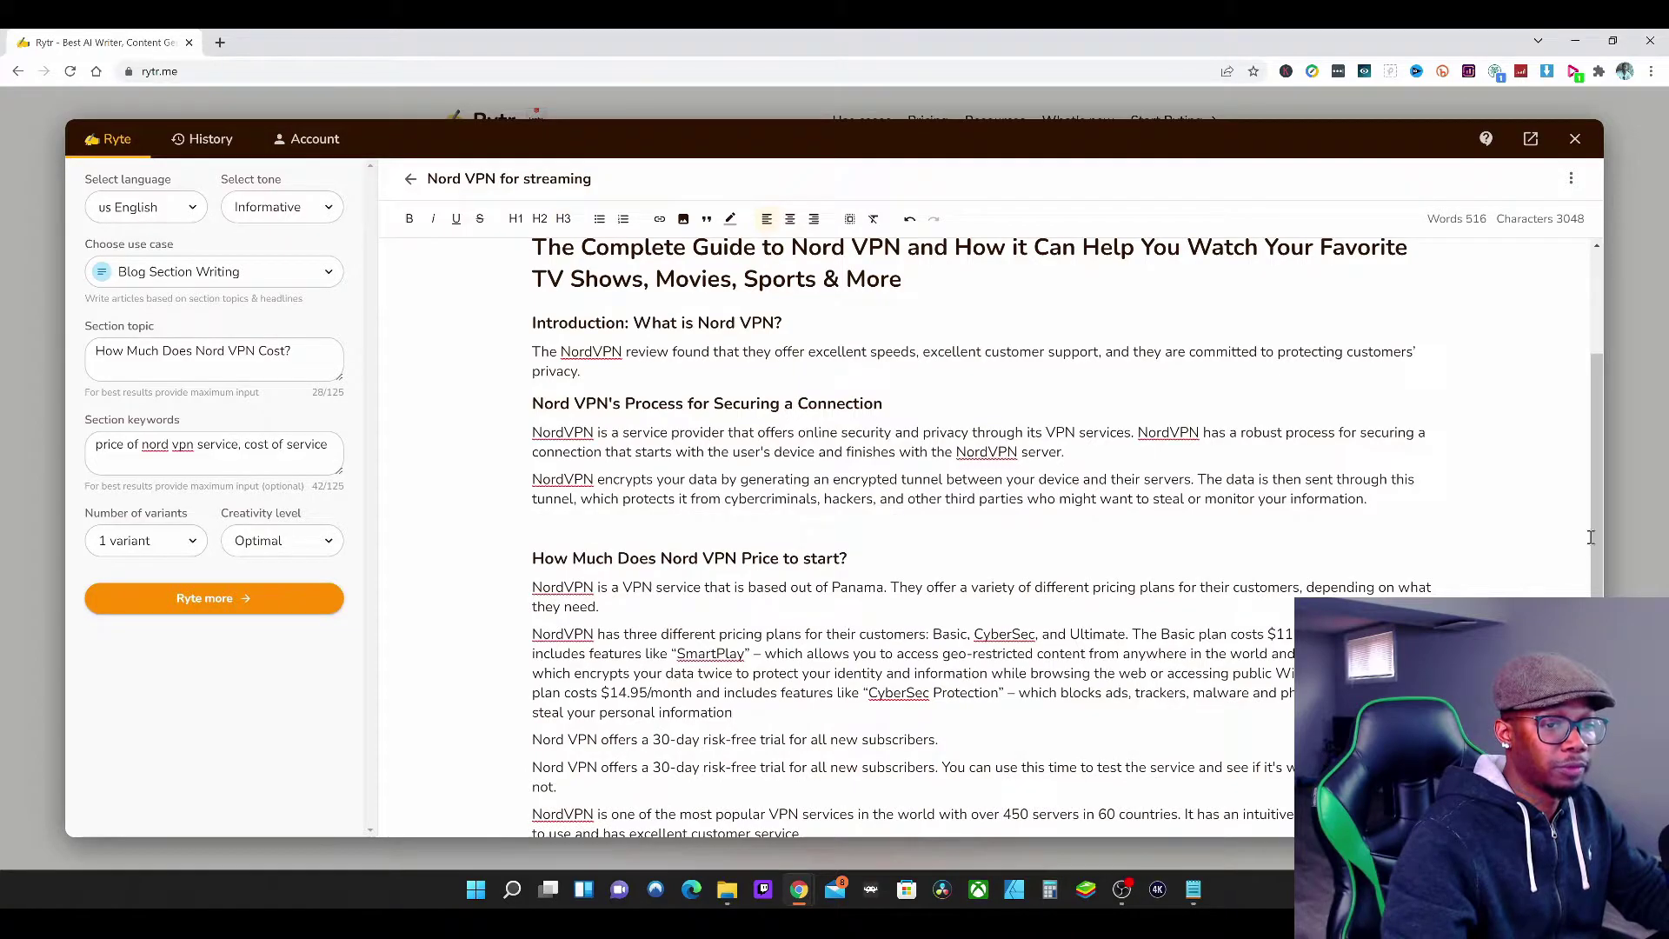
{"action": "left_click_drag", "start_coordinate": [1598, 542], "coordinate": [1598, 608]}
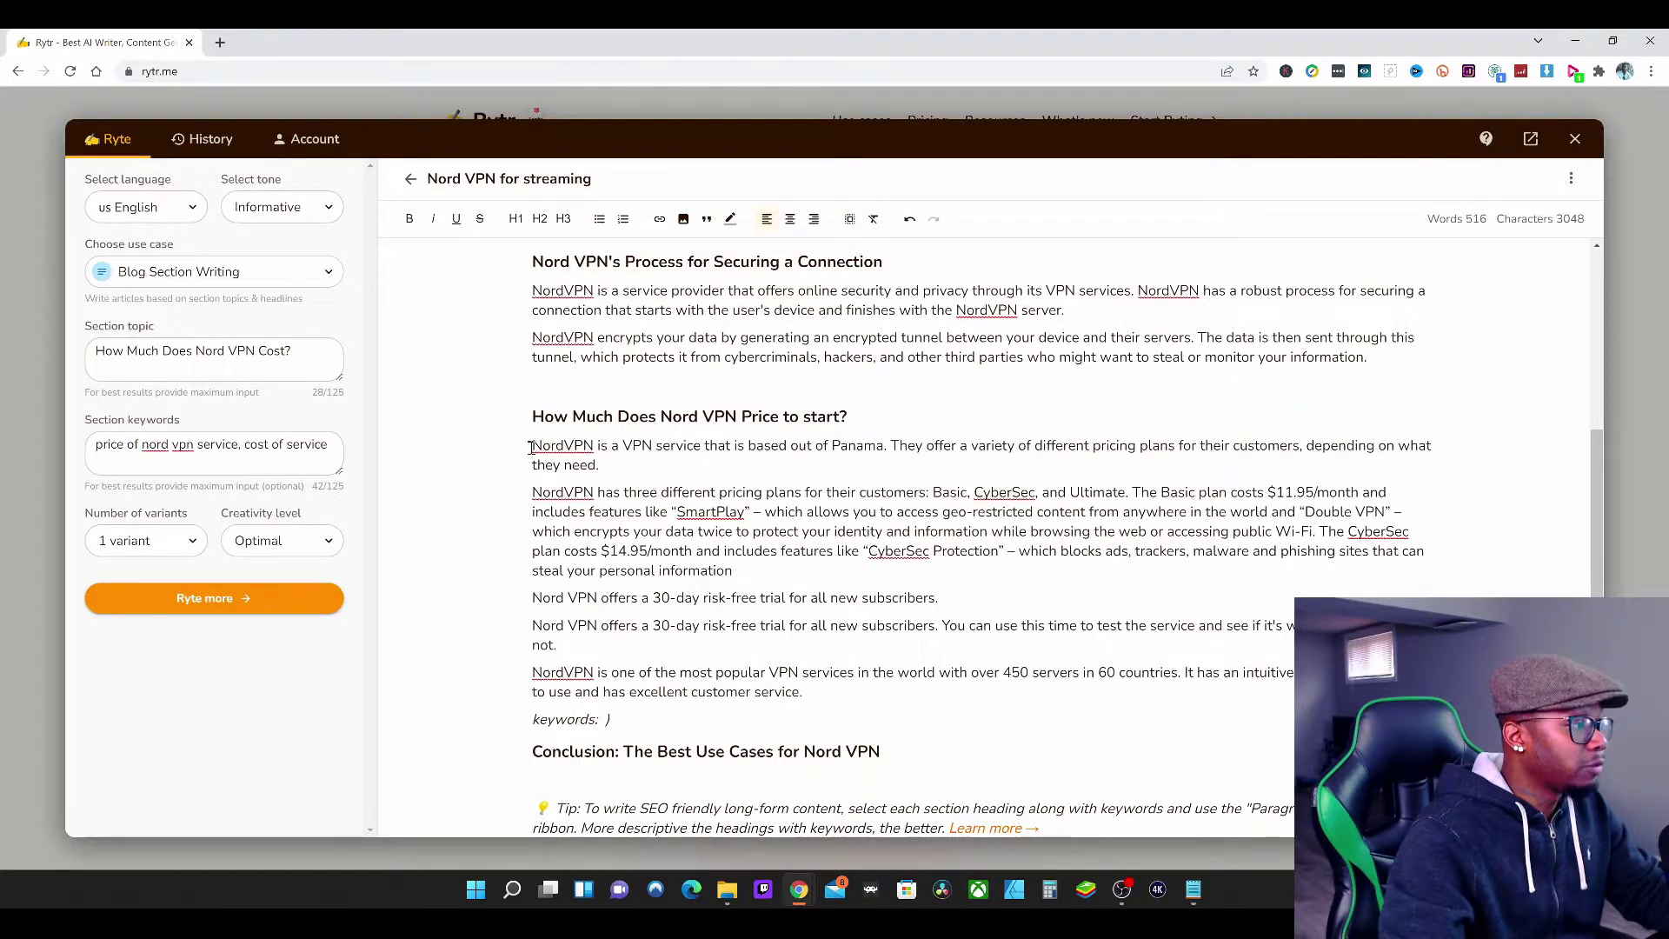
Step: Delete the duplicate standalone line "Nord VPN offers a 30-day risk-free trial for all new subscribers." from the pricing section
{"action": "left_click_drag", "start_coordinate": [533, 445], "coordinate": [600, 467]}
{"action": "left_click", "coordinate": [648, 465]}
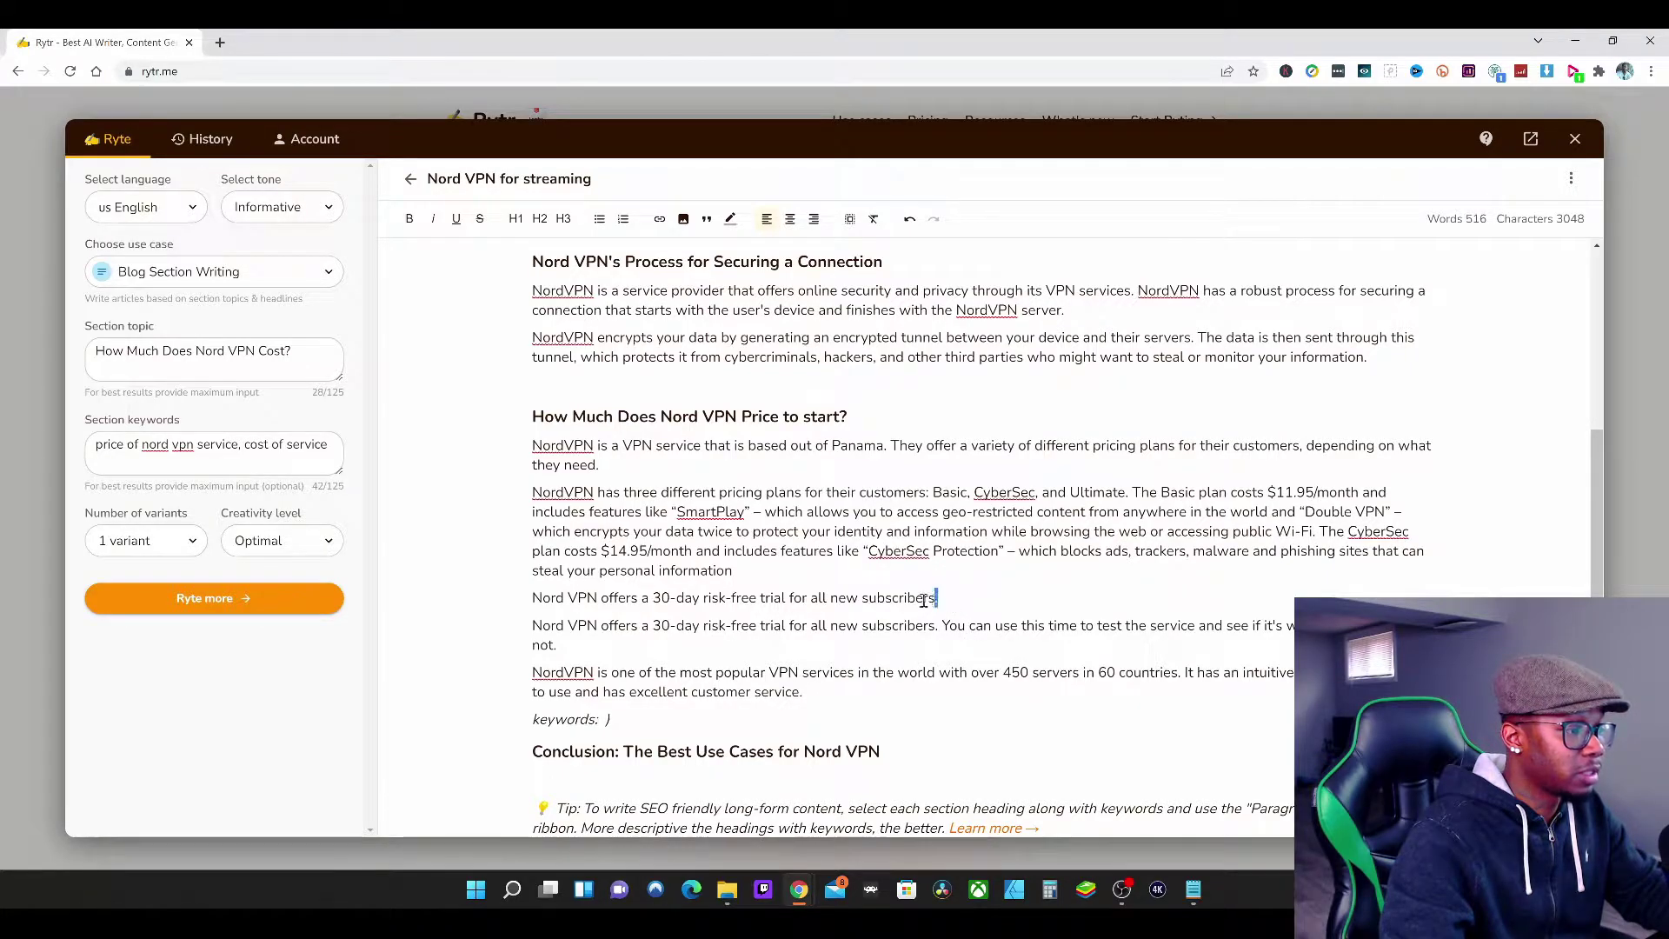
{"action": "left_click_drag", "start_coordinate": [923, 600], "coordinate": [530, 598]}
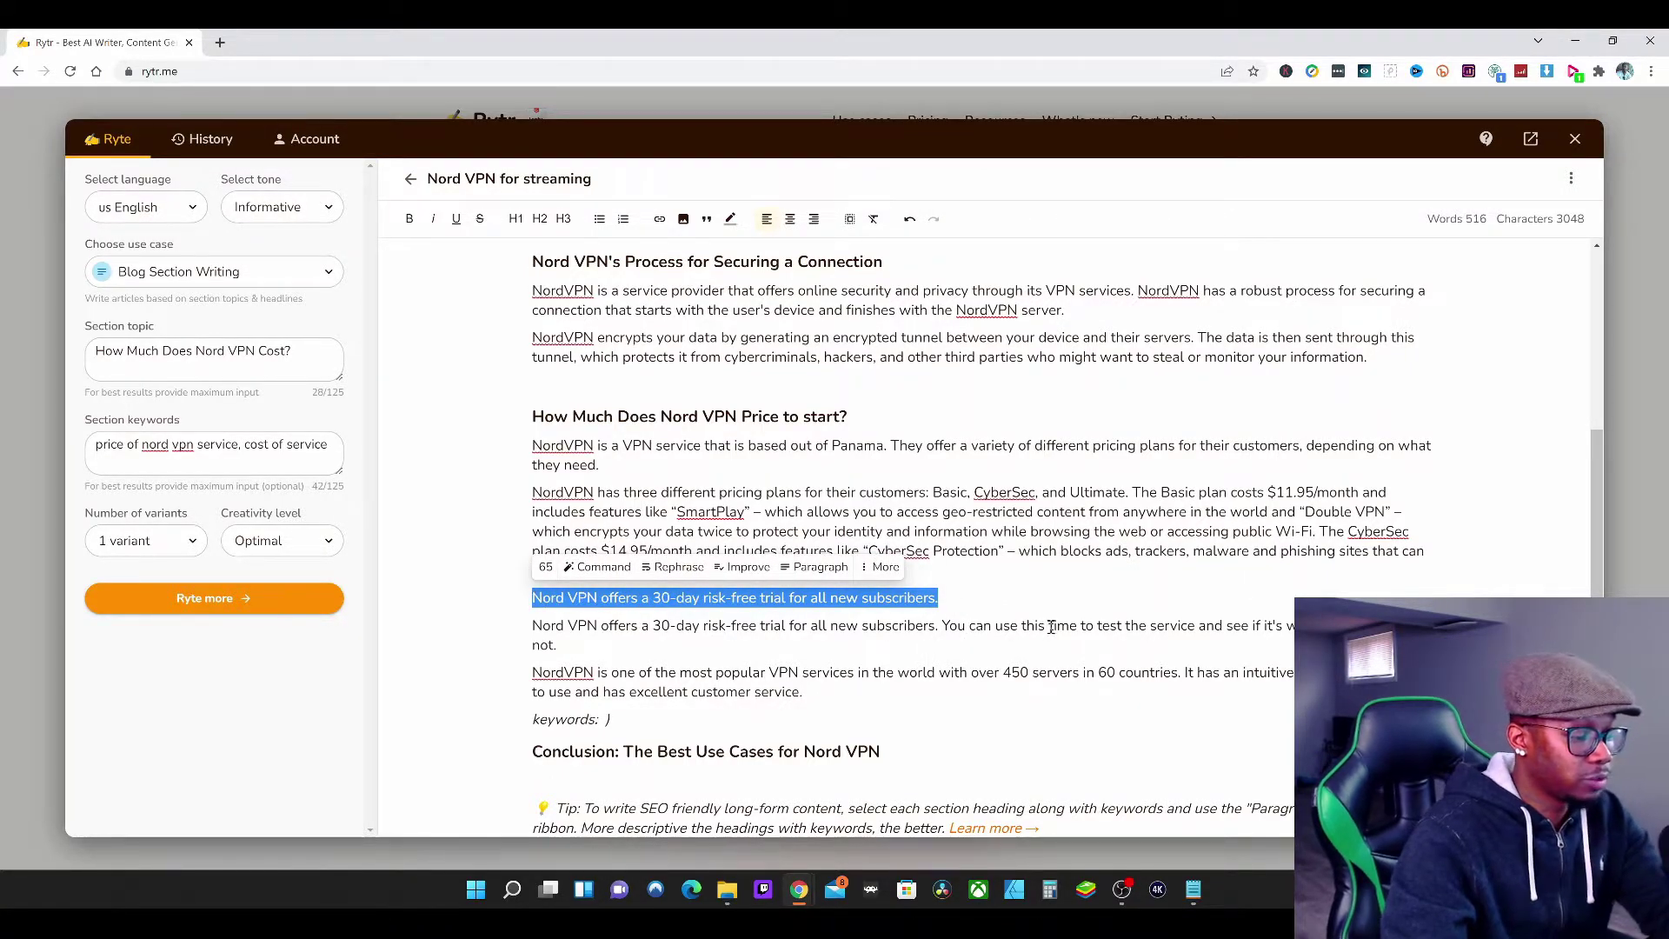
{"action": "key", "text": "BackSpace"}
{"action": "key", "text": "BackSpace"}
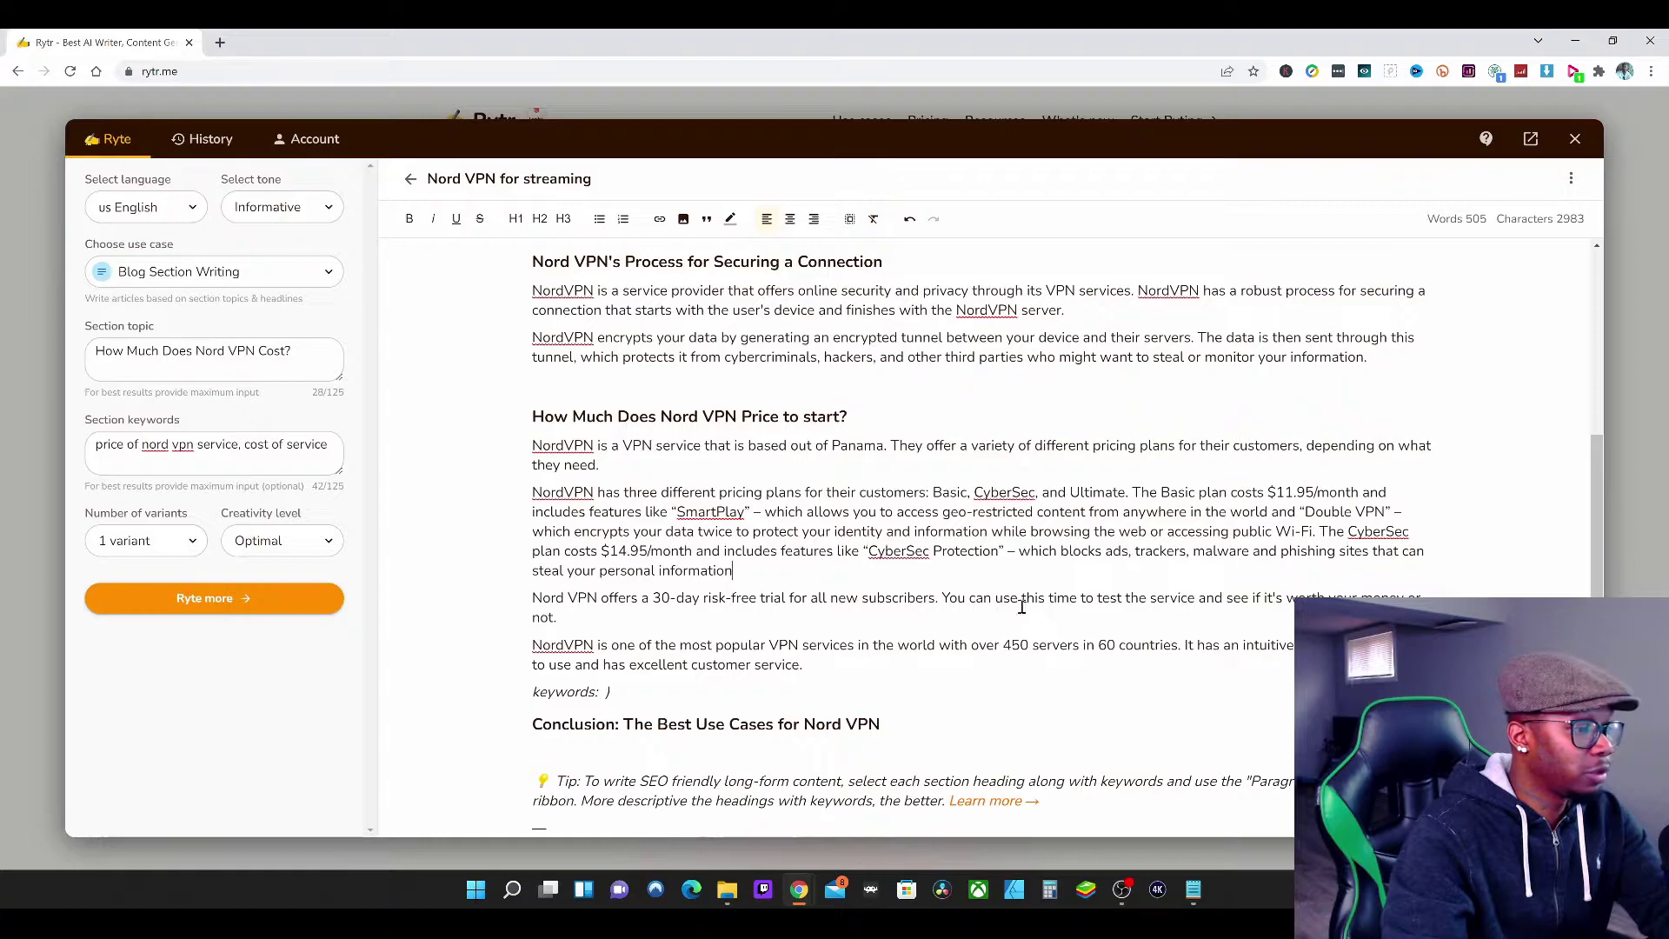
{"action": "left_click_drag", "start_coordinate": [942, 598], "coordinate": [987, 626]}
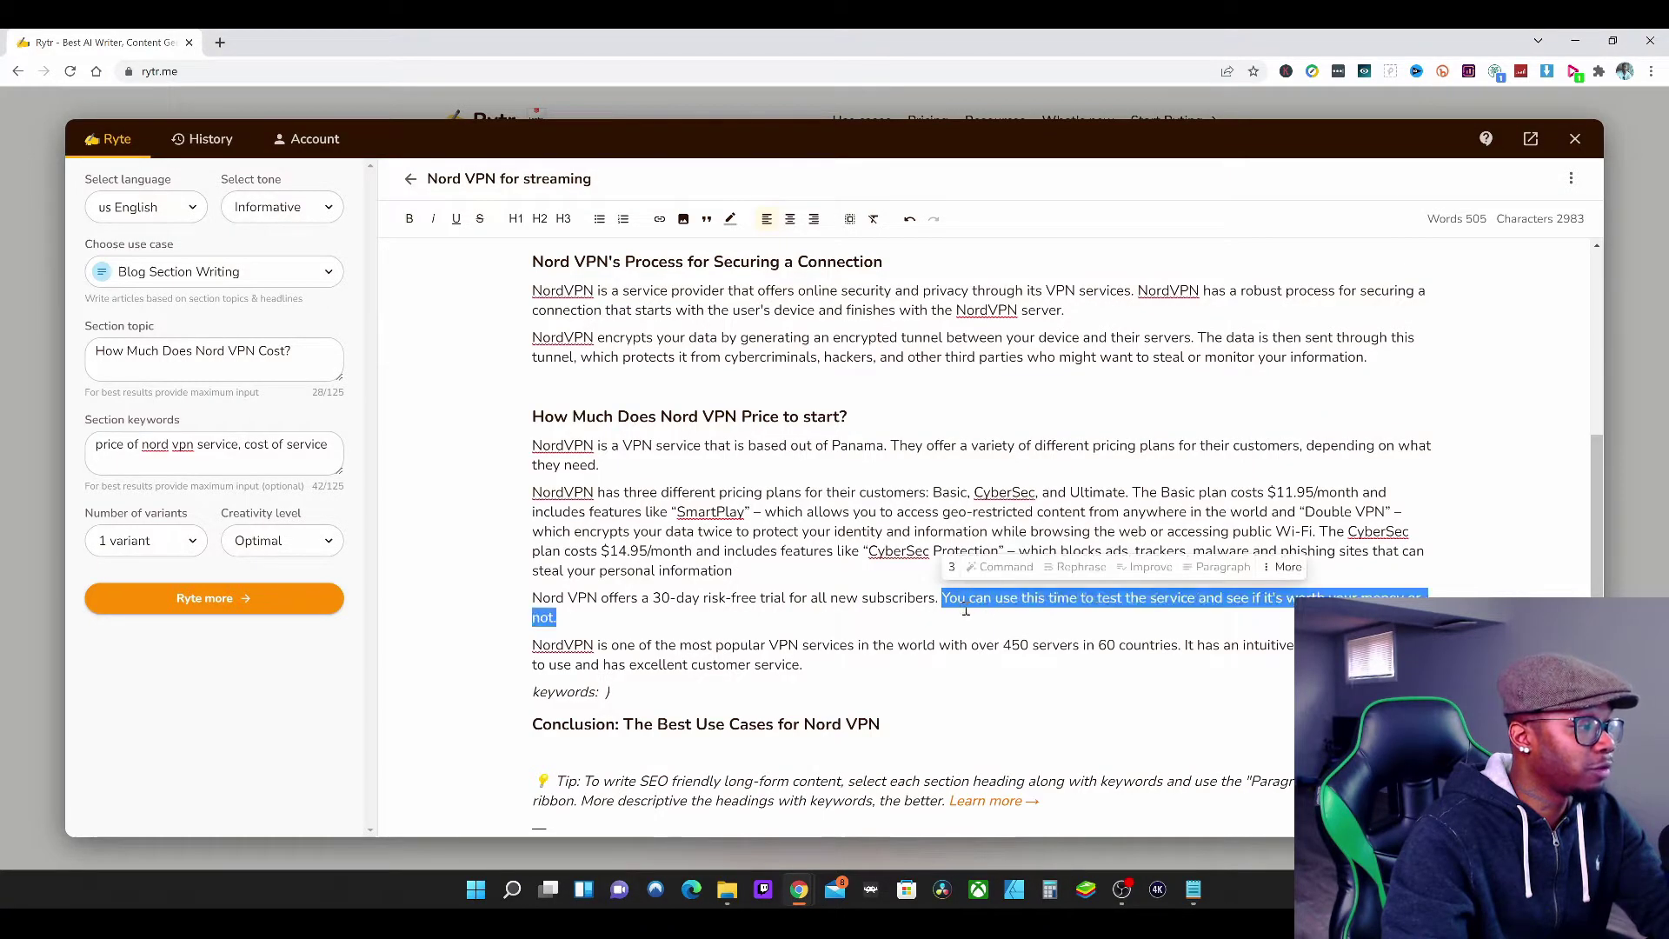
{"action": "left_click", "coordinate": [990, 616]}
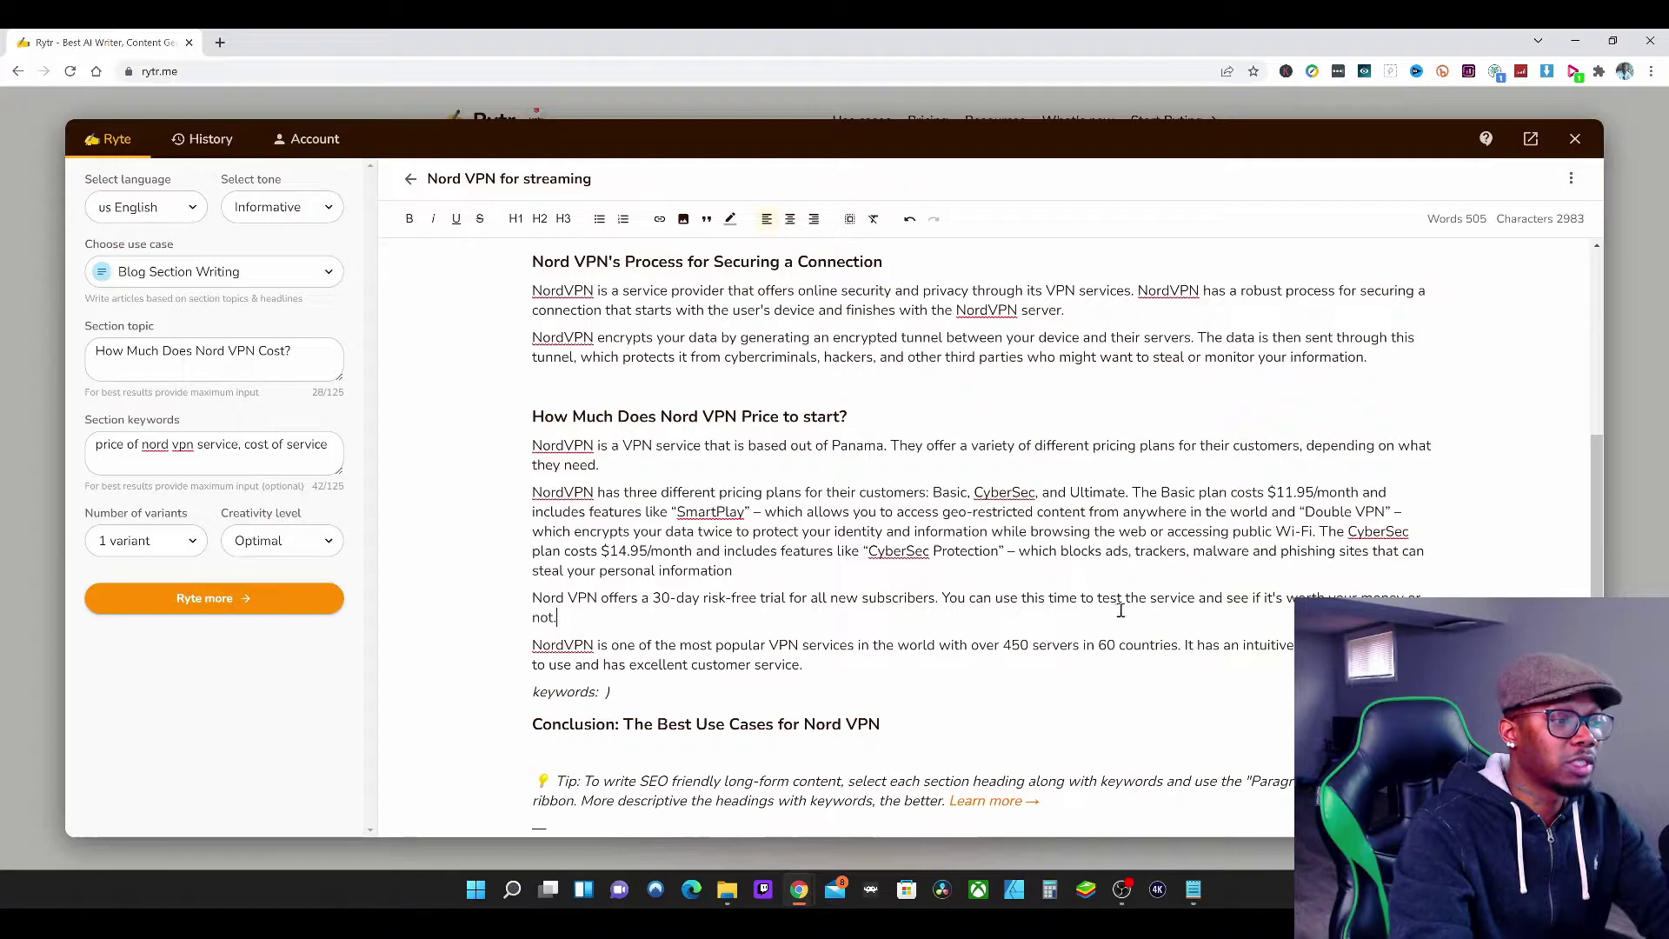
{"action": "left_click_drag", "start_coordinate": [1006, 600], "coordinate": [1197, 600]}
{"action": "left_click", "coordinate": [1189, 619]}
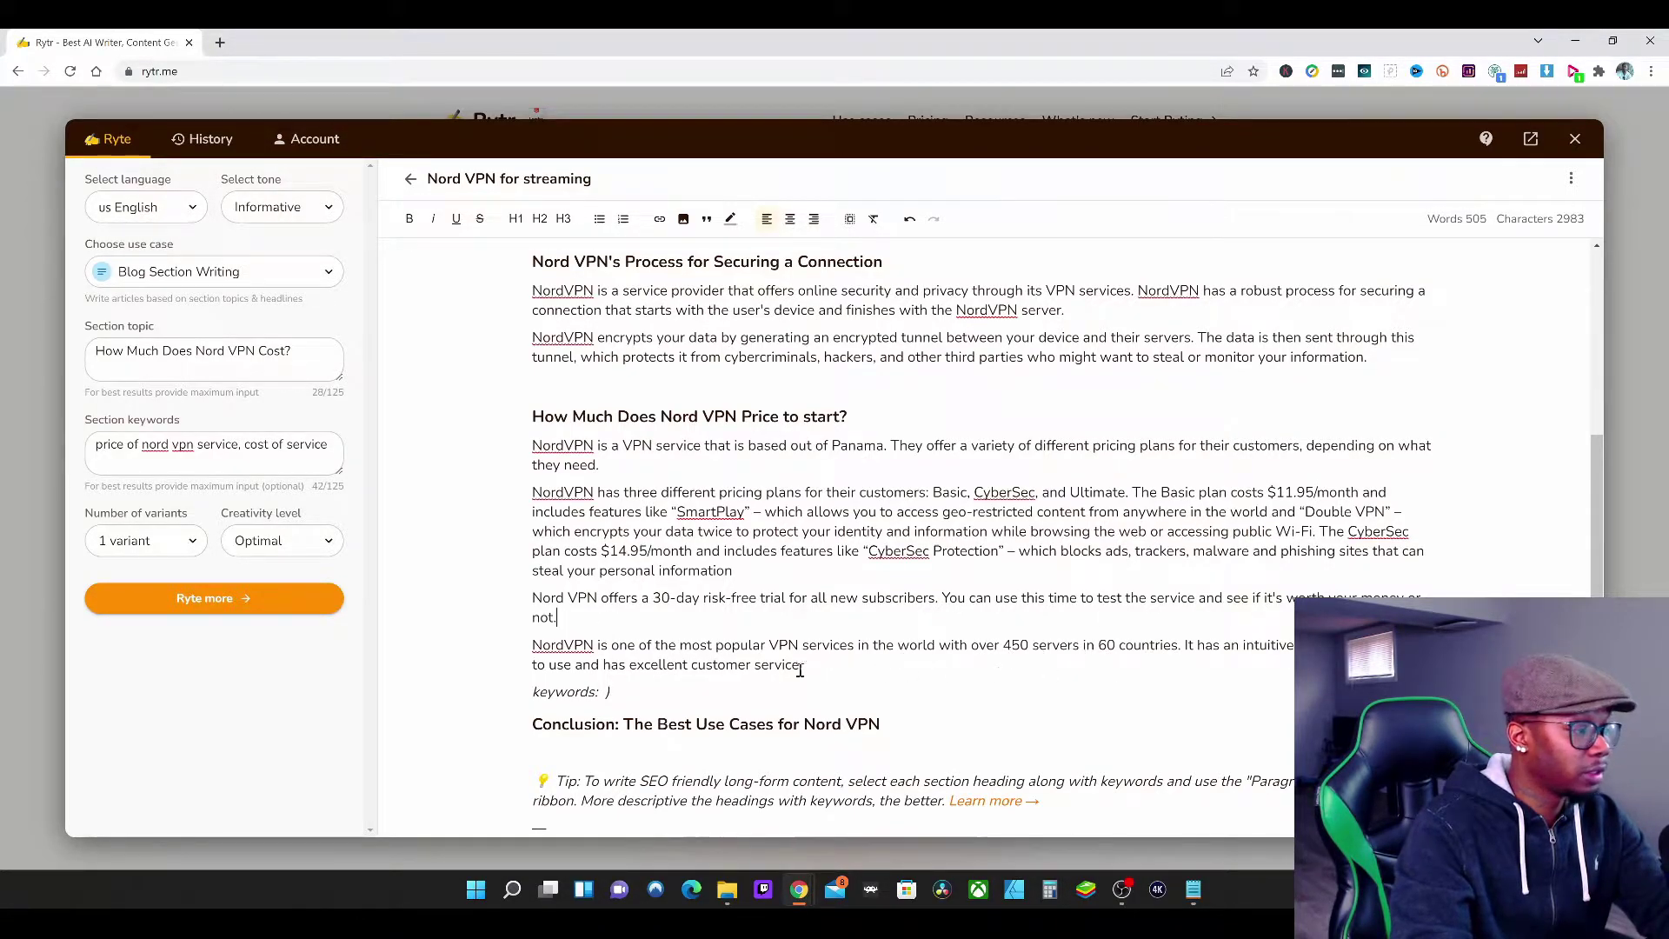
Step: Delete the leftover "keywords: )" line from the pricing section and add a blank line before the conclusion heading
{"action": "left_click_drag", "start_coordinate": [640, 695], "coordinate": [529, 695]}
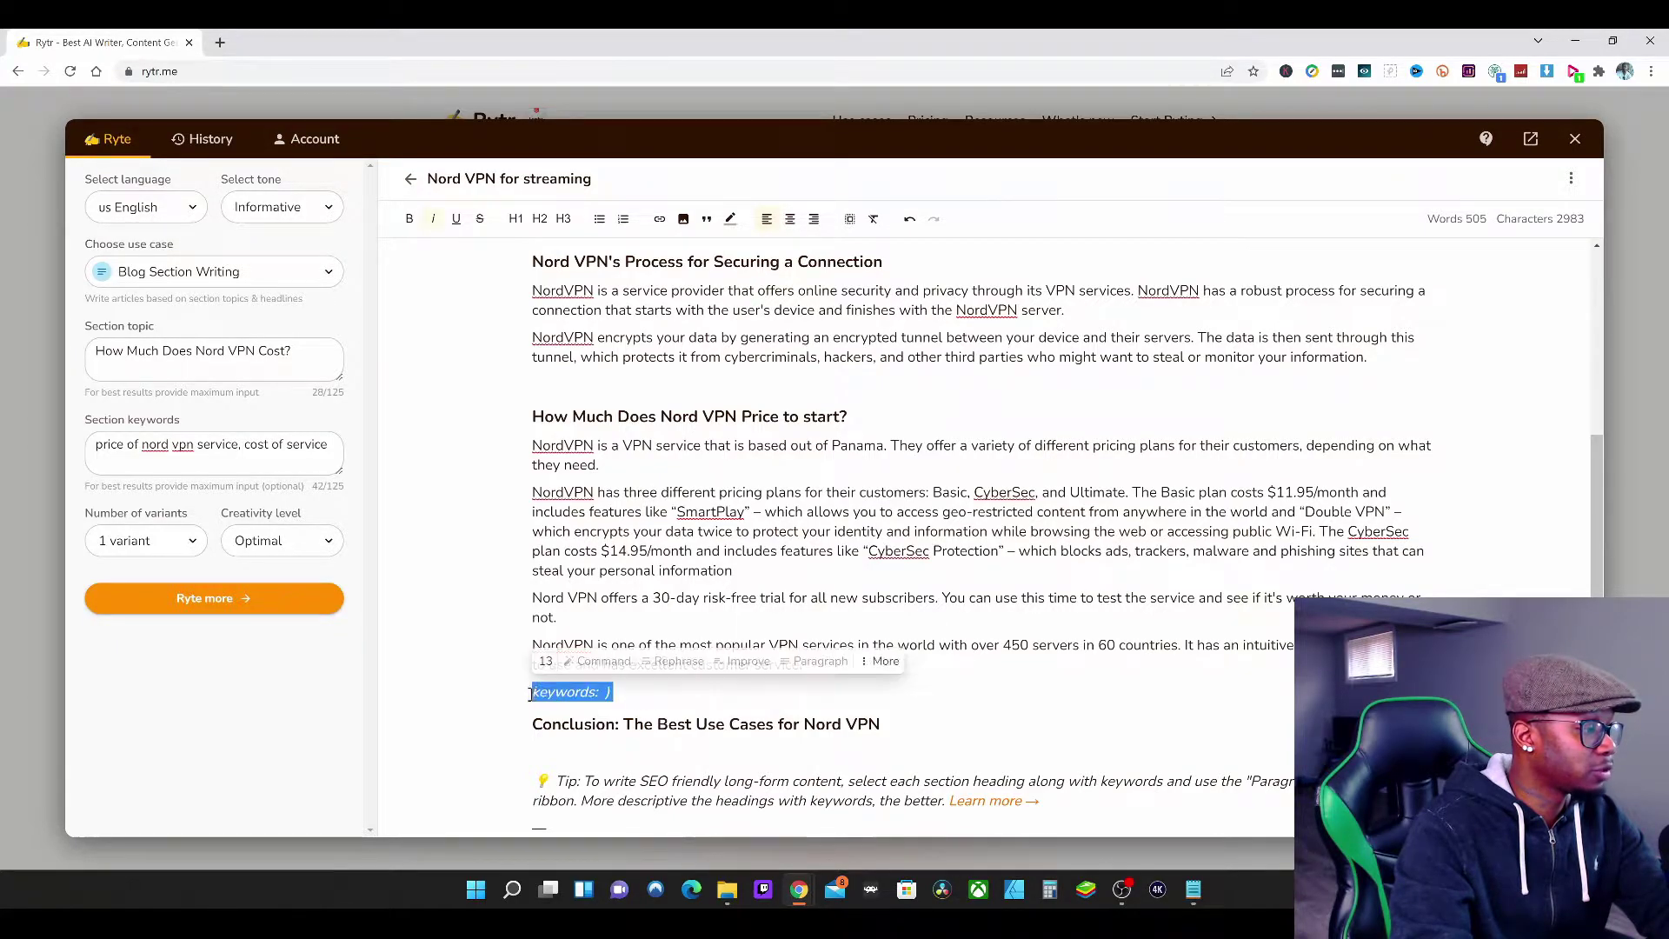
{"action": "key", "text": "BackSpace"}
{"action": "key", "text": "BackSpace"}
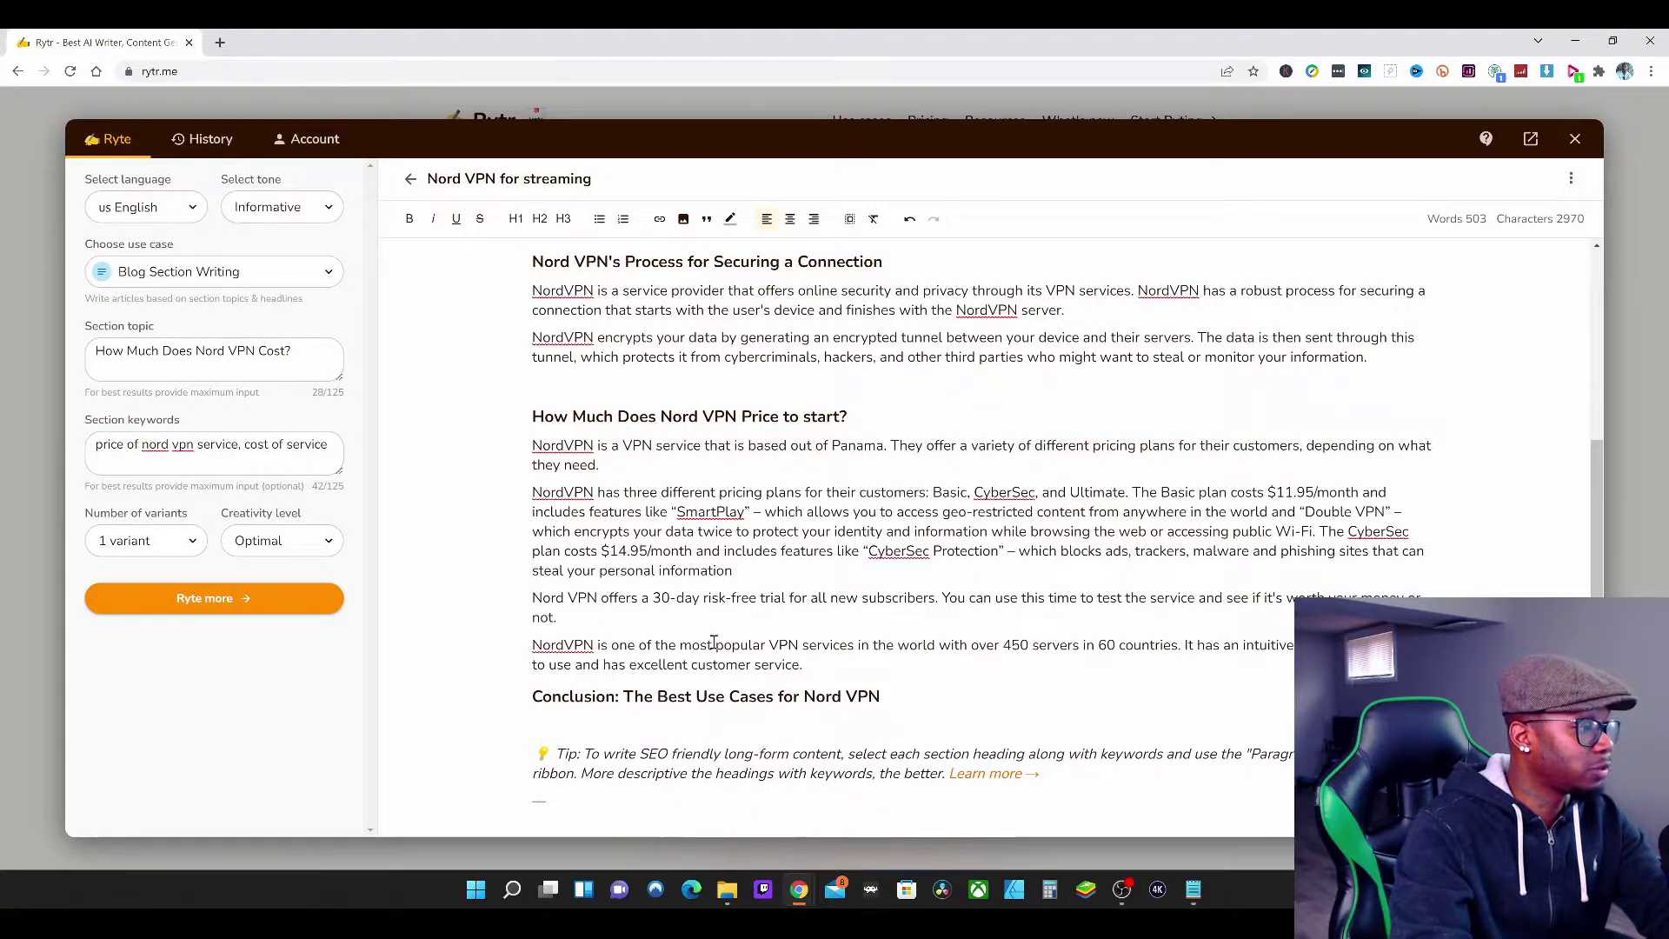
{"action": "left_click_drag", "start_coordinate": [805, 666], "coordinate": [534, 646]}
{"action": "left_click", "coordinate": [829, 671]}
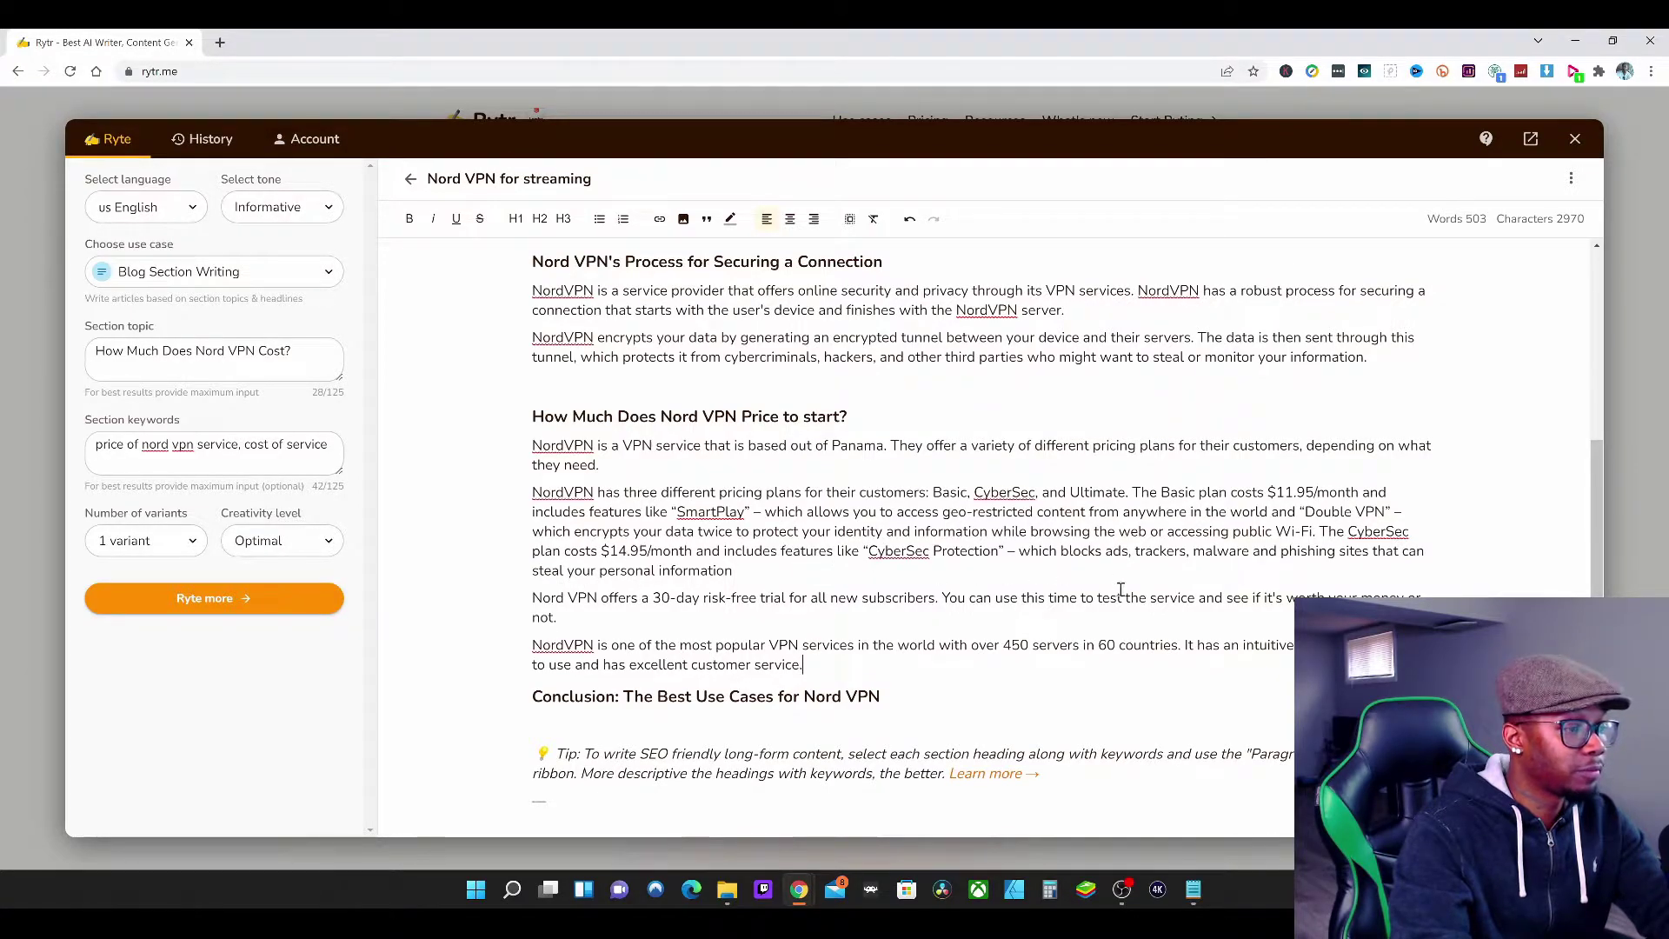
{"action": "key", "text": "Return"}
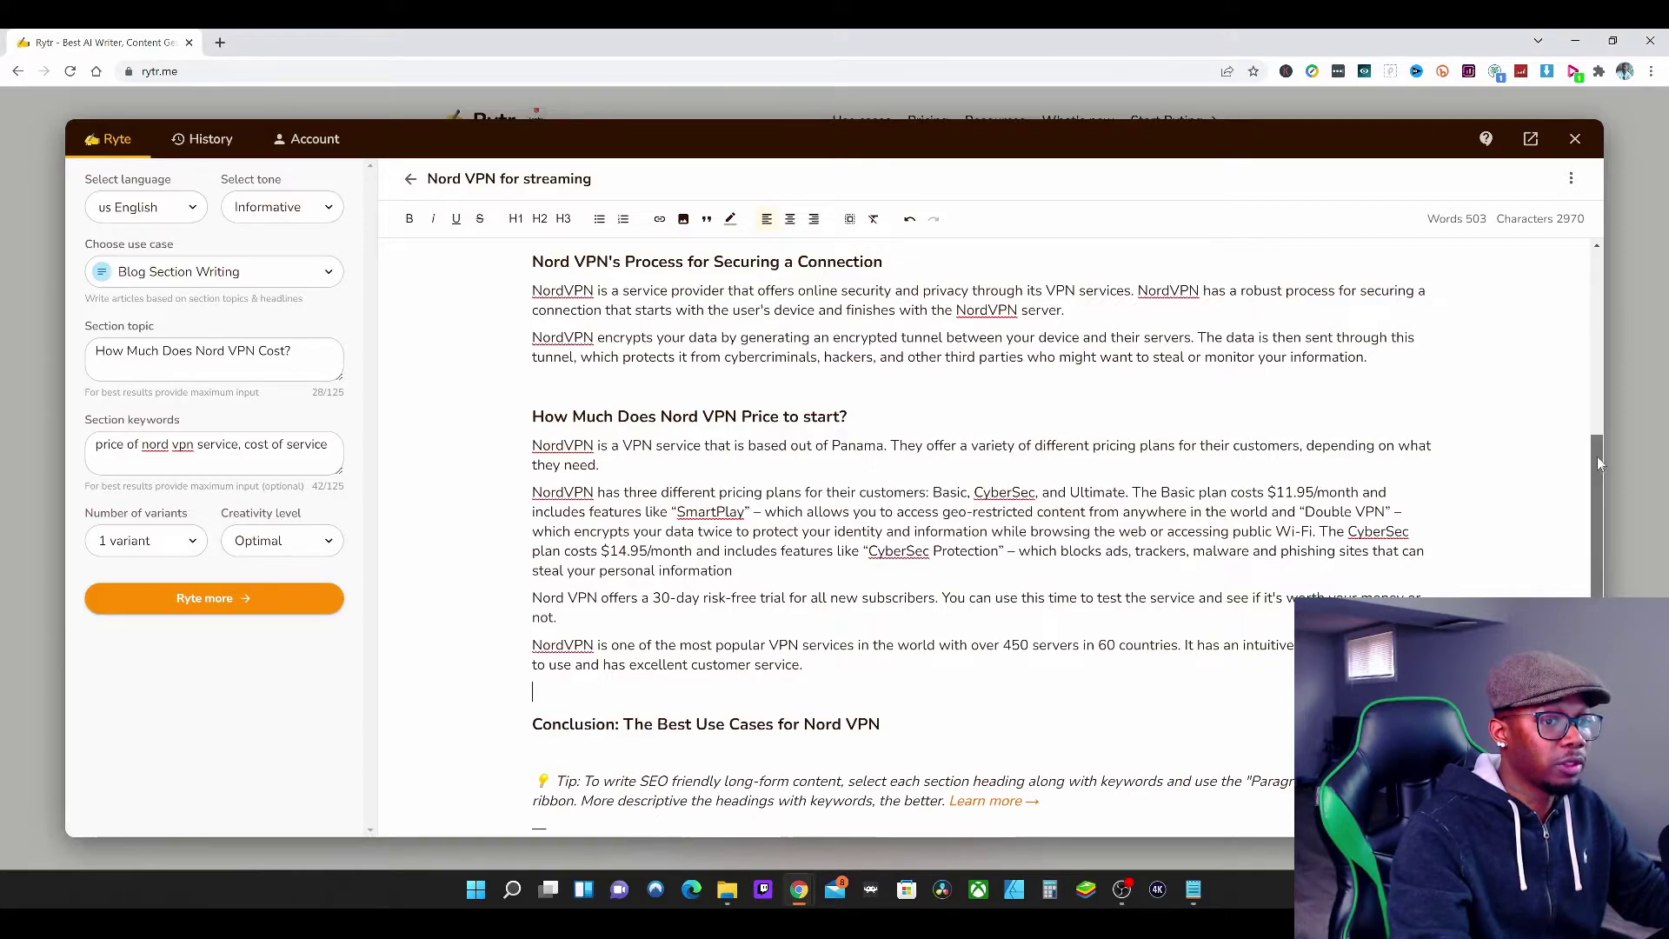
Step: Generate the conclusion's paragraph text from the heading words "The Best Use Cases for Nord VPN"
{"action": "left_click_drag", "start_coordinate": [1598, 456], "coordinate": [1607, 499]}
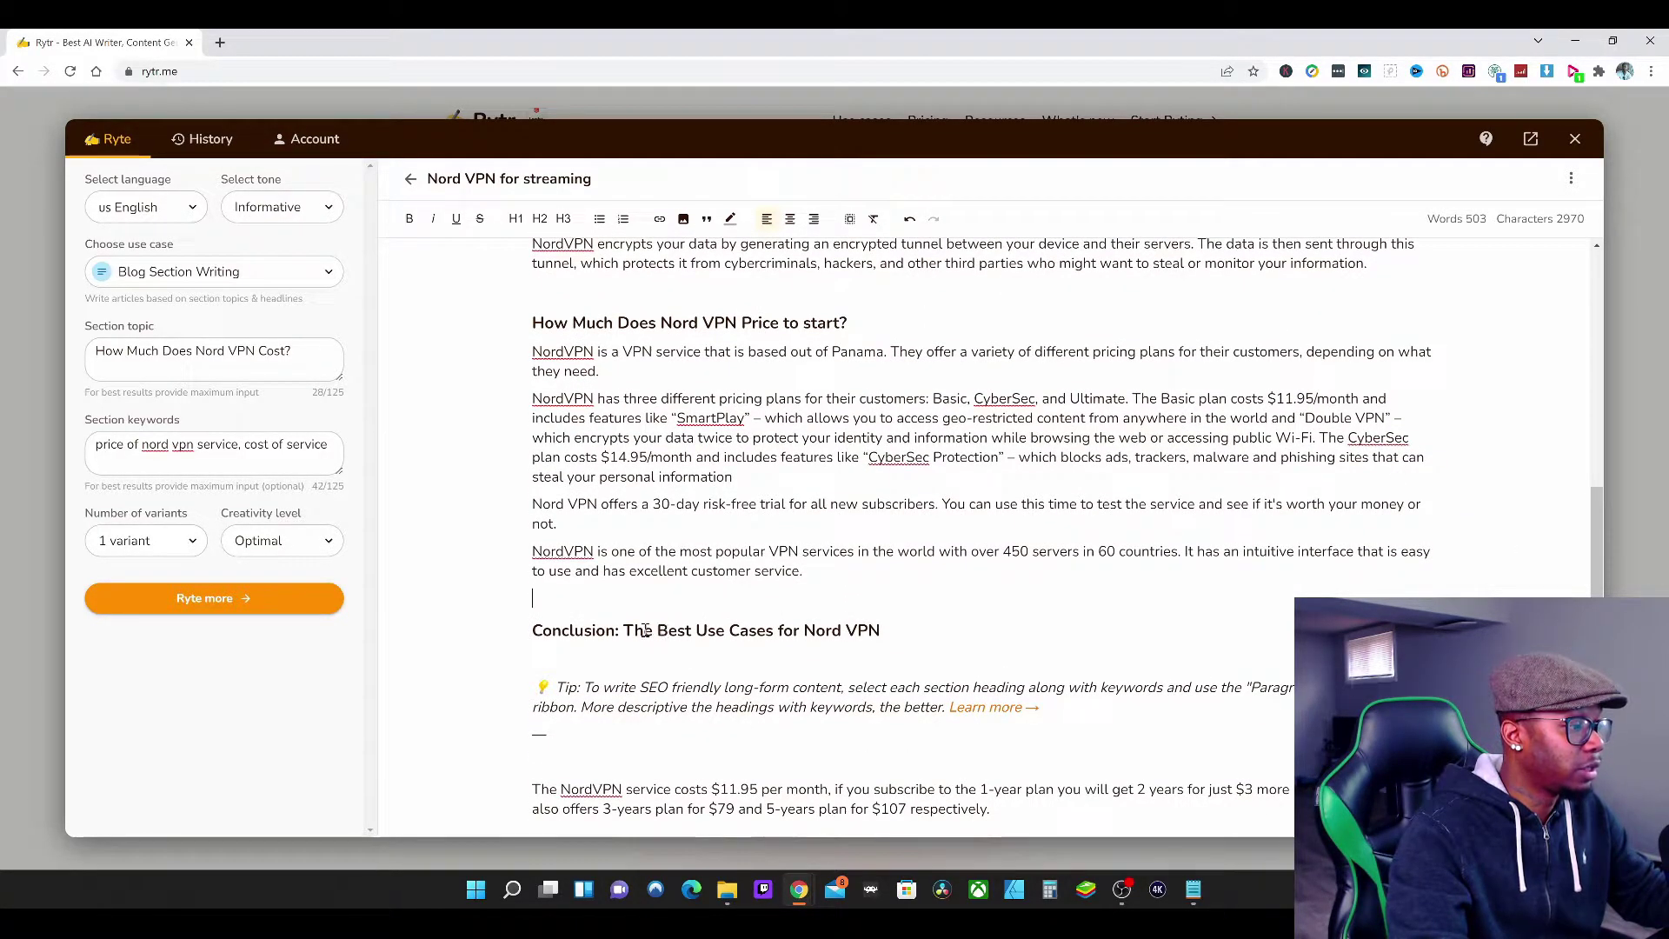
{"action": "left_click_drag", "start_coordinate": [884, 629], "coordinate": [625, 630]}
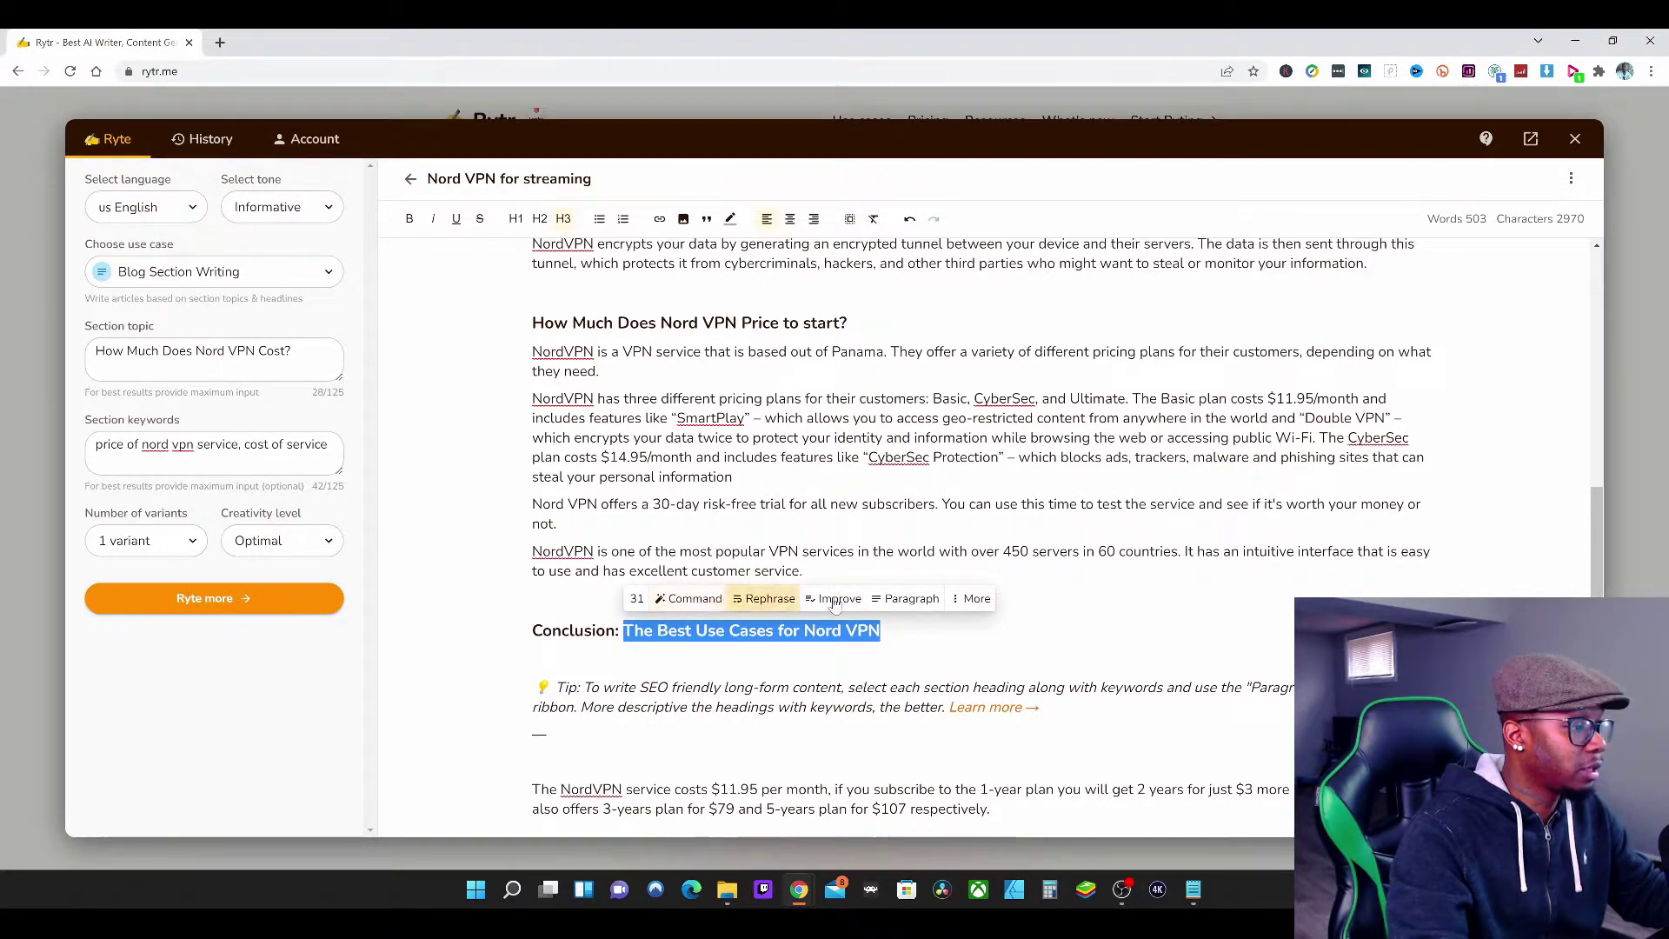
{"action": "left_click", "coordinate": [918, 602]}
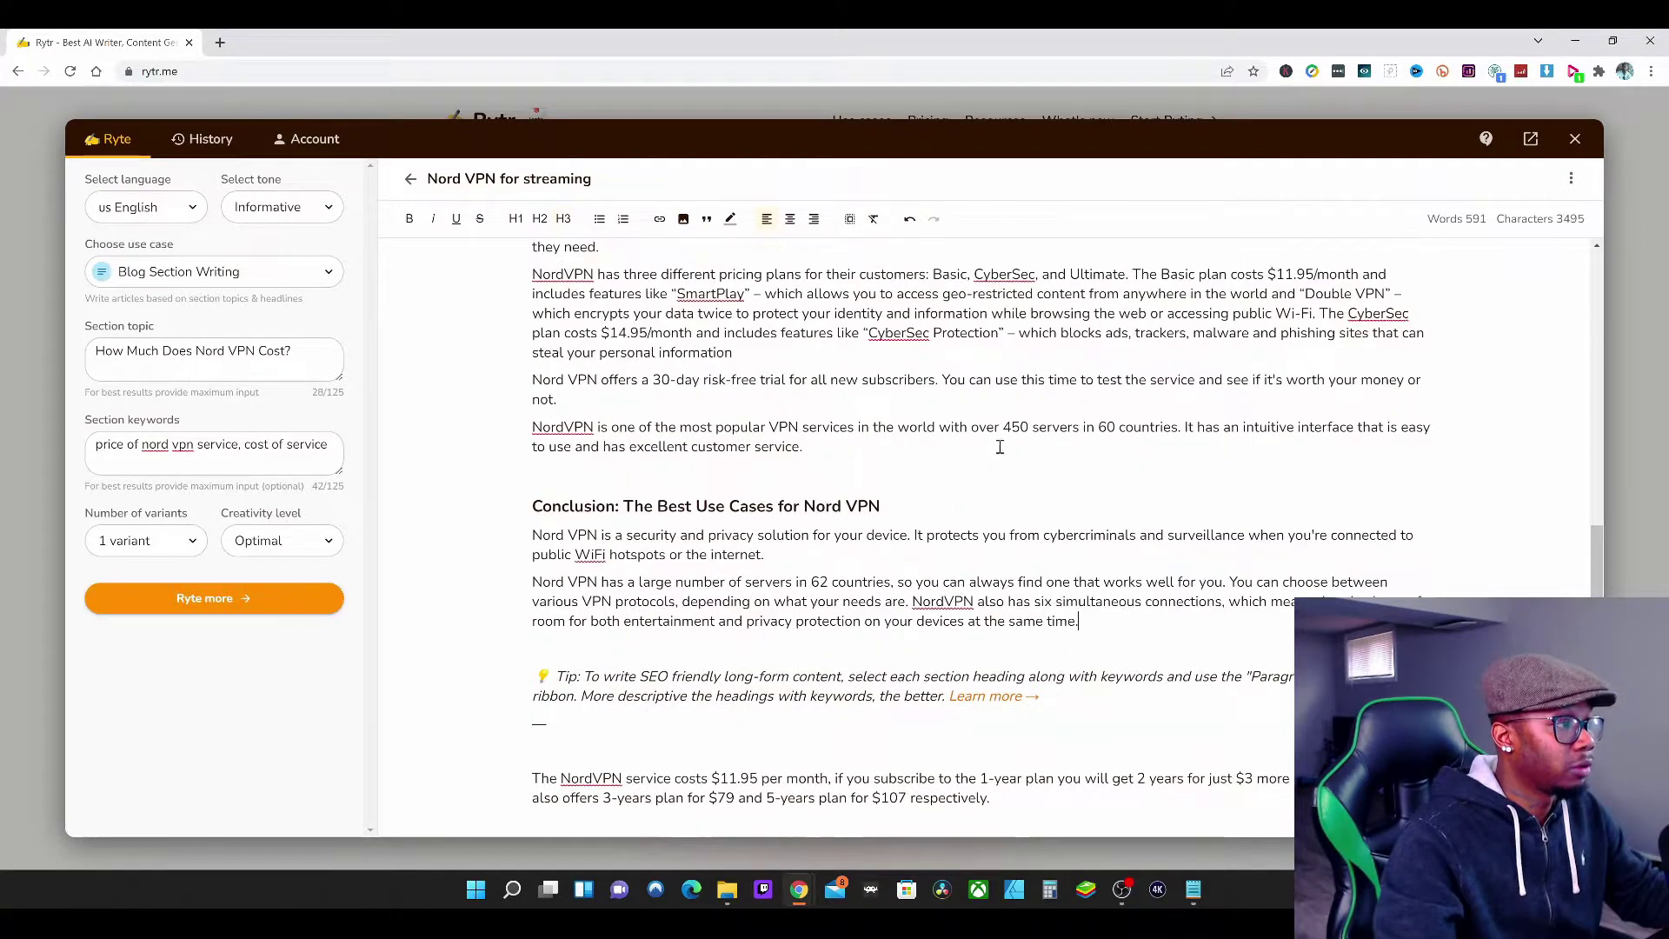
Step: Delete the leftover pricing paragraph beginning "The NordVPN service costs" and the SEO tip below the conclusion
{"action": "left_click_drag", "start_coordinate": [991, 798], "coordinate": [533, 778]}
{"action": "key", "text": "BackSpace"}
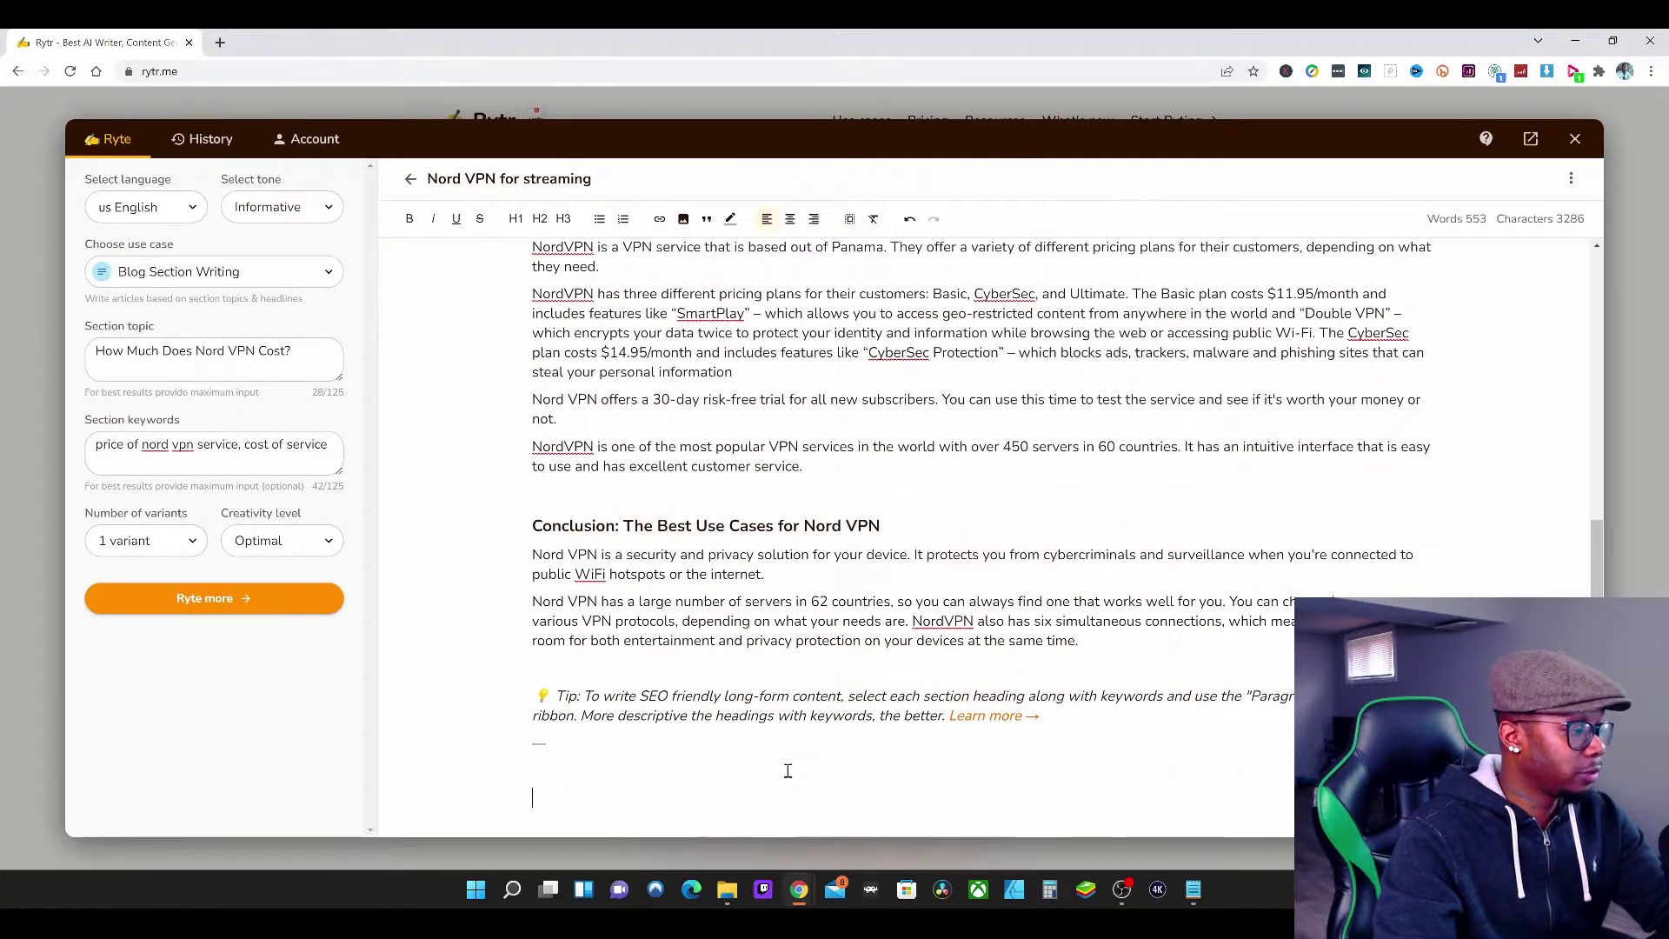
{"action": "left_click_drag", "start_coordinate": [999, 754], "coordinate": [532, 722]}
{"action": "key", "text": "BackSpace"}
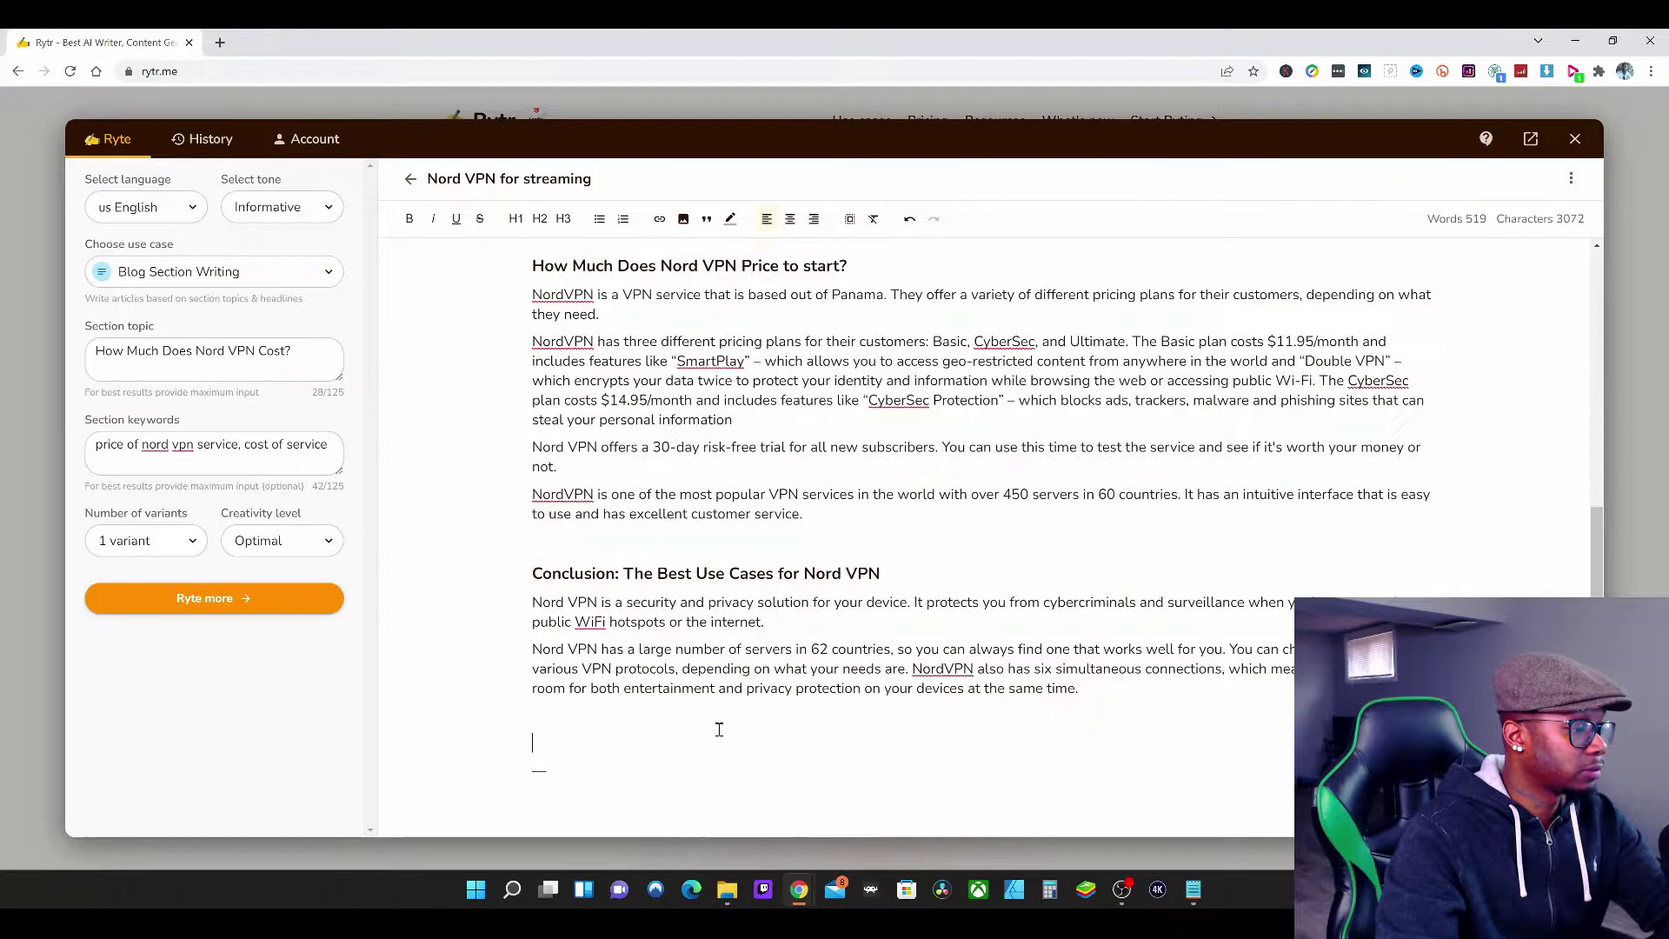
Step: Delete the leftover dash line below the conclusion and add blank lines after the last paragraph
{"action": "left_click", "coordinate": [656, 767]}
{"action": "key", "text": "BackSpace"}
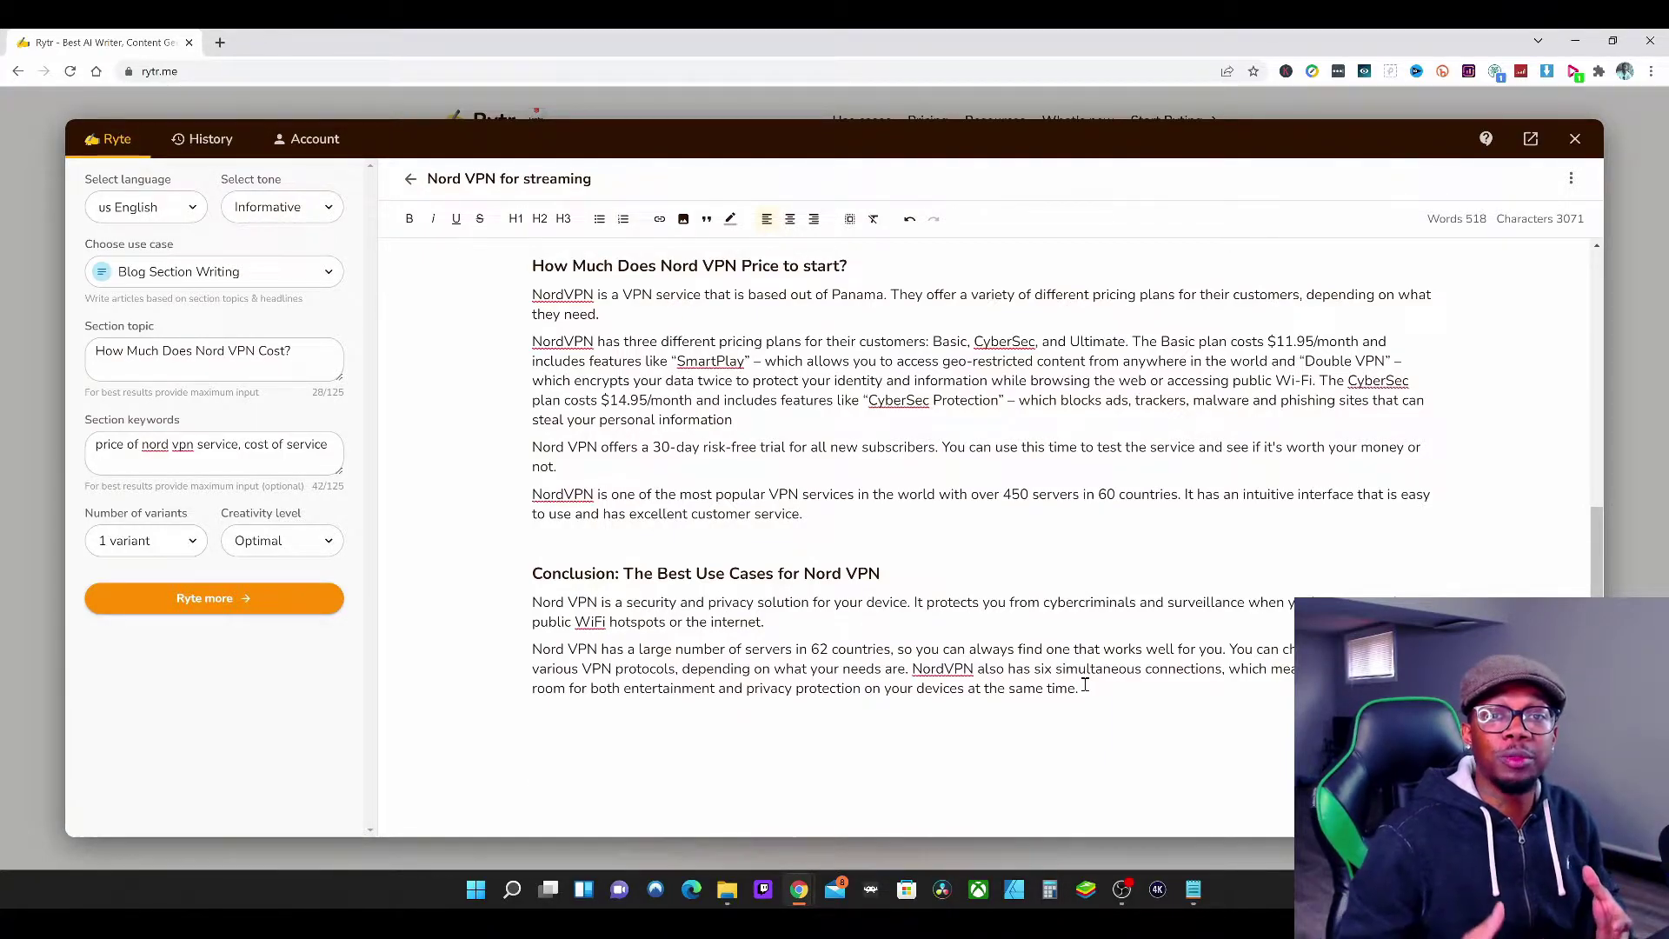
{"action": "key", "text": "Return"}
{"action": "key", "text": "Return"}
{"action": "key", "text": "Return"}
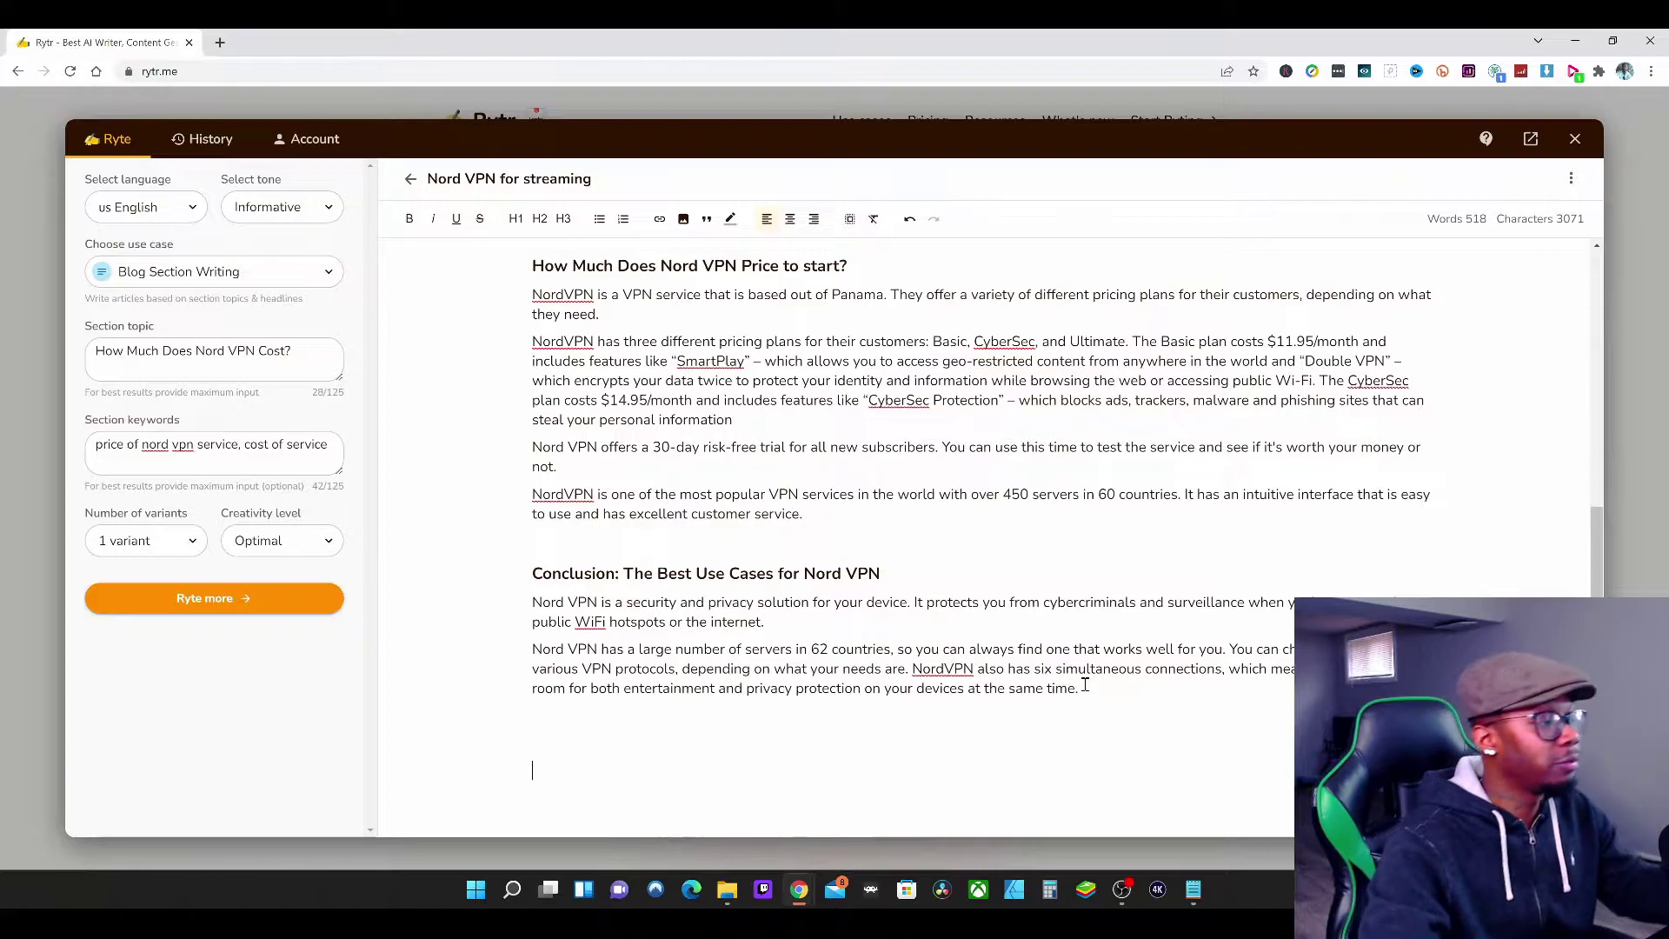
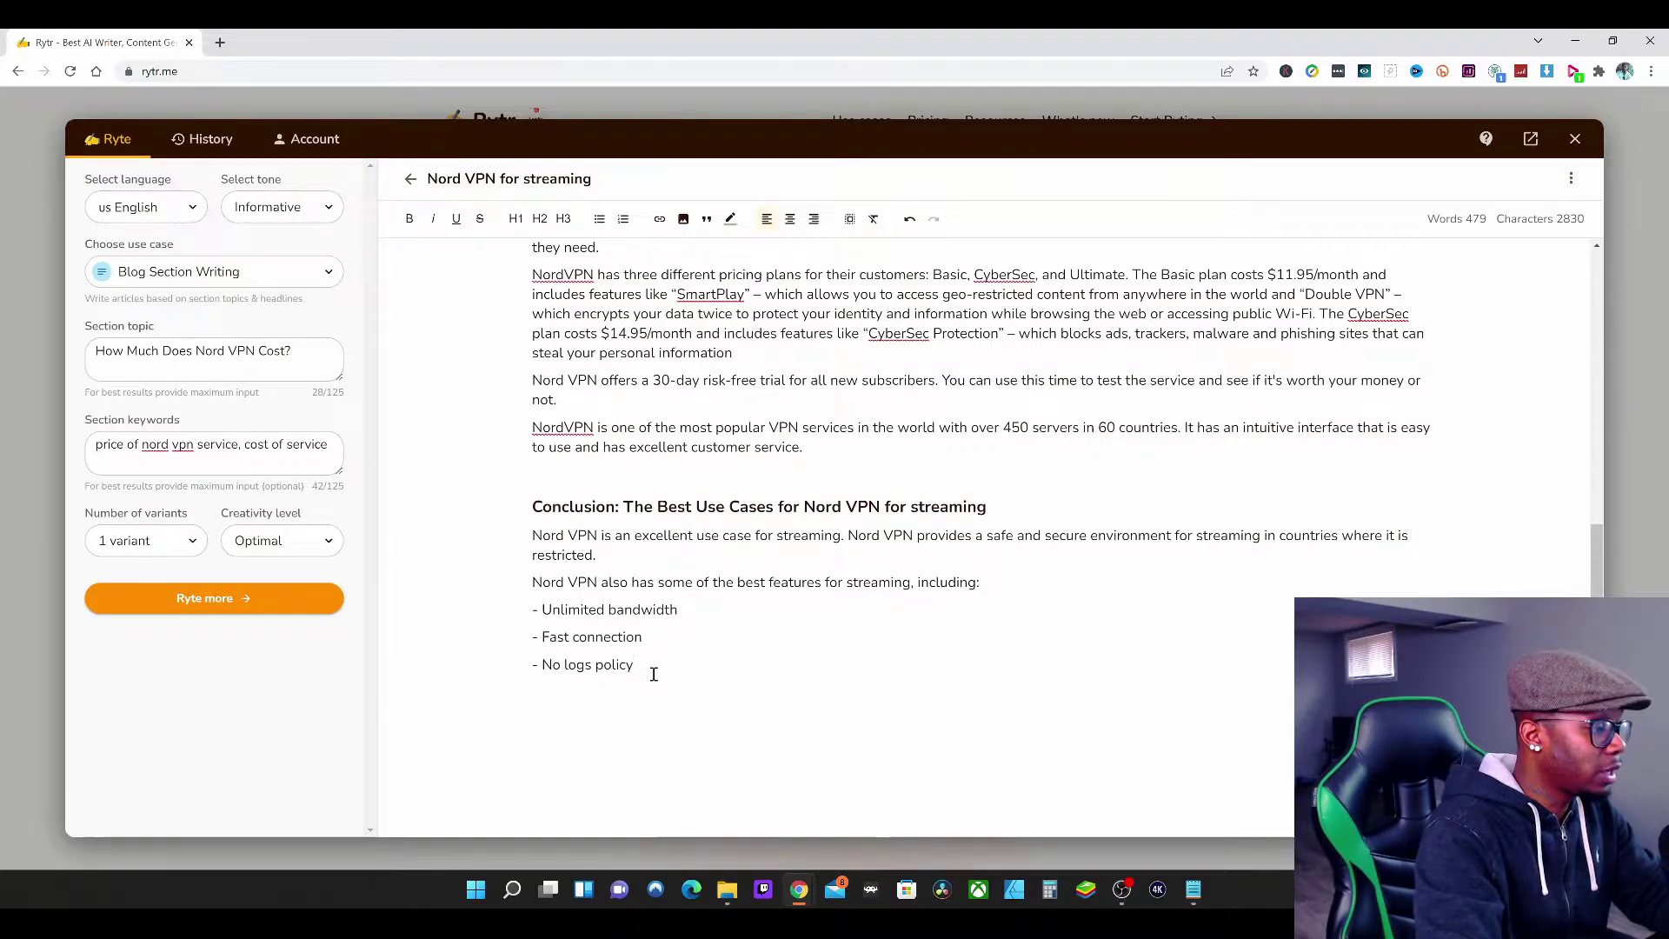
Step: Add the question "How can Nord VPN protect me from my ISP?" below the "No logs policy" line and generate a paragraph from it
{"action": "key", "text": "Return"}
{"action": "key", "text": "Return"}
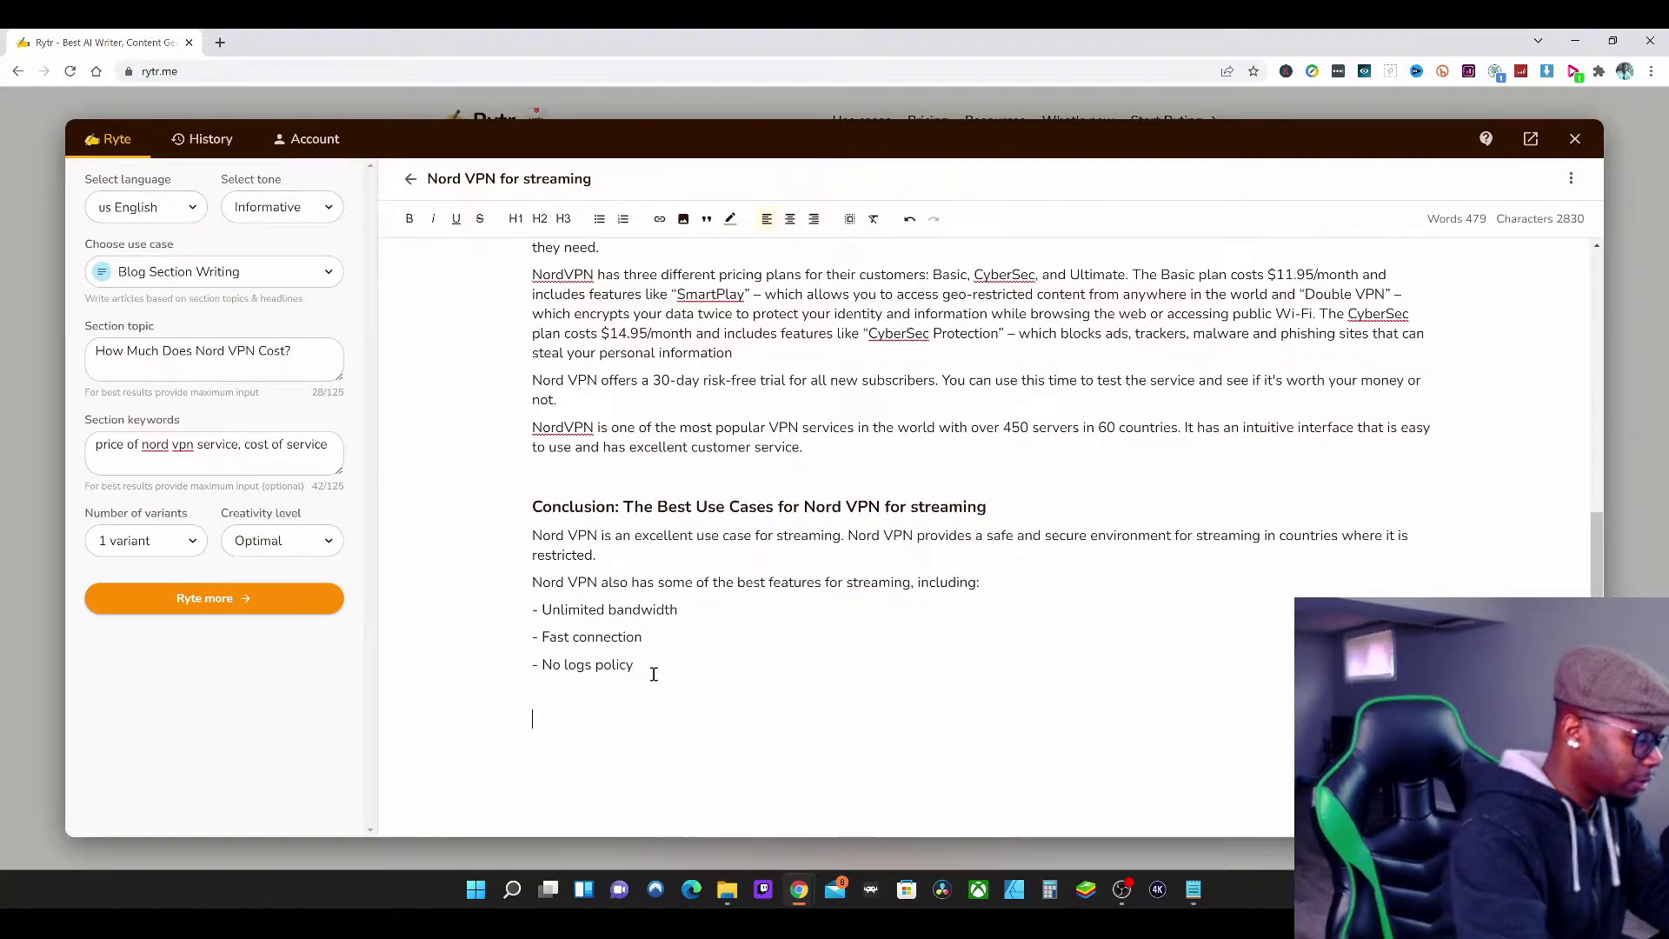
{"action": "type", "text": "How "}
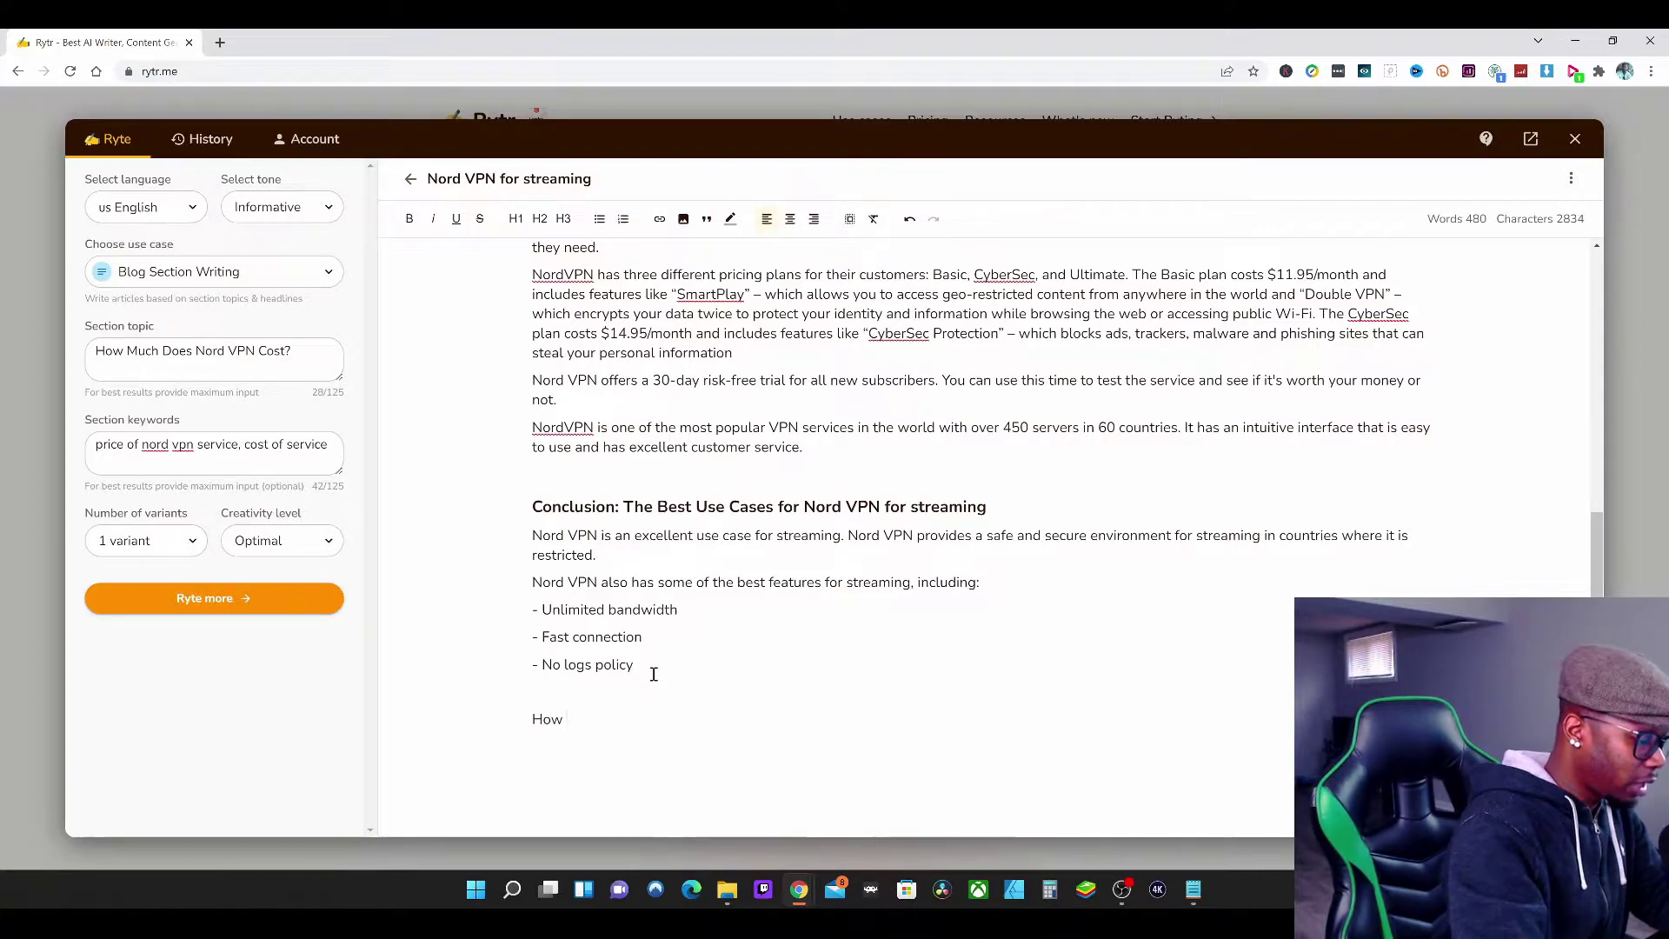
{"action": "type", "text": "dan "}
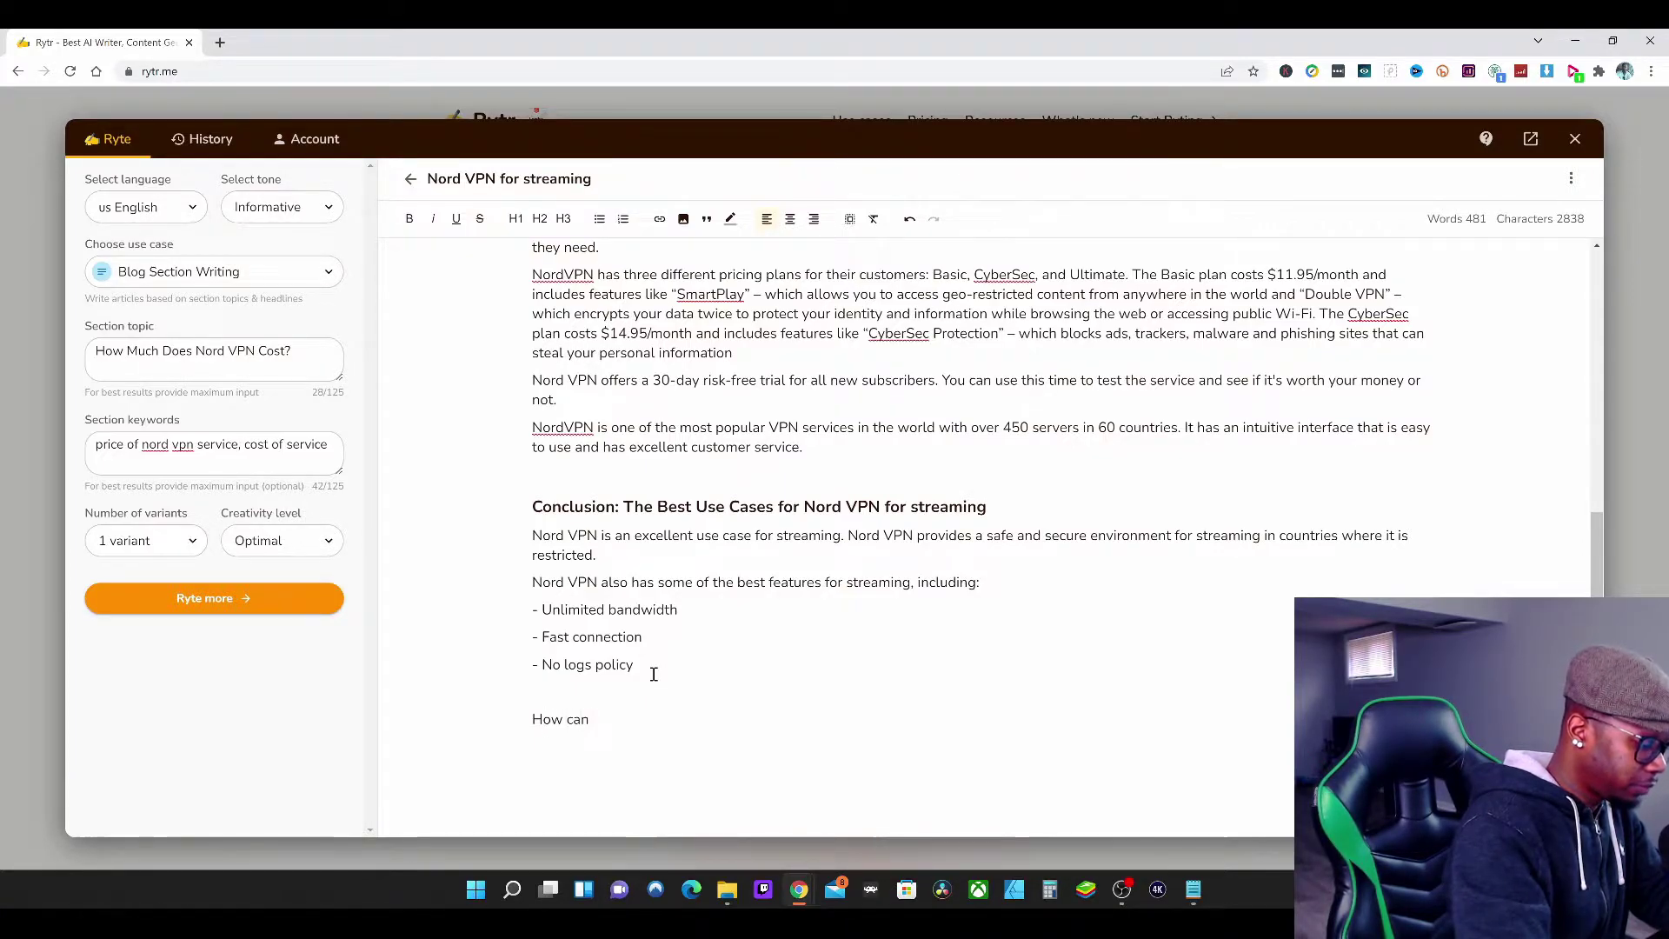
{"action": "type", "text": "Nord V"}
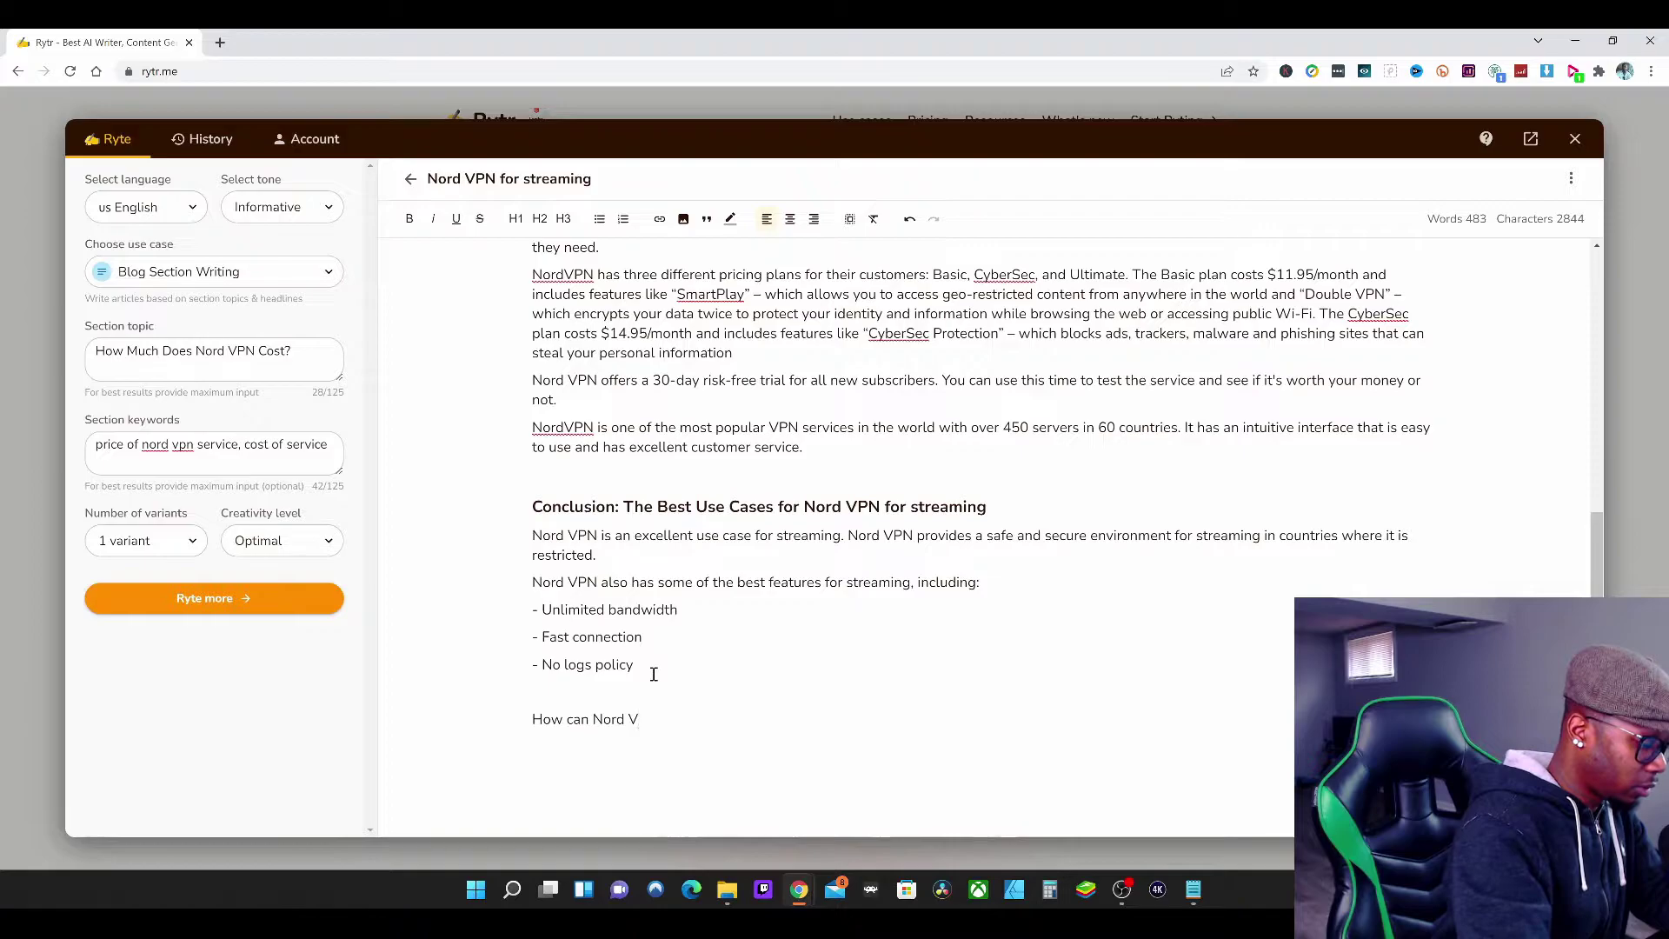
{"action": "type", "text": "PN "}
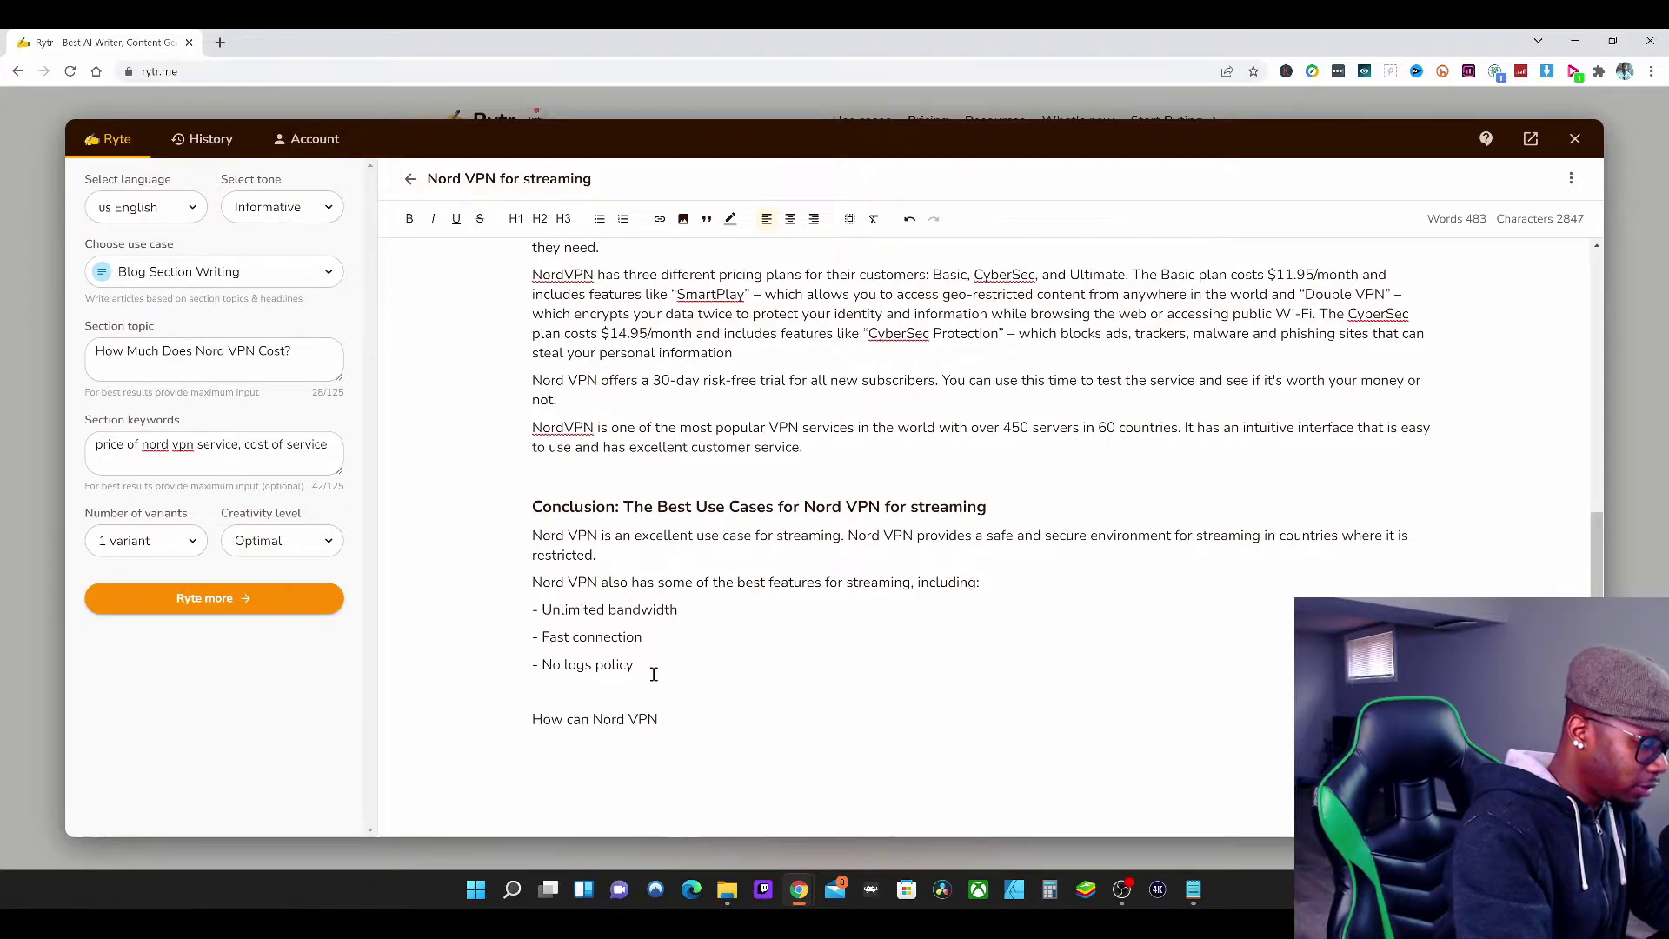
{"action": "type", "text": "protect "}
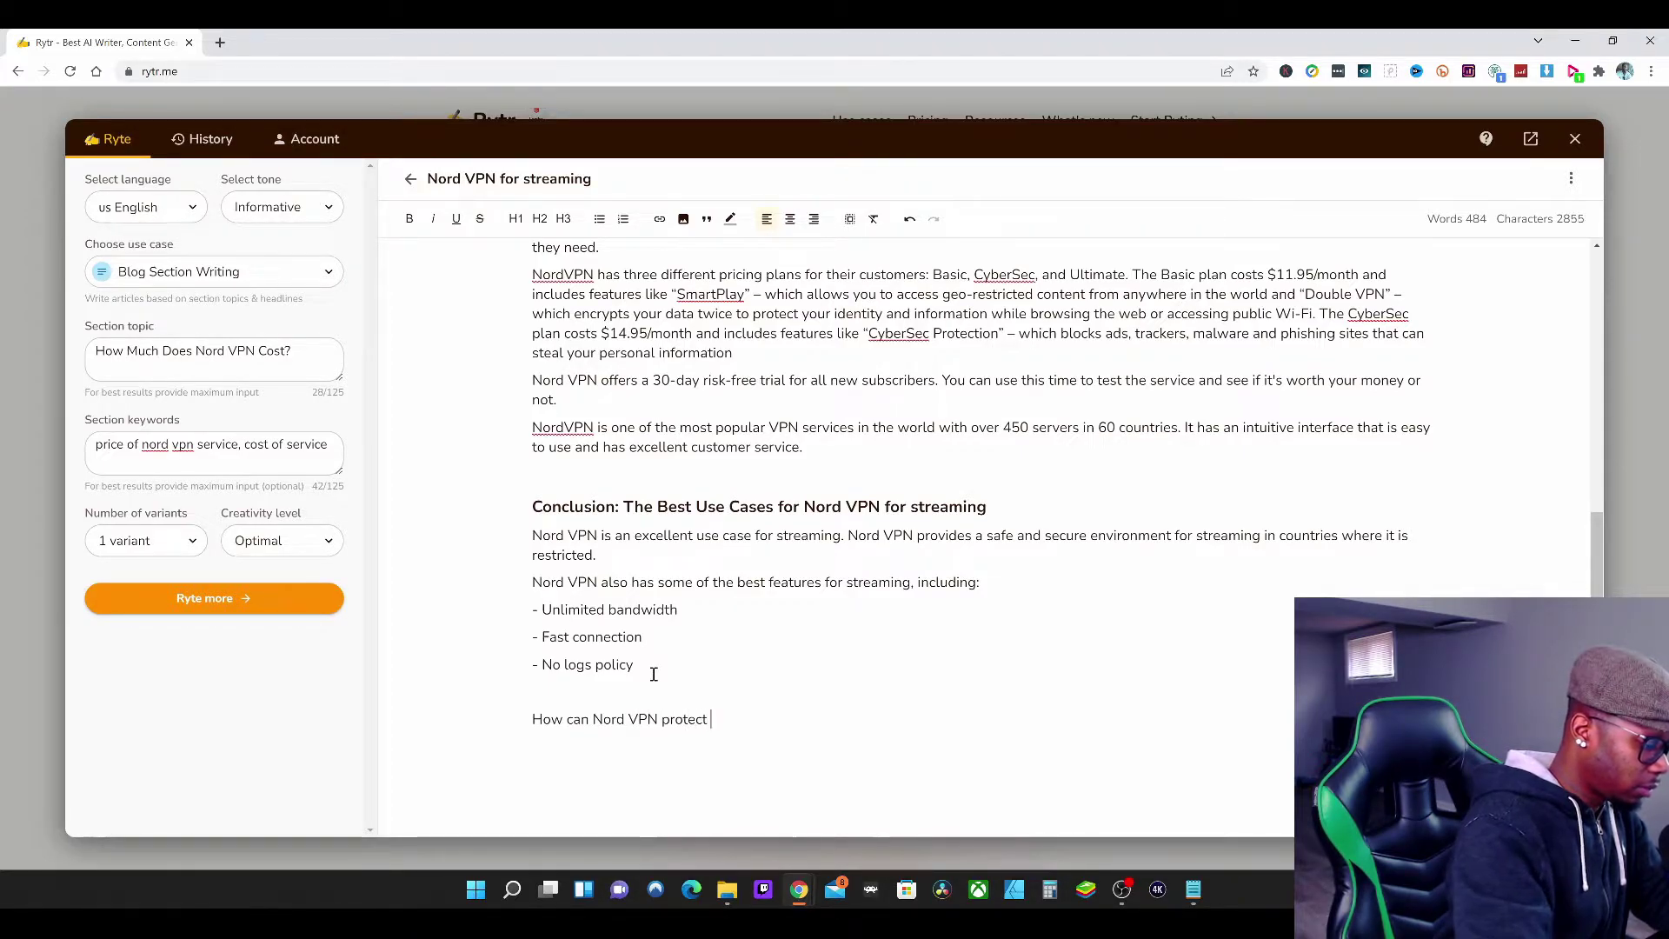
{"action": "type", "text": "me from my "}
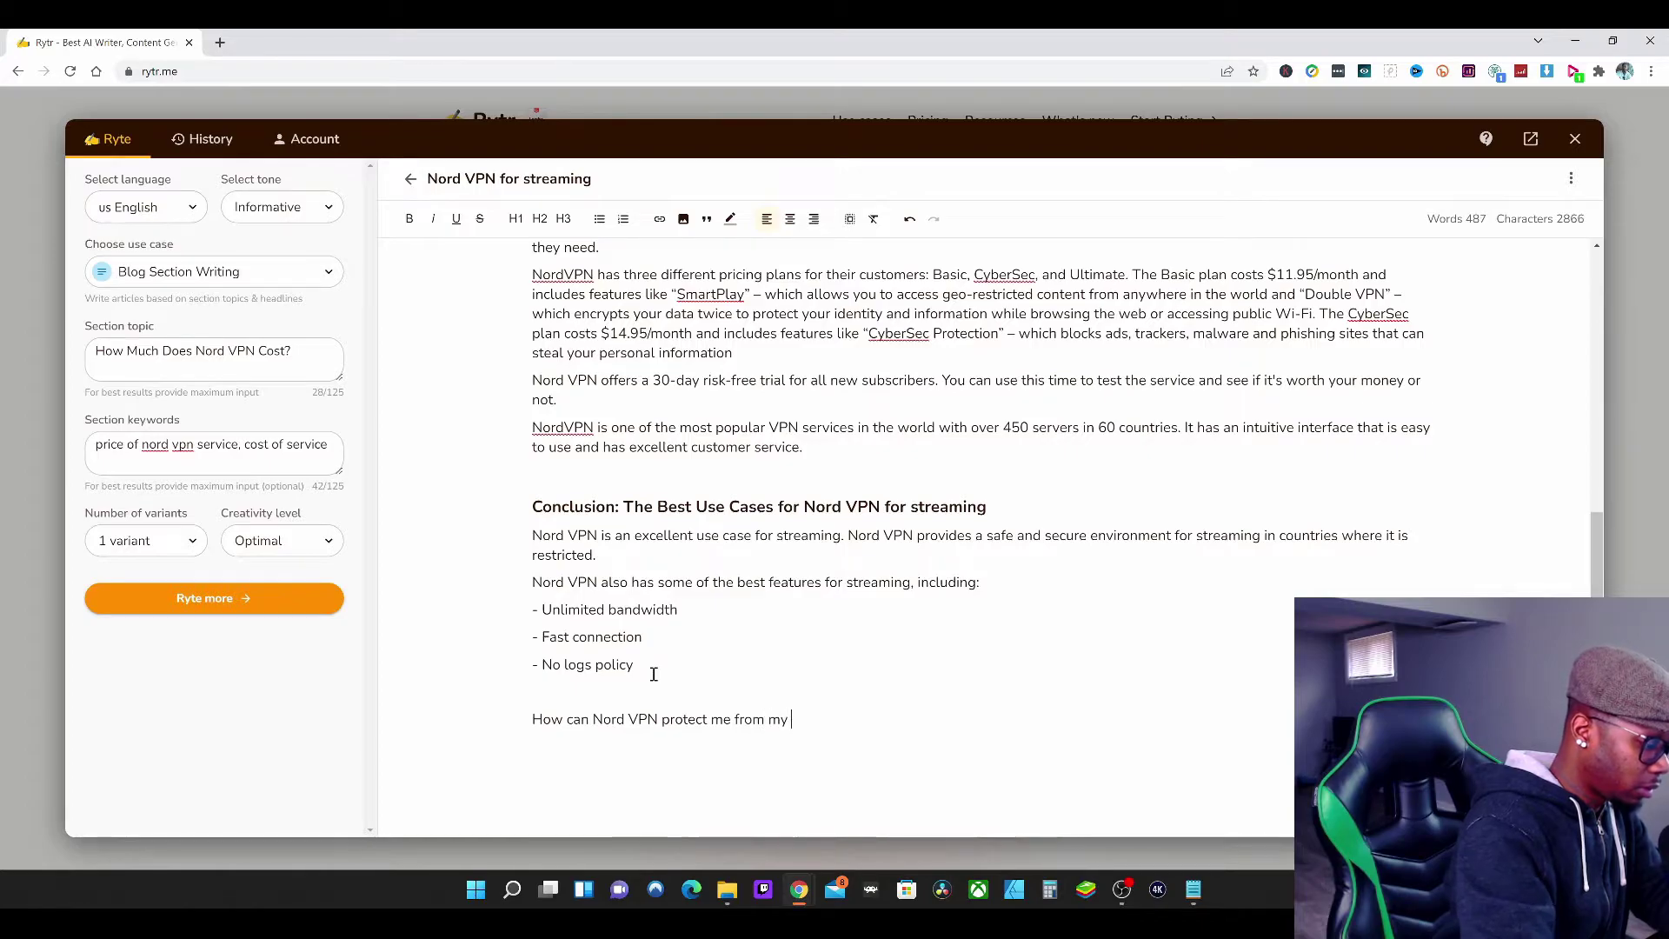
{"action": "type", "text": "ISP"}
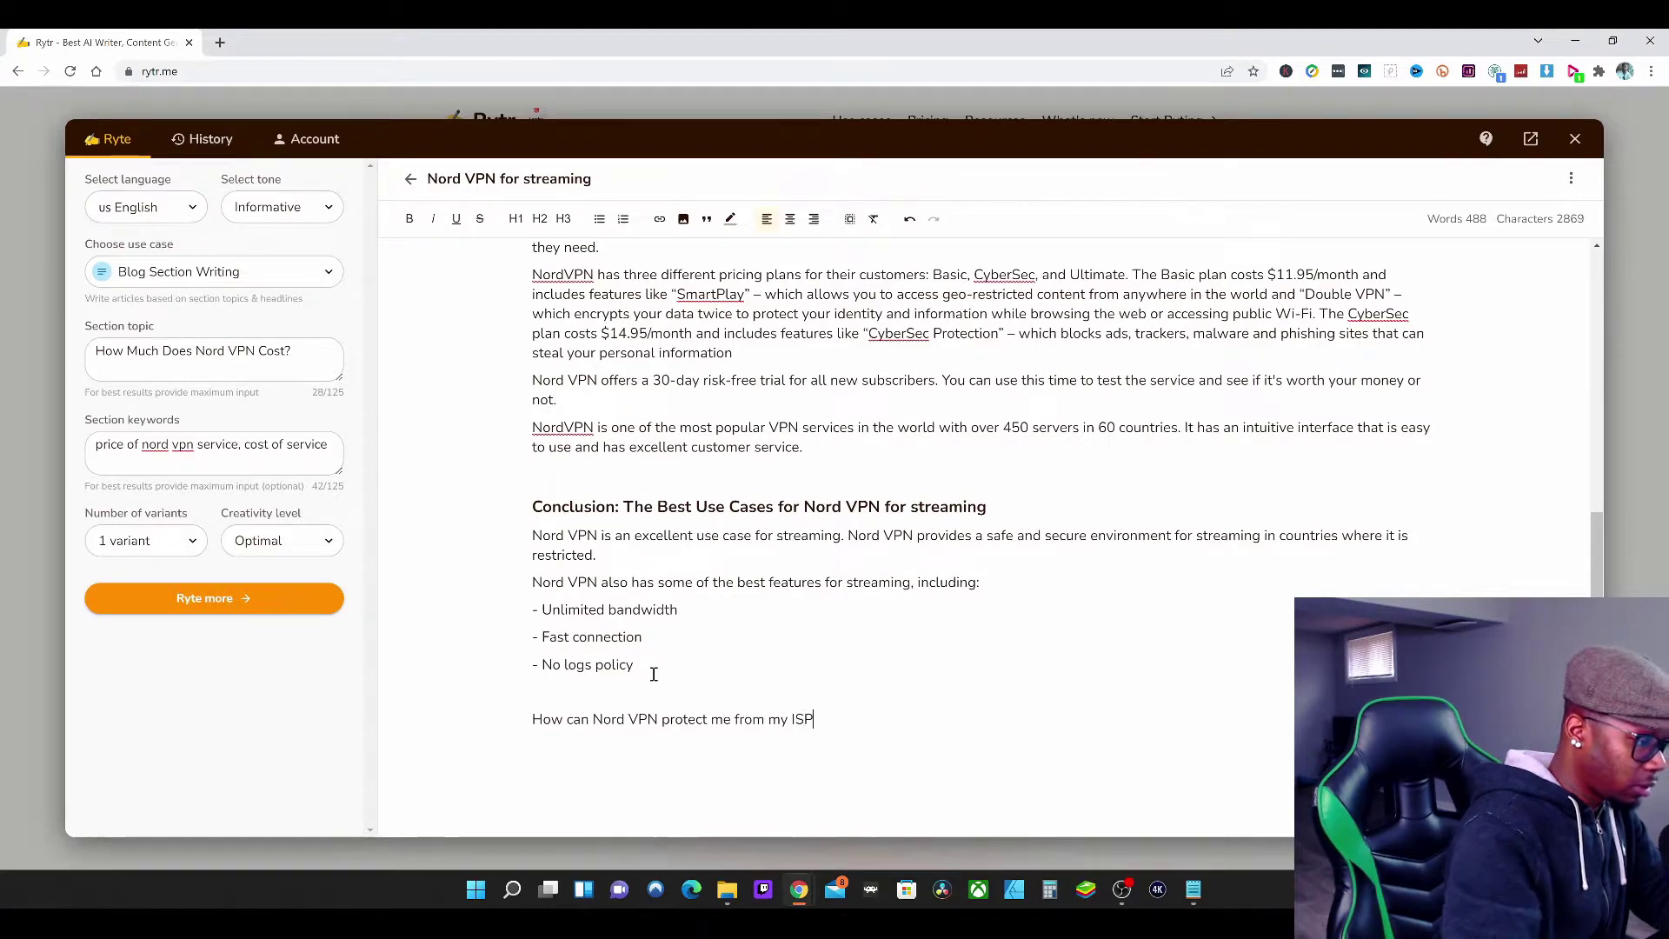
{"action": "type", "text": "?"}
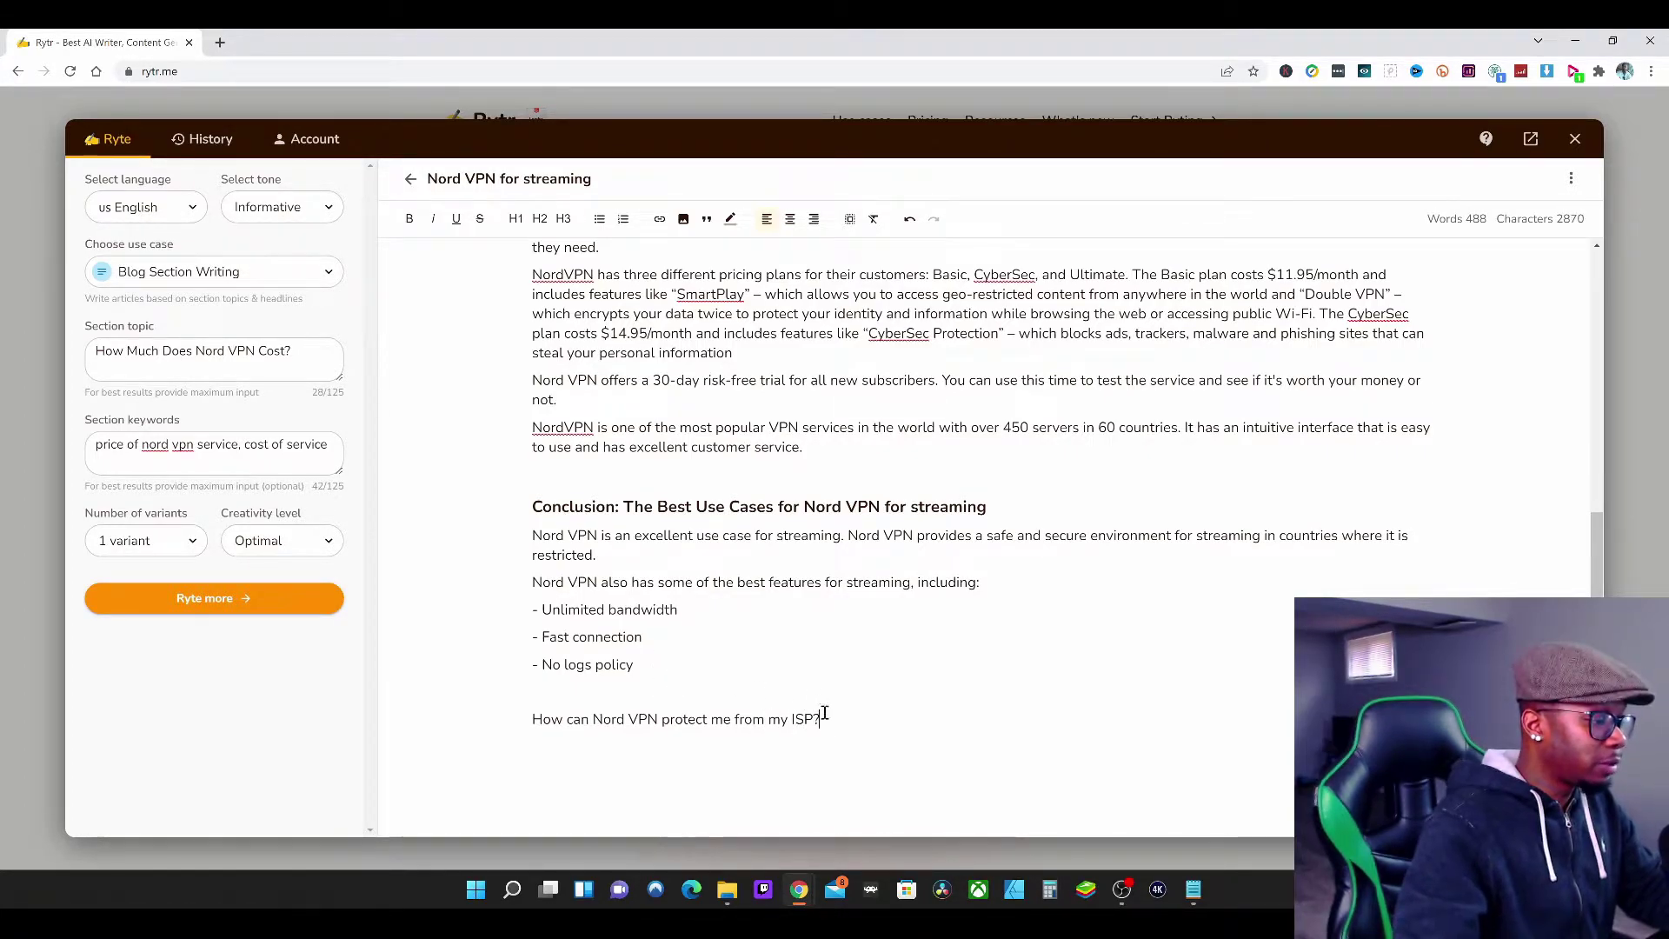
{"action": "left_click_drag", "start_coordinate": [820, 720], "coordinate": [536, 720]}
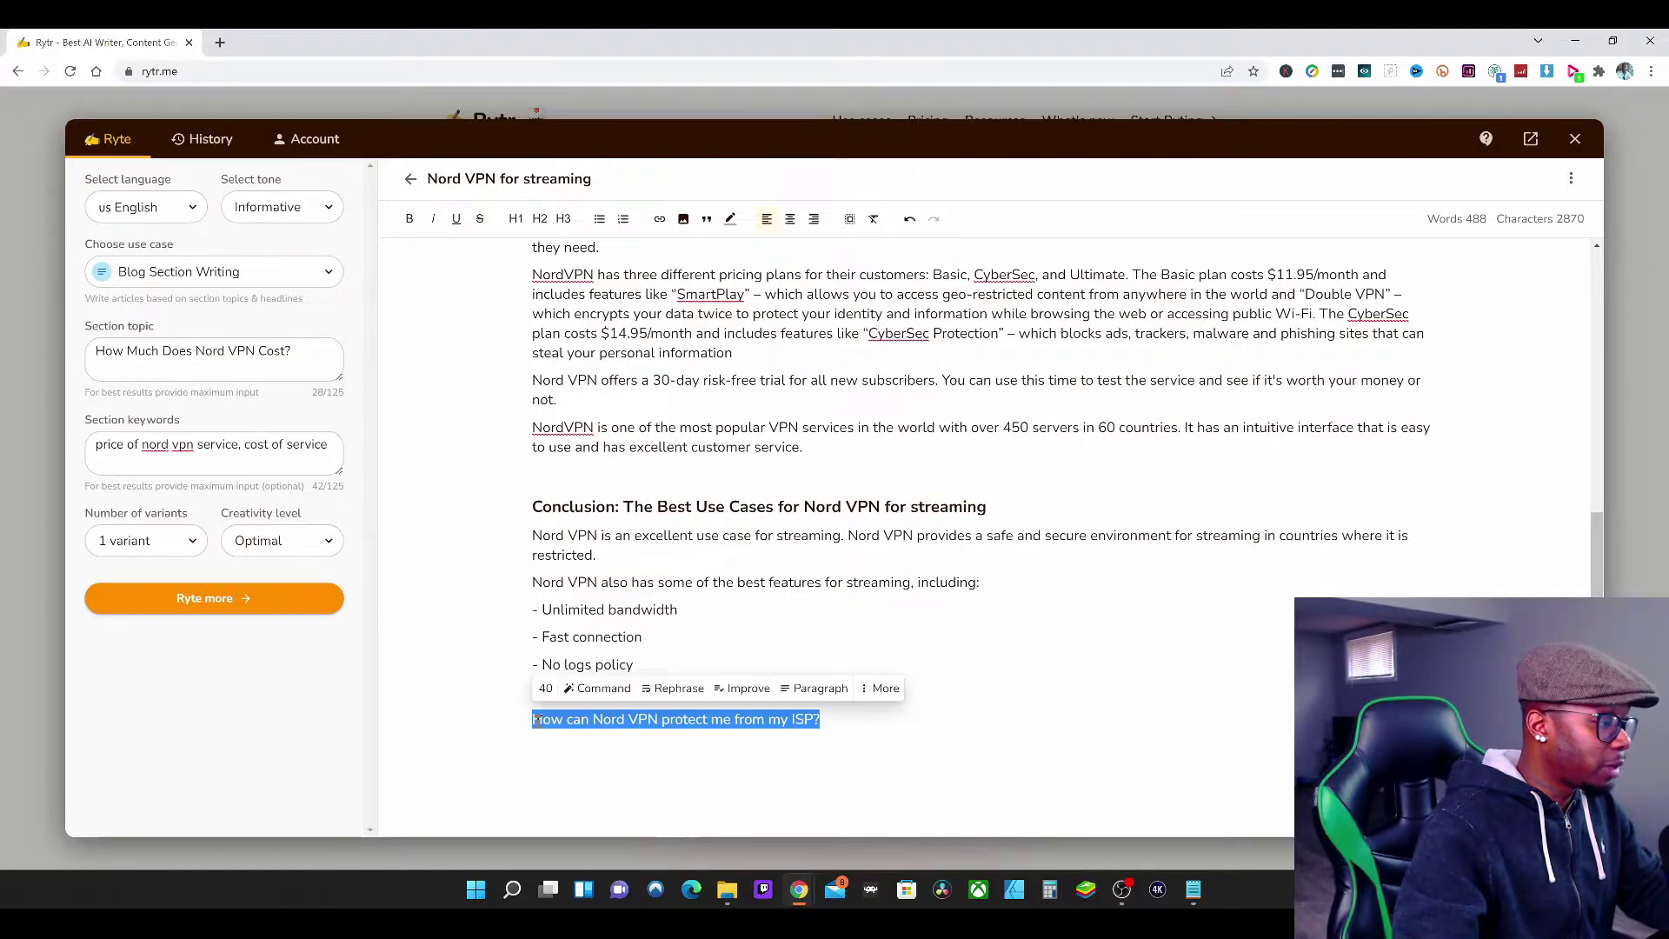
{"action": "left_click", "coordinate": [818, 689]}
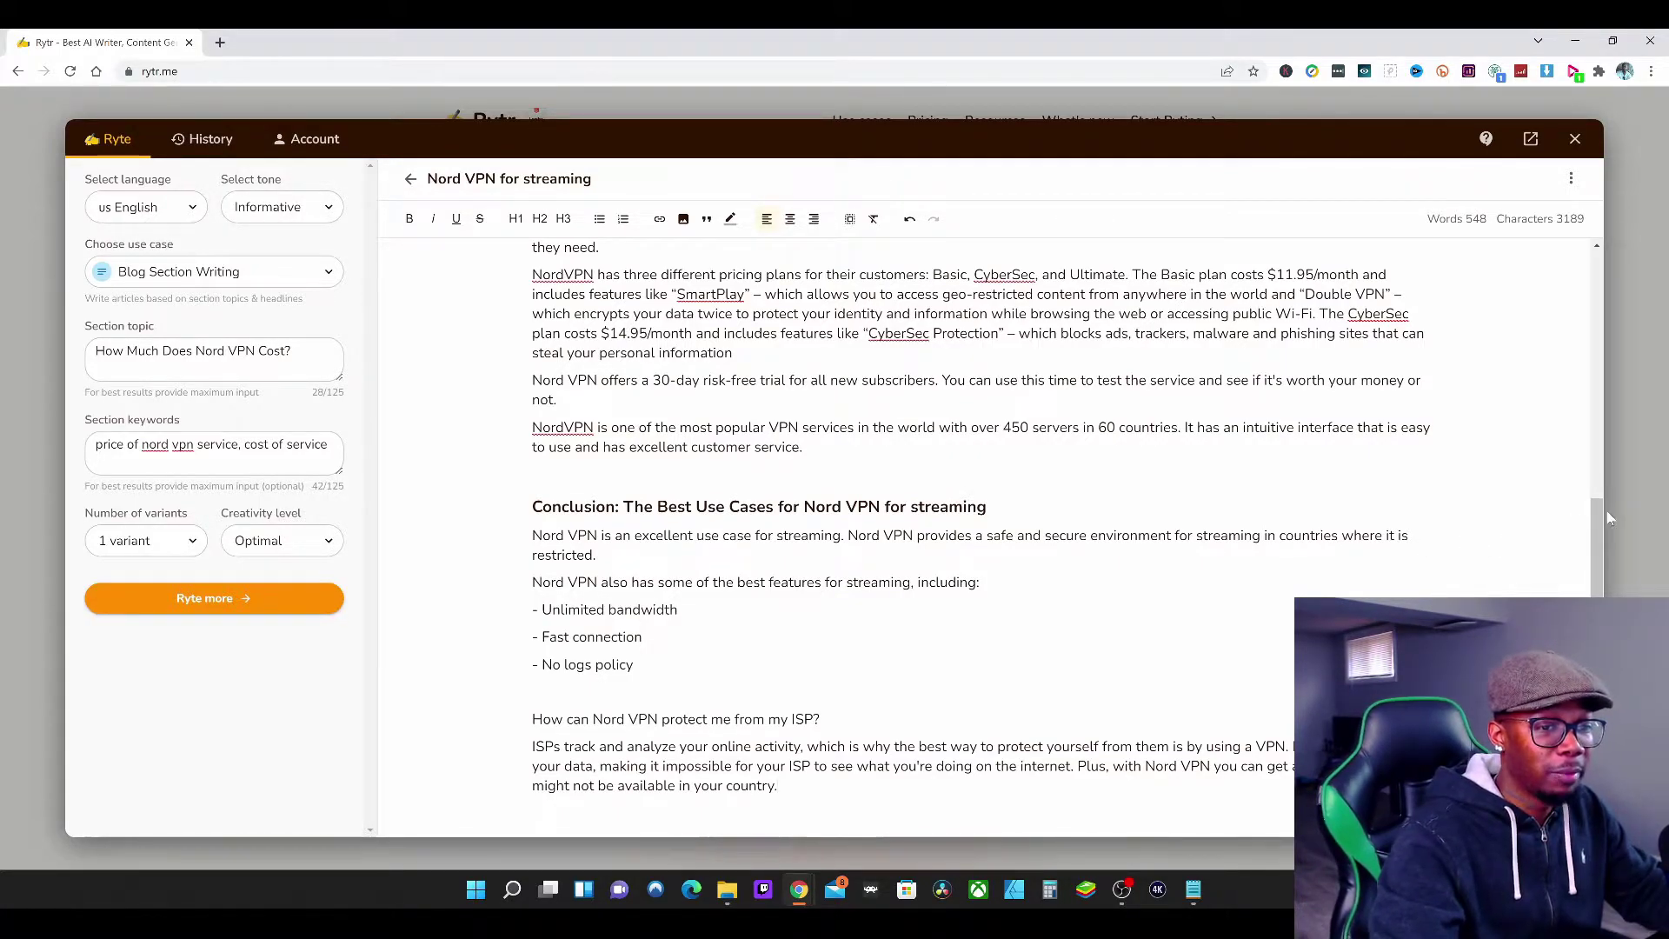
Step: Format the question "How can Nord VPN protect me from my ISP?" as an H2 heading
{"action": "left_click_drag", "start_coordinate": [1602, 510], "coordinate": [1602, 539]}
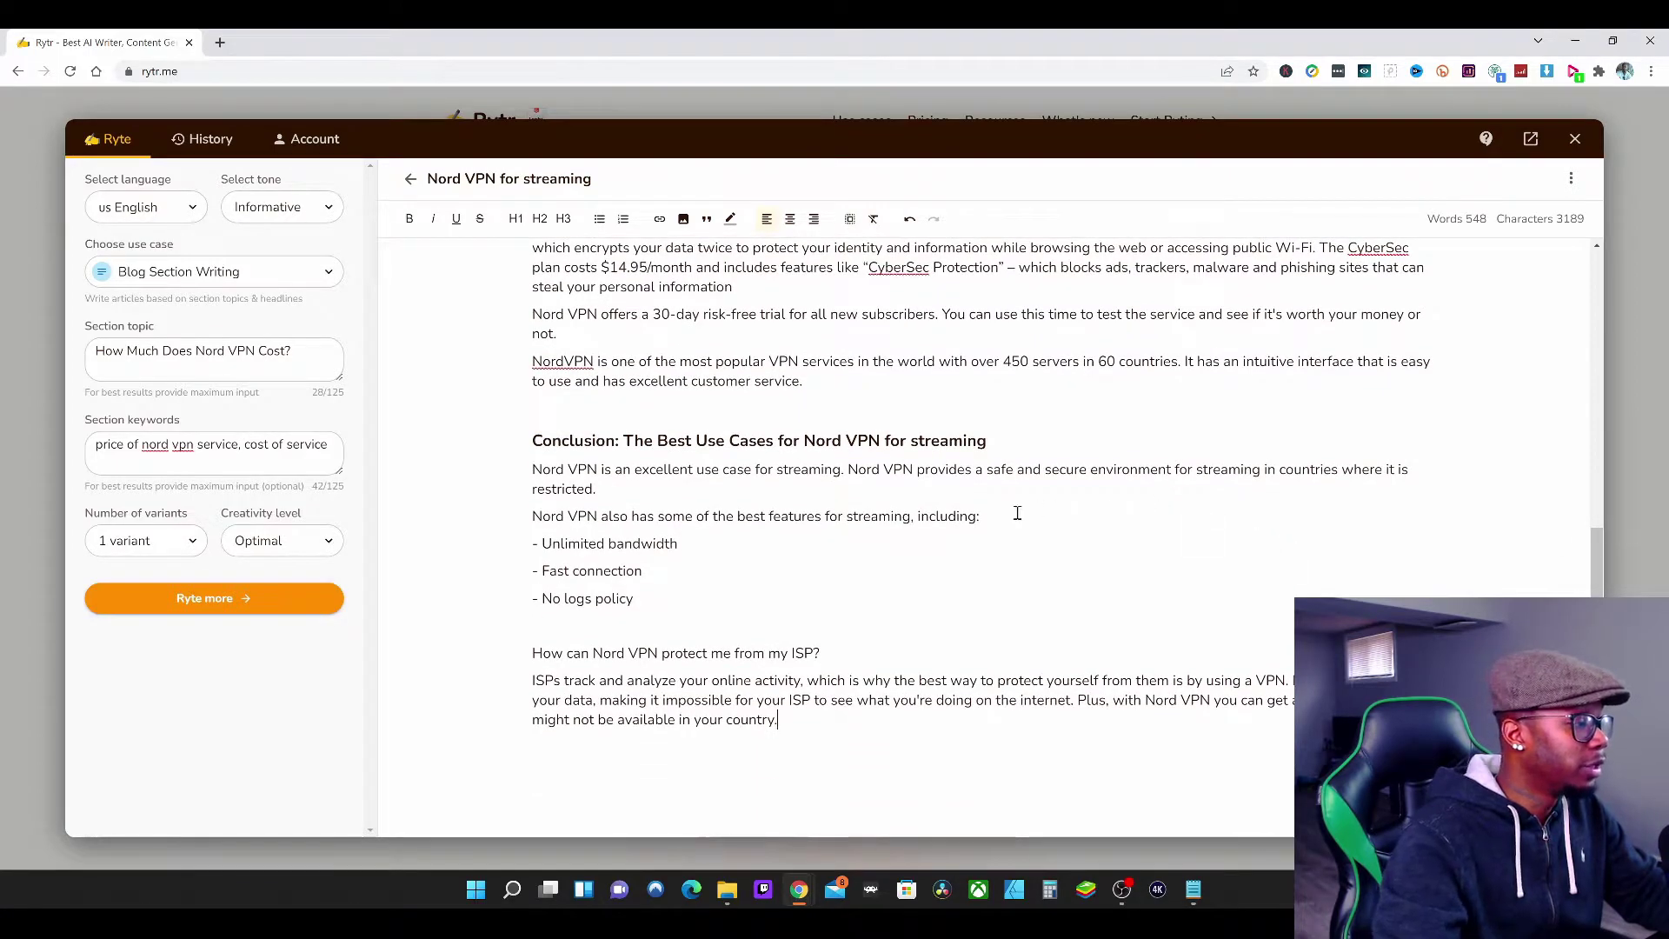
{"action": "left_click_drag", "start_coordinate": [835, 653], "coordinate": [536, 654]}
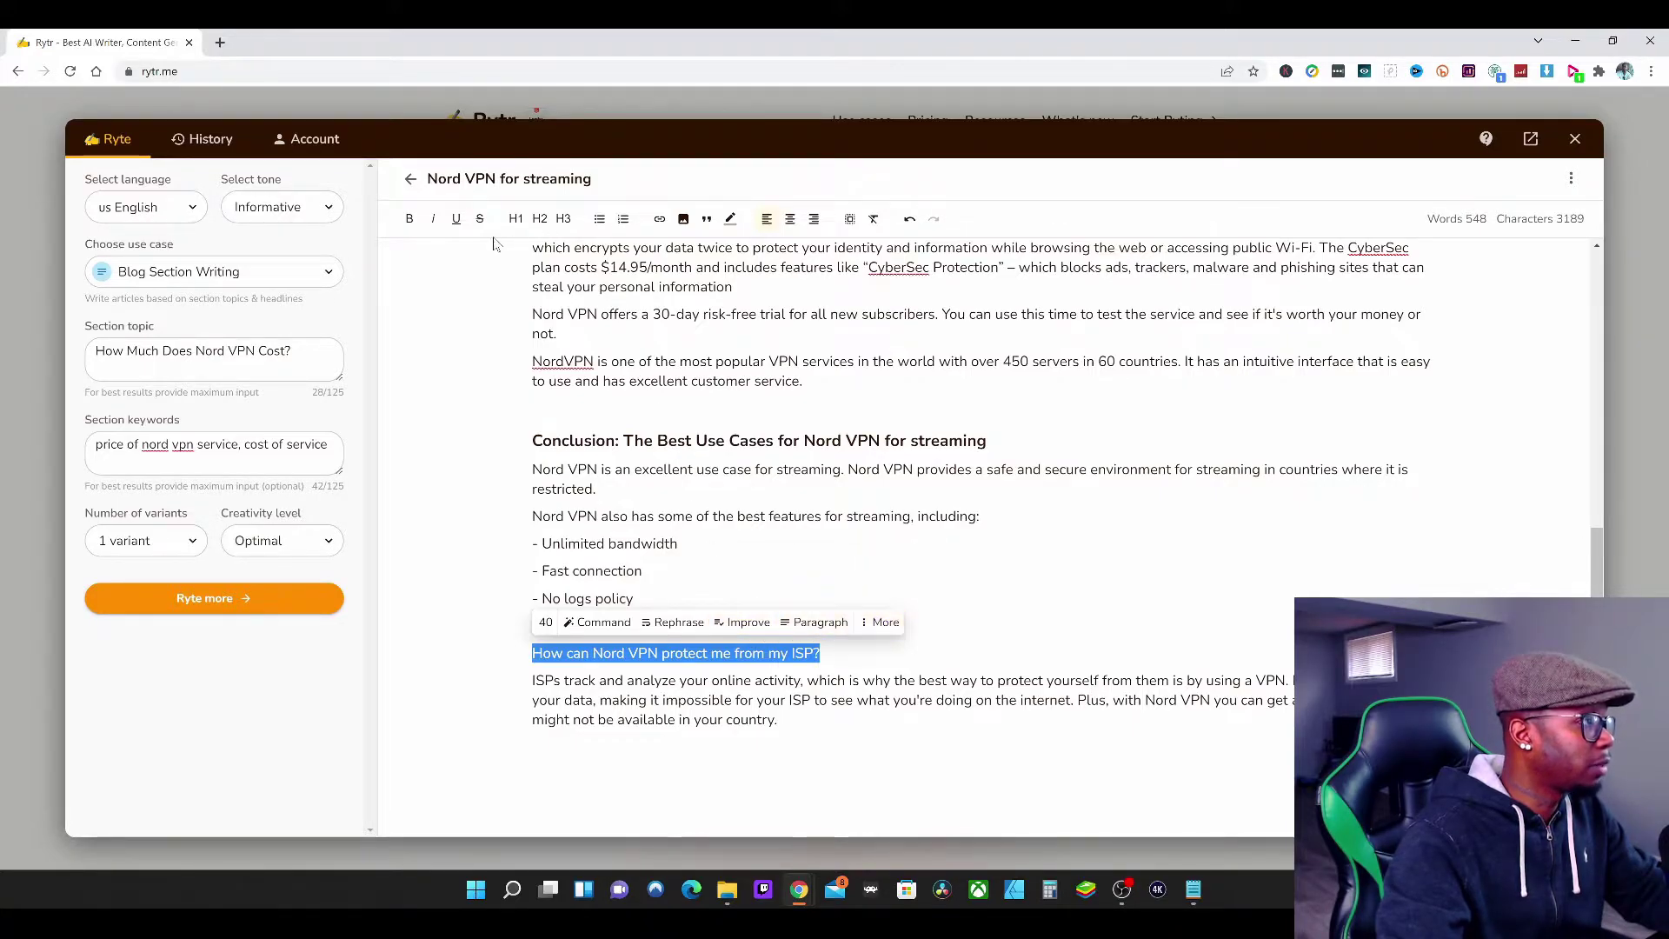
{"action": "left_click", "coordinate": [540, 221]}
{"action": "left_click", "coordinate": [1014, 615]}
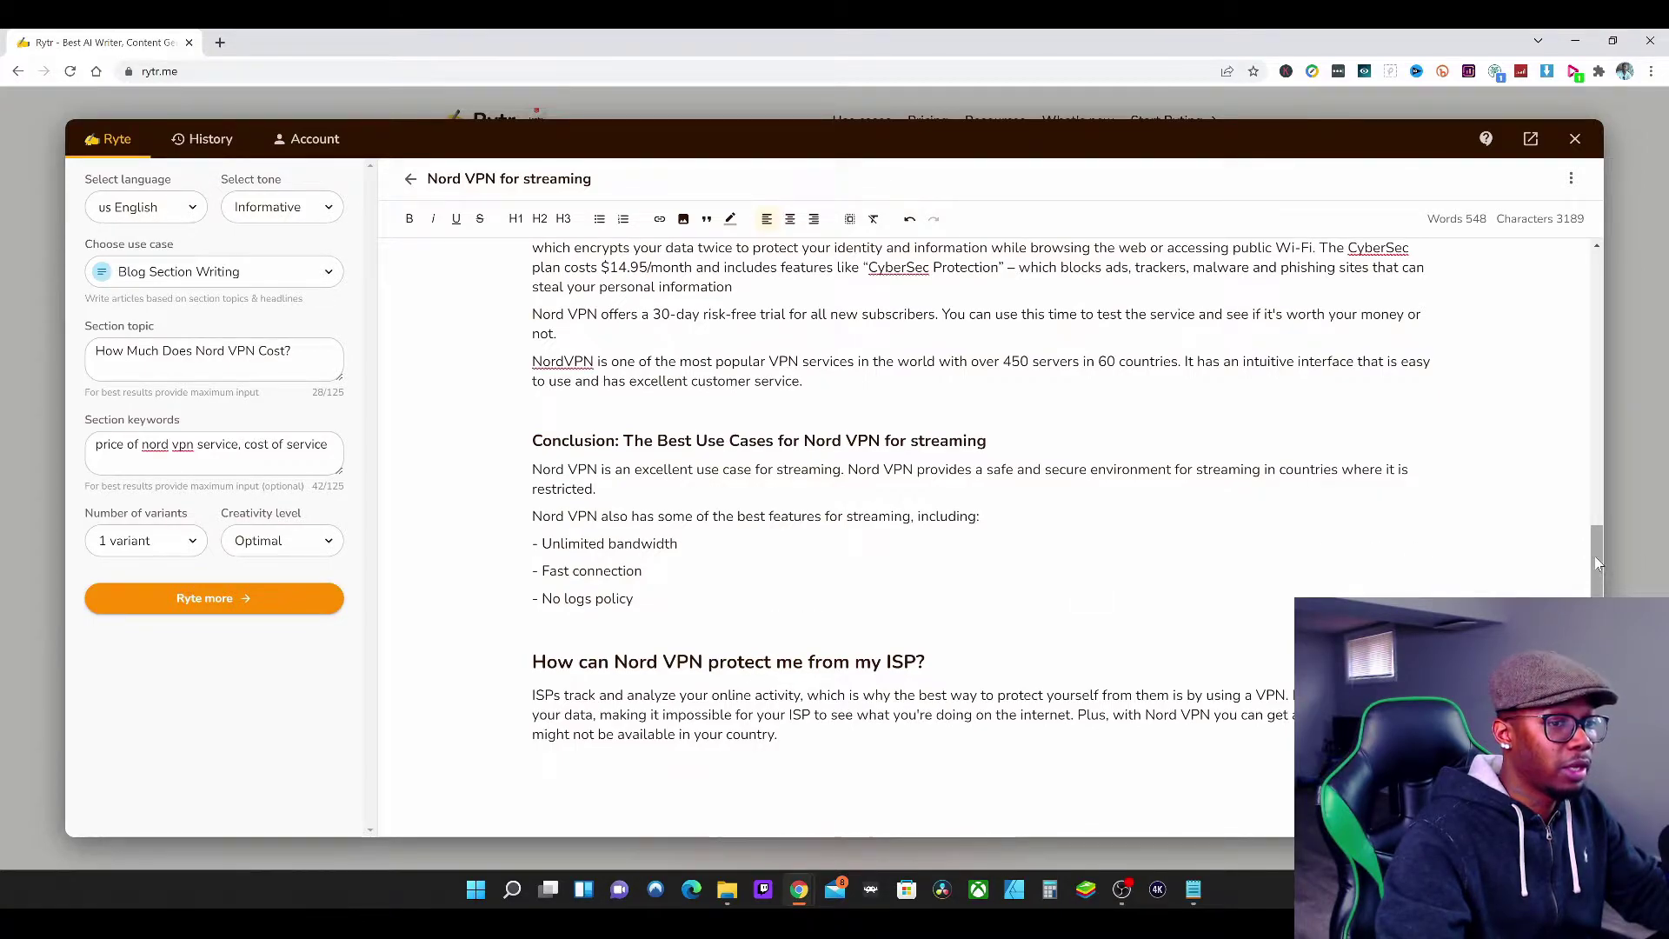
Step: Remove the "Conclusion:" prefix from the heading "The Best Use Cases for Nord VPN for streaming"
{"action": "scroll", "coordinate": [1599, 548], "scroll_direction": "up", "scroll_amount": 1}
{"action": "left_click_drag", "start_coordinate": [1603, 553], "coordinate": [1604, 557]}
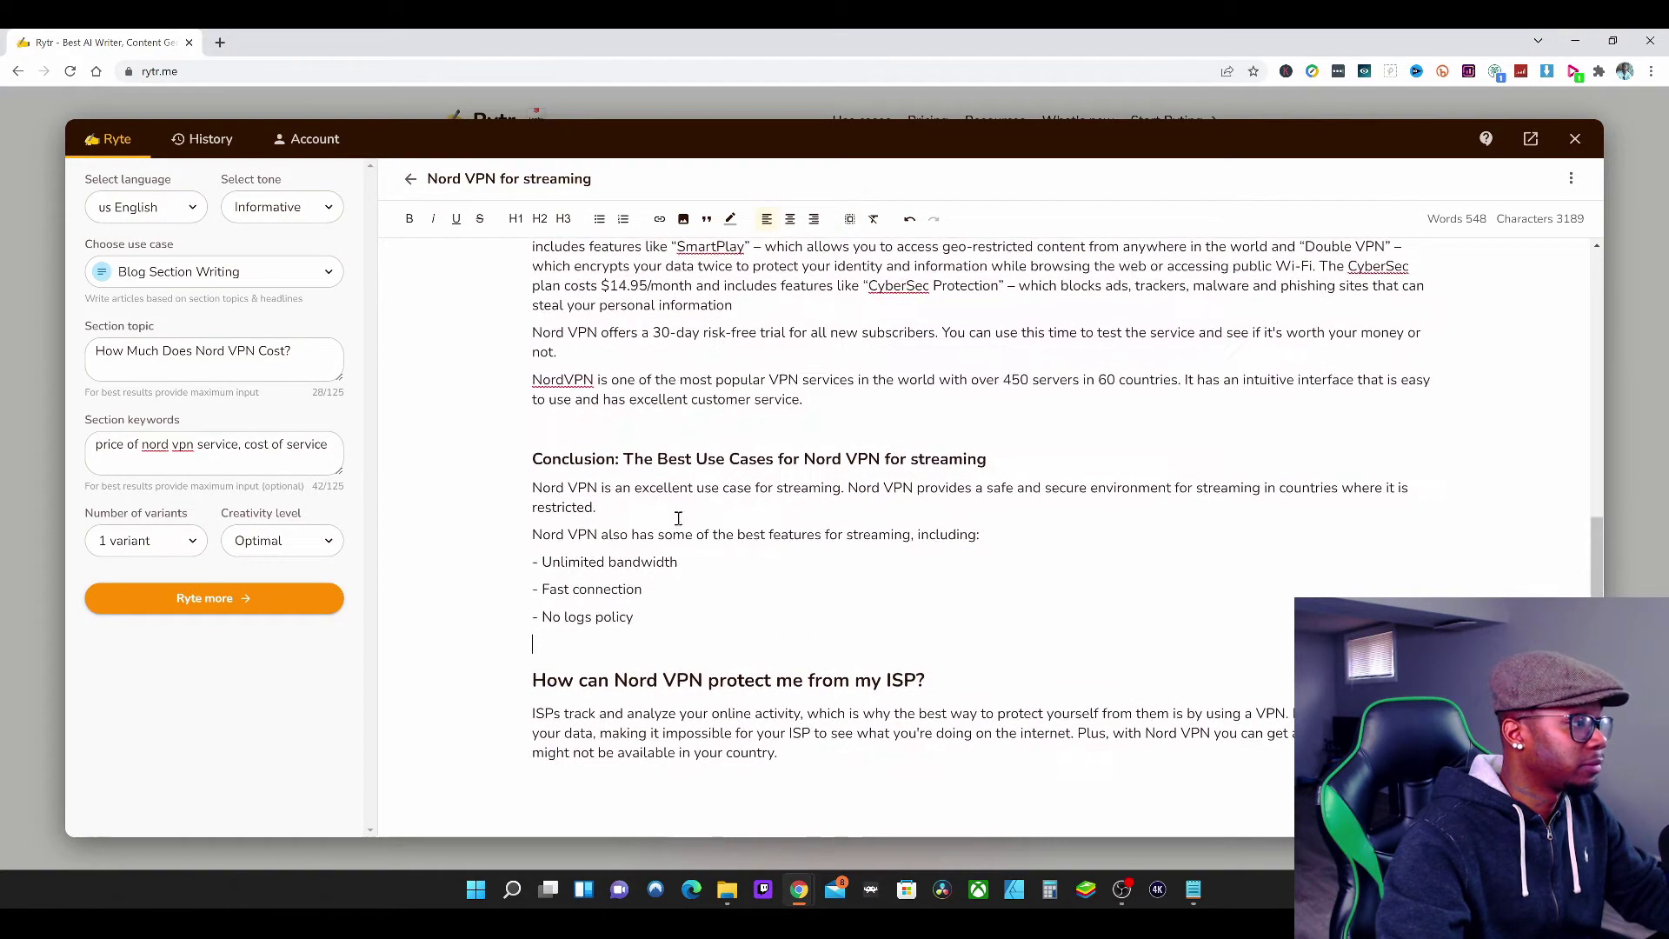
{"action": "left_click", "coordinate": [635, 454]}
{"action": "key", "text": "BackSpace"}
{"action": "key", "text": "BackSpace"}
{"action": "key", "text": "BackSpace"}
{"action": "key", "text": "BackSpace"}
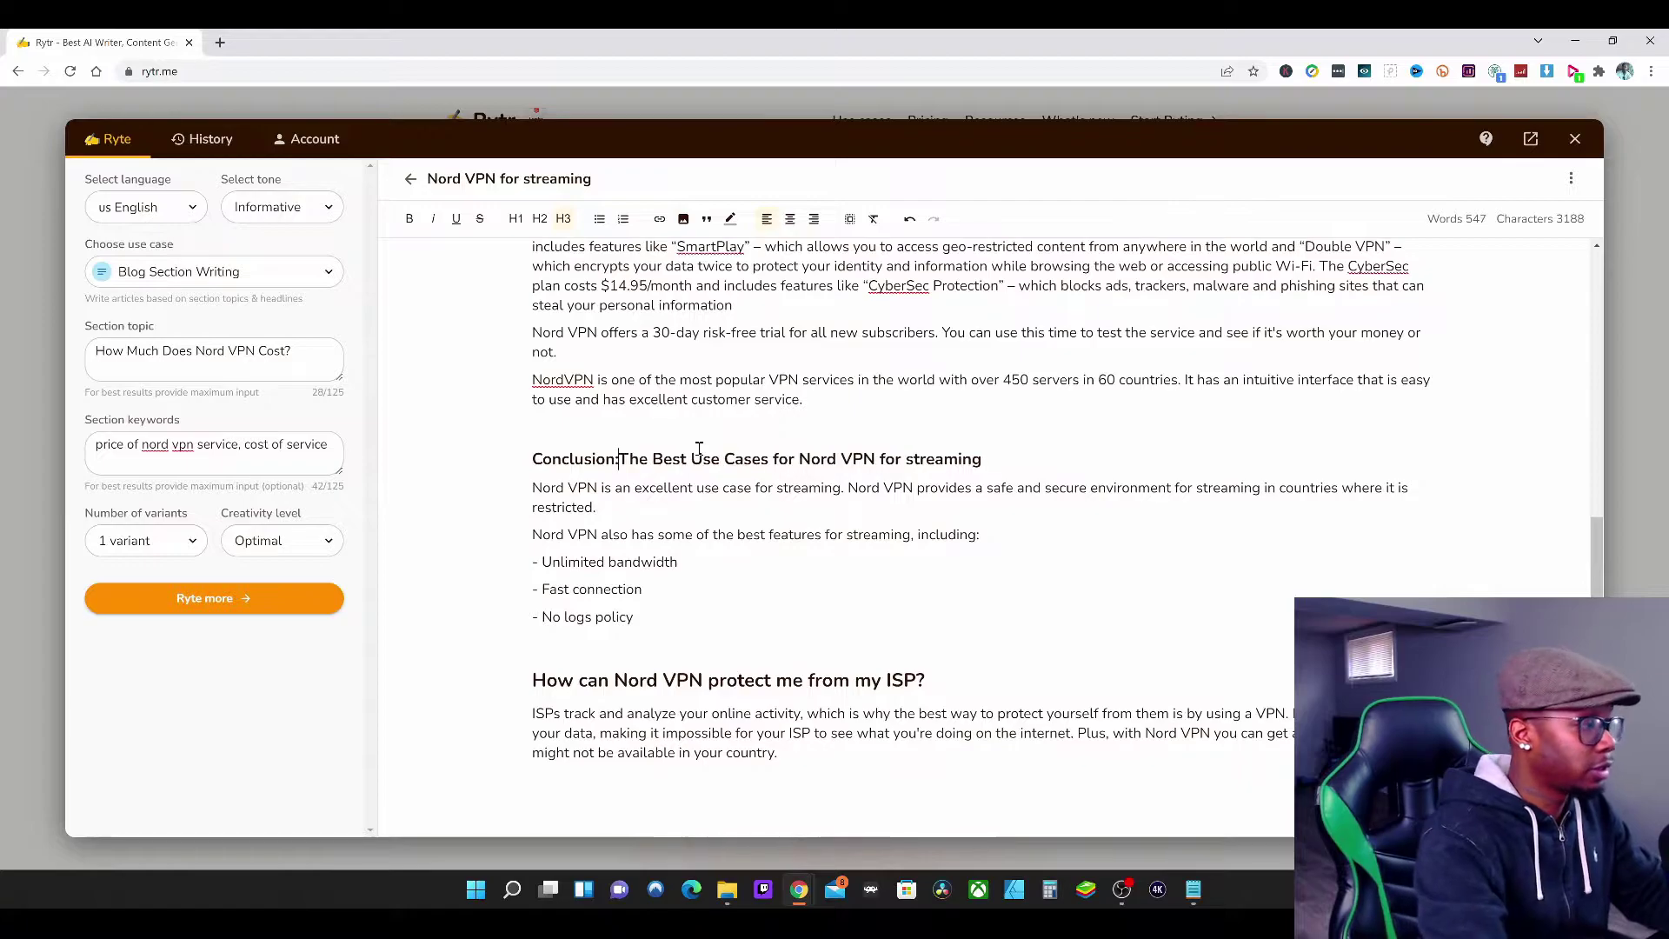
{"action": "key", "text": "BackSpace"}
{"action": "key", "text": "BackSpace"}
{"action": "key", "text": "BackSpace"}
{"action": "key", "text": "BackSpace"}
{"action": "key", "text": "BackSpace"}
{"action": "key", "text": "BackSpace"}
{"action": "key", "text": "BackSpace"}
{"action": "key", "text": "BackSpace"}
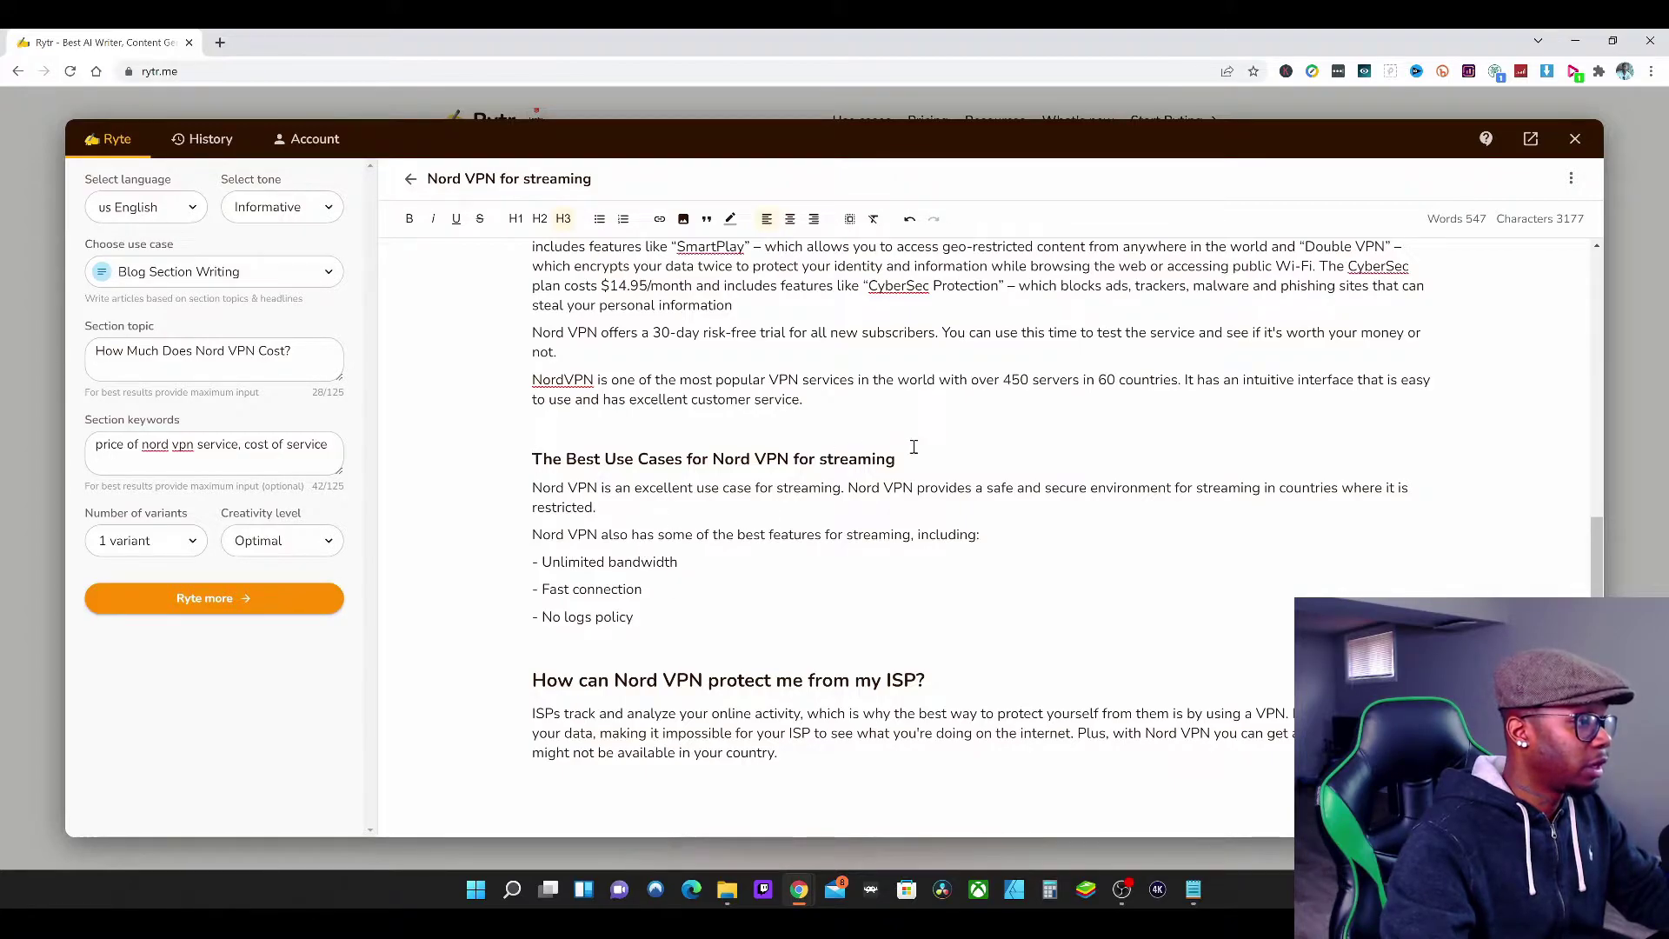
Step: Generate a paragraph from the list of streaming features ending with "No logs policy"
{"action": "left_click_drag", "start_coordinate": [639, 611], "coordinate": [522, 541]}
{"action": "left_click", "coordinate": [827, 504]}
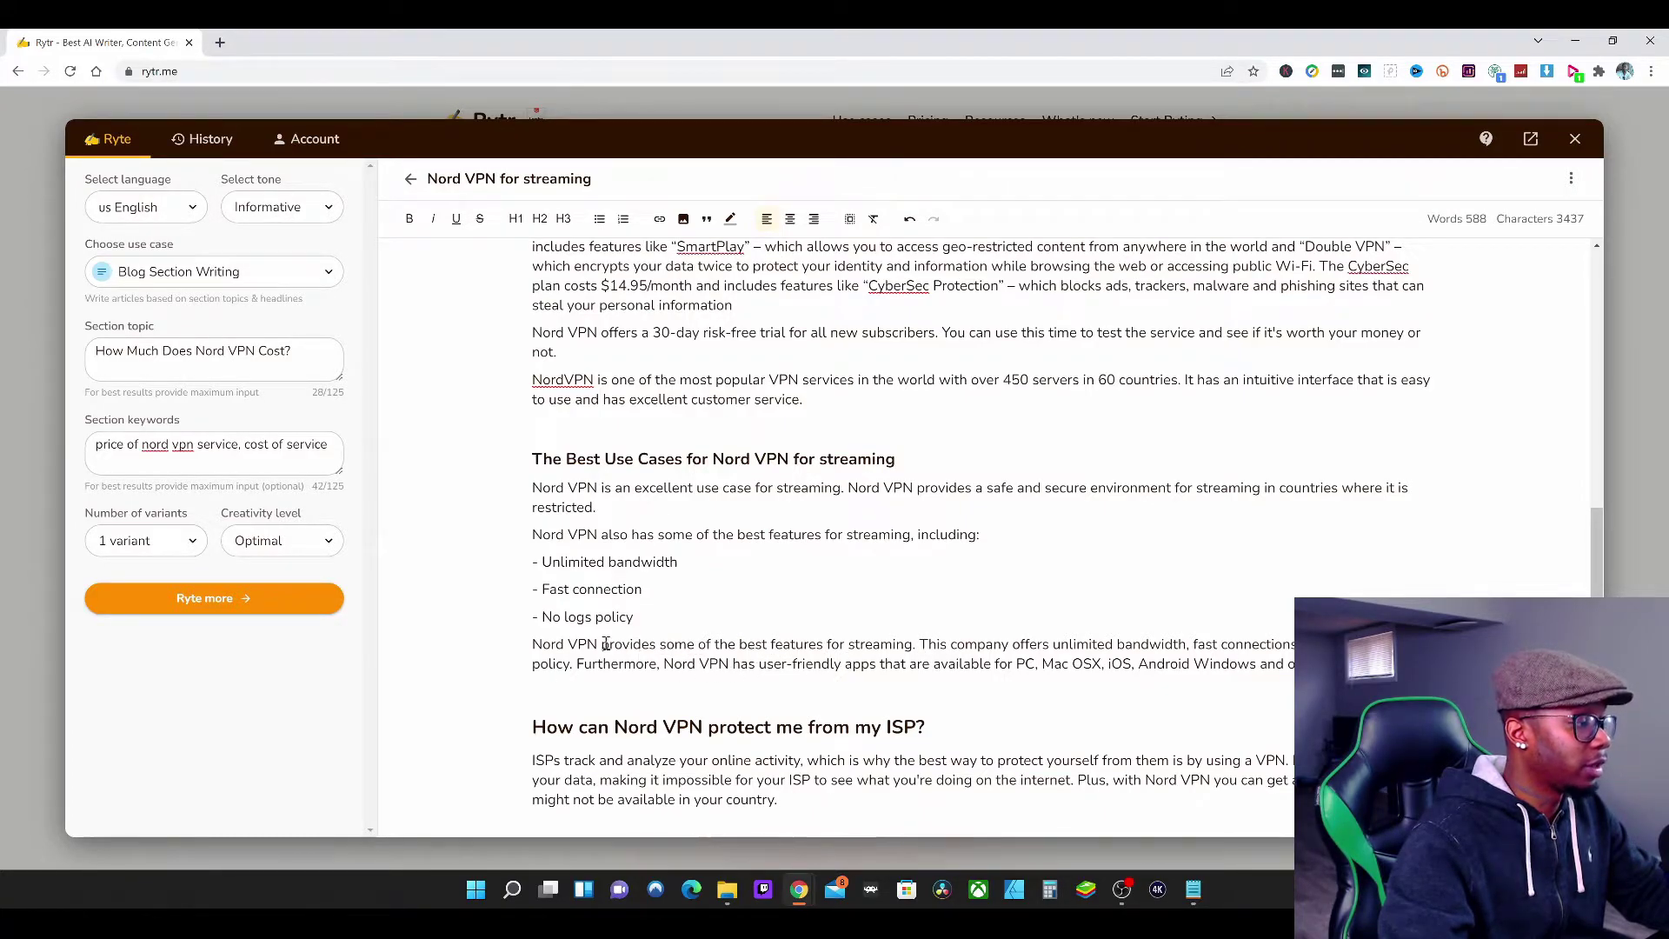
Step: Review the Problem and Agitate statements at the beginning of the article
{"action": "left_click_drag", "start_coordinate": [1595, 539], "coordinate": [1577, 269]}
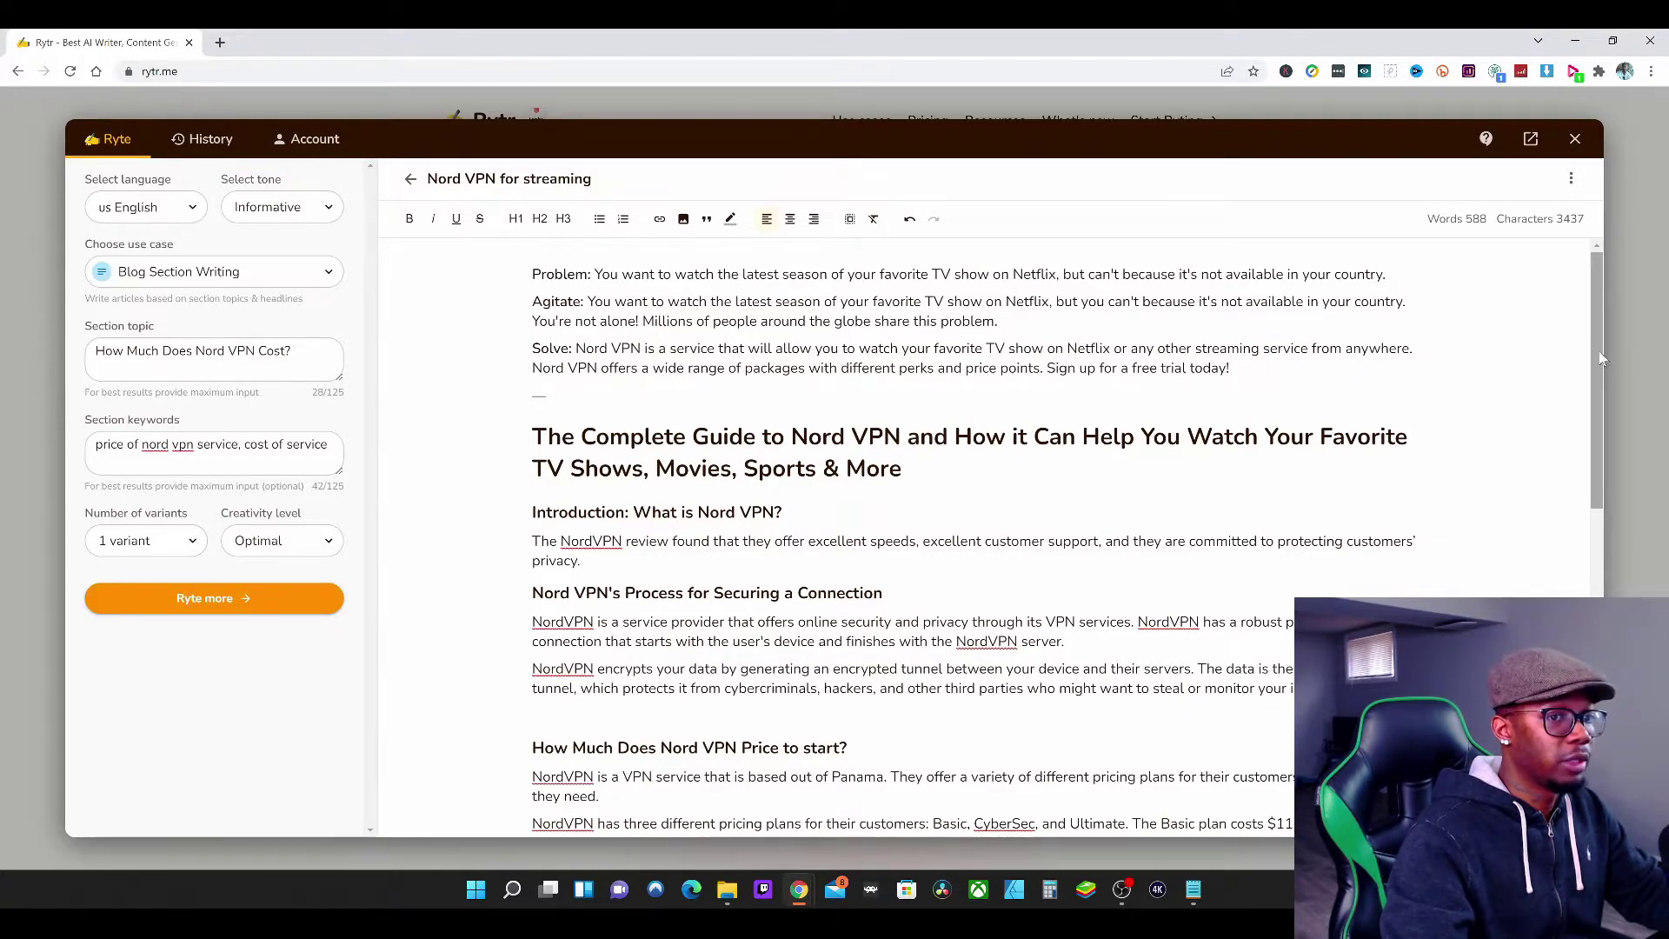
{"action": "left_click_drag", "start_coordinate": [1600, 376], "coordinate": [1610, 308]}
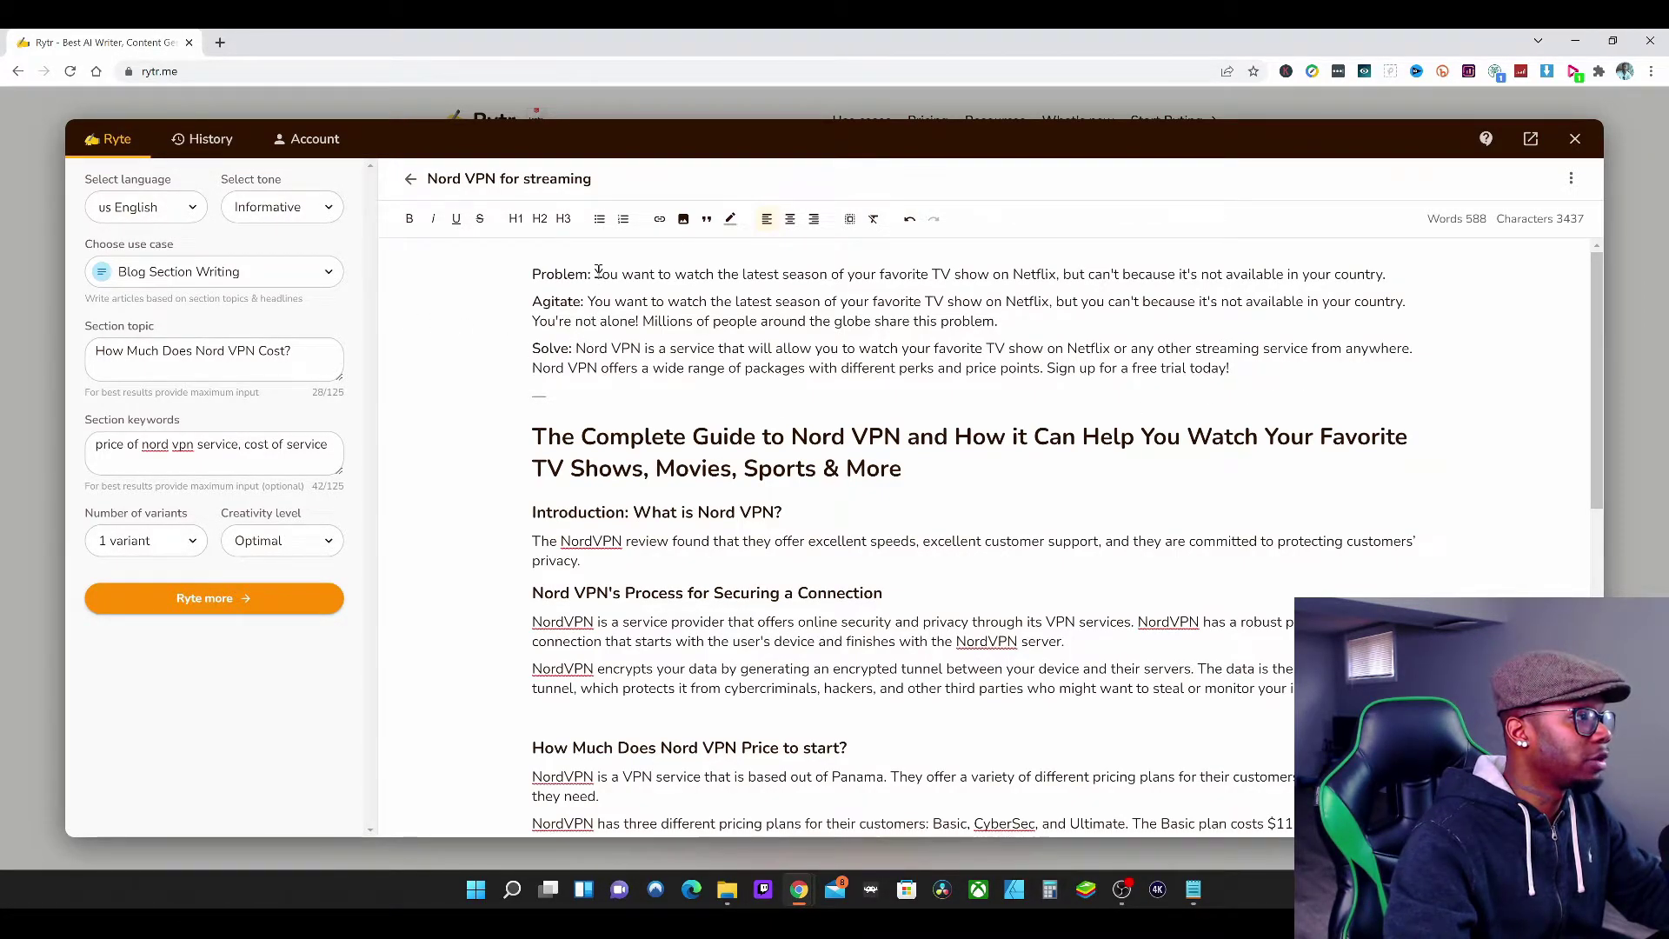
{"action": "left_click_drag", "start_coordinate": [597, 274], "coordinate": [1394, 285]}
{"action": "right_click", "coordinate": [1176, 276]}
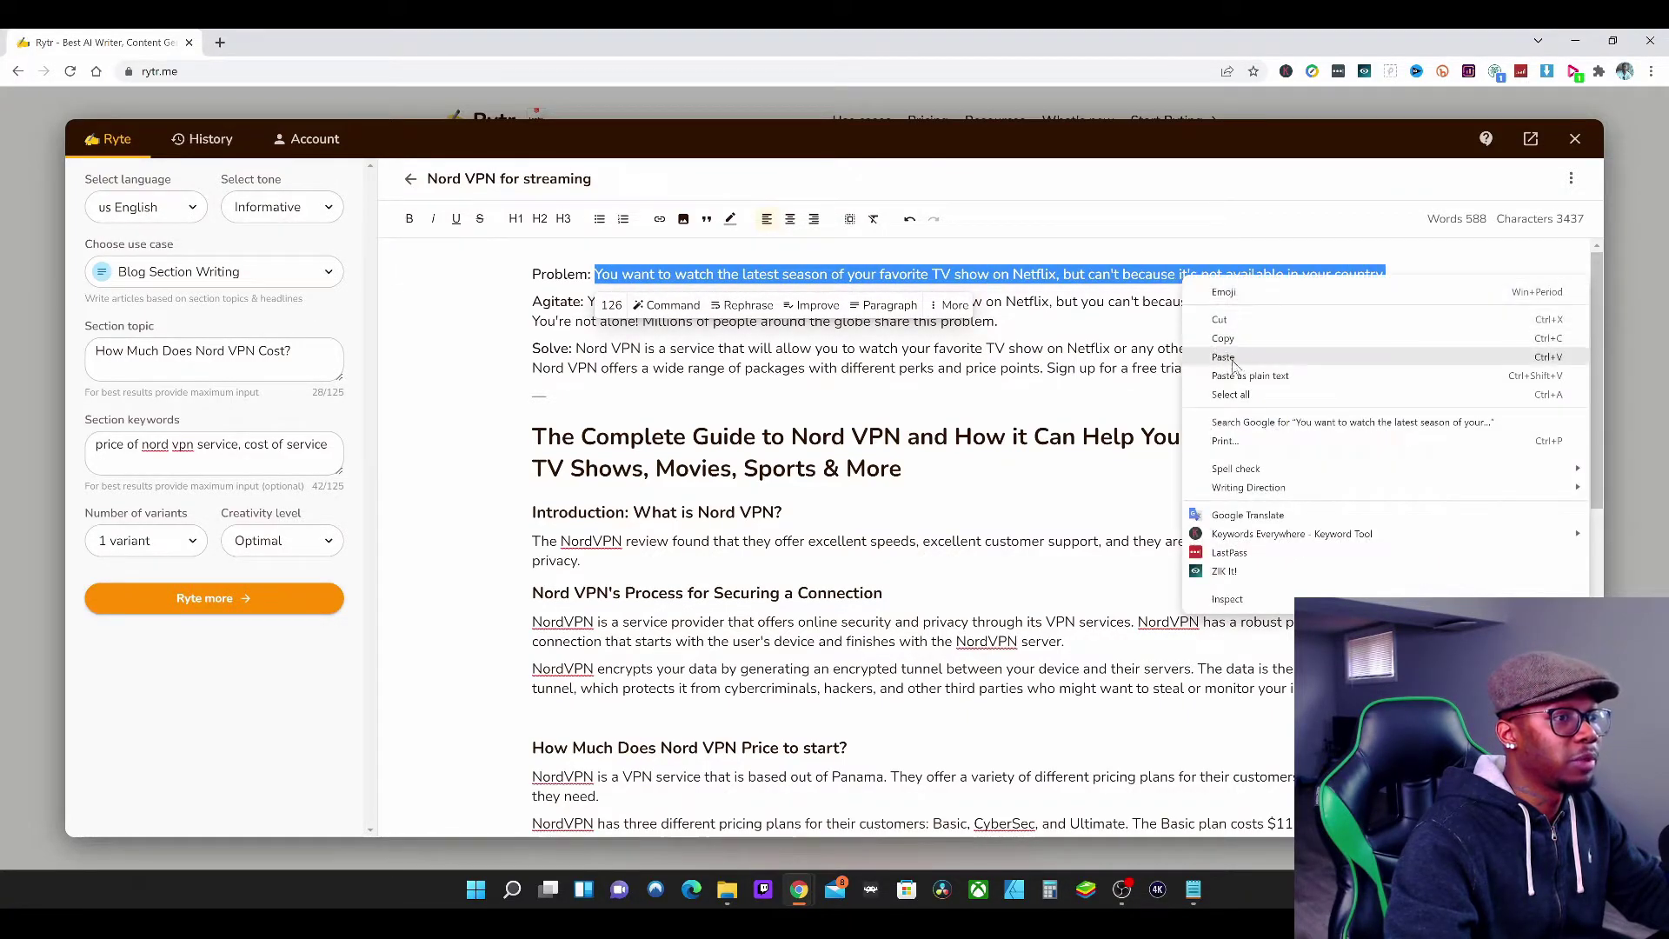
{"action": "key", "text": "Escape"}
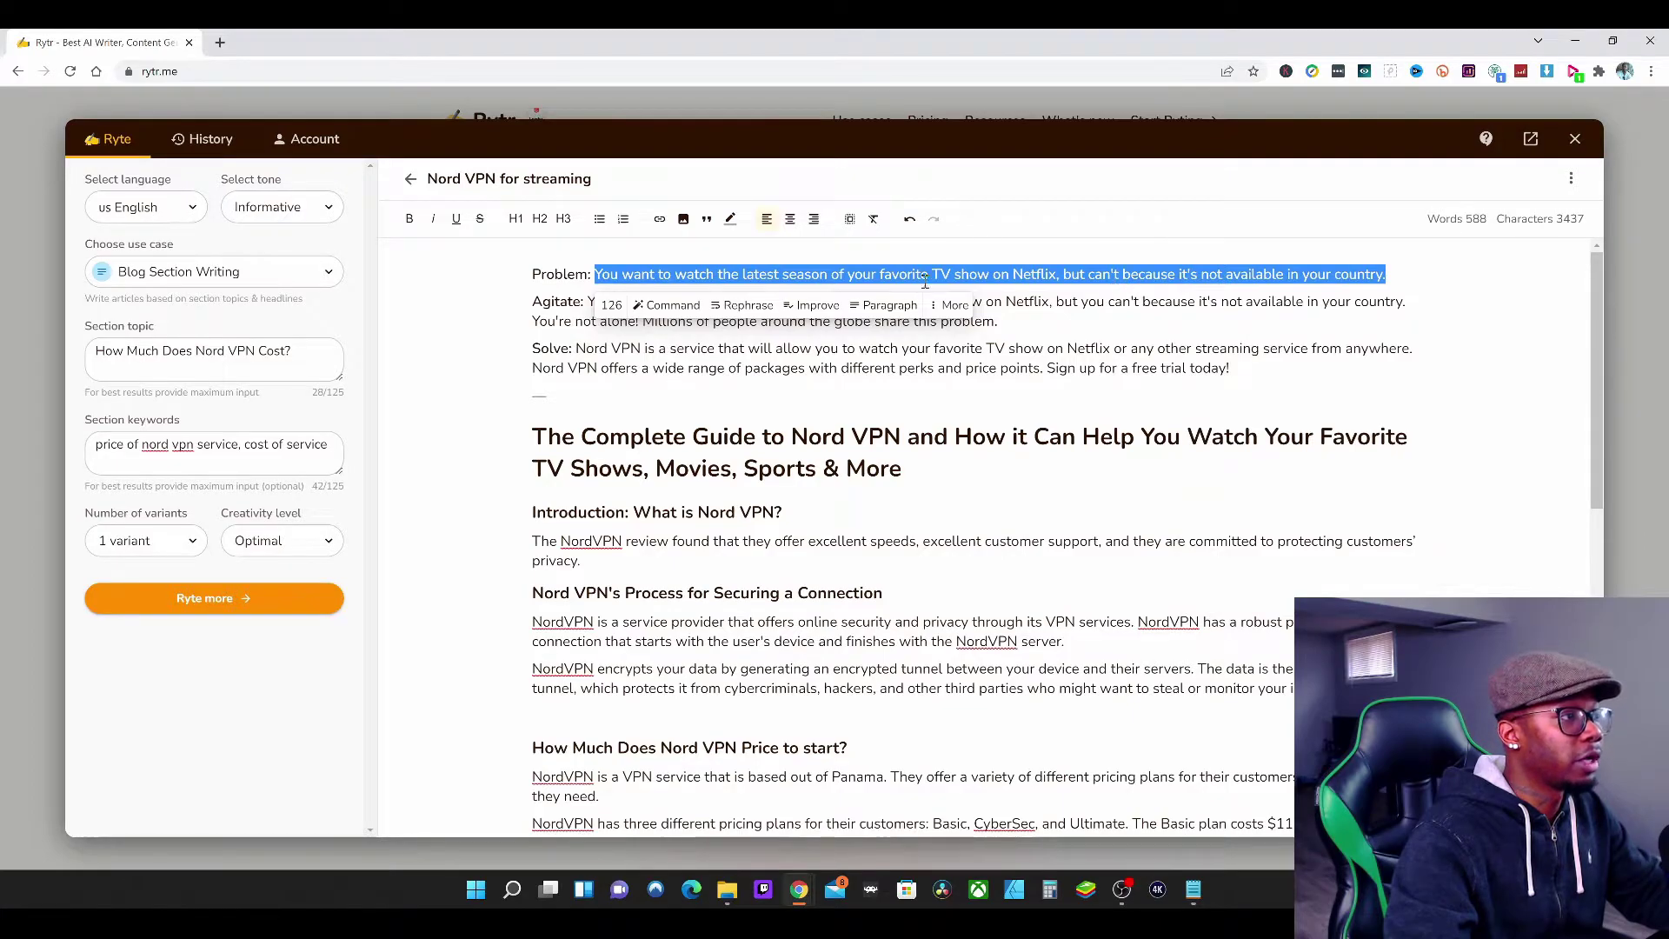
{"action": "left_click", "coordinate": [1063, 317]}
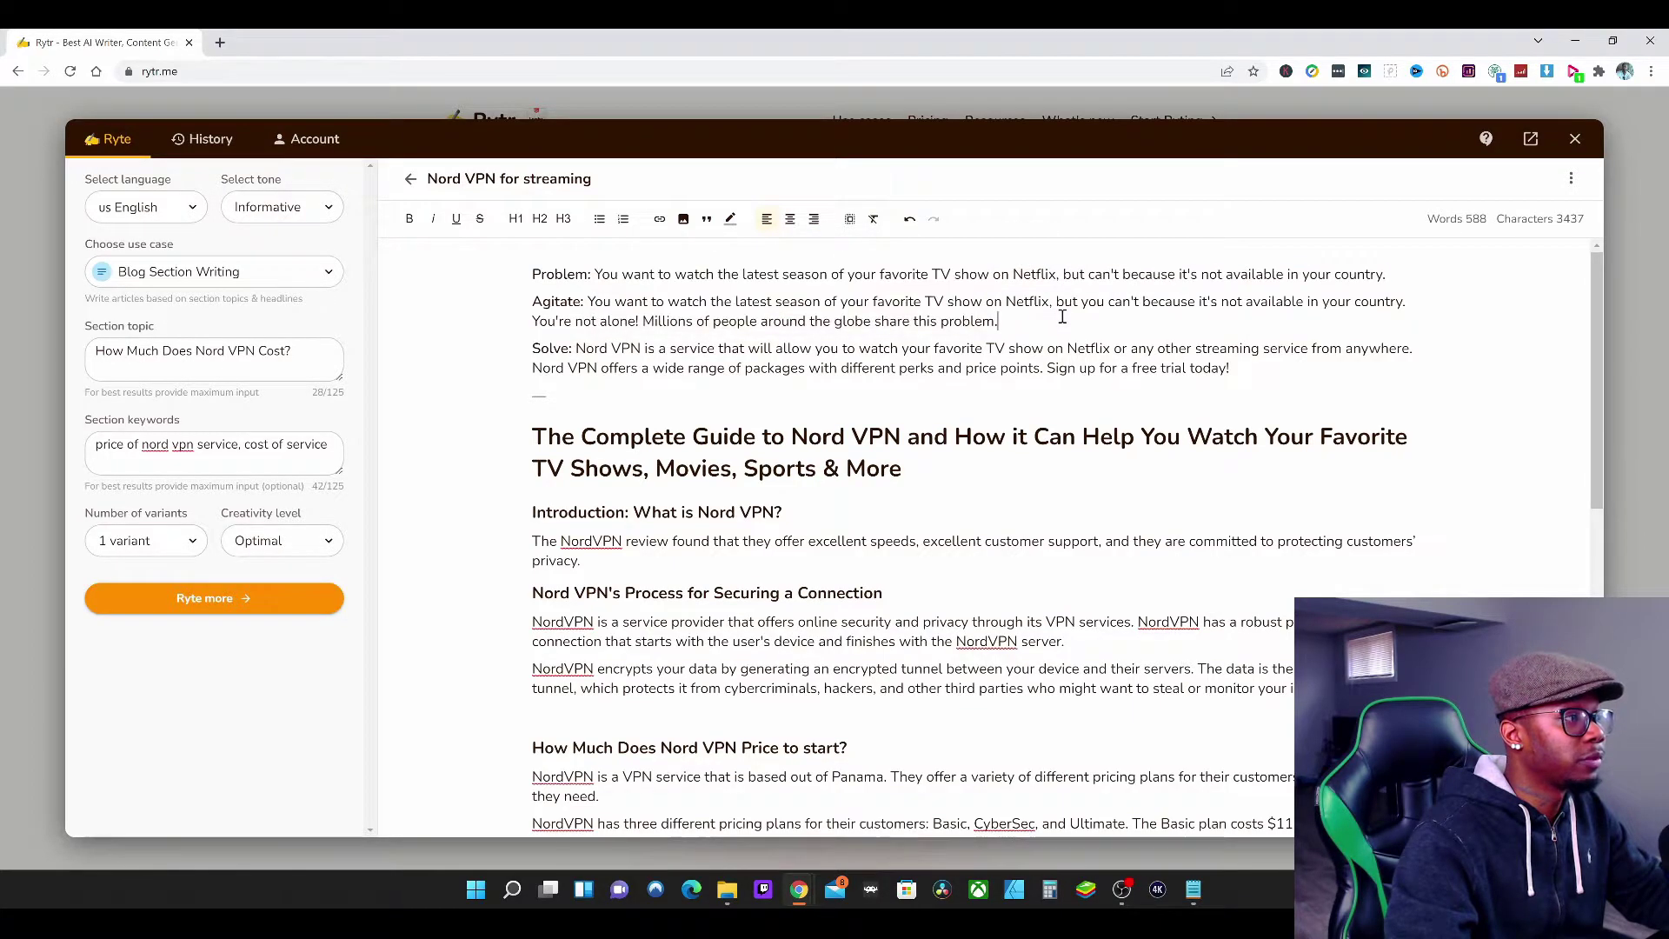
{"action": "left_click_drag", "start_coordinate": [588, 301], "coordinate": [1011, 325]}
{"action": "left_click", "coordinate": [832, 343]}
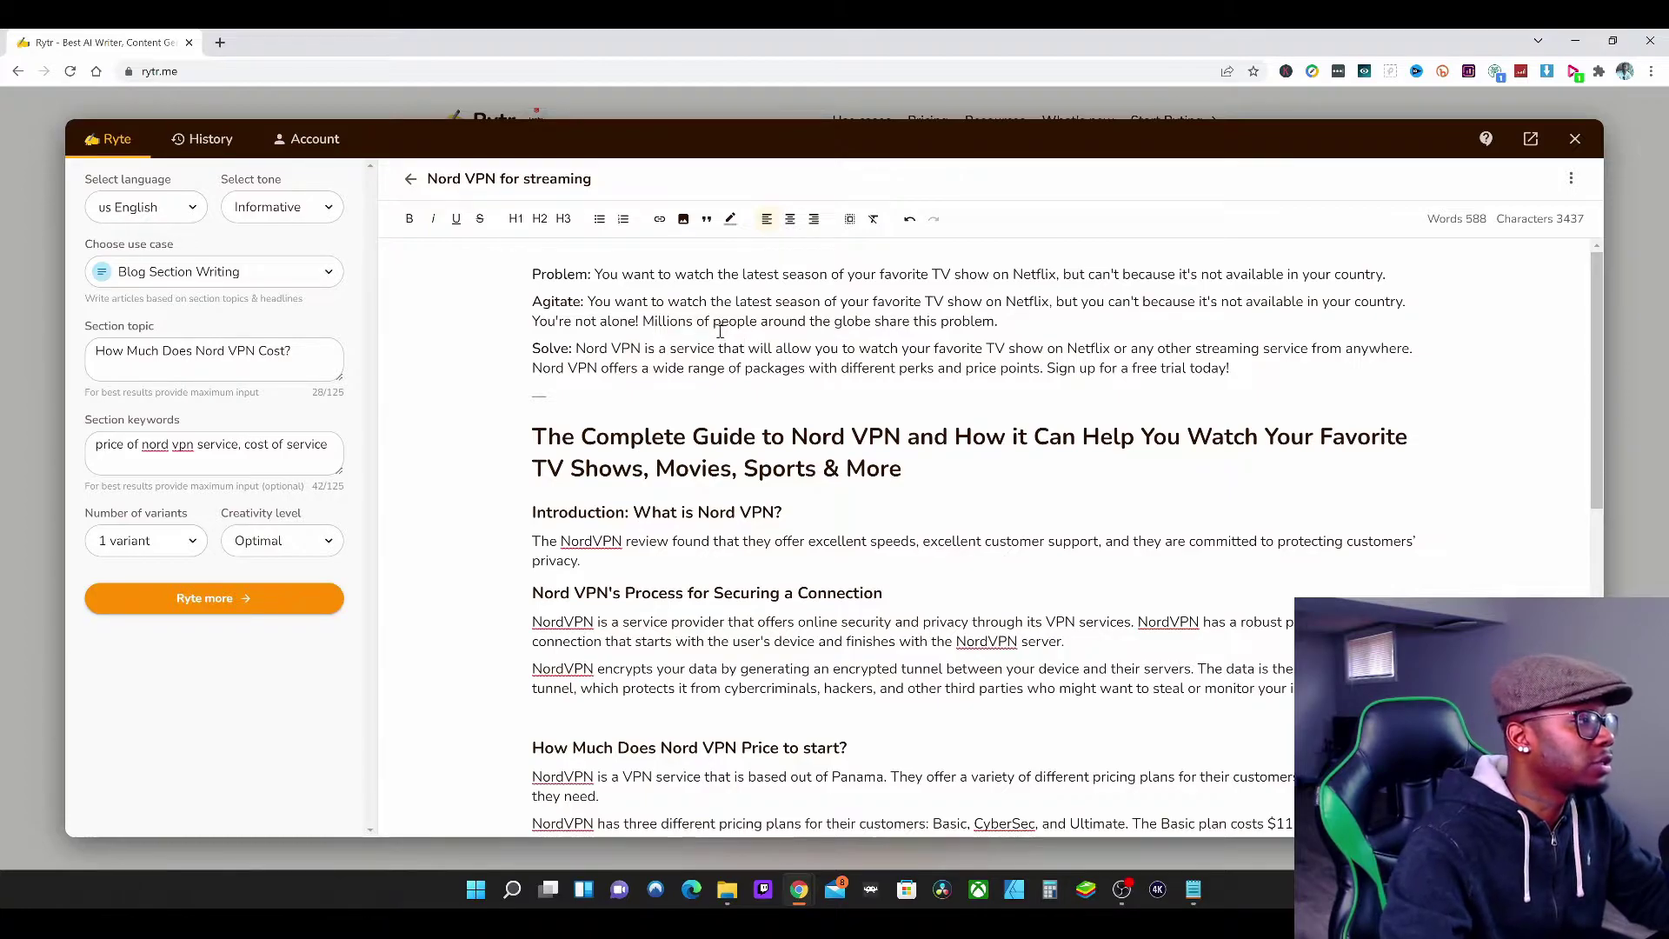
Step: Generate a paragraph from the Problem sentence about the TV show not being available on Netflix
{"action": "left_click_drag", "start_coordinate": [597, 274], "coordinate": [1376, 280]}
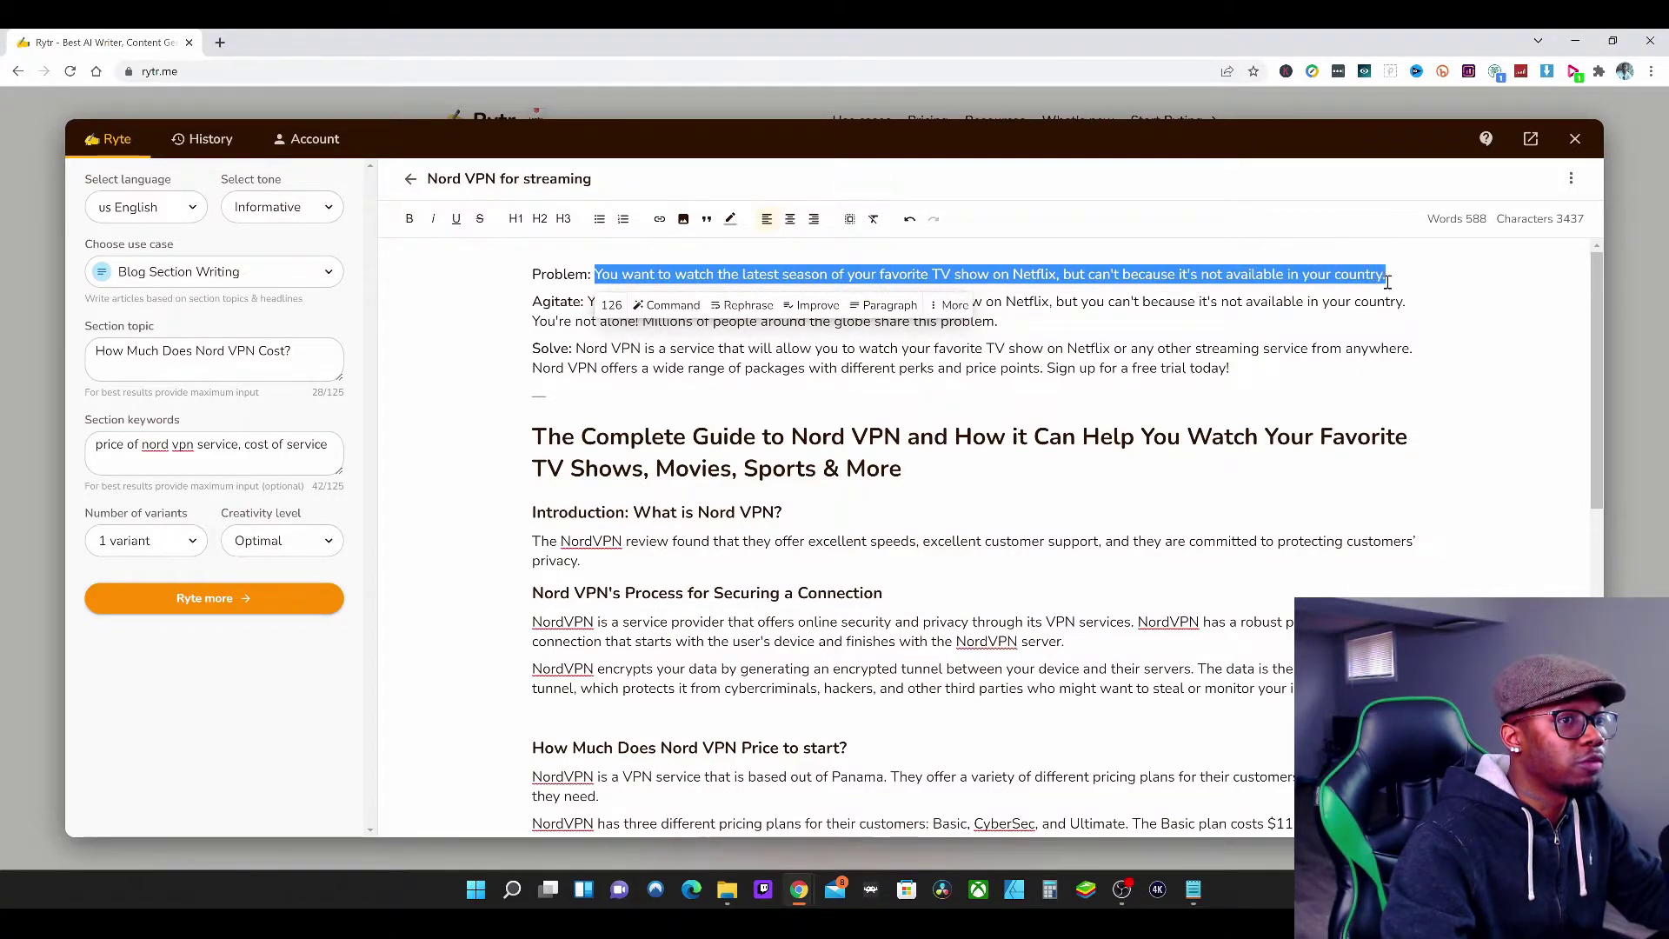
{"action": "right_click", "coordinate": [1370, 276]}
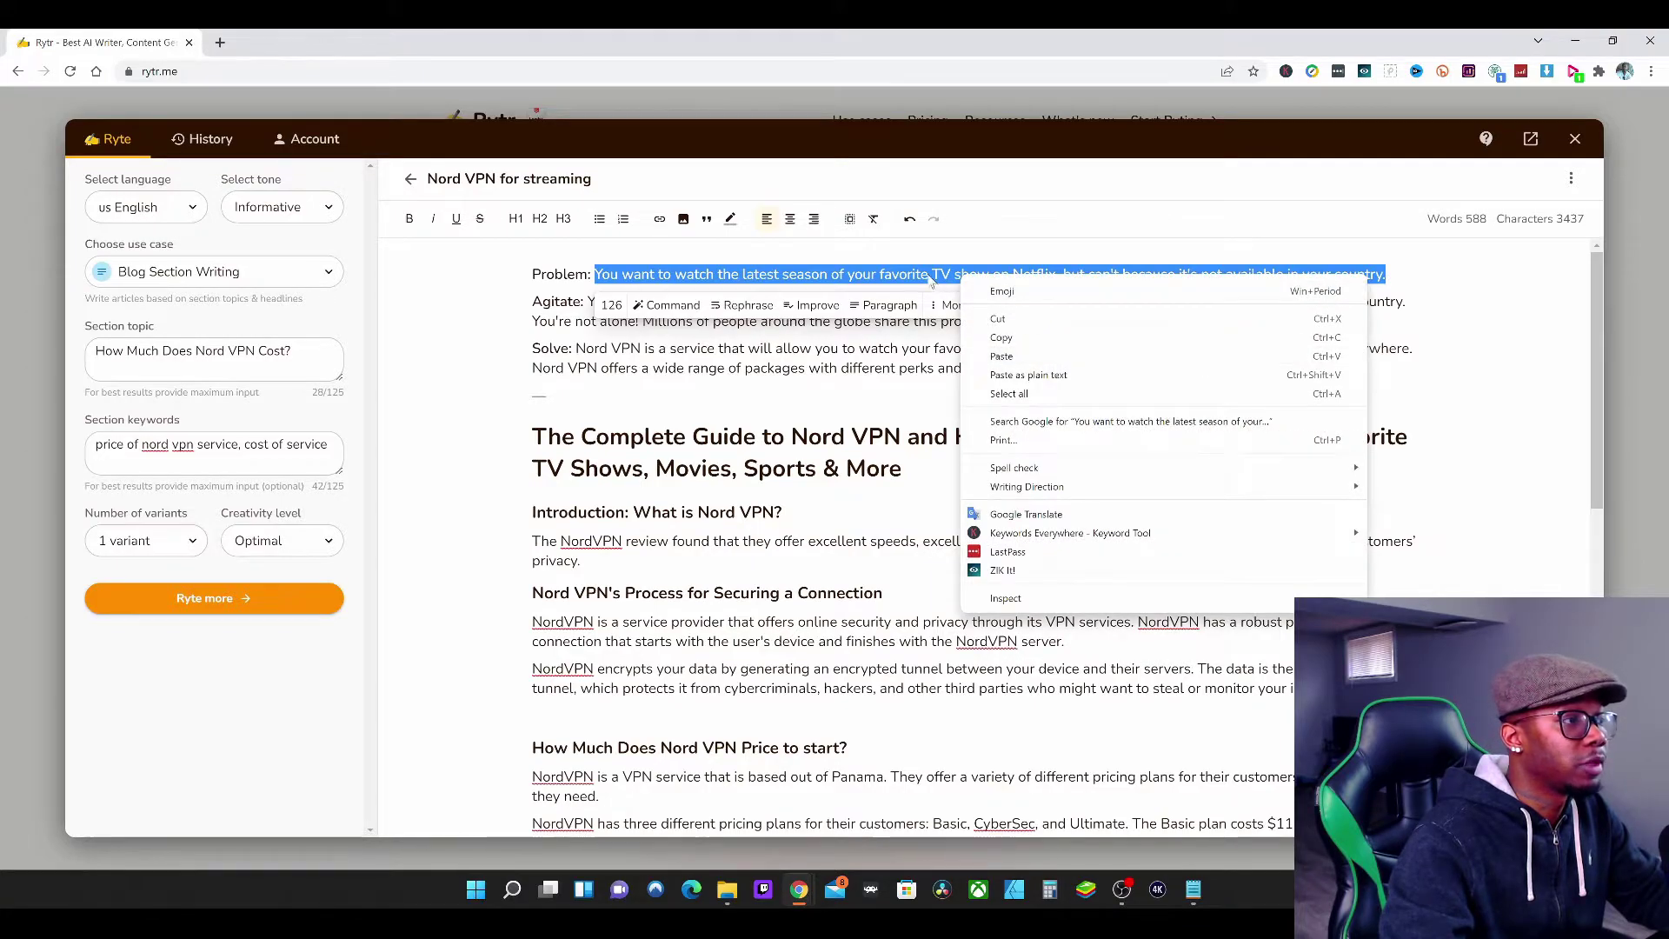
{"action": "left_click", "coordinate": [929, 277]}
{"action": "left_click", "coordinate": [889, 305]}
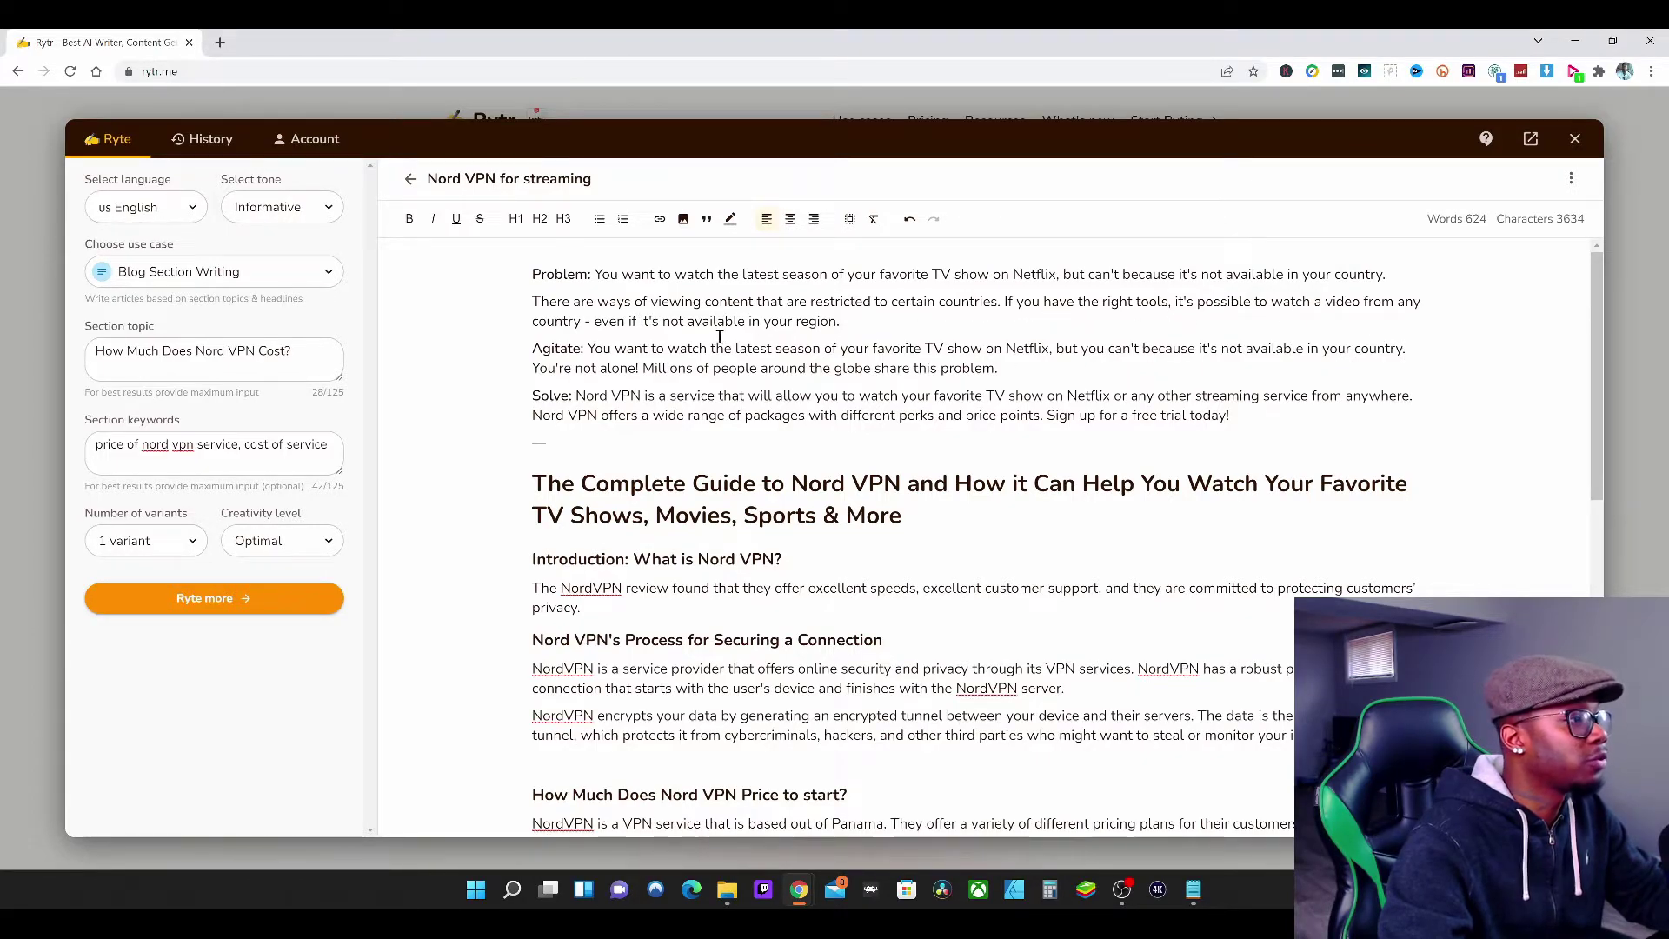
Step: Try to generate a paragraph from the two Agitate sentences
{"action": "left_click_drag", "start_coordinate": [590, 348], "coordinate": [1000, 368]}
{"action": "left_click", "coordinate": [868, 329]}
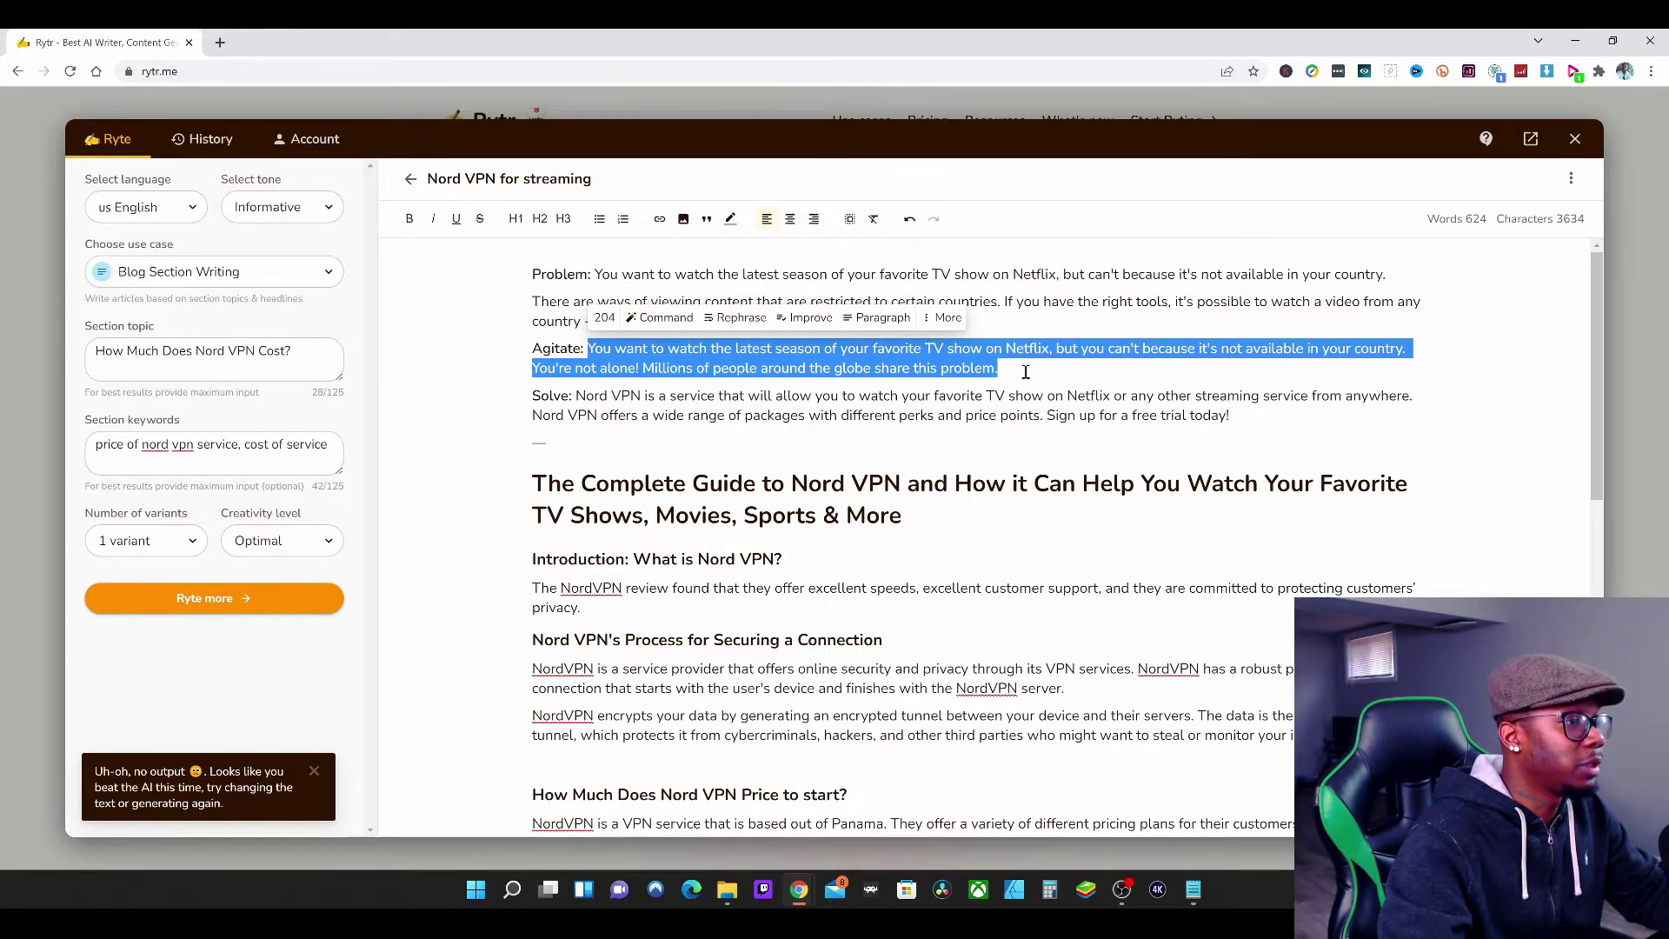
{"action": "left_click", "coordinate": [996, 397]}
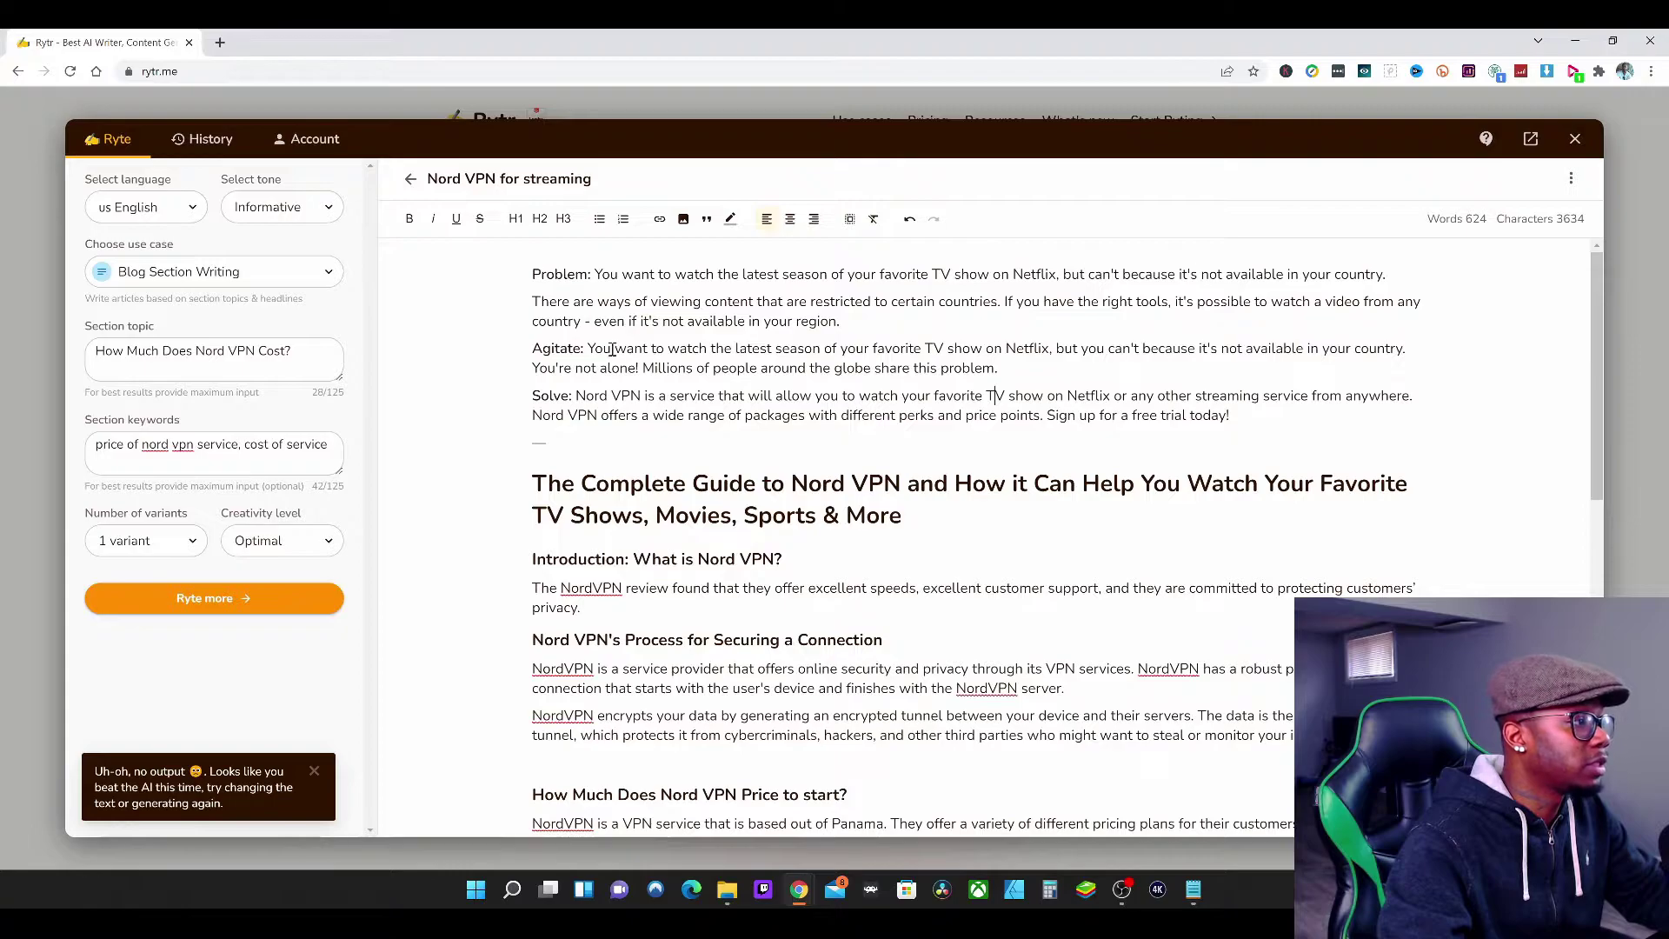
Step: Rephrase the Agitate text and generate a paragraph from the rephrased version
{"action": "left_click_drag", "start_coordinate": [588, 349], "coordinate": [1001, 368]}
{"action": "left_click", "coordinate": [739, 318]}
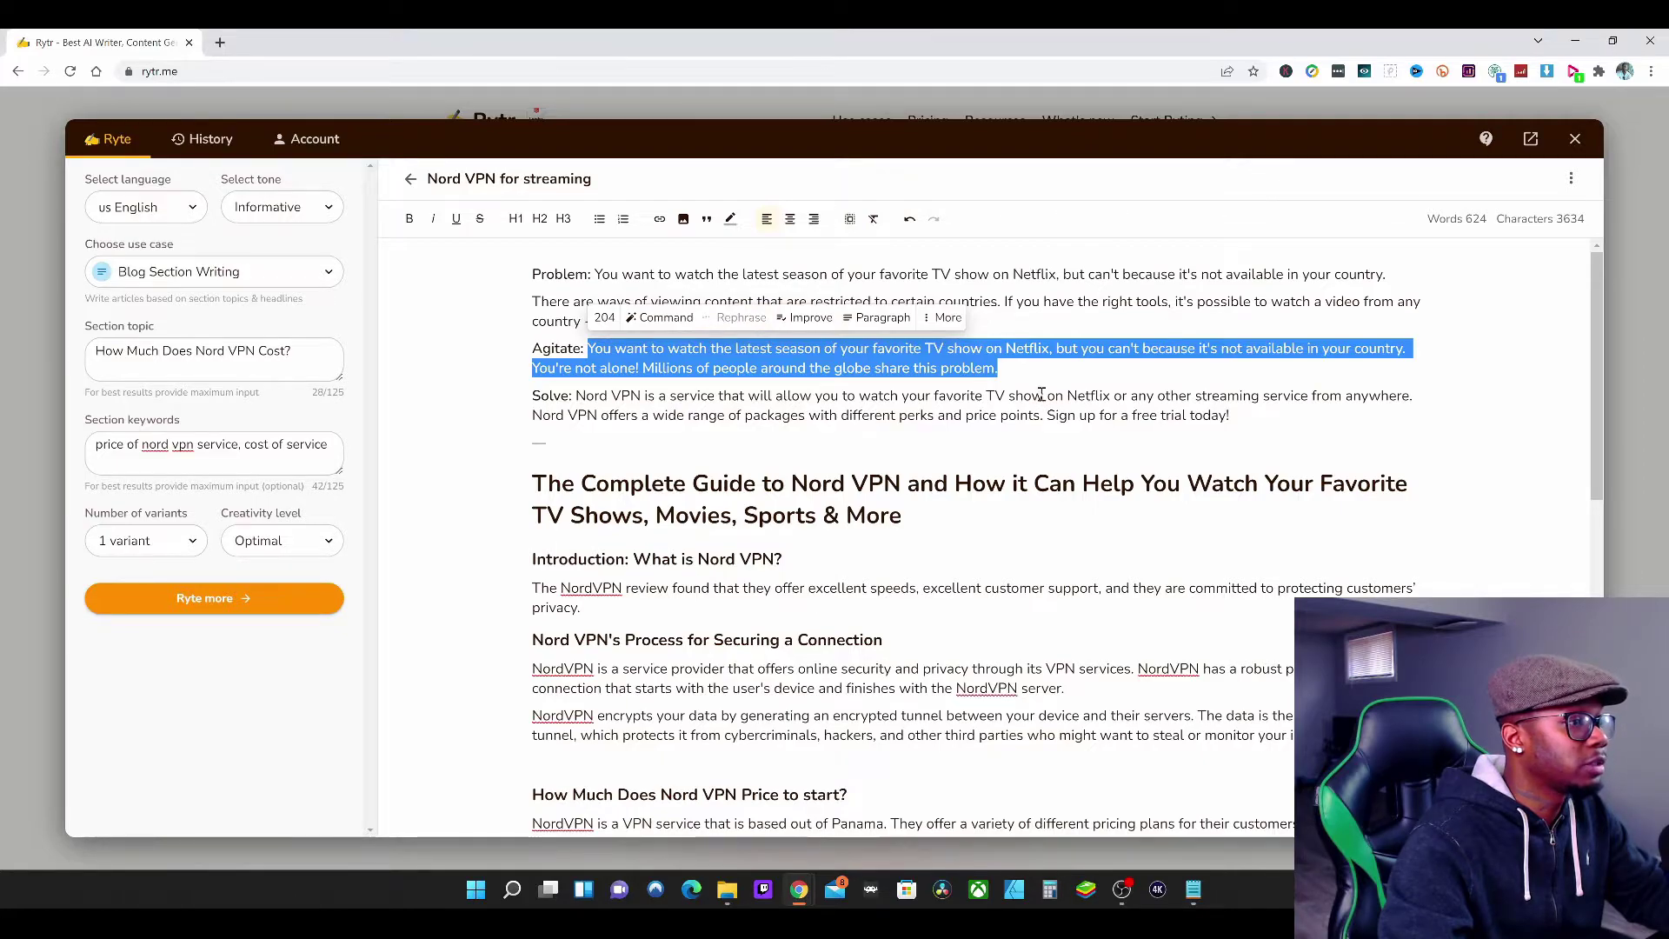
{"action": "left_click_drag", "start_coordinate": [588, 349], "coordinate": [1280, 354]}
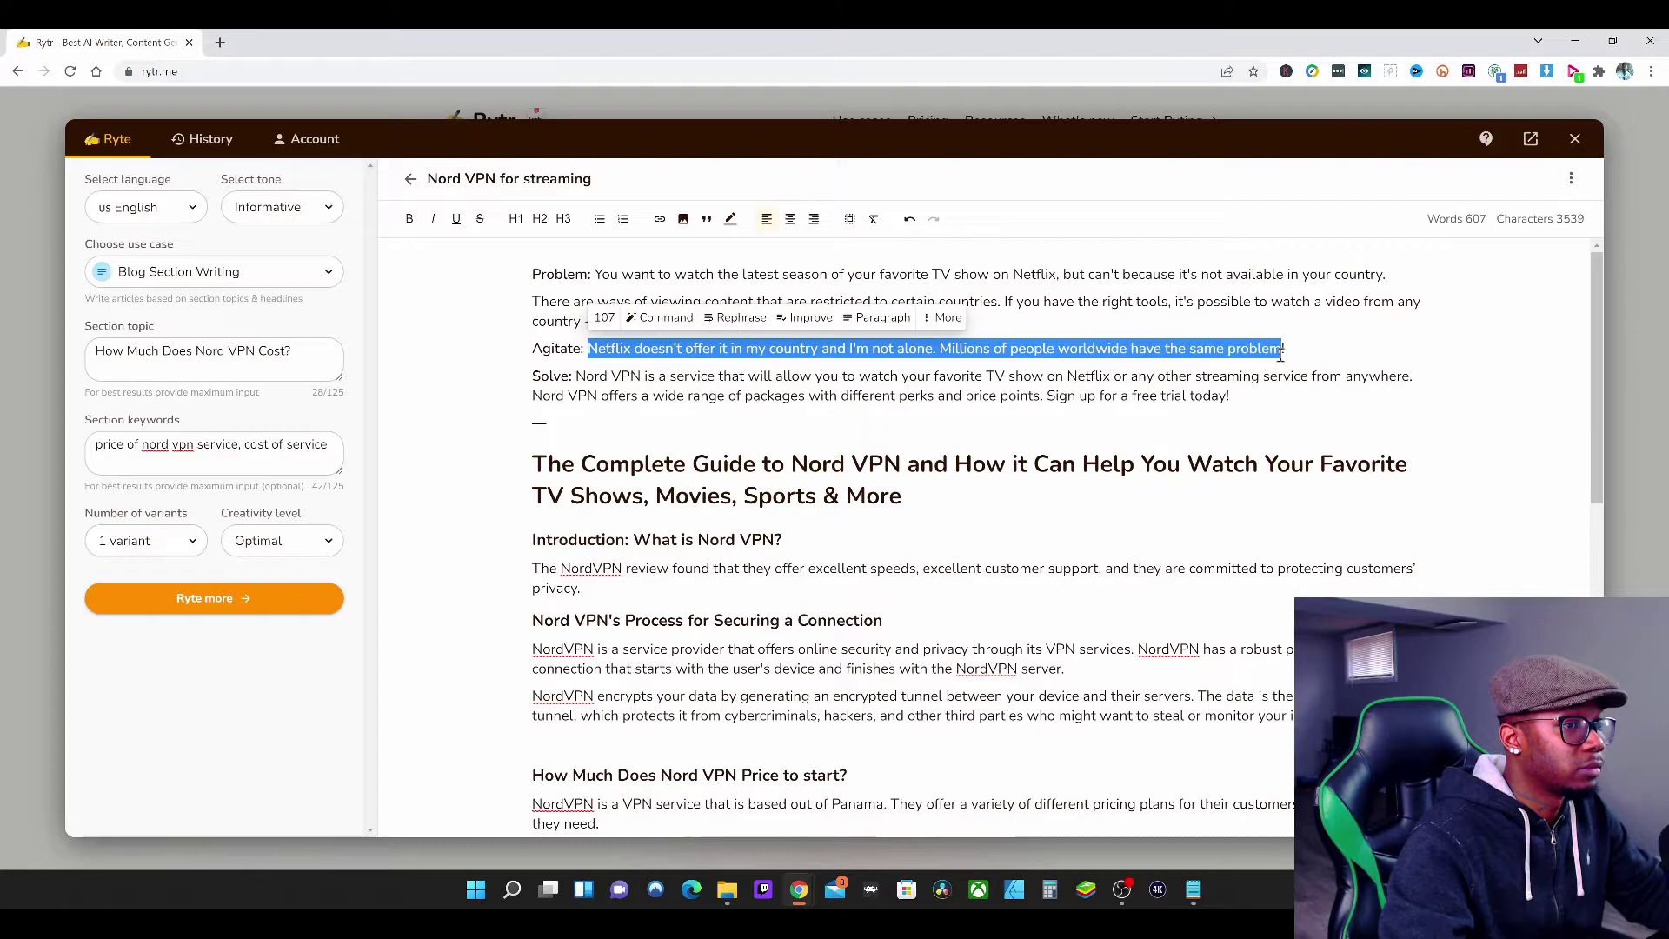
{"action": "left_click", "coordinate": [880, 318]}
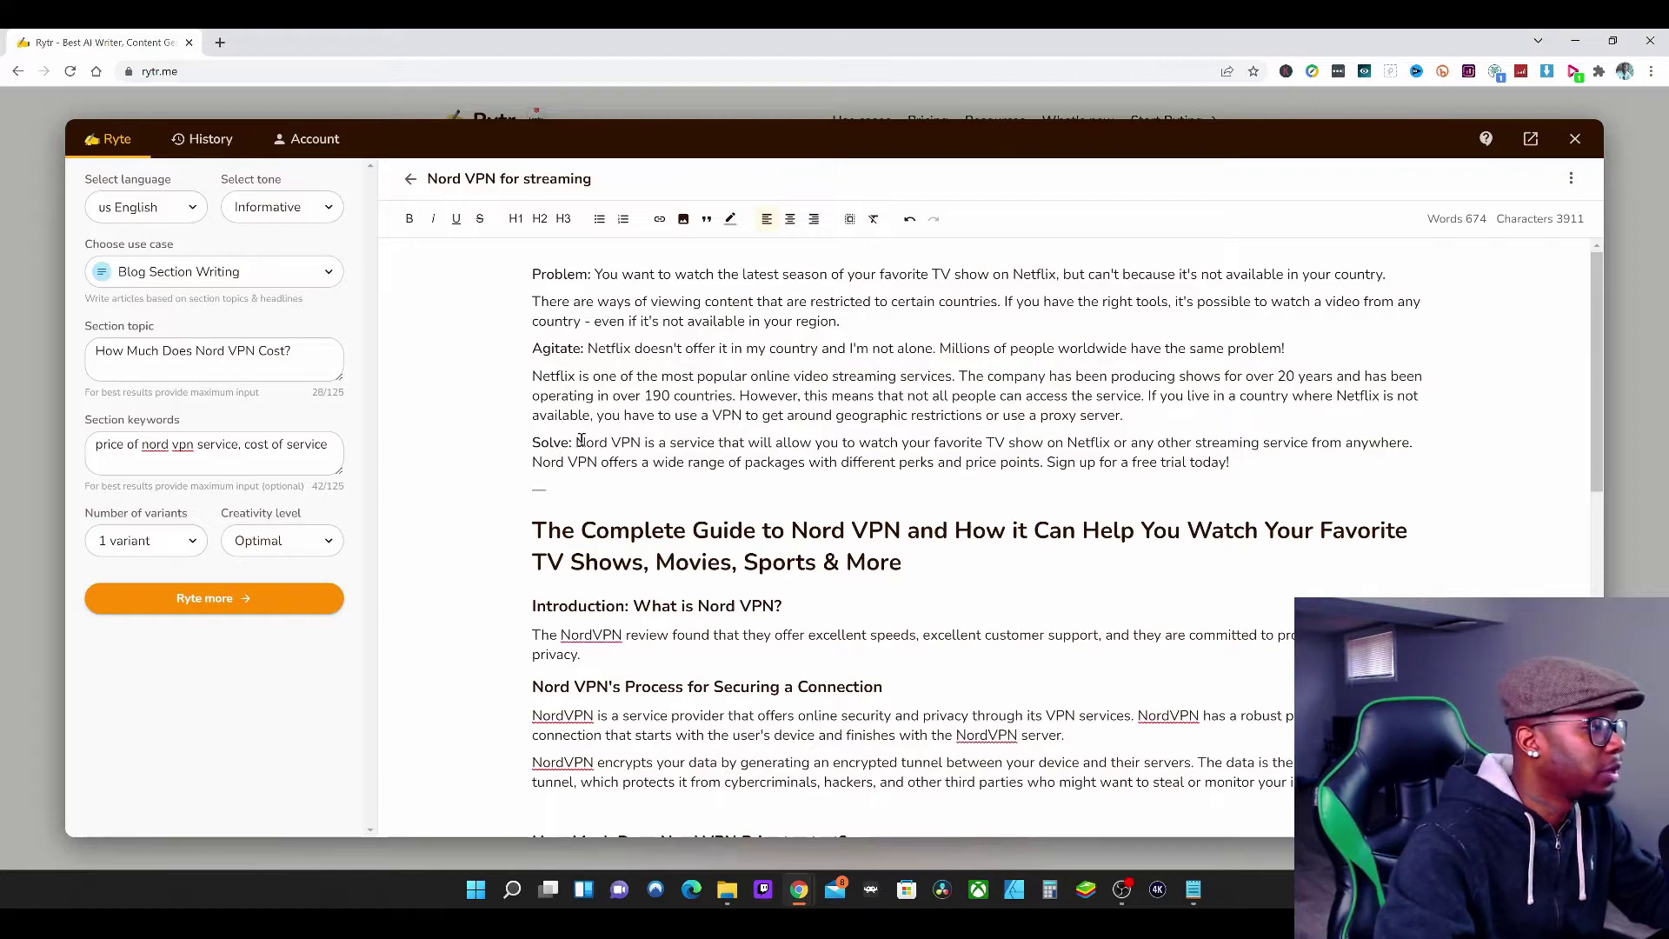
Step: Try to generate a paragraph from the two Solve sentences, and rephrase that Solve text
{"action": "left_click_drag", "start_coordinate": [578, 438], "coordinate": [1240, 468]}
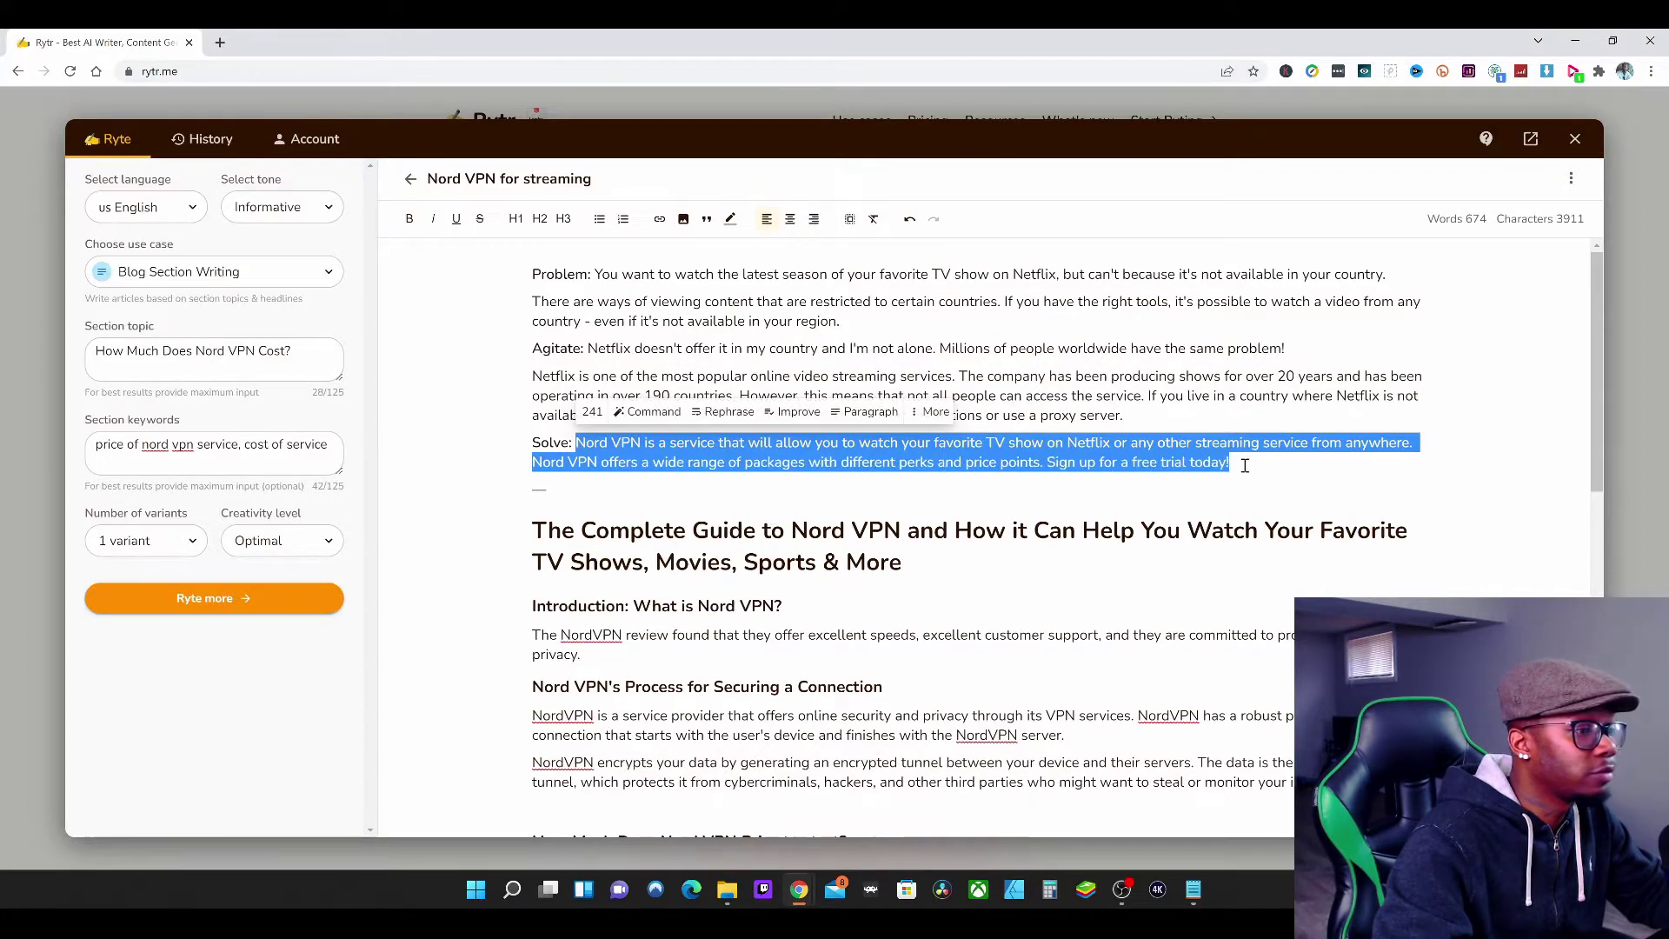
{"action": "left_click", "coordinate": [870, 412]}
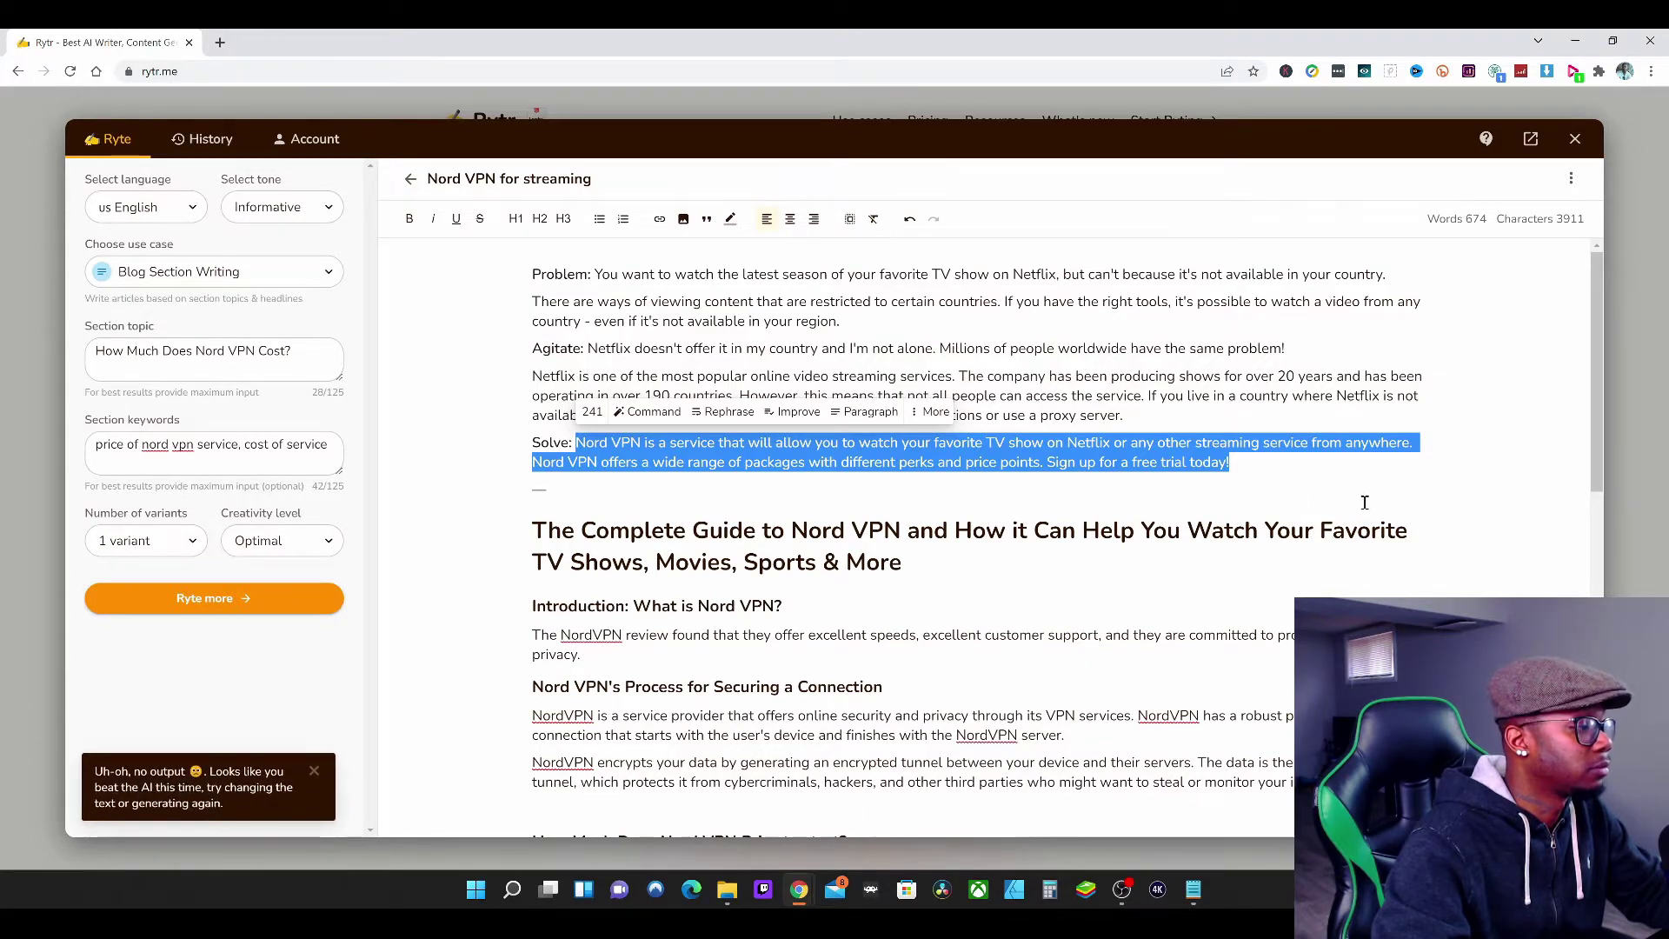
{"action": "left_click", "coordinate": [729, 416]}
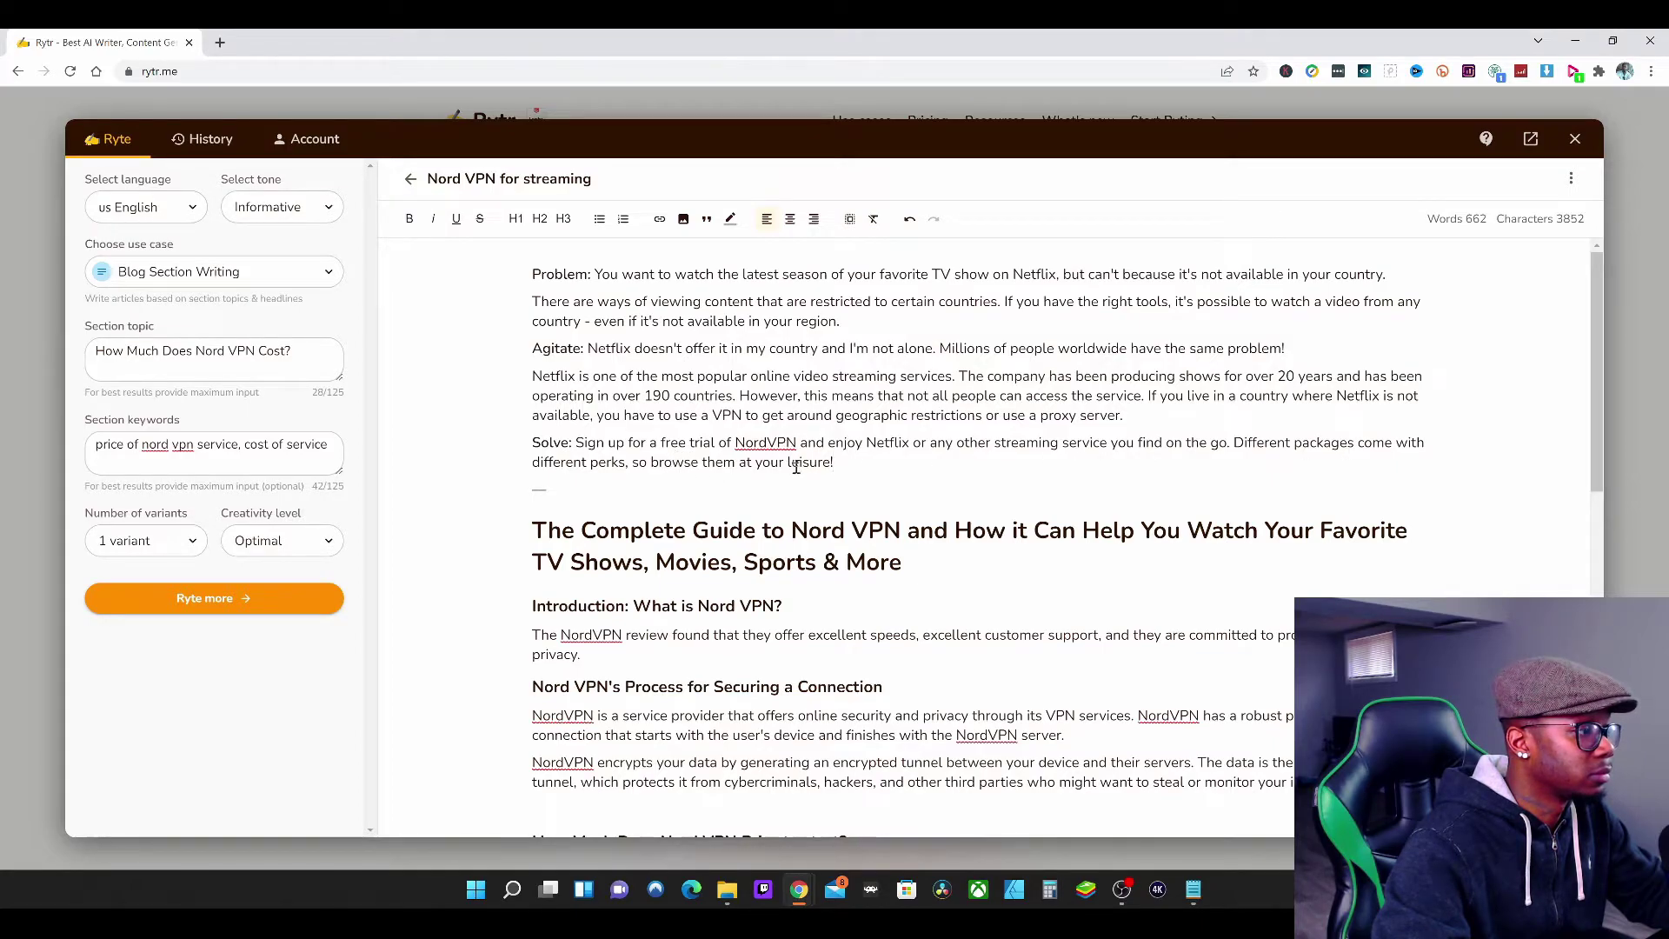
Step: Generate a paragraph from the rephrased Solve text and delete the generated paragraph
{"action": "left_click_drag", "start_coordinate": [846, 462], "coordinate": [577, 442]}
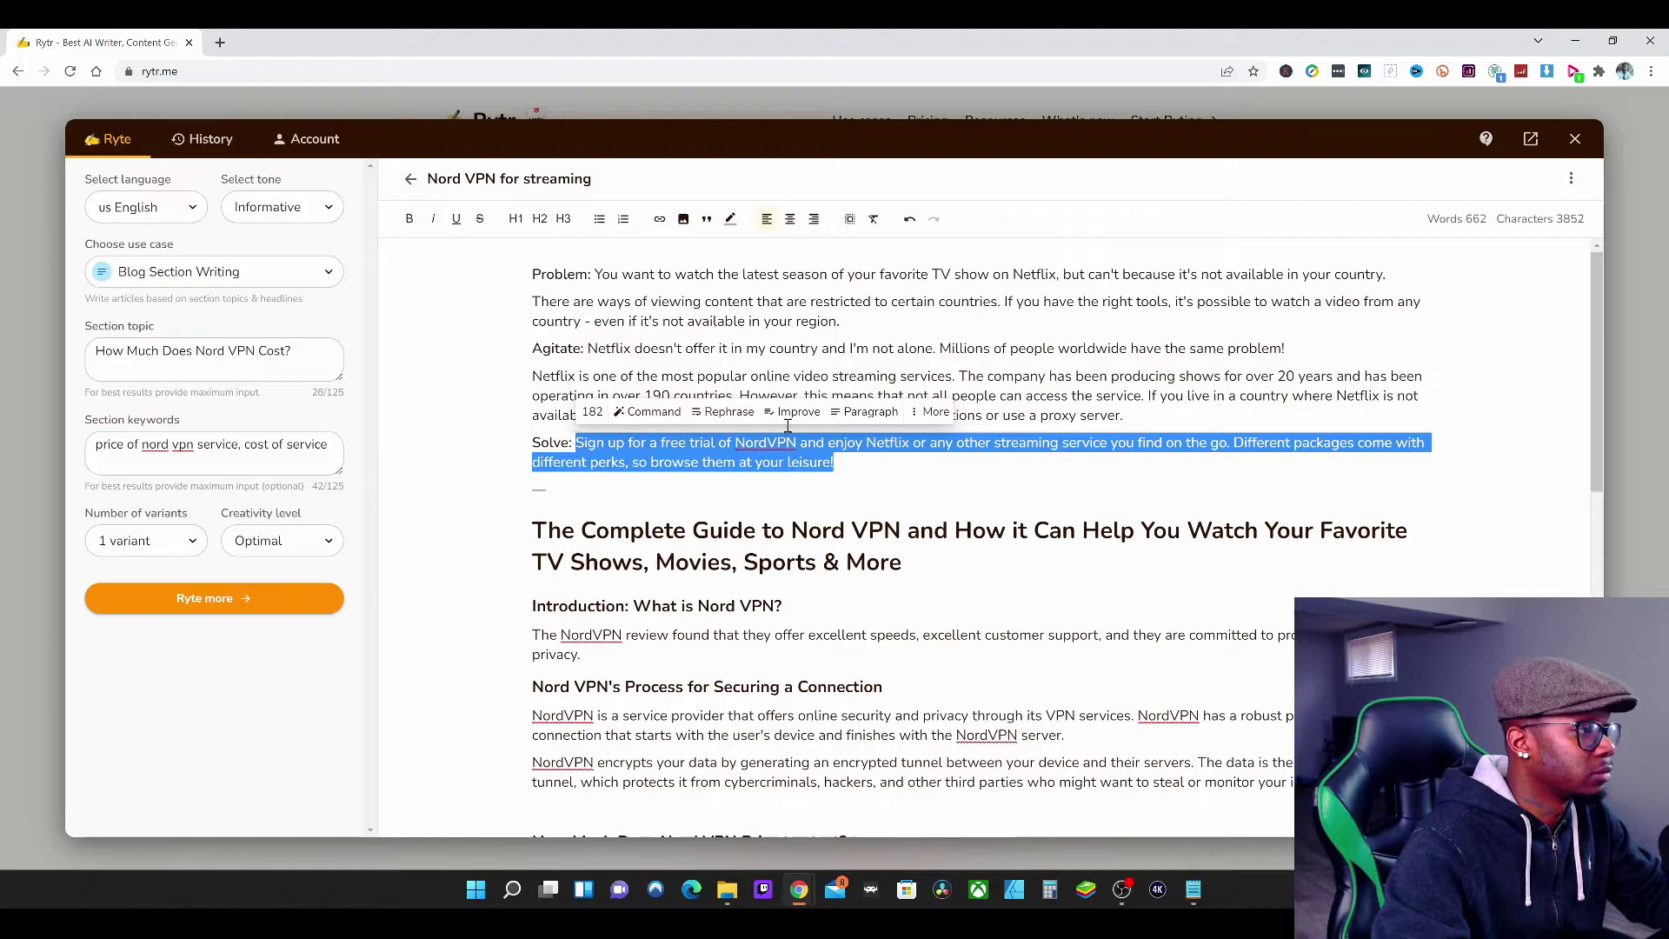
{"action": "left_click", "coordinate": [866, 412]}
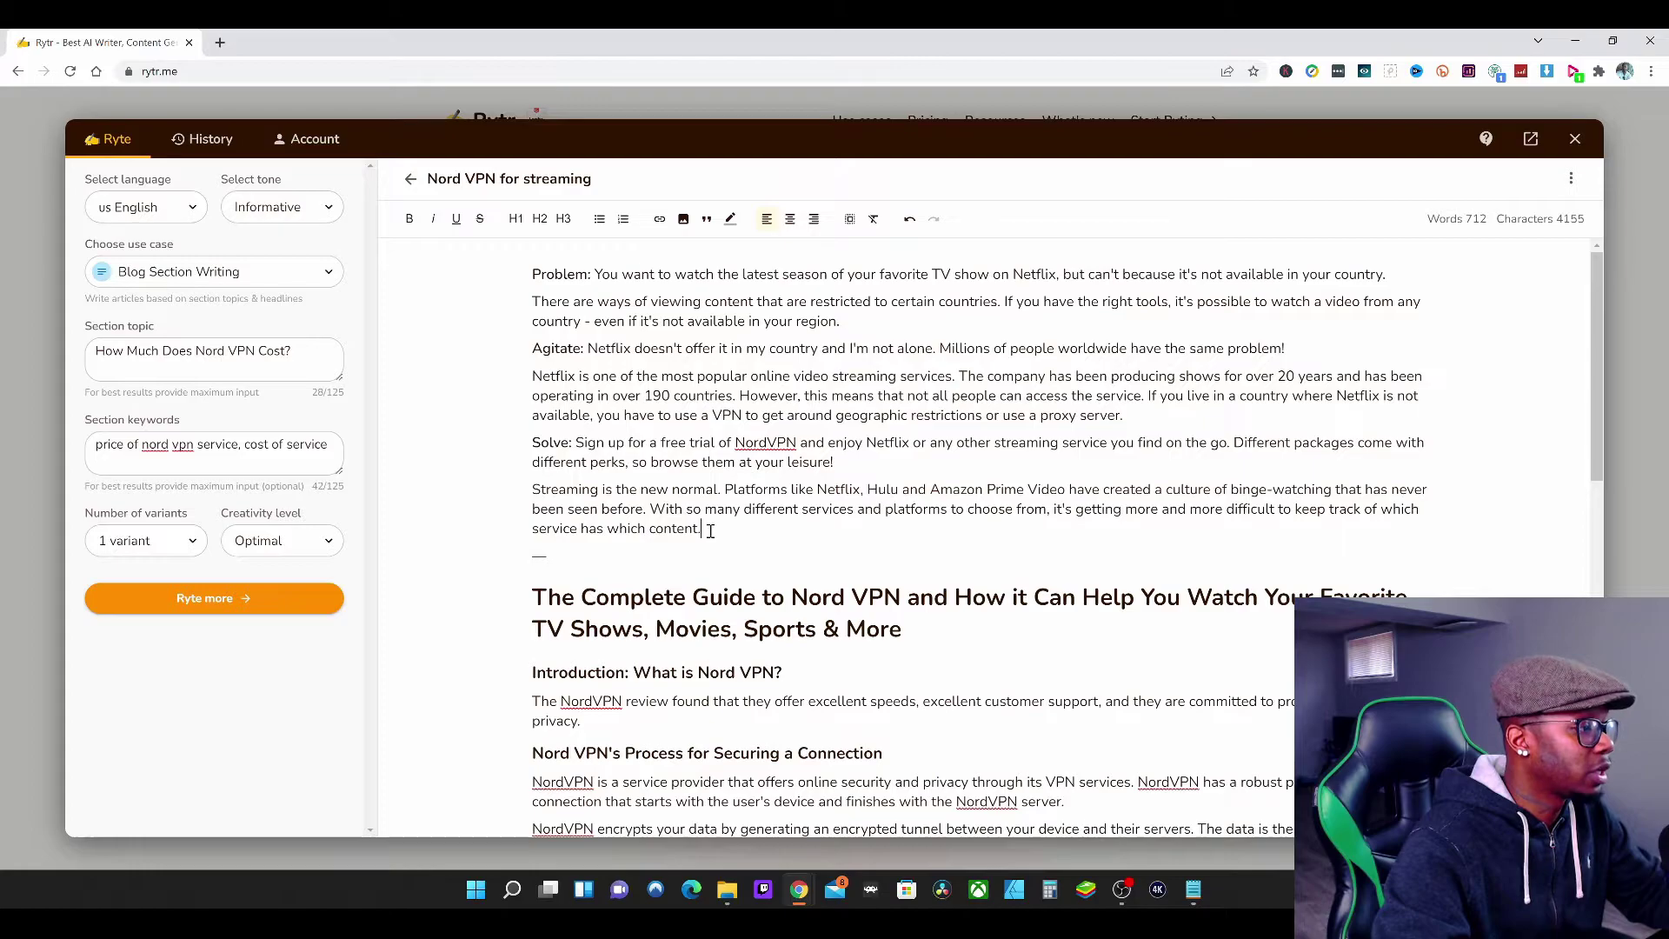
{"action": "left_click_drag", "start_coordinate": [711, 530], "coordinate": [532, 490]}
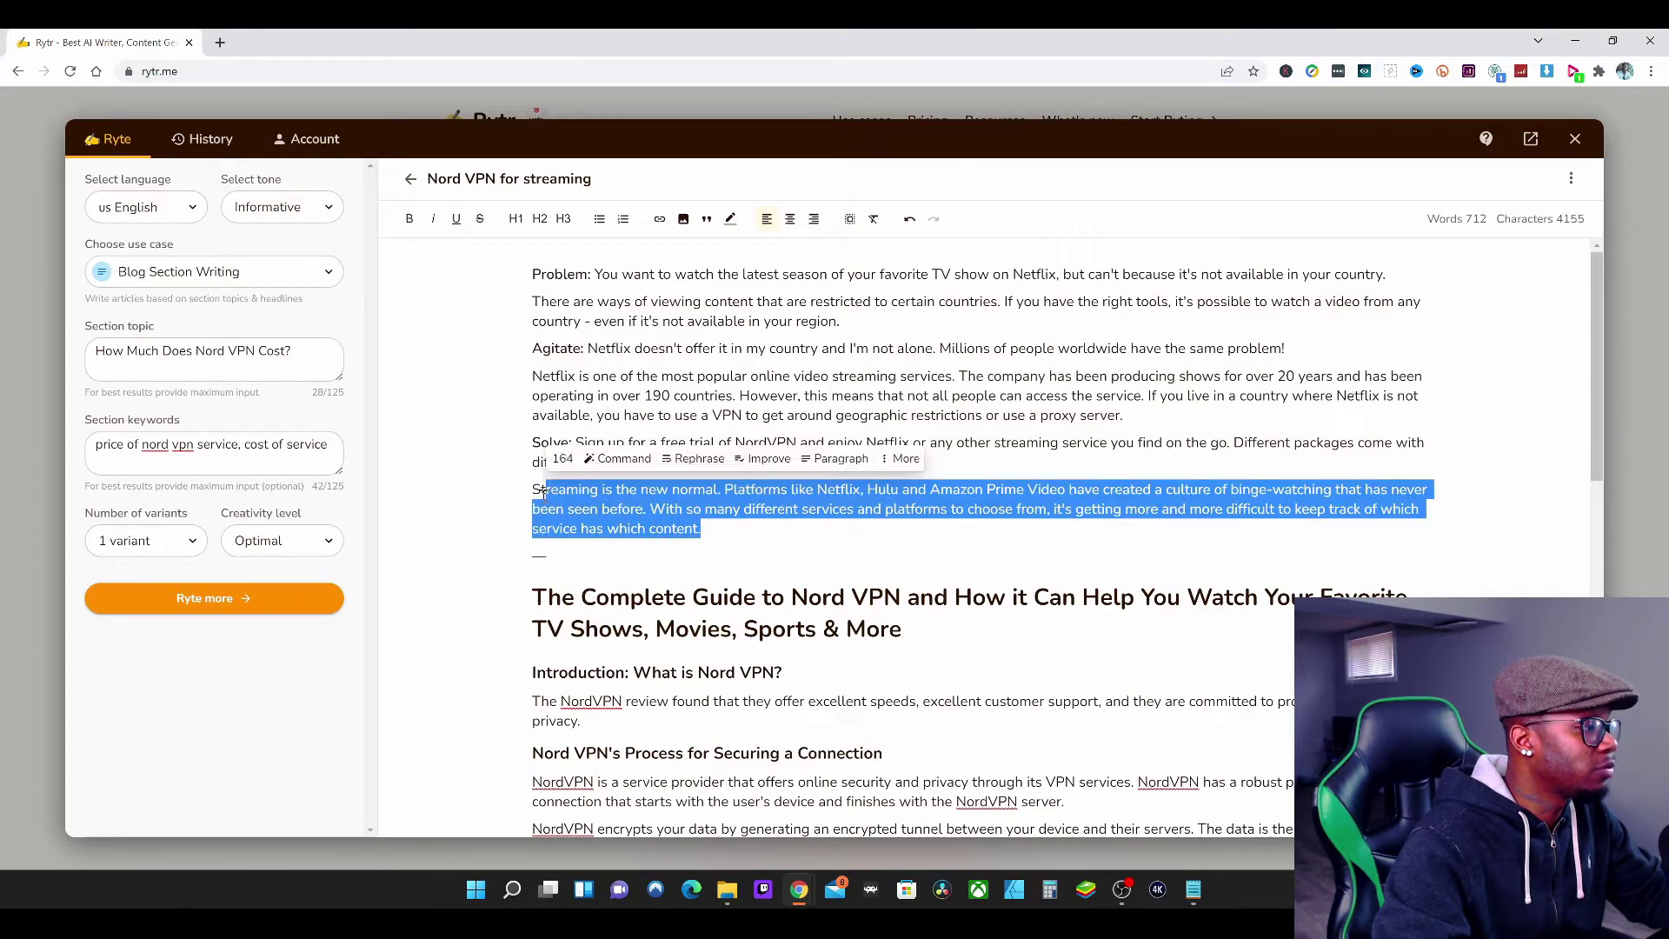
{"action": "key", "text": "BackSpace"}
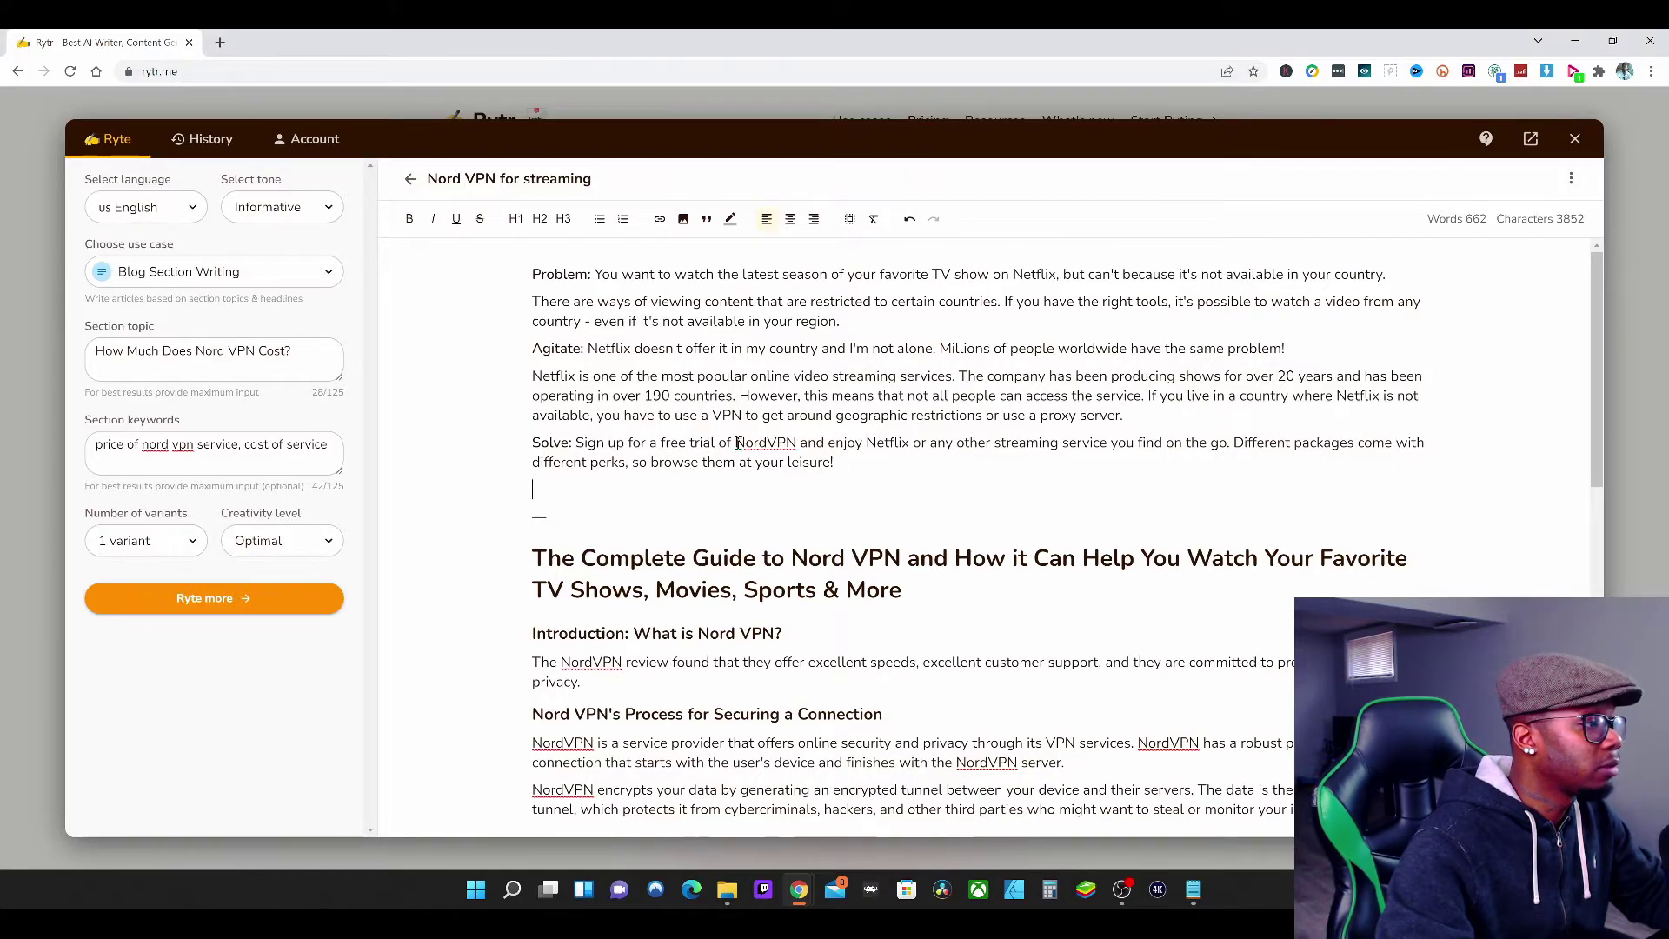
Step: Shorten the Solve text to "Get NordVPN and enjoy Netflix or any other streaming service you find on the go."
{"action": "left_click_drag", "start_coordinate": [734, 443], "coordinate": [576, 443]}
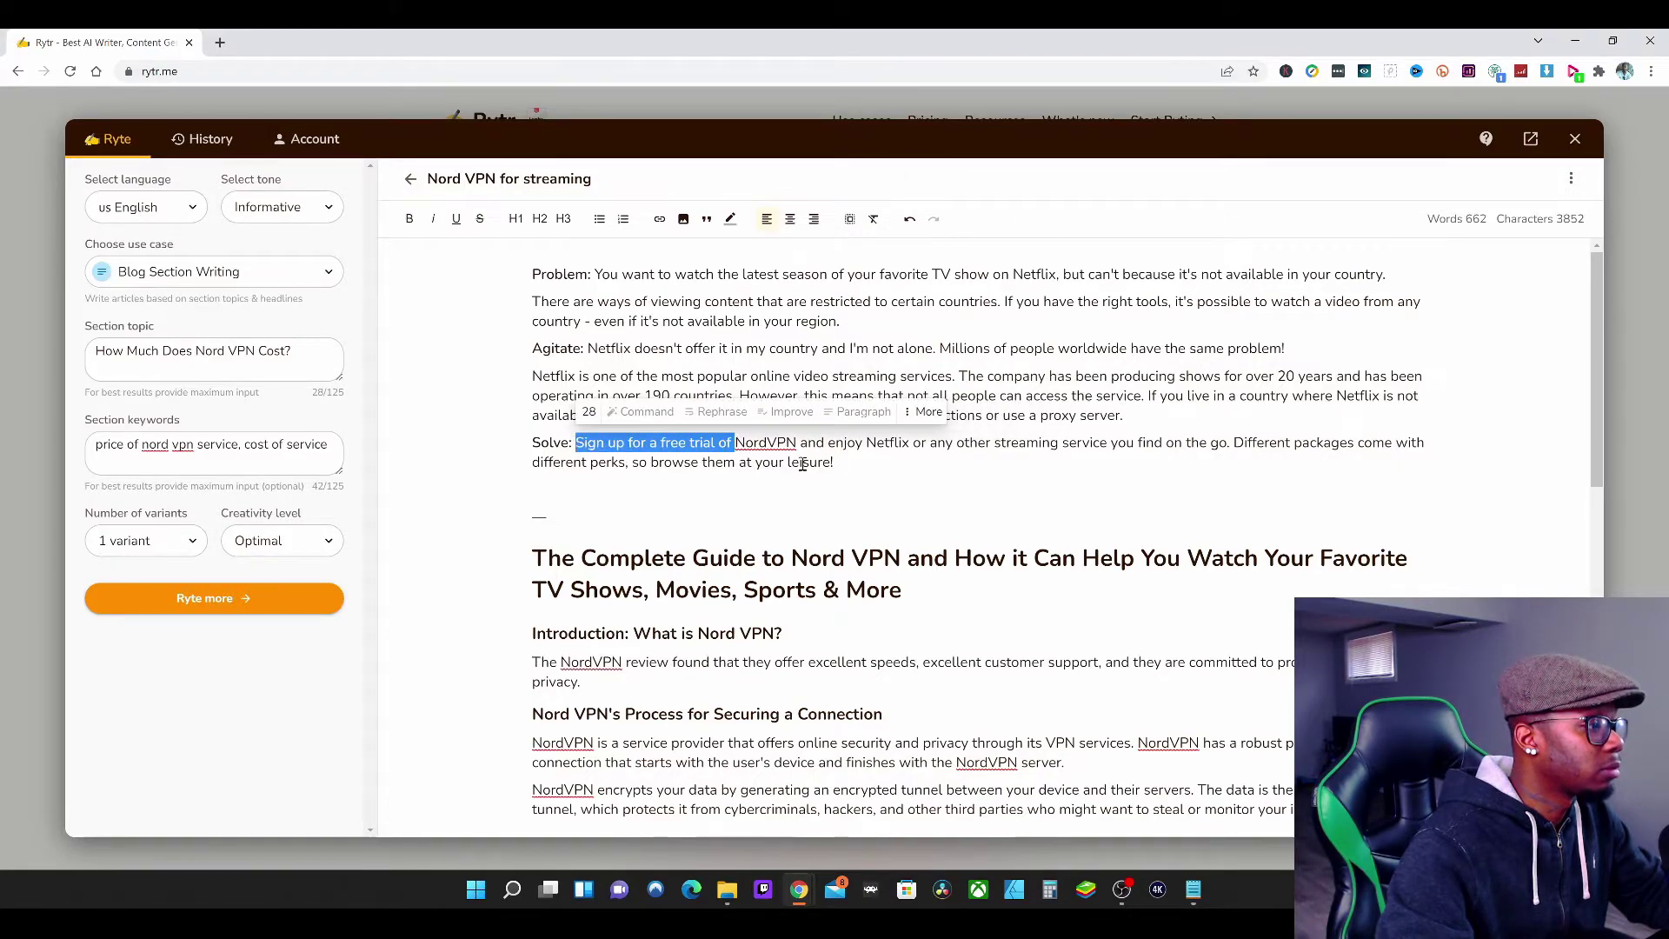
{"action": "key", "text": "BackSpace"}
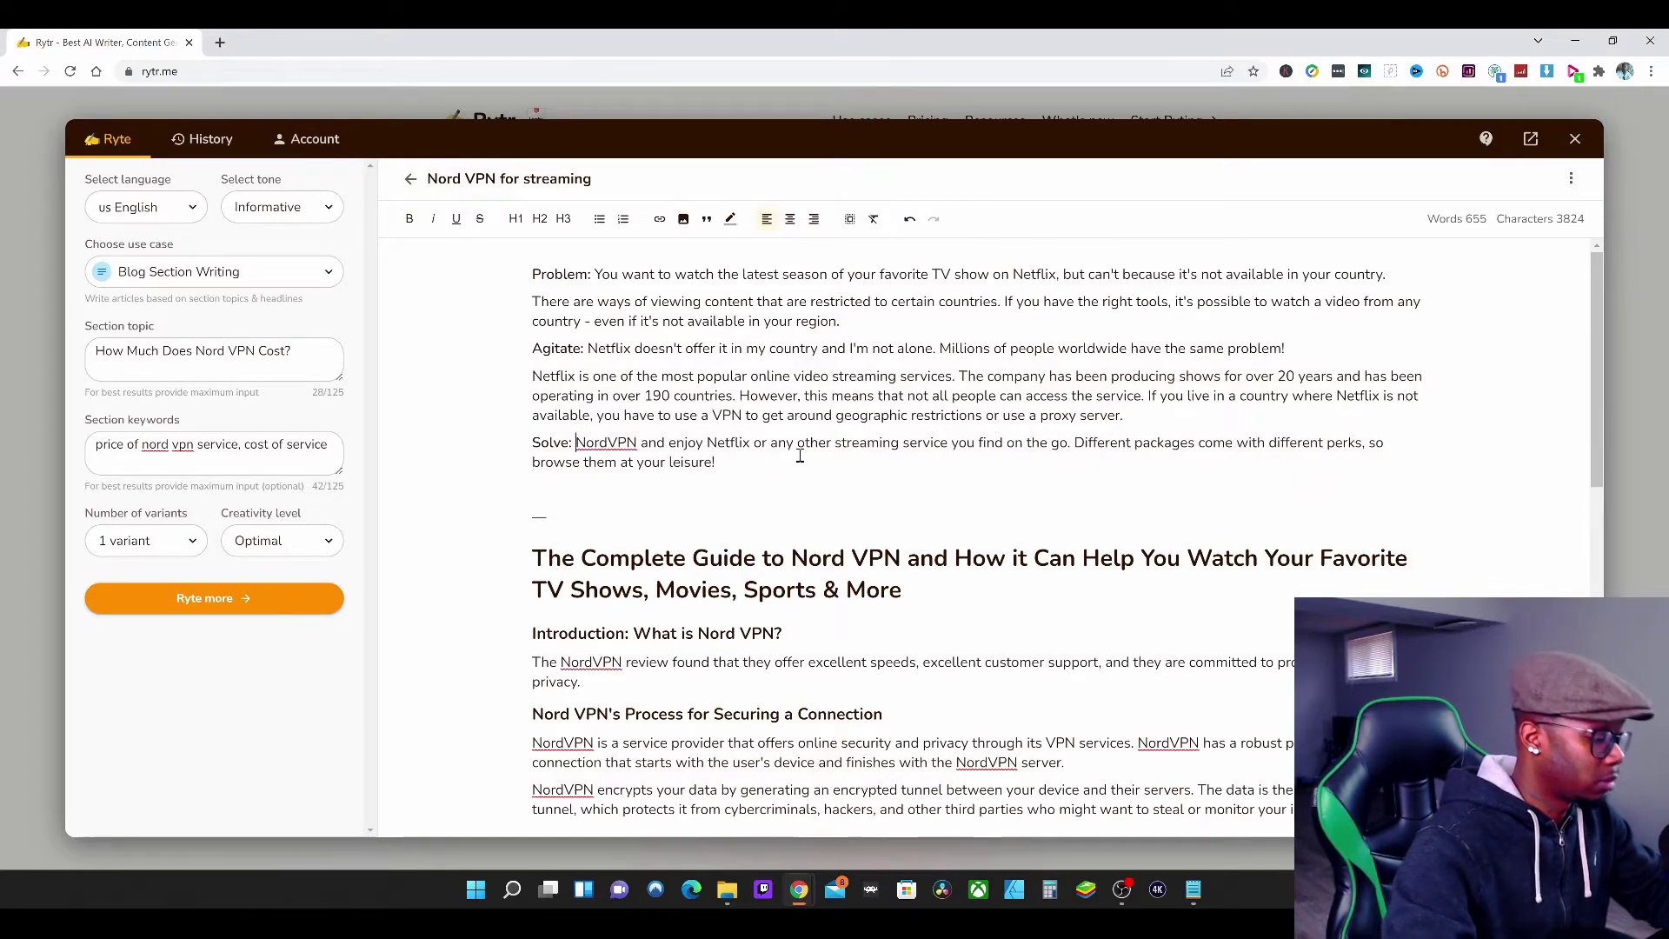
{"action": "type", "text": "Get"}
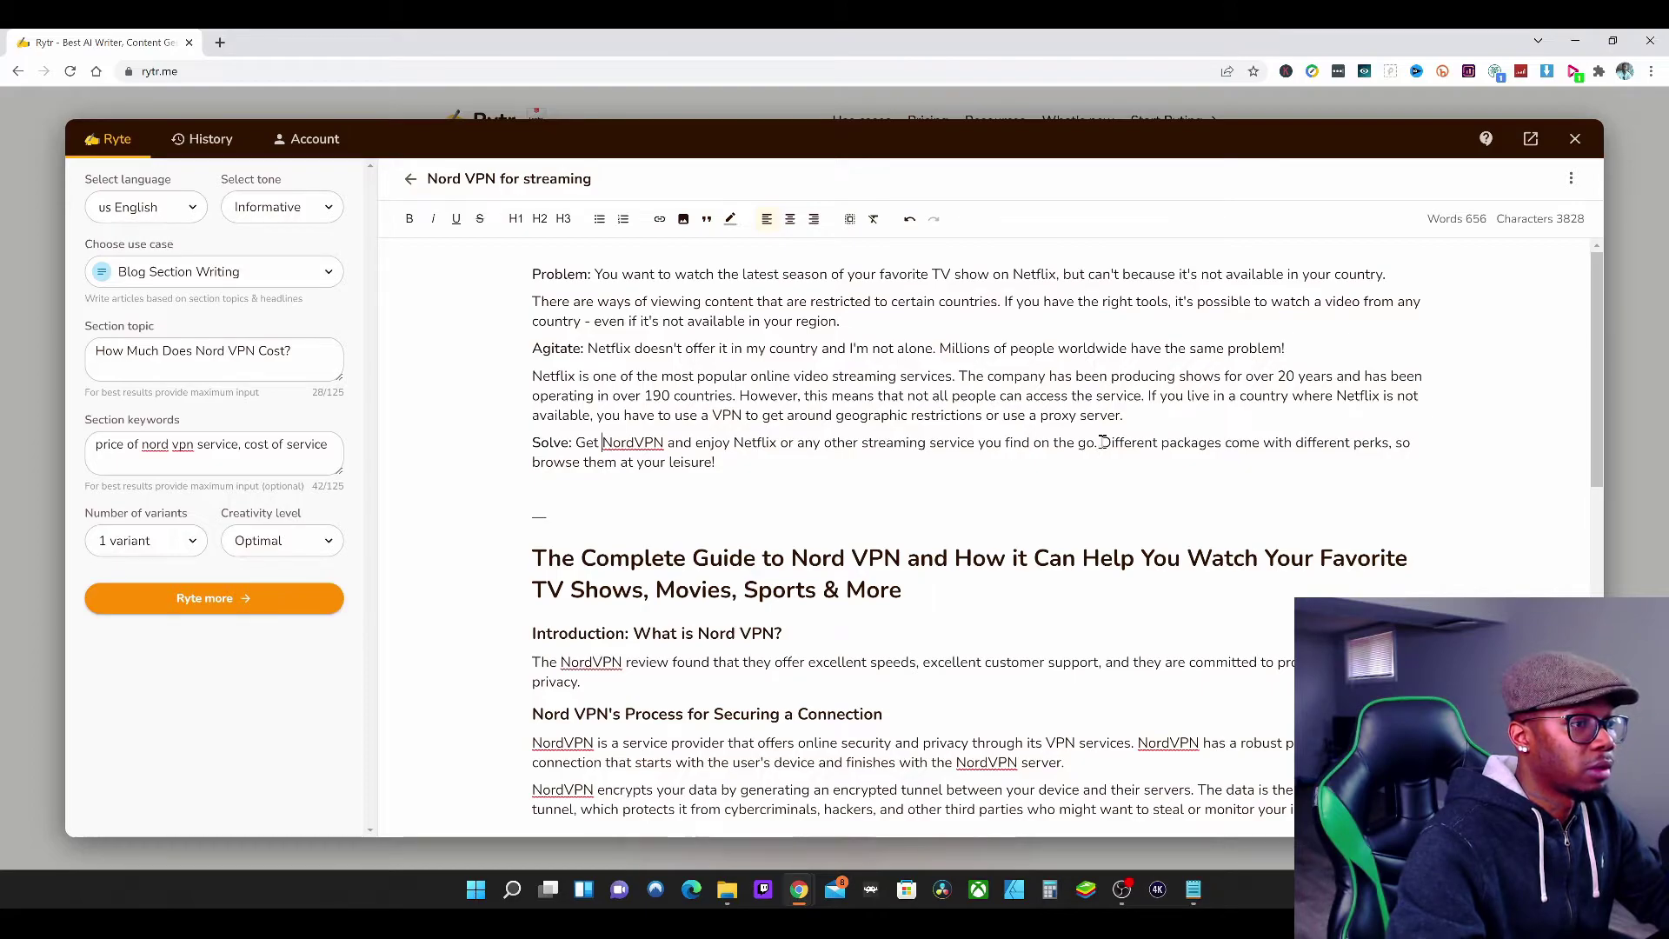
{"action": "left_click_drag", "start_coordinate": [1101, 444], "coordinate": [1122, 458]}
{"action": "key", "text": "BackSpace"}
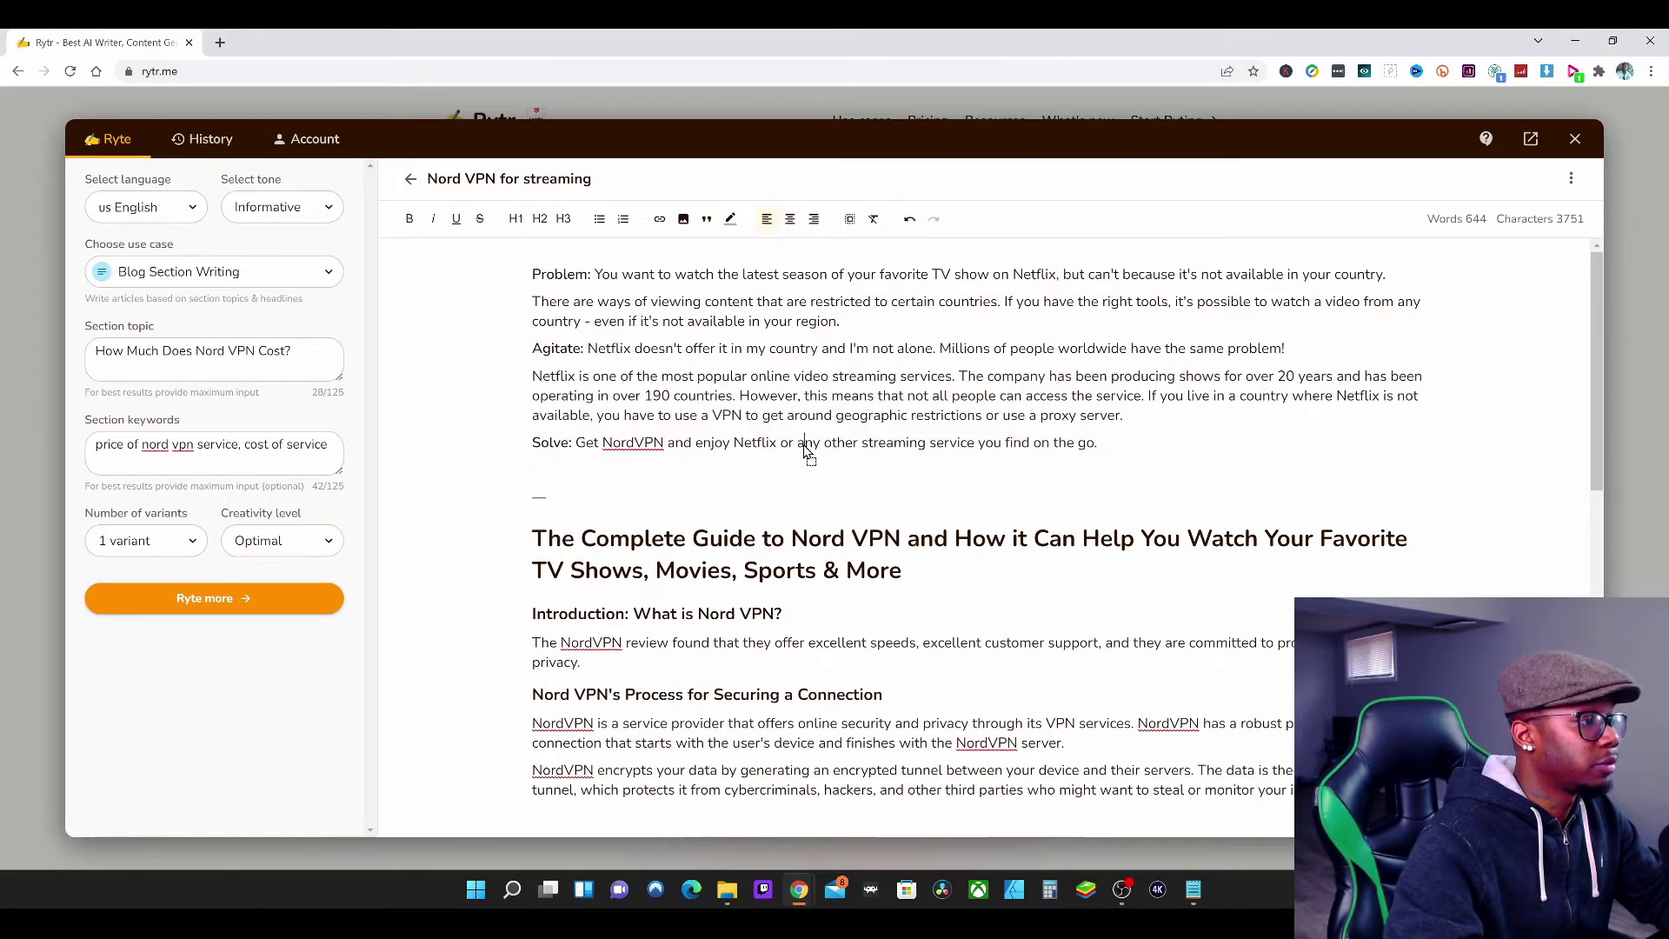
Step: Generate a paragraph from the shortened Solve sentence about getting NordVPN
{"action": "key", "text": "Return"}
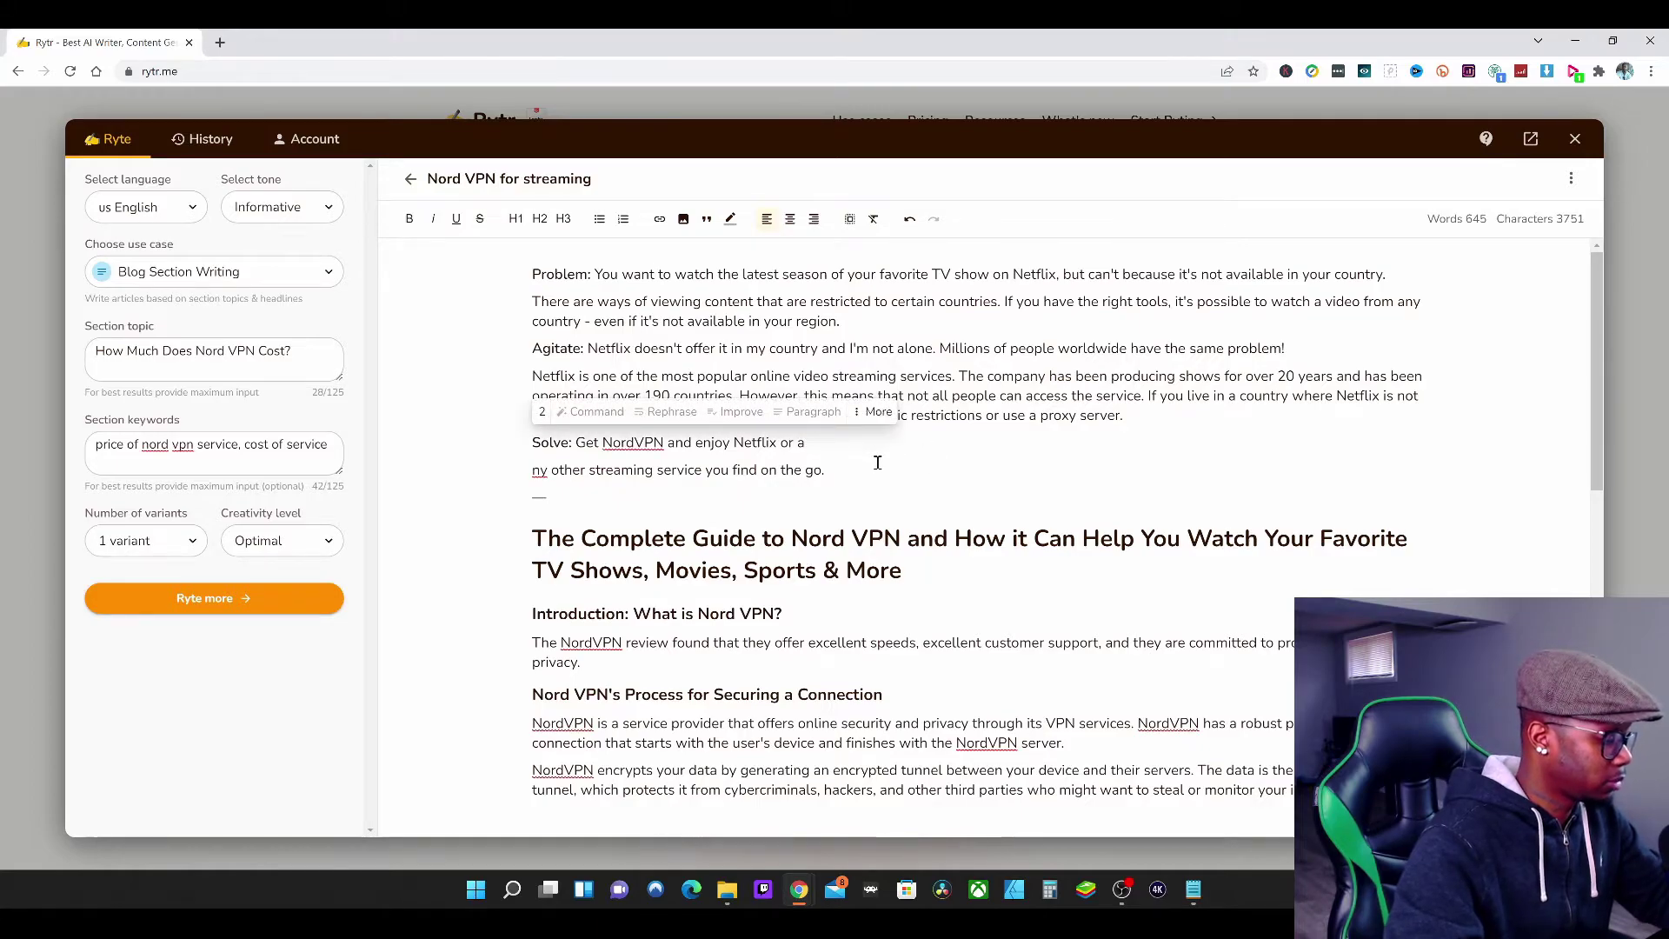
{"action": "key", "text": "ctrl+z"}
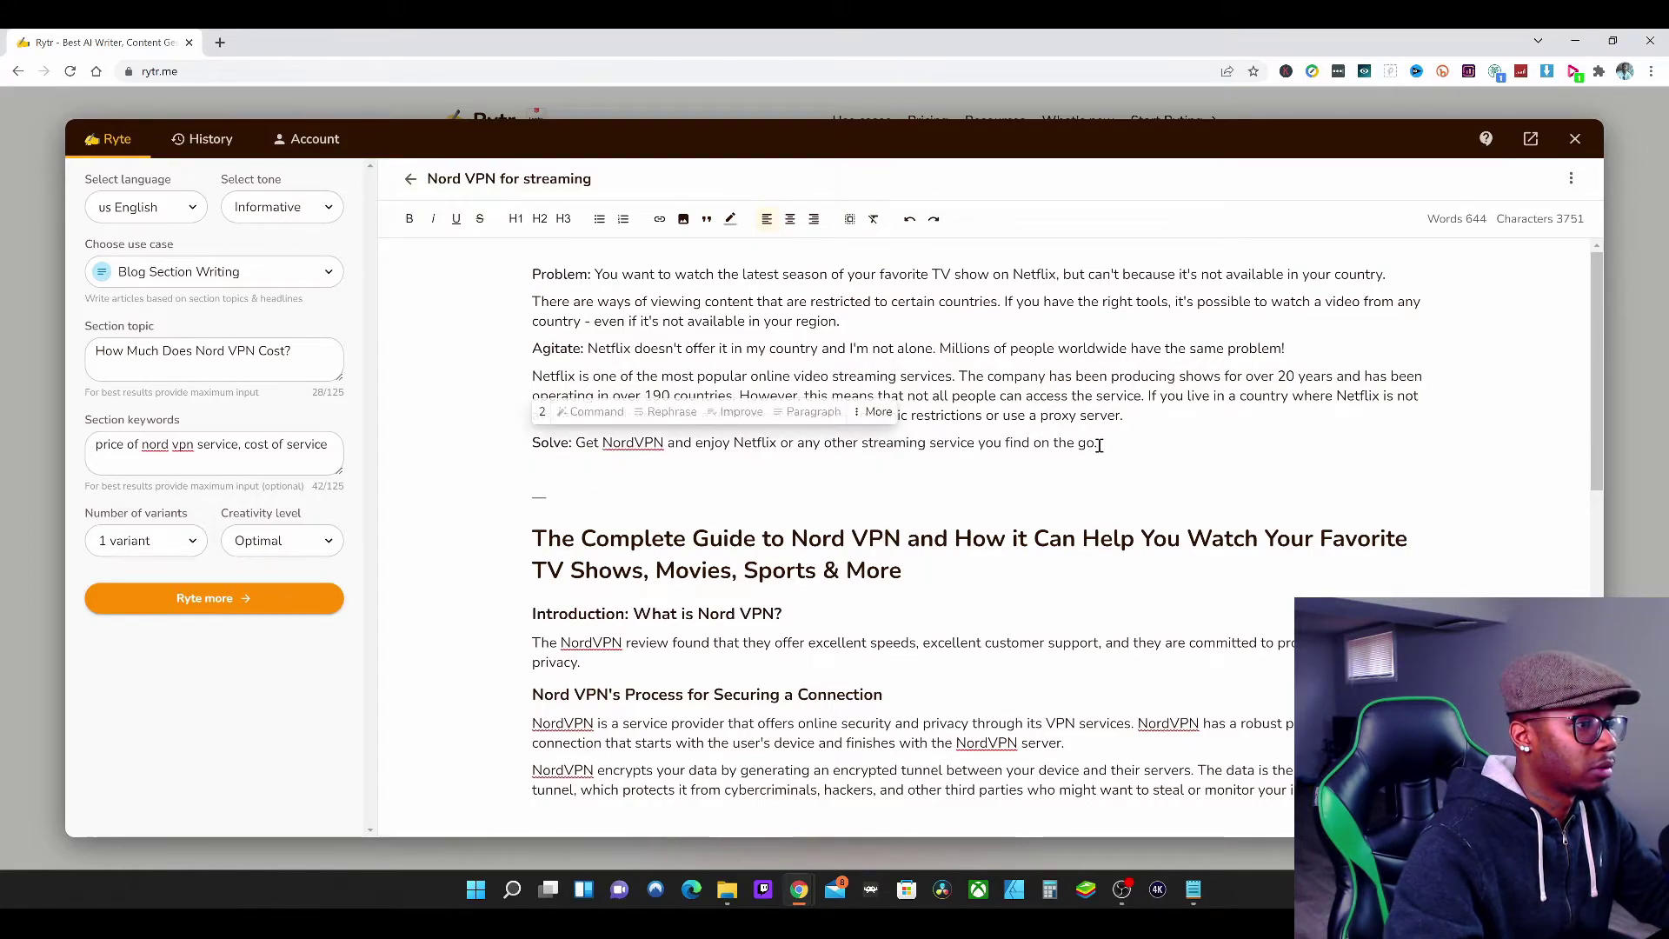
{"action": "left_click_drag", "start_coordinate": [1102, 446], "coordinate": [575, 446]}
{"action": "left_click", "coordinate": [880, 415]}
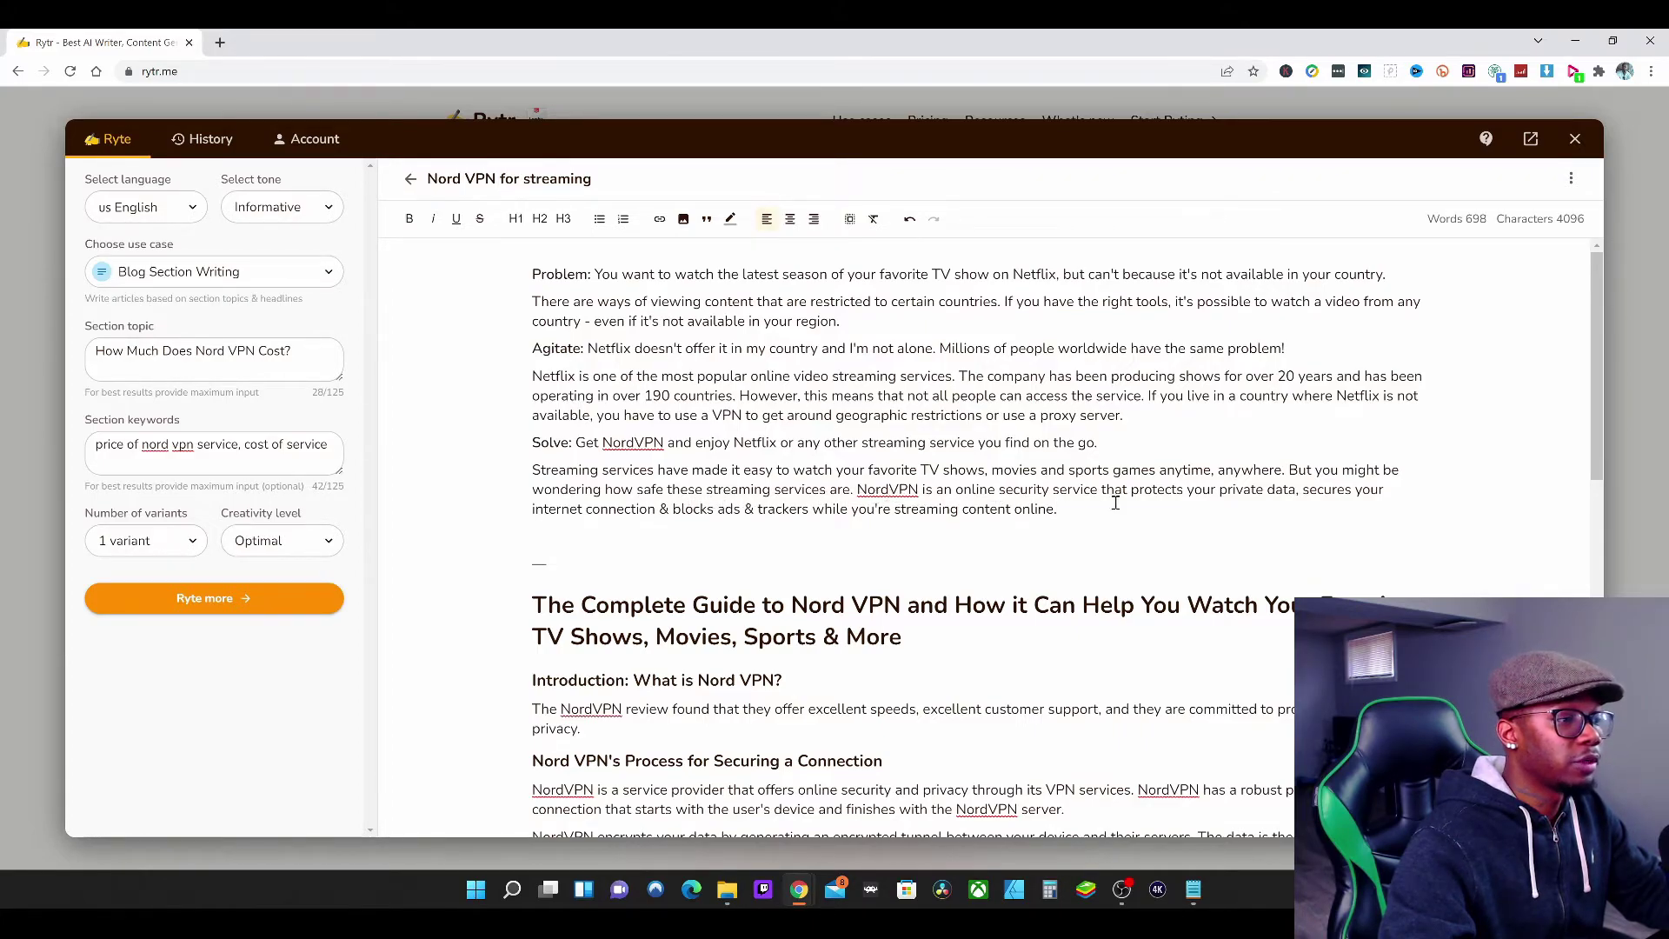
Step: Delete the dash separator line above the Complete Guide title
{"action": "left_click", "coordinate": [614, 541]}
{"action": "double_click", "coordinate": [559, 564]}
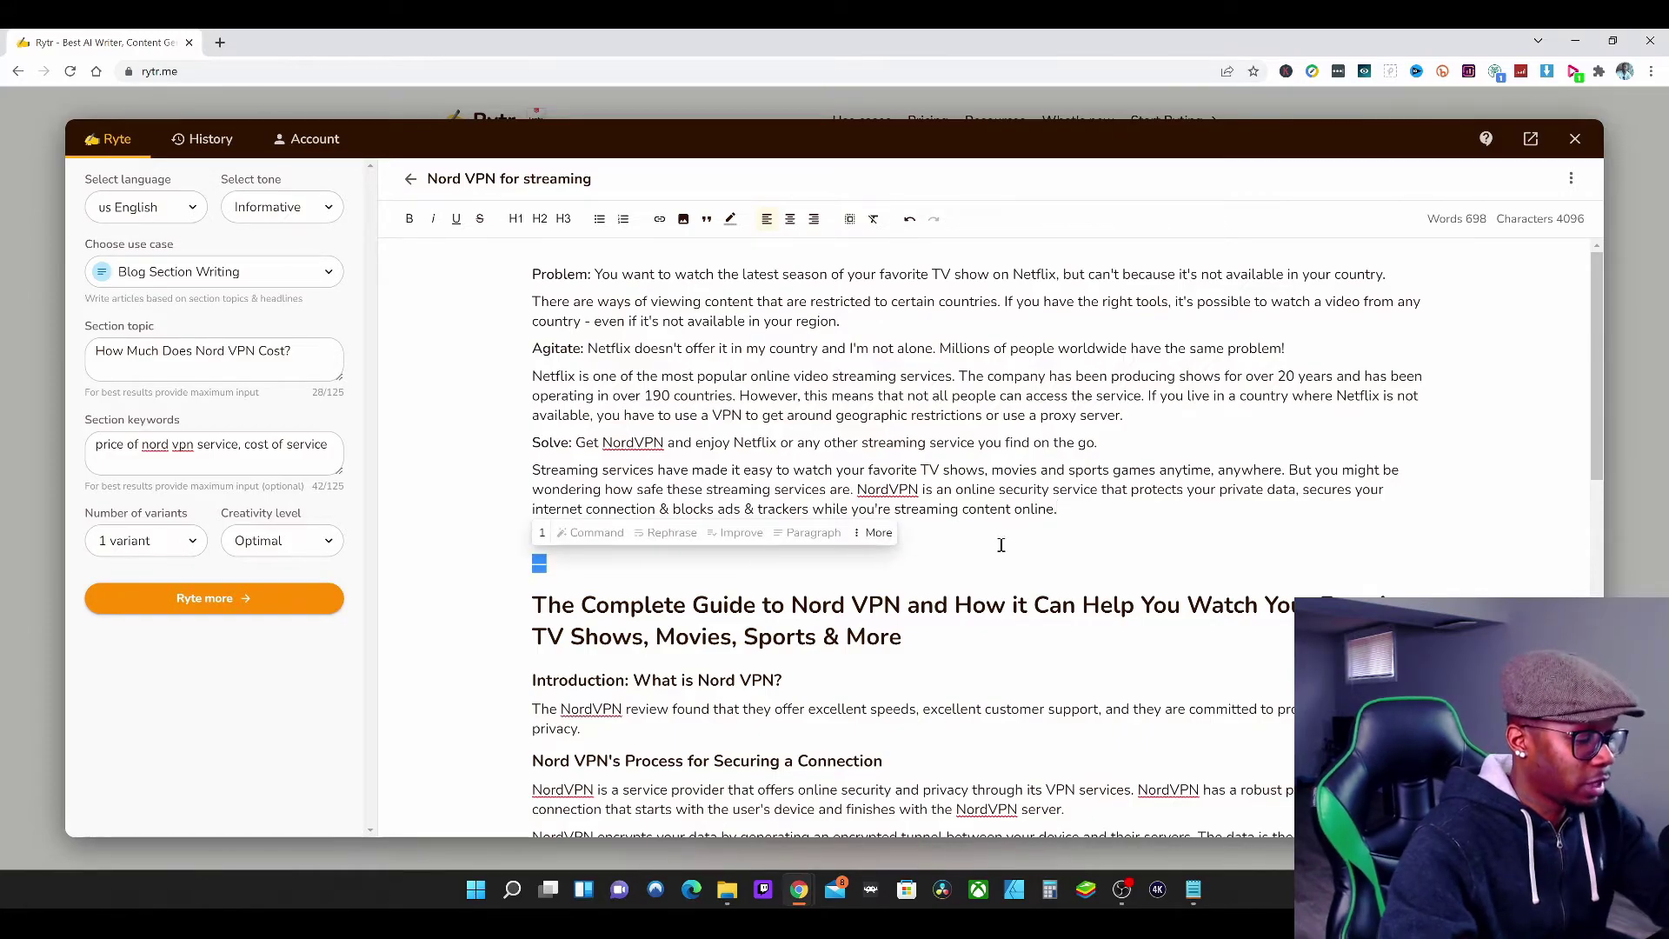
{"action": "key", "text": "BackSpace"}
{"action": "key", "text": "BackSpace"}
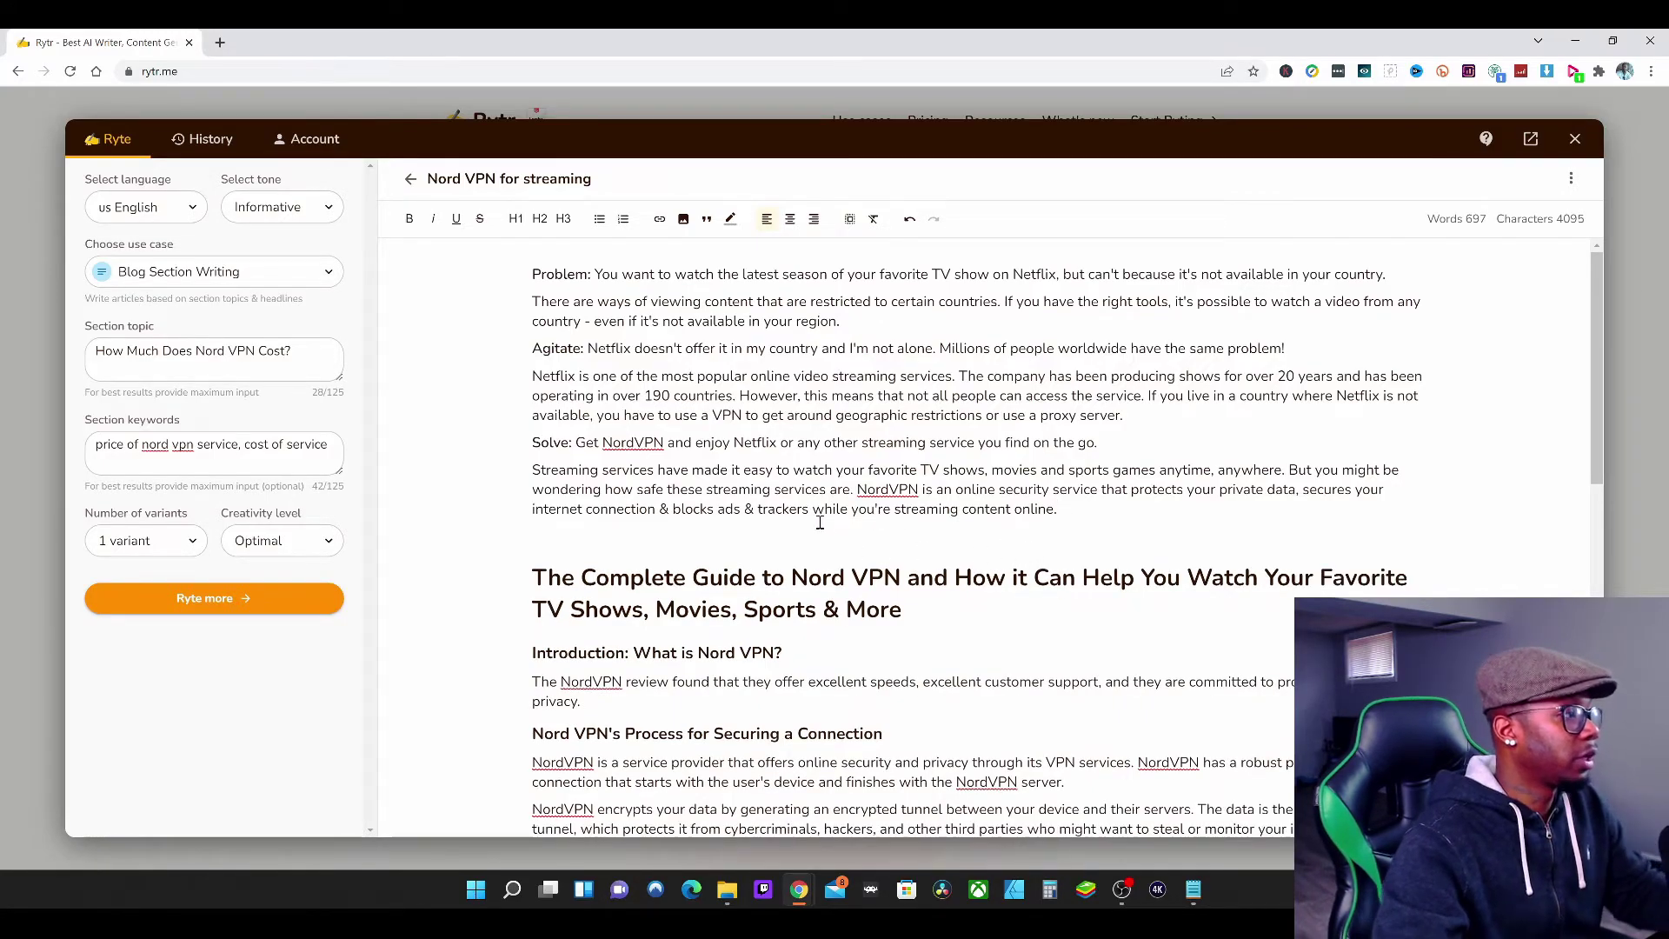
Step: Remove the "Problem:", "Agitate:" and "Solve:" labels from the intro and add a blank line after its opening sentence
{"action": "left_click_drag", "start_coordinate": [595, 274], "coordinate": [536, 275]}
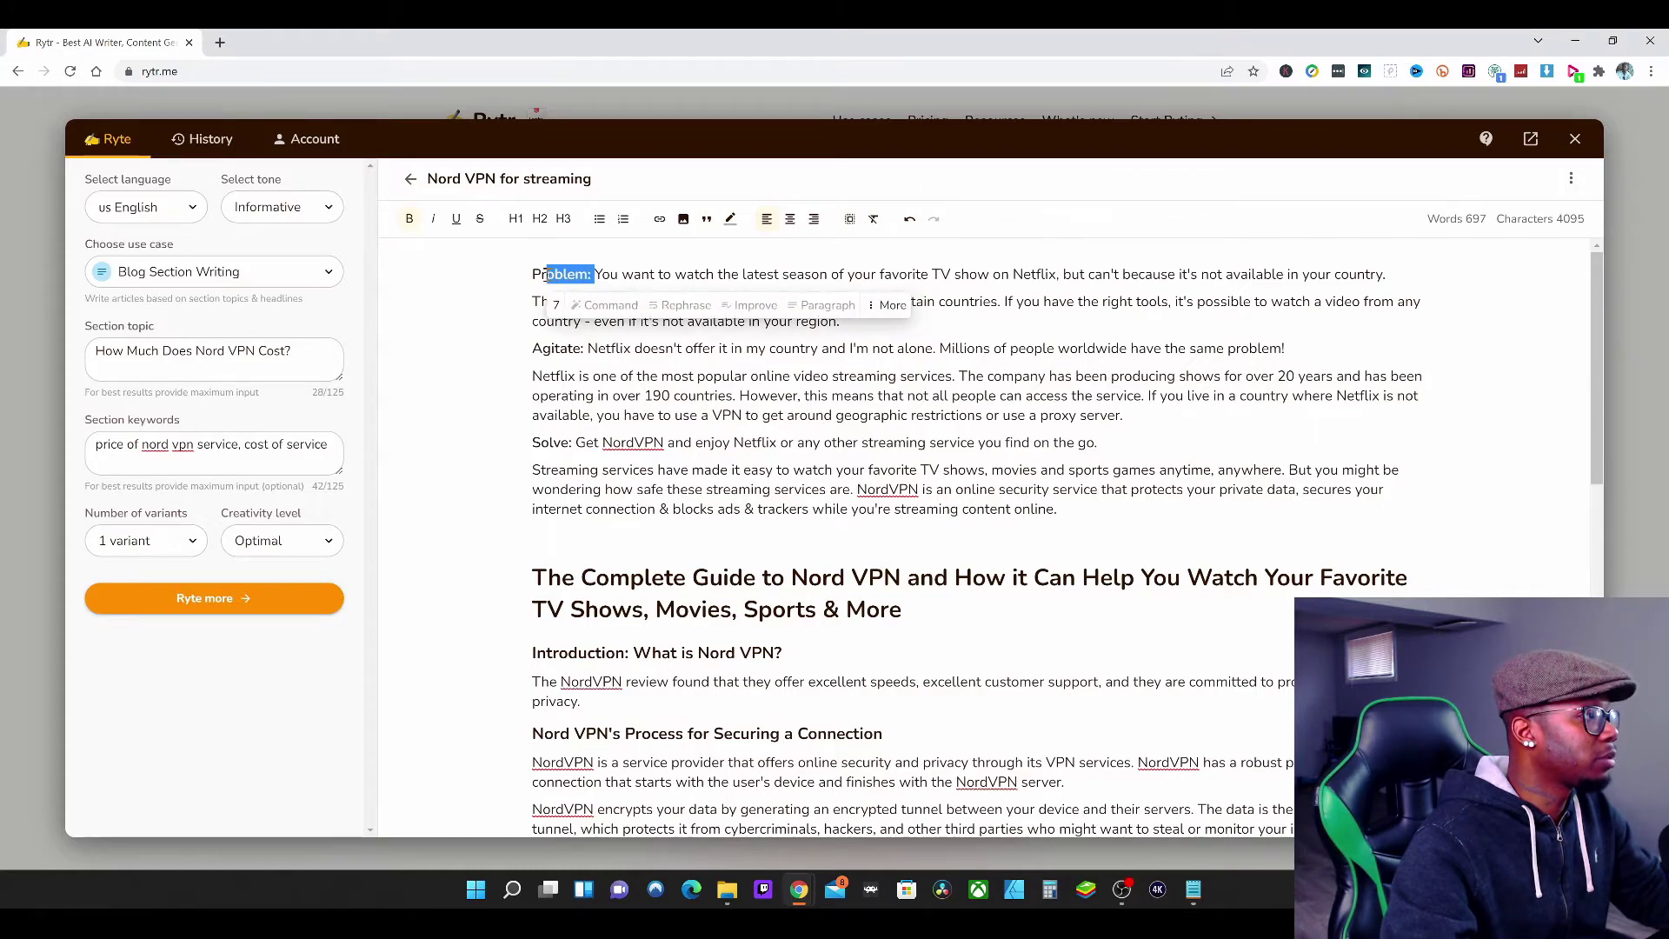
{"action": "key", "text": "BackSpace"}
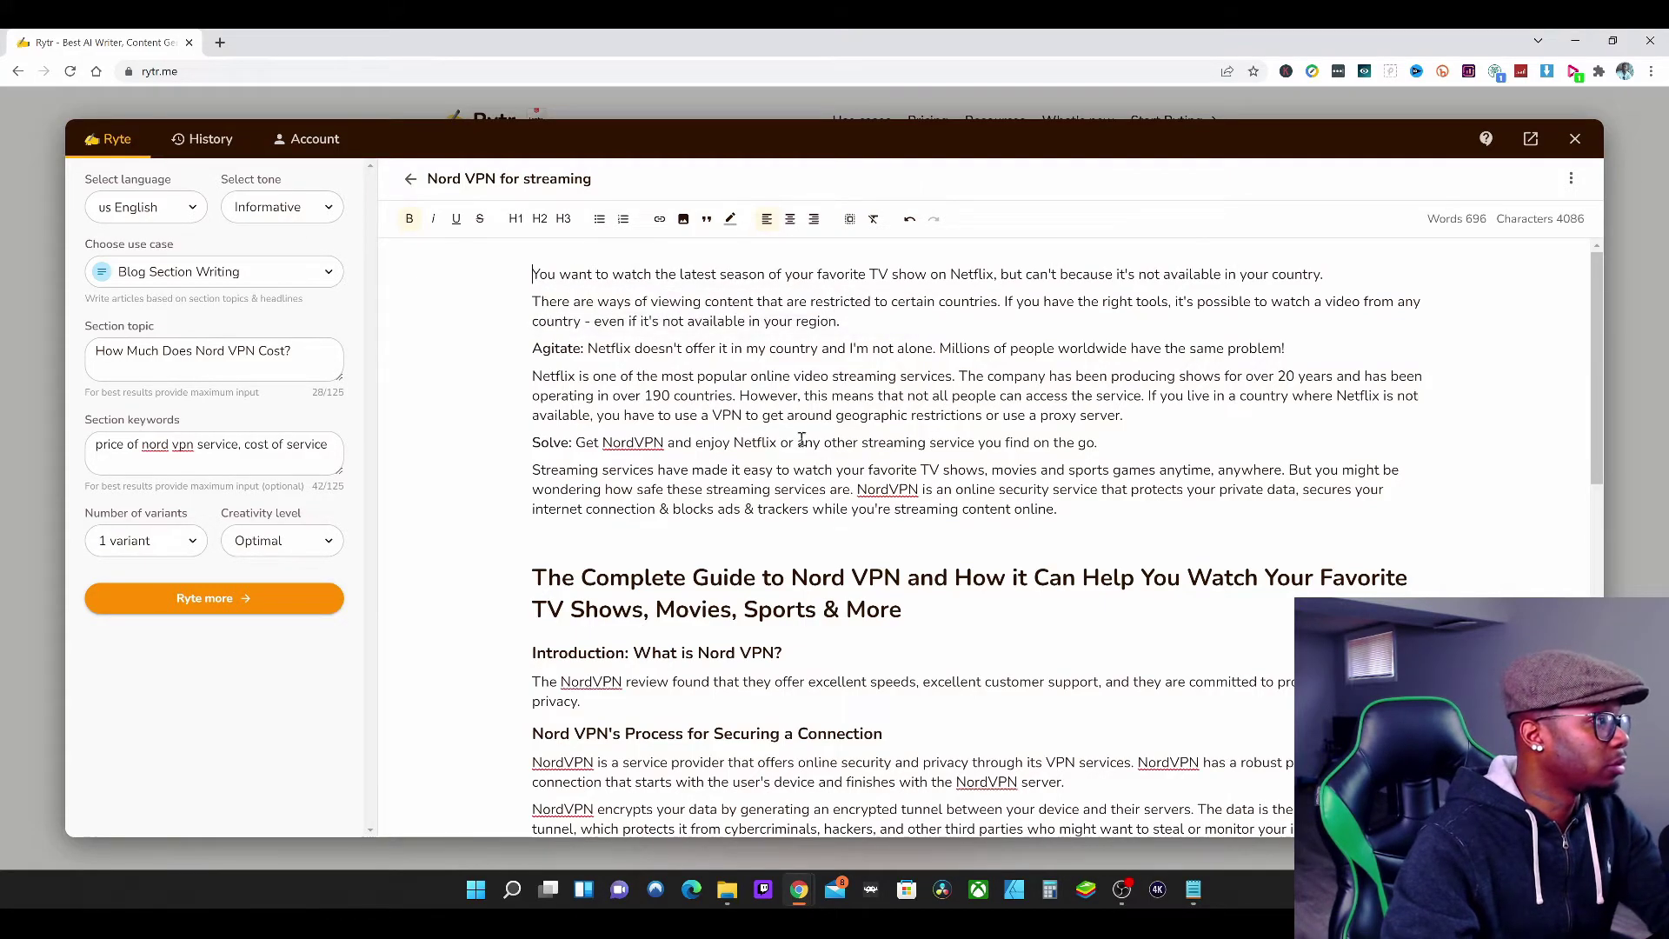
{"action": "left_click_drag", "start_coordinate": [590, 348], "coordinate": [533, 348]}
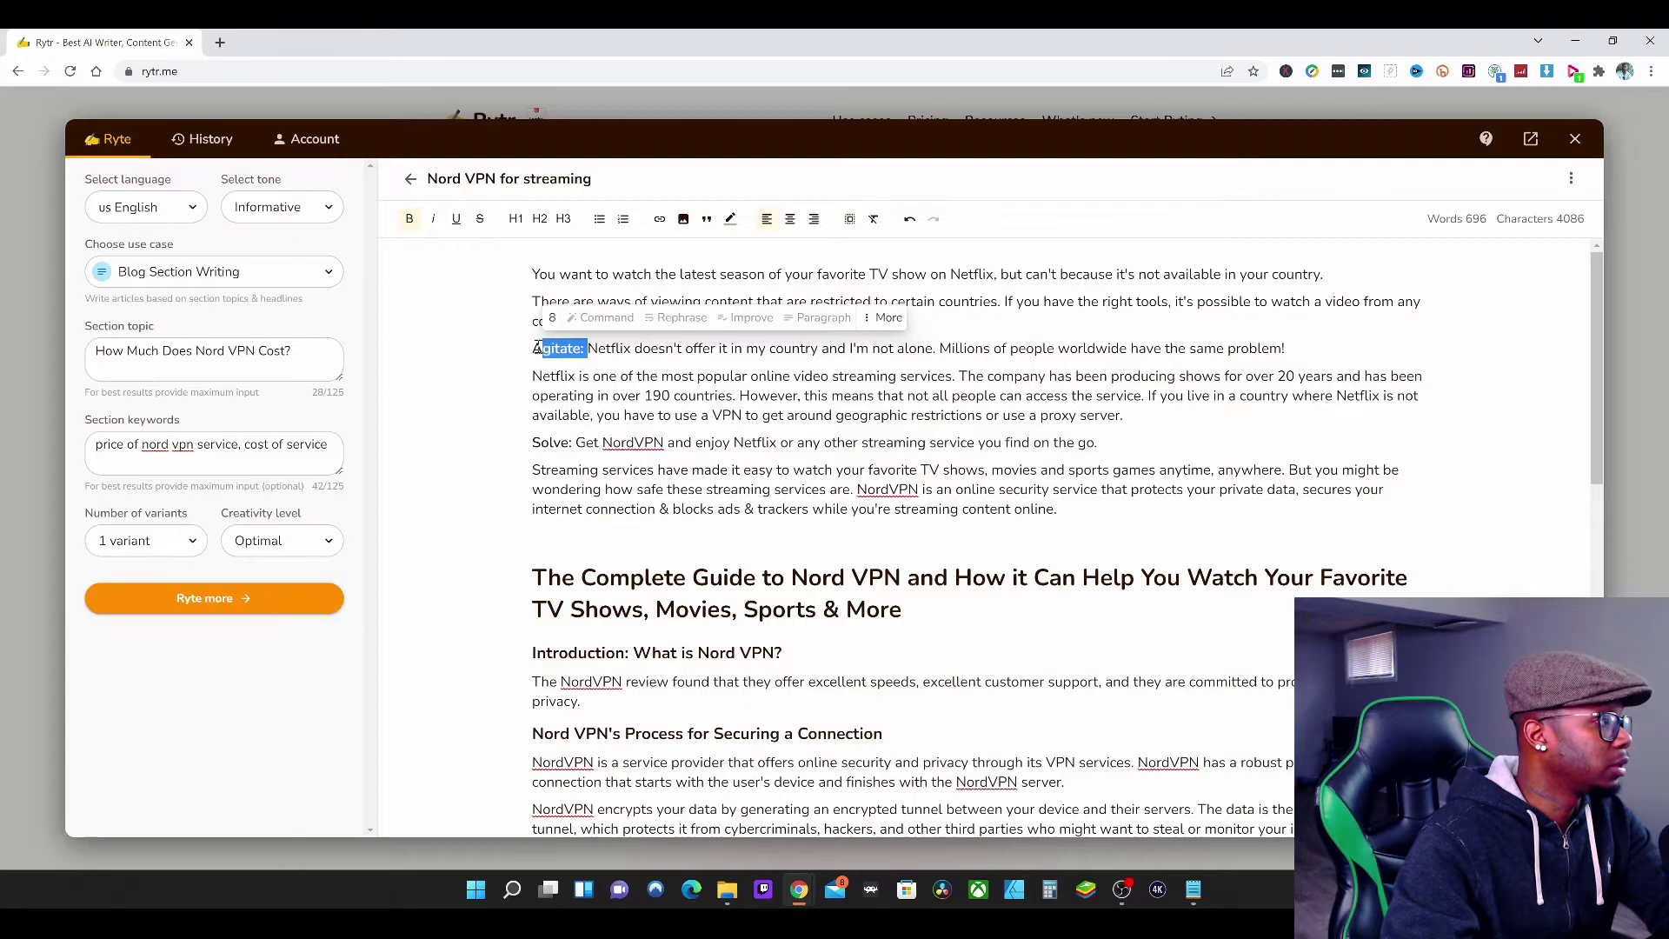
{"action": "key", "text": "BackSpace"}
{"action": "left_click_drag", "start_coordinate": [577, 443], "coordinate": [533, 443]}
{"action": "key", "text": "BackSpace"}
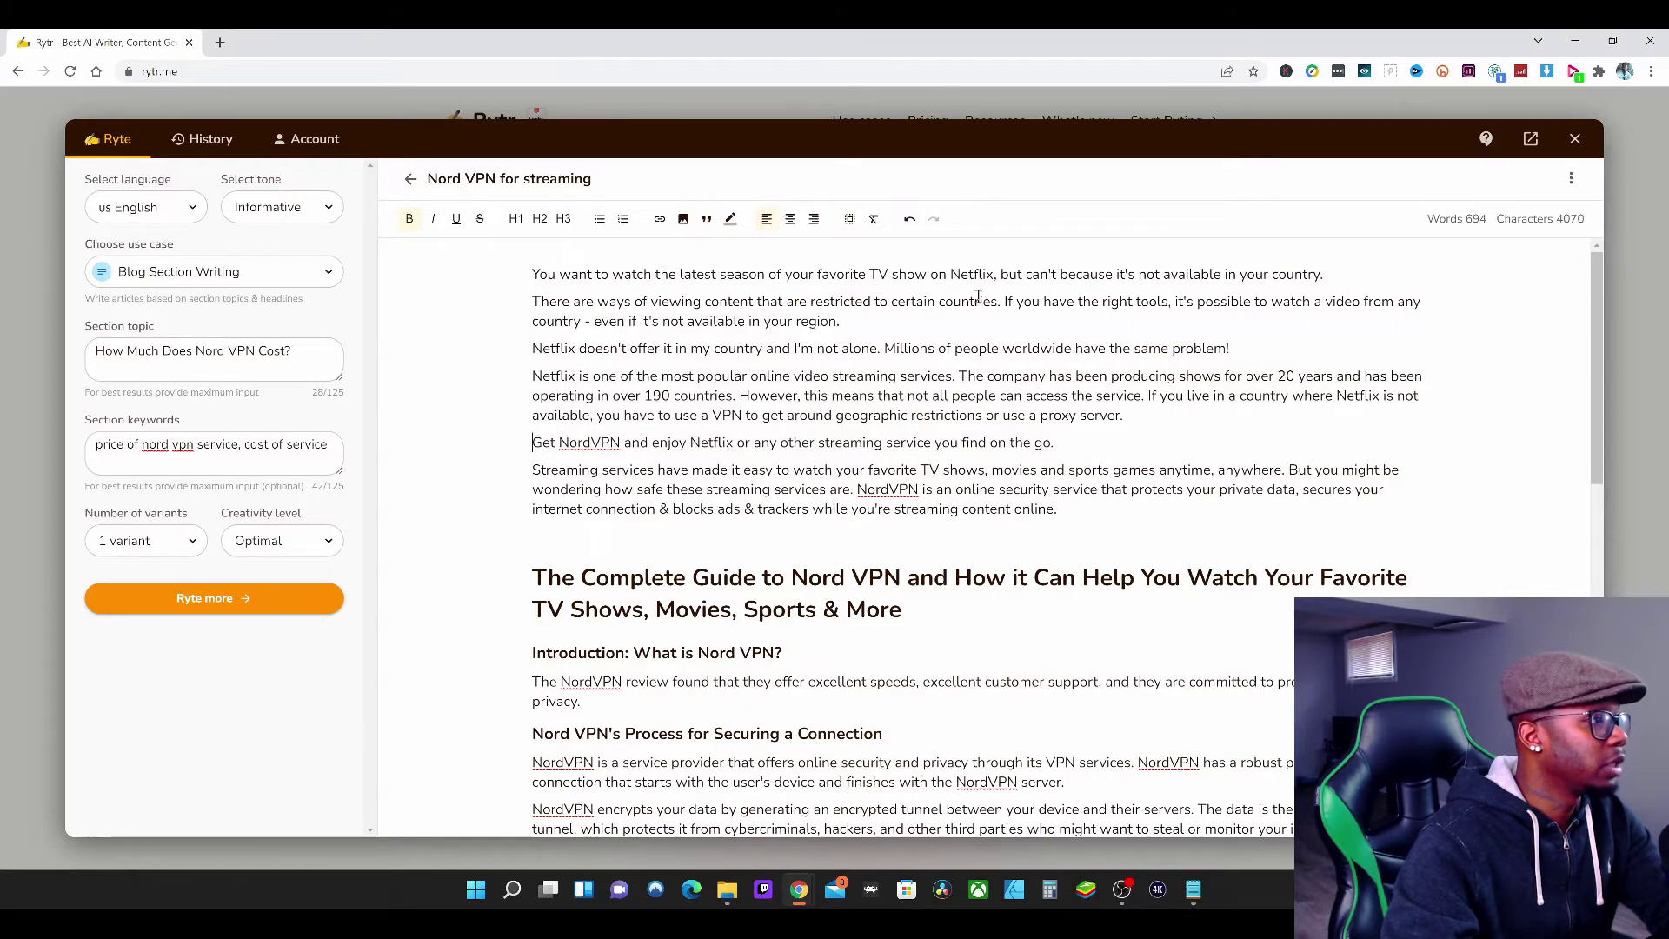
{"action": "left_click", "coordinate": [1321, 275]}
{"action": "key", "text": "Return"}
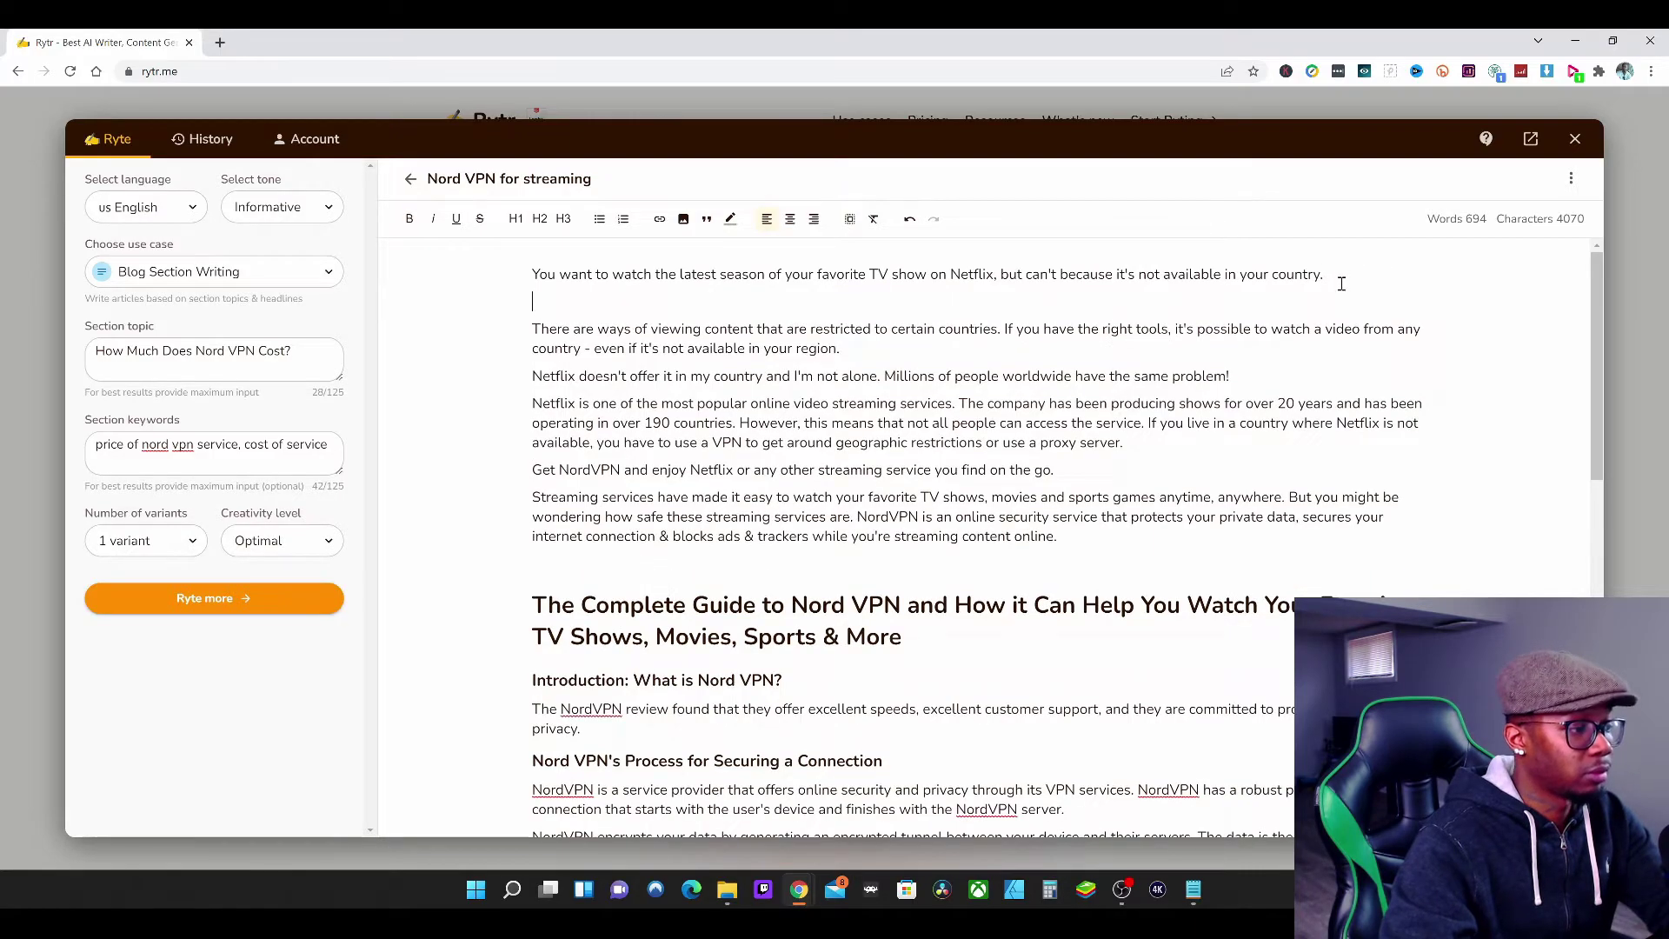
Step: Move the Complete Guide to Nord VPN title to the beginning of the article, with blank space above the opening sentence
{"action": "left_click_drag", "start_coordinate": [901, 638], "coordinate": [532, 606]}
{"action": "key", "text": "ctrl+c"}
{"action": "right_click", "coordinate": [878, 608]}
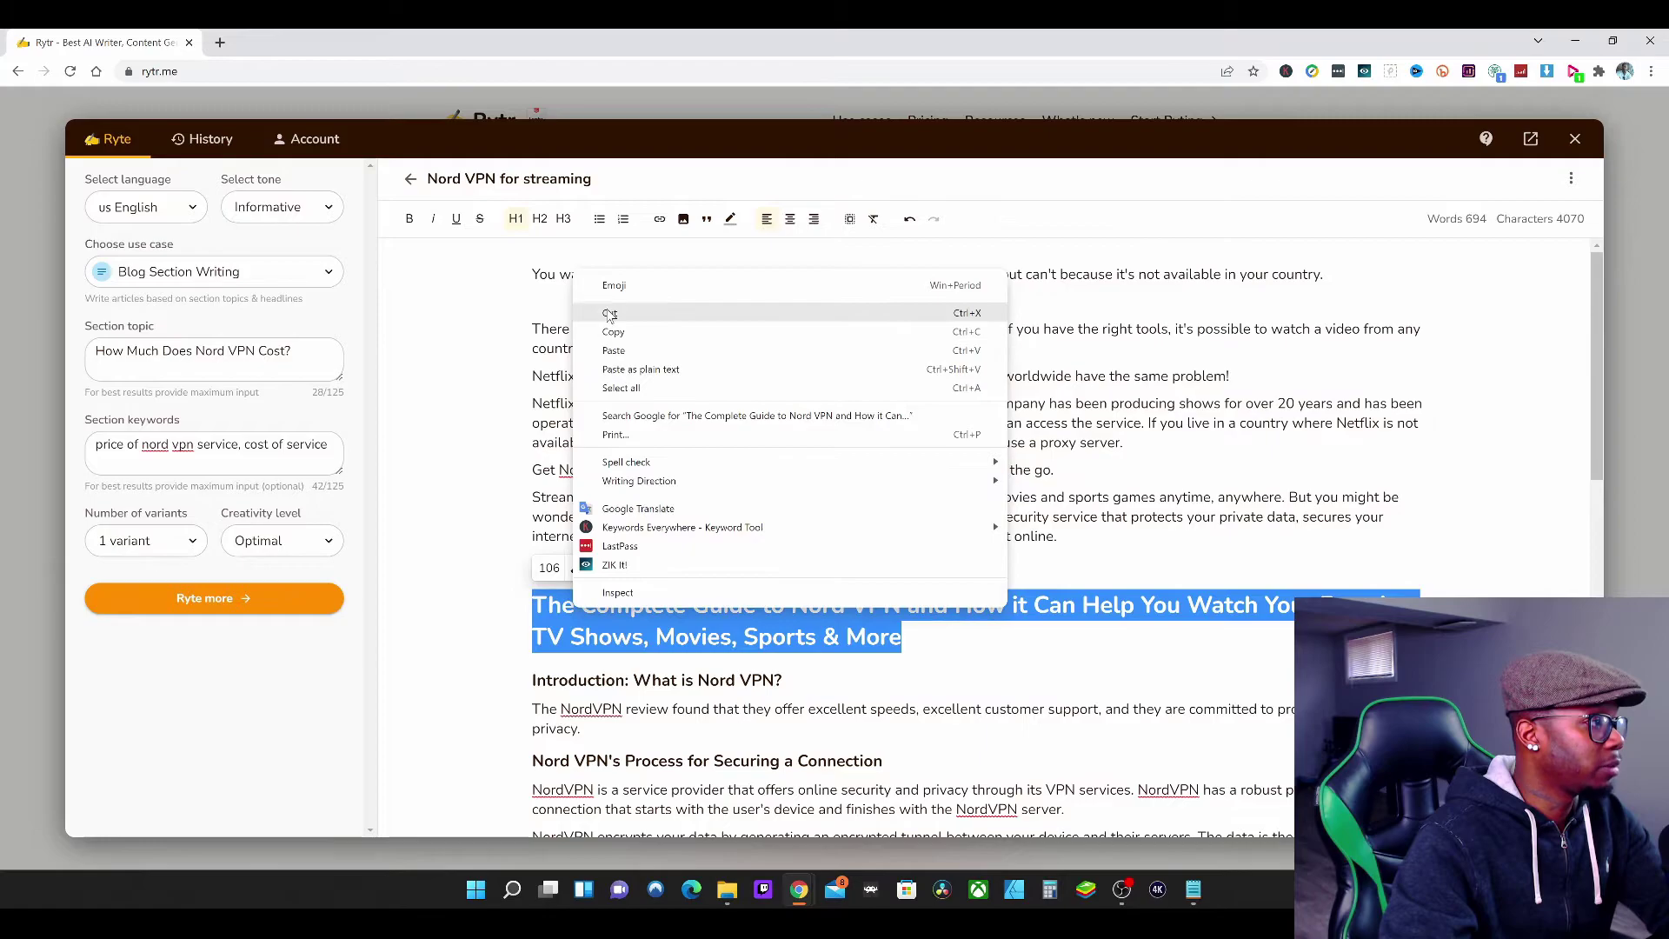
{"action": "left_click", "coordinate": [913, 316]}
{"action": "left_click", "coordinate": [534, 272]}
{"action": "key", "text": "Return"}
{"action": "key", "text": "Return"}
{"action": "key", "text": "Return"}
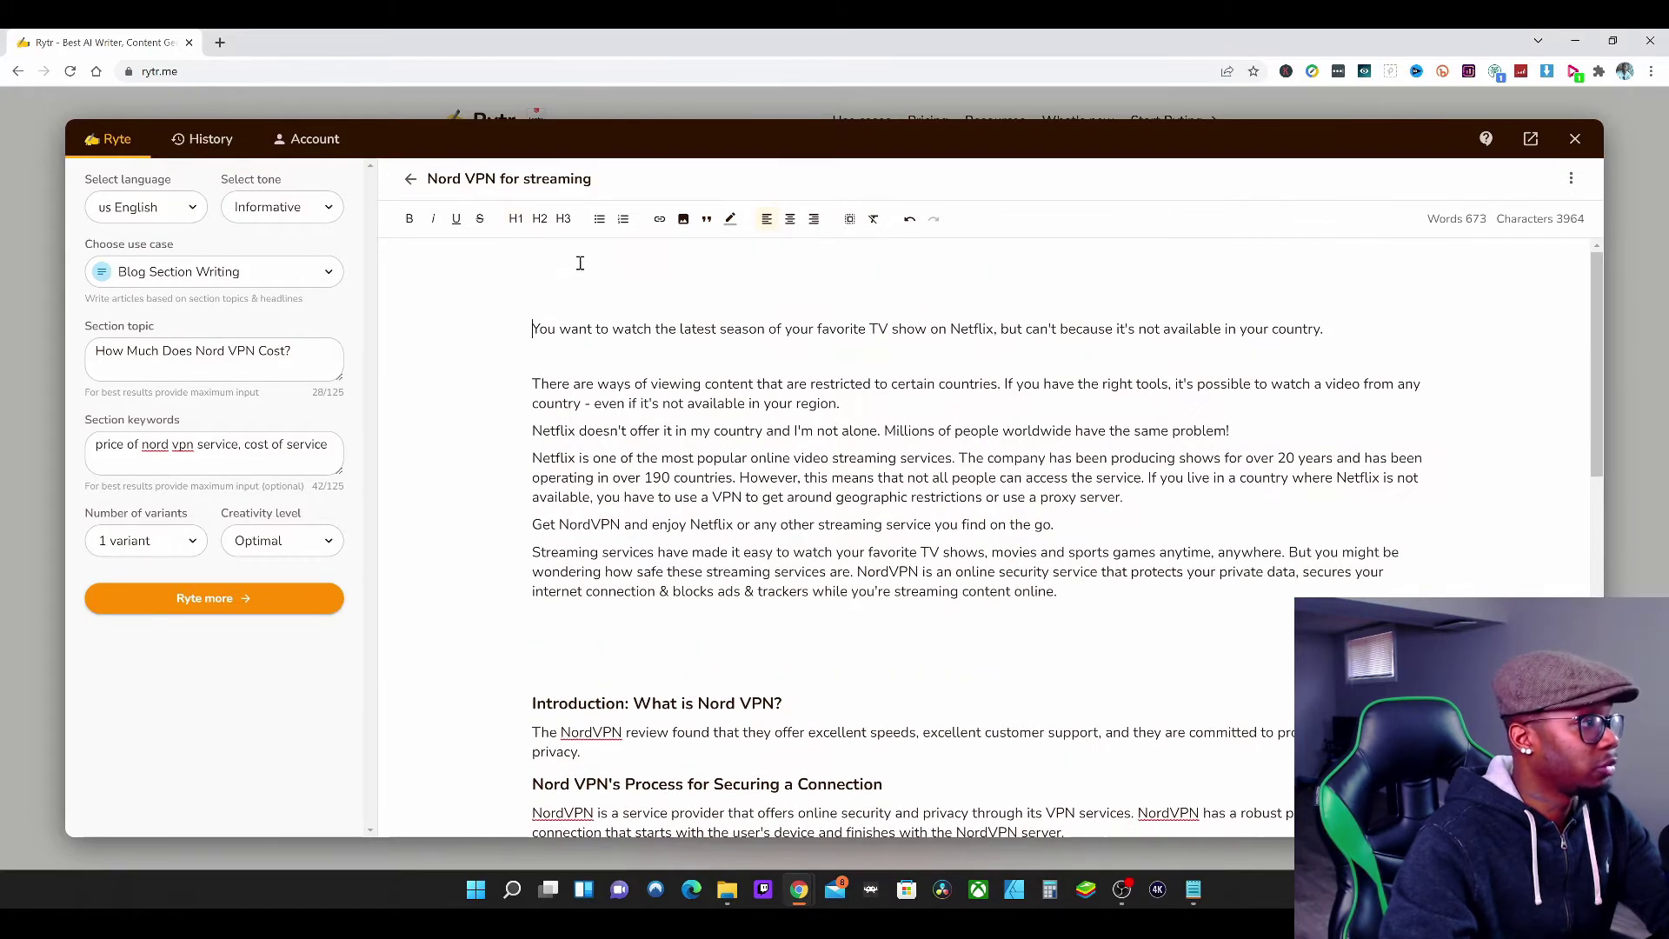
{"action": "right_click", "coordinate": [545, 293]}
{"action": "left_click", "coordinate": [586, 415]}
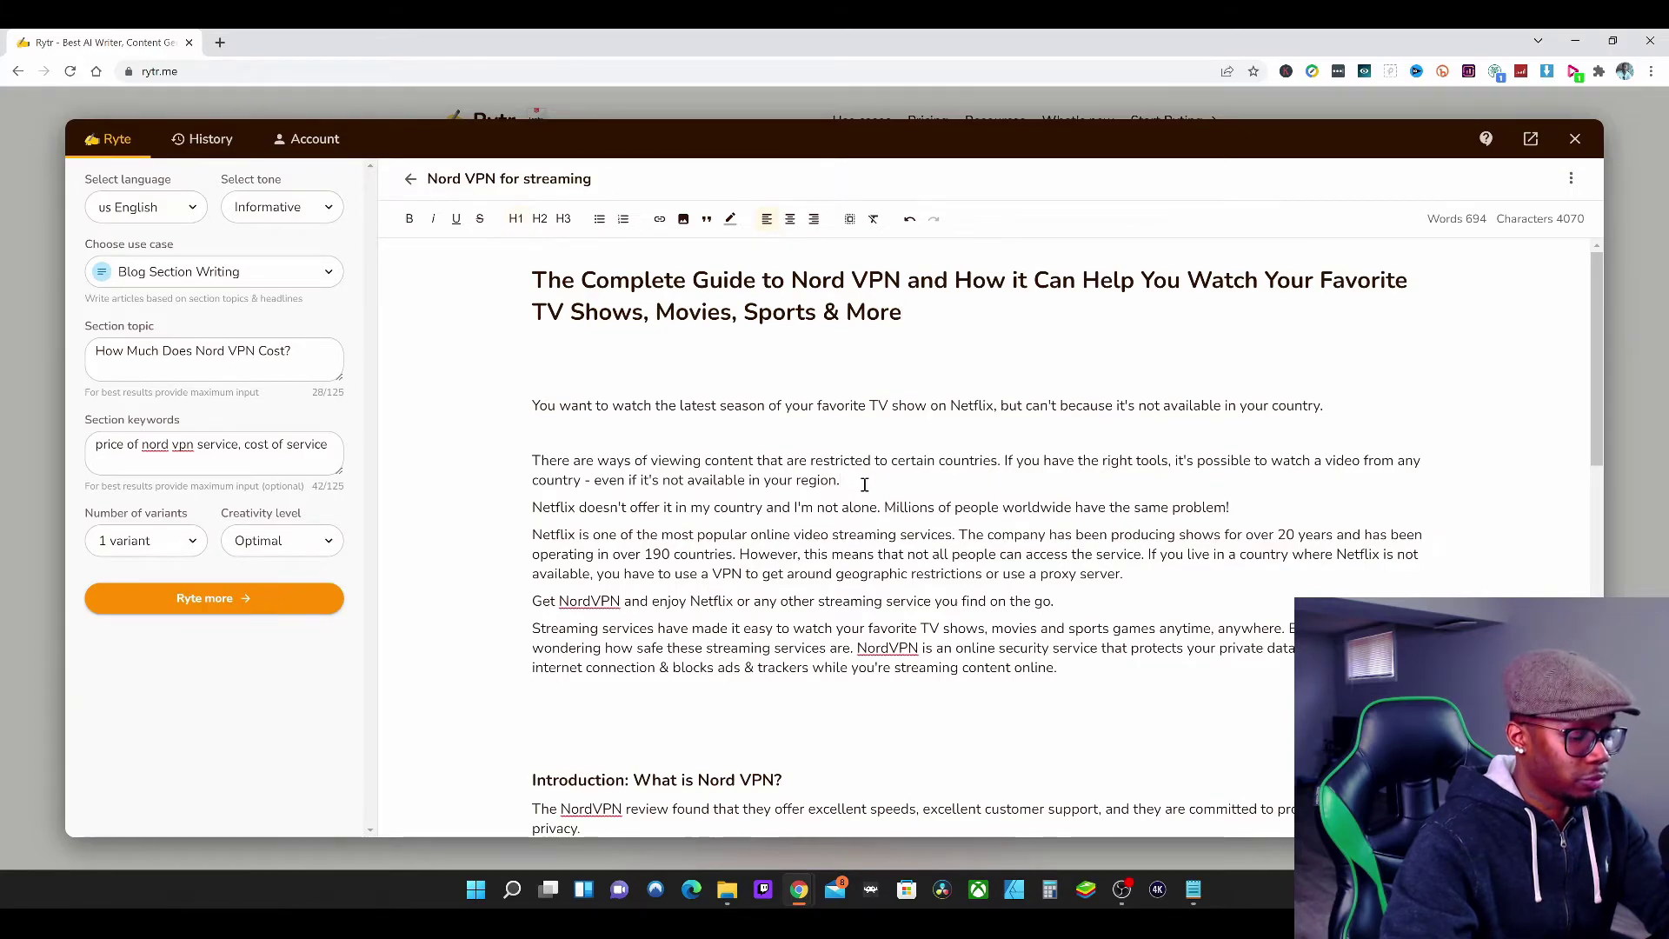
Step: Insert blank lines between the remaining intro paragraphs, down to the paragraph about streaming services
{"action": "key", "text": "Return"}
{"action": "left_click", "coordinate": [1251, 541]}
{"action": "key", "text": "Return"}
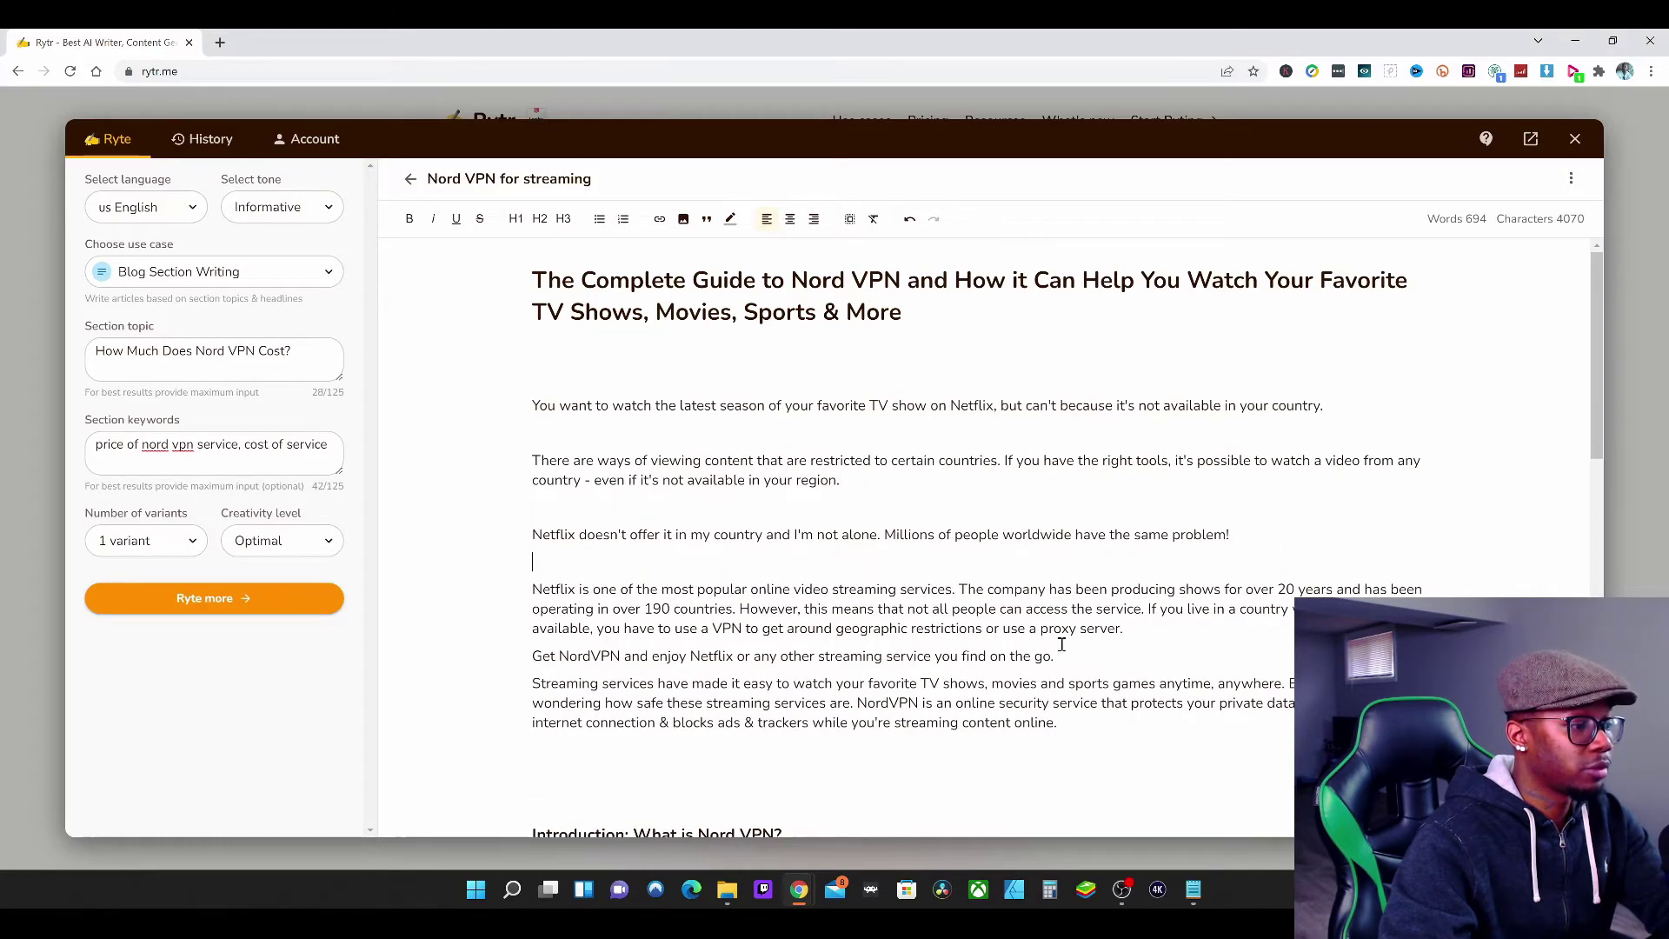
{"action": "left_click", "coordinate": [1137, 630]}
{"action": "key", "text": "Return"}
{"action": "left_click", "coordinate": [1072, 690]}
{"action": "key", "text": "Return"}
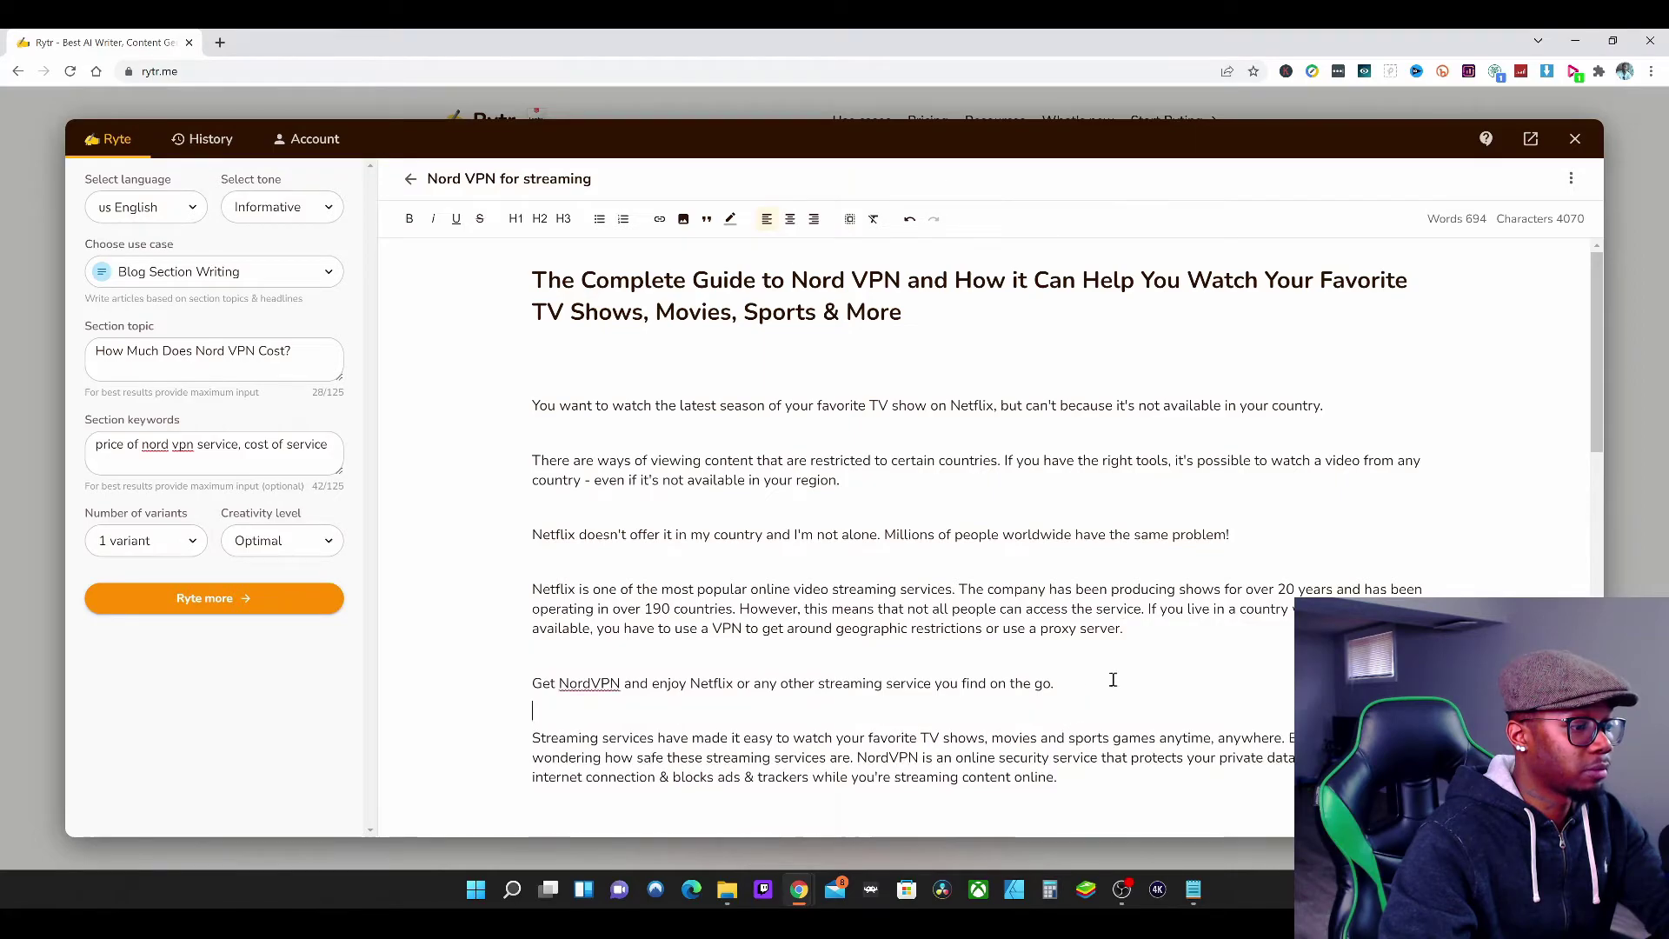
Step: Remove "Introduction:" from the "What is Nord VPN?" heading and delete the extra blank lines above it
{"action": "left_click_drag", "start_coordinate": [1596, 385], "coordinate": [1621, 527]}
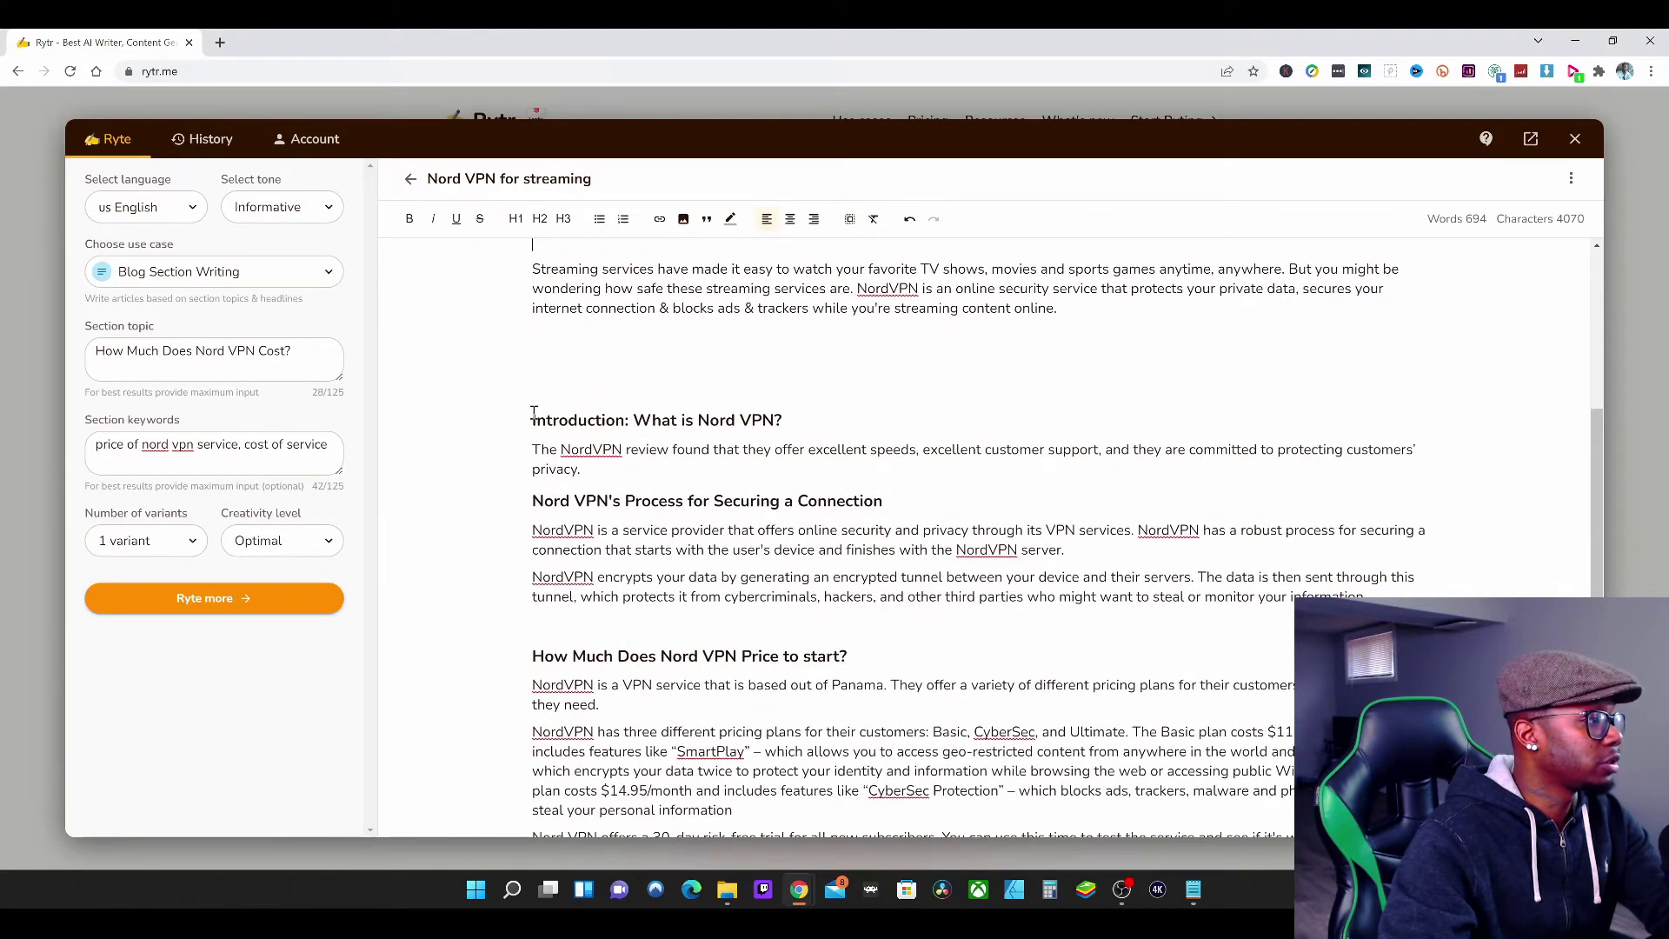
{"action": "left_click", "coordinate": [638, 421]}
{"action": "key", "text": "shift+Left"}
{"action": "key", "text": "shift+Left"}
{"action": "key", "text": "shift+Left"}
{"action": "key", "text": "shift+Left"}
{"action": "key", "text": "shift+Left"}
{"action": "key", "text": "shift+Left"}
{"action": "key", "text": "shift+Left"}
{"action": "key", "text": "shift+Left"}
{"action": "key", "text": "shift+Left"}
{"action": "key", "text": "shift+Left"}
{"action": "key", "text": "shift+Left"}
{"action": "key", "text": "shift+Left"}
{"action": "key", "text": "shift+Left"}
{"action": "key", "text": "shift+Left"}
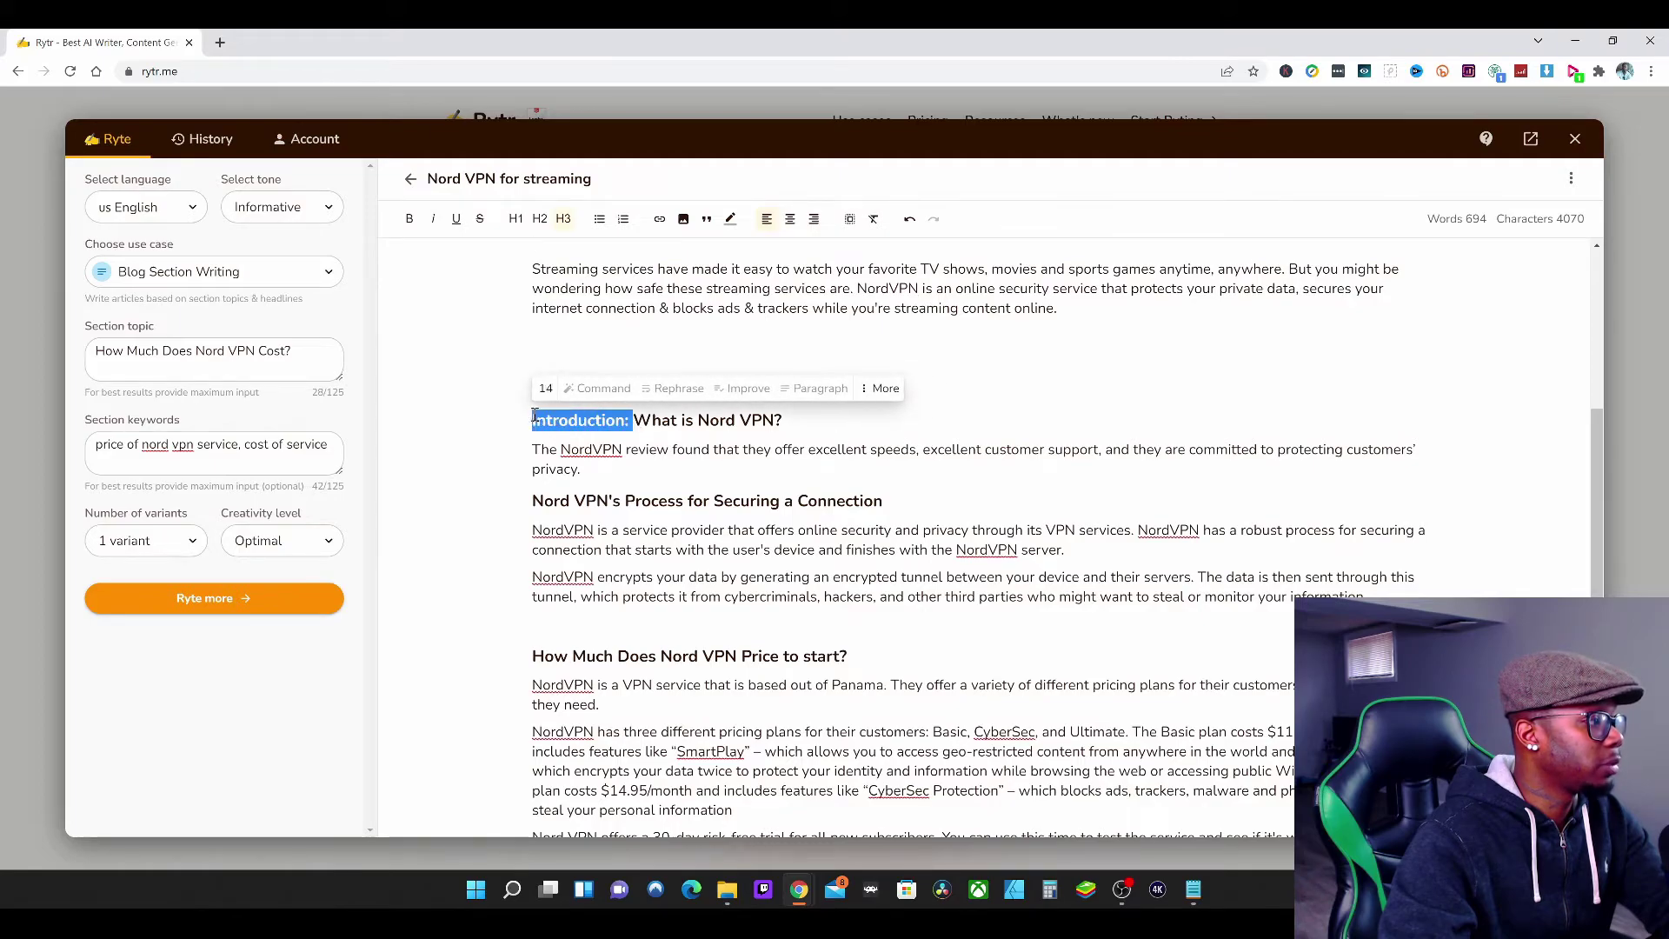
{"action": "key", "text": "BackSpace"}
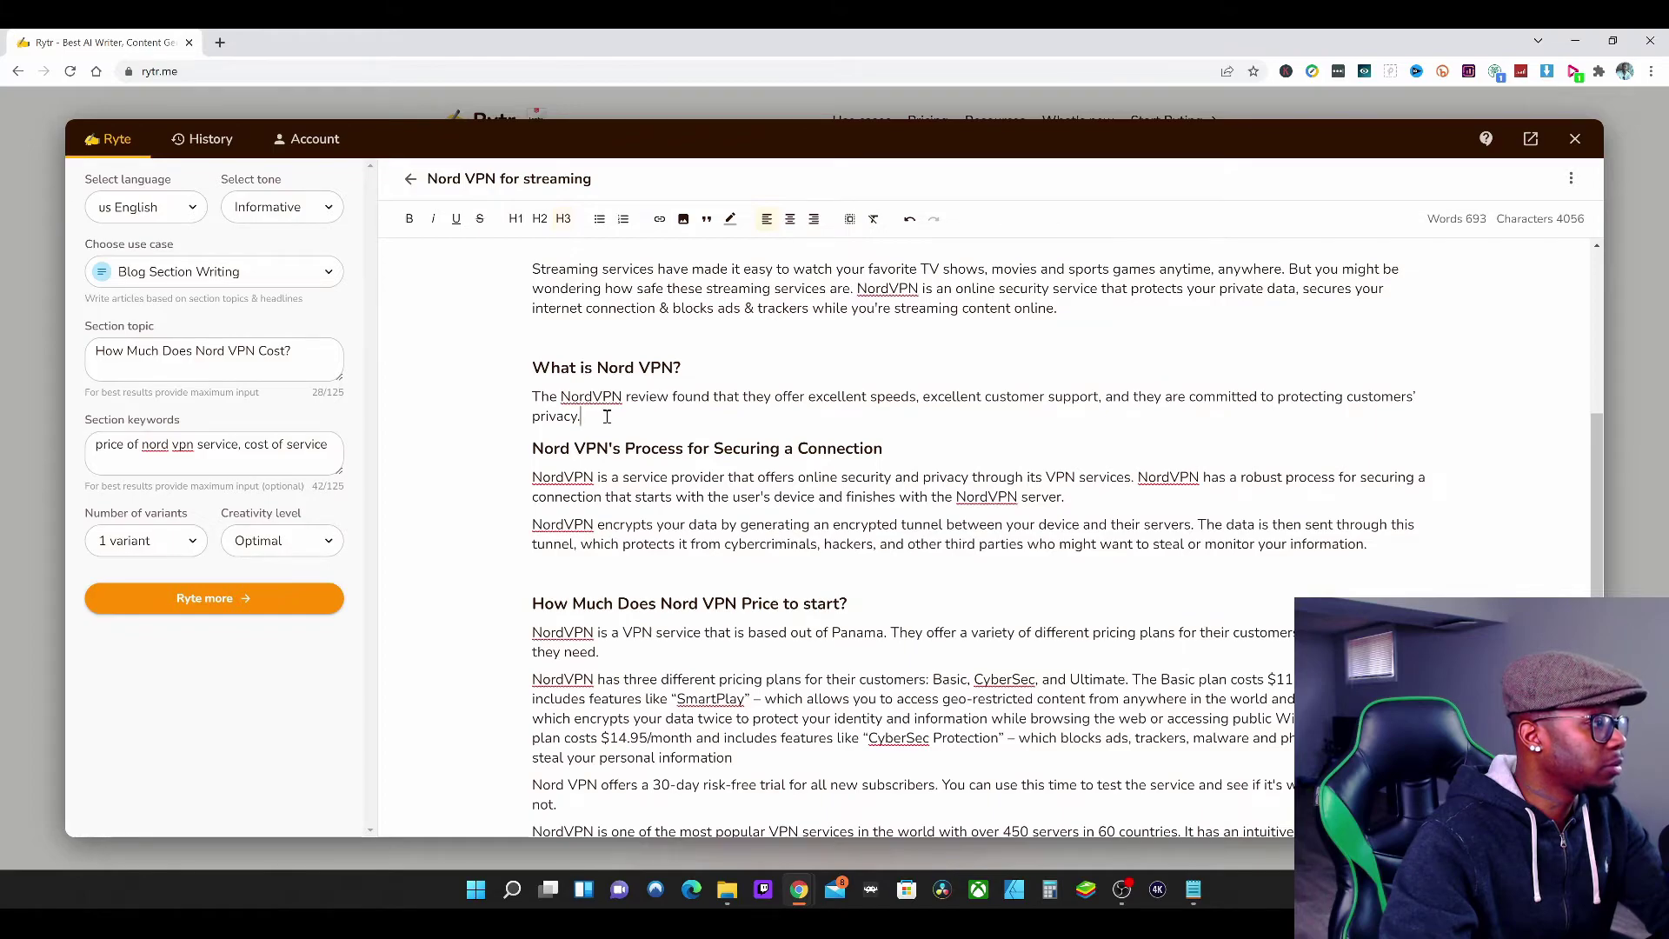
Step: Add blank lines after the What is Nord VPN paragraph and below the connection process and pricing headings
{"action": "key", "text": "Return"}
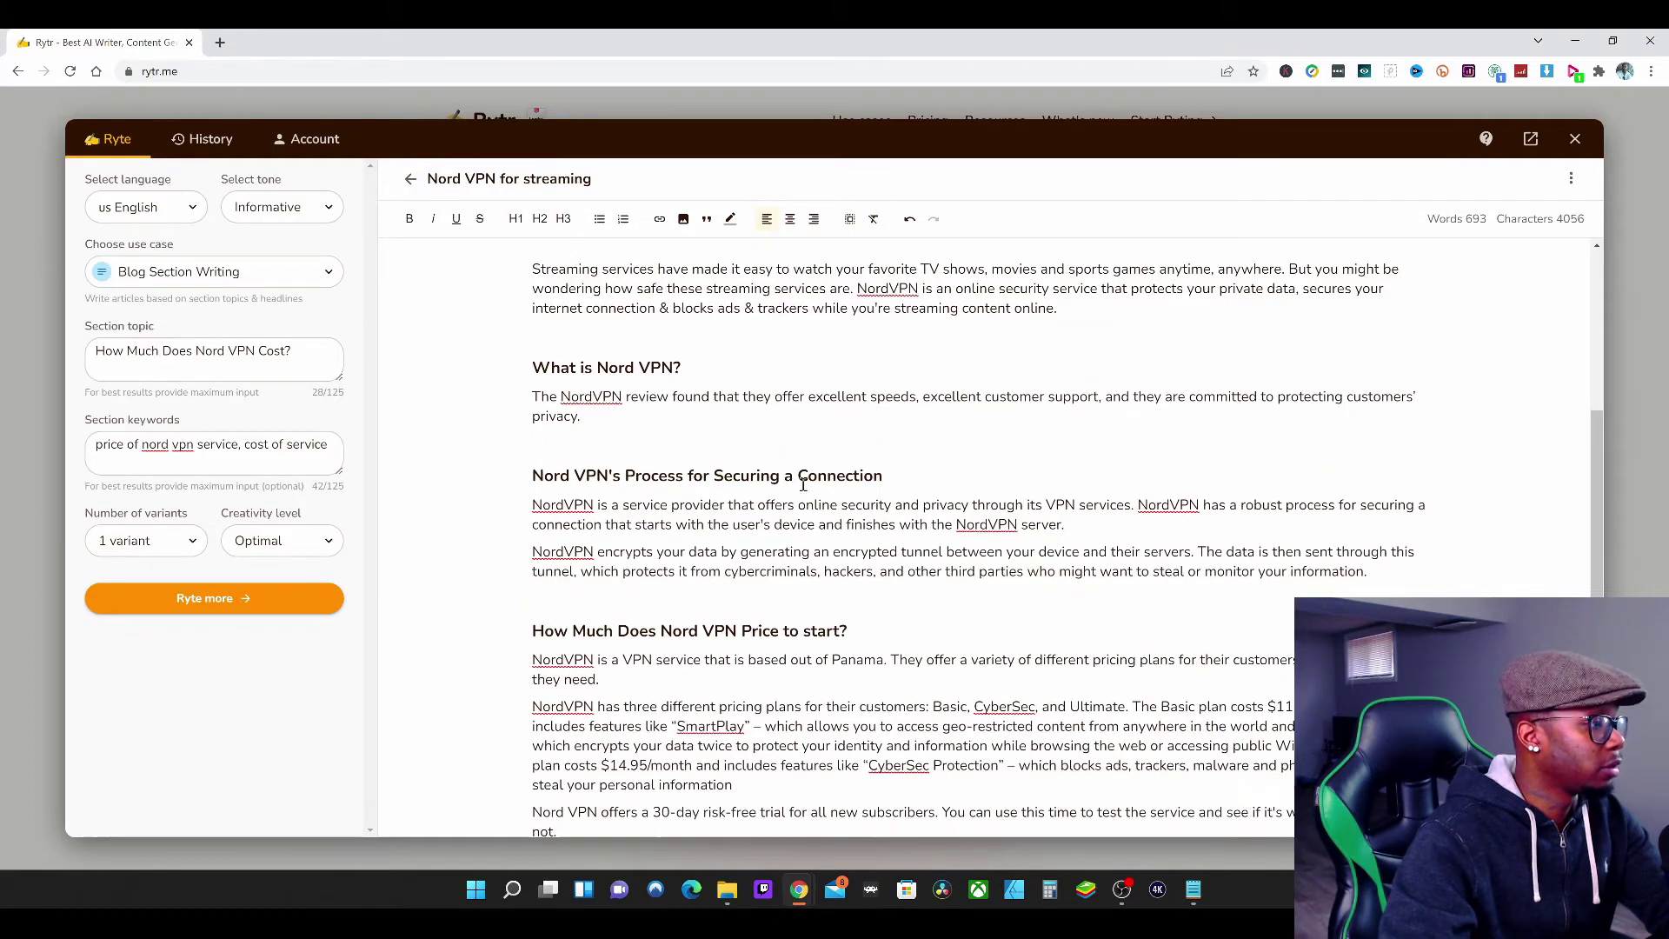
{"action": "left_click", "coordinate": [895, 480]}
{"action": "key", "text": "Return"}
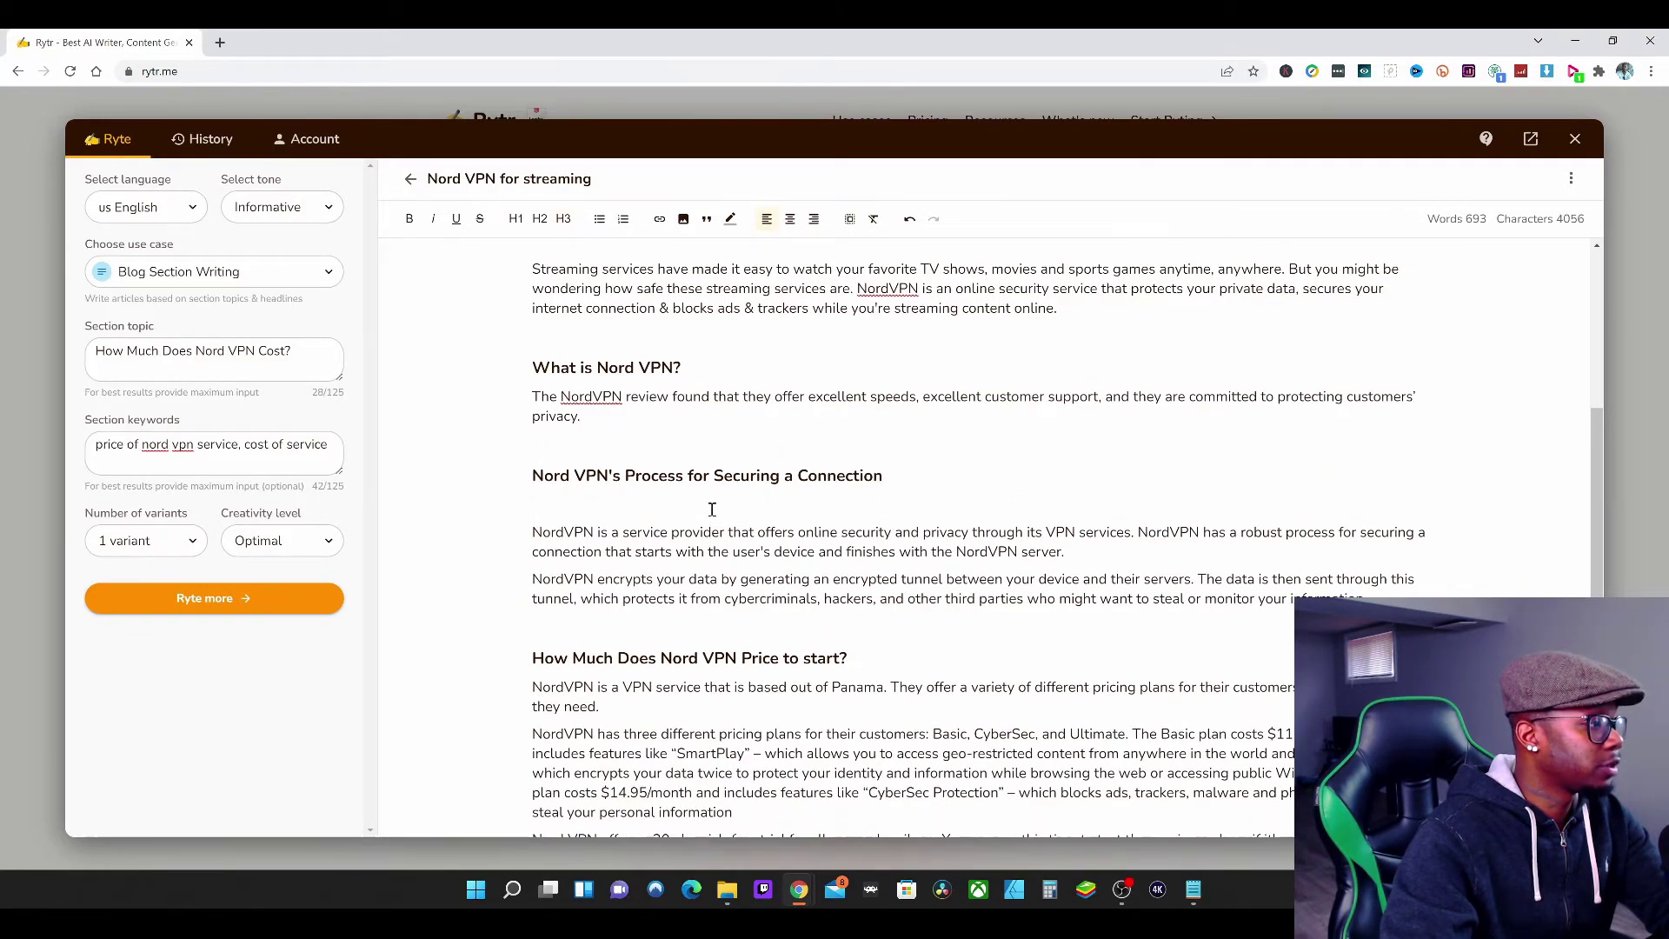
{"action": "left_click_drag", "start_coordinate": [1594, 461], "coordinate": [1605, 546]}
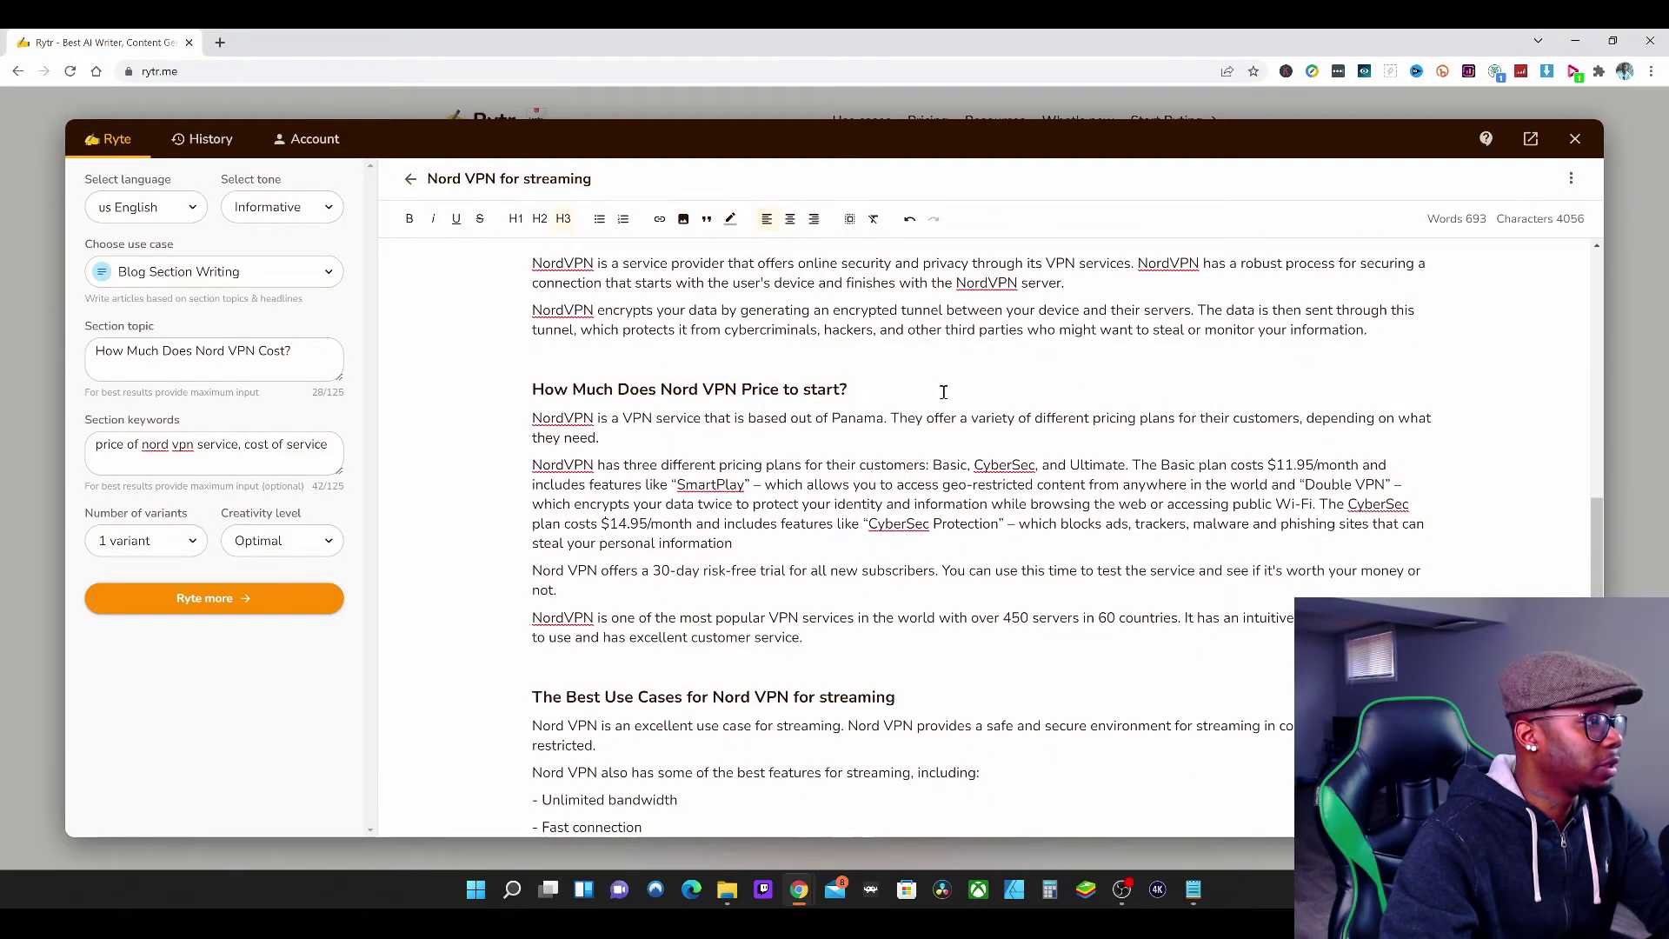
{"action": "key", "text": "Return"}
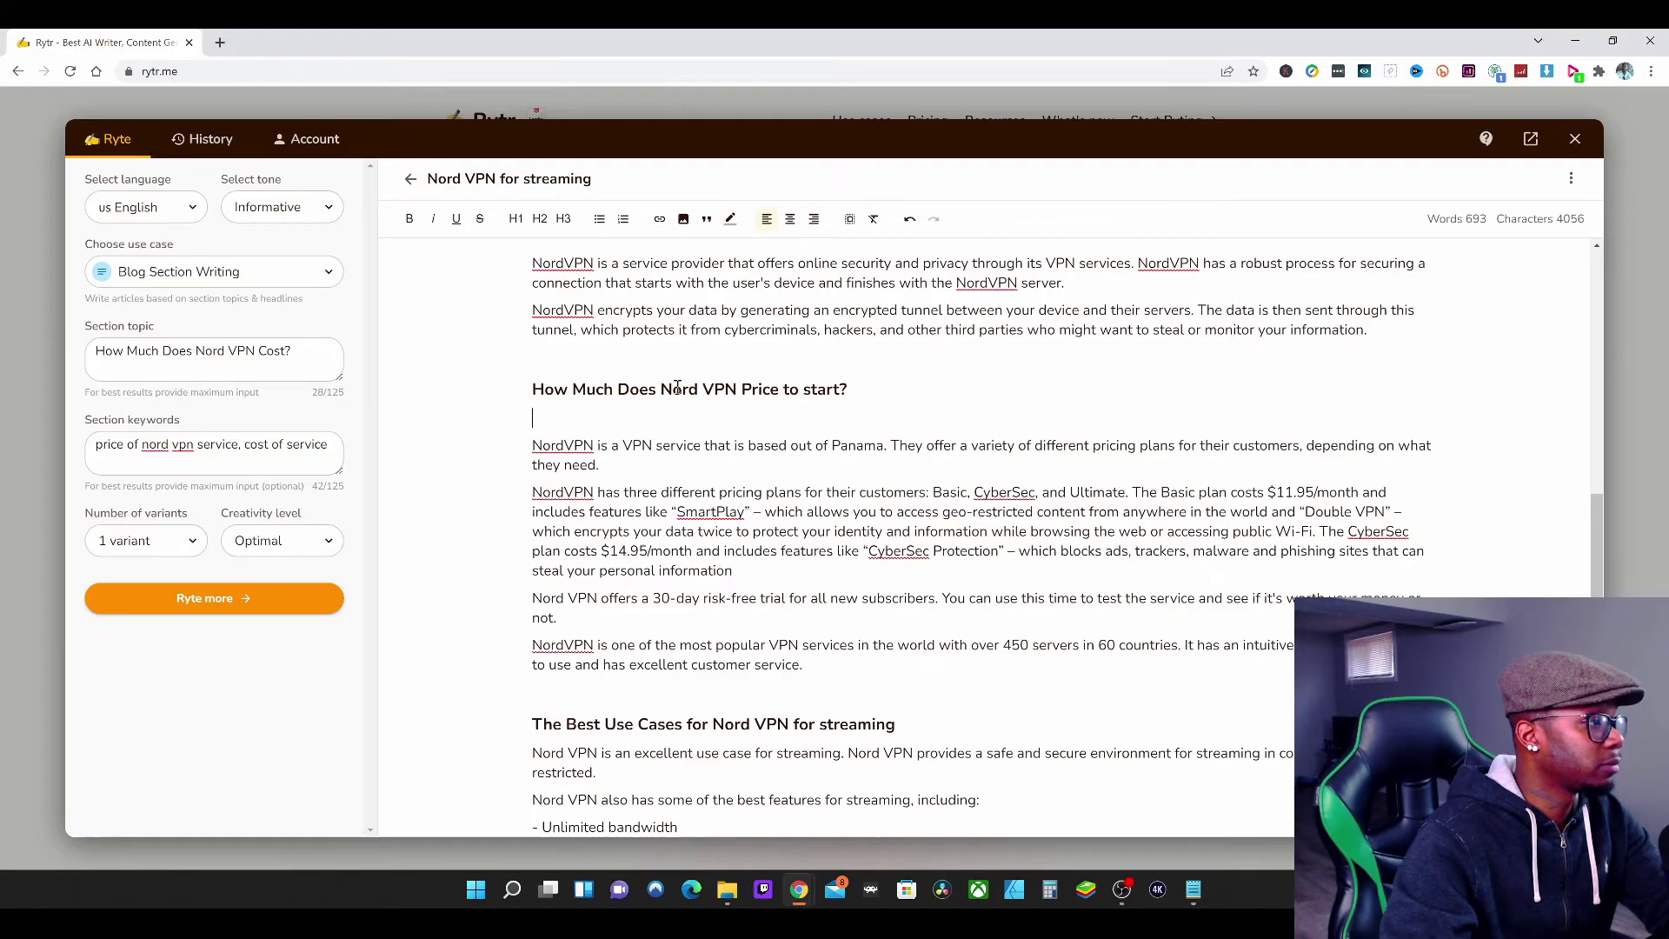
Step: Reword the pricing section heading to "What Is Nord VPN Price to start?"
{"action": "left_click_drag", "start_coordinate": [658, 388], "coordinate": [531, 390]}
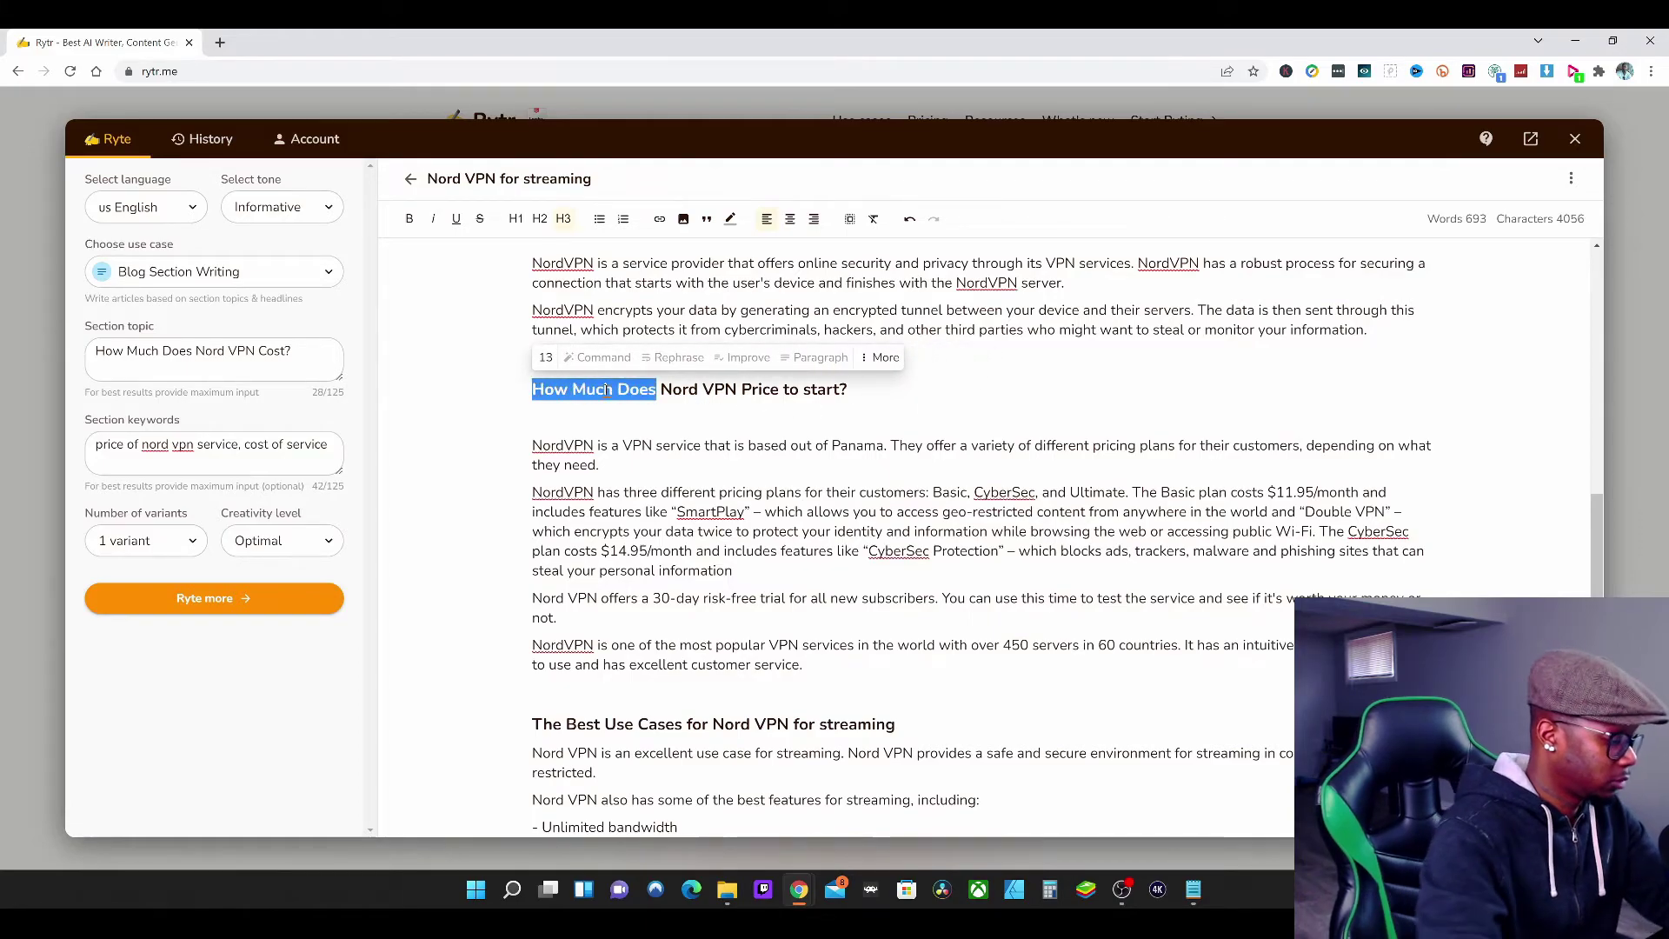
{"action": "type", "text": "What I"}
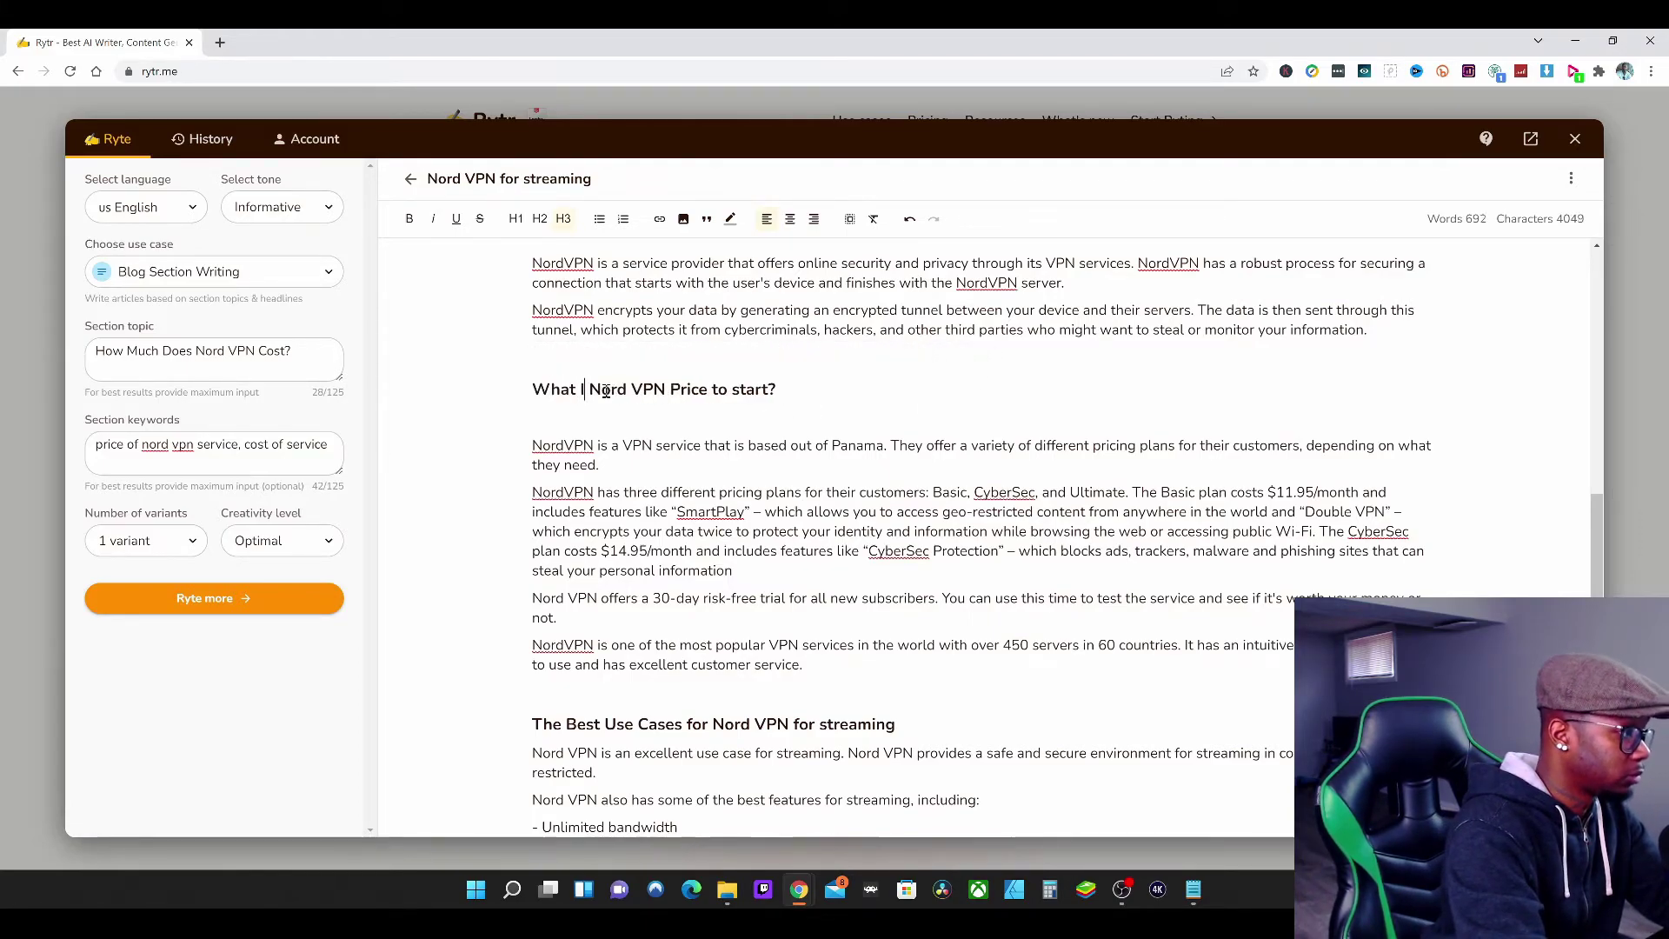
{"action": "type", "text": "s"}
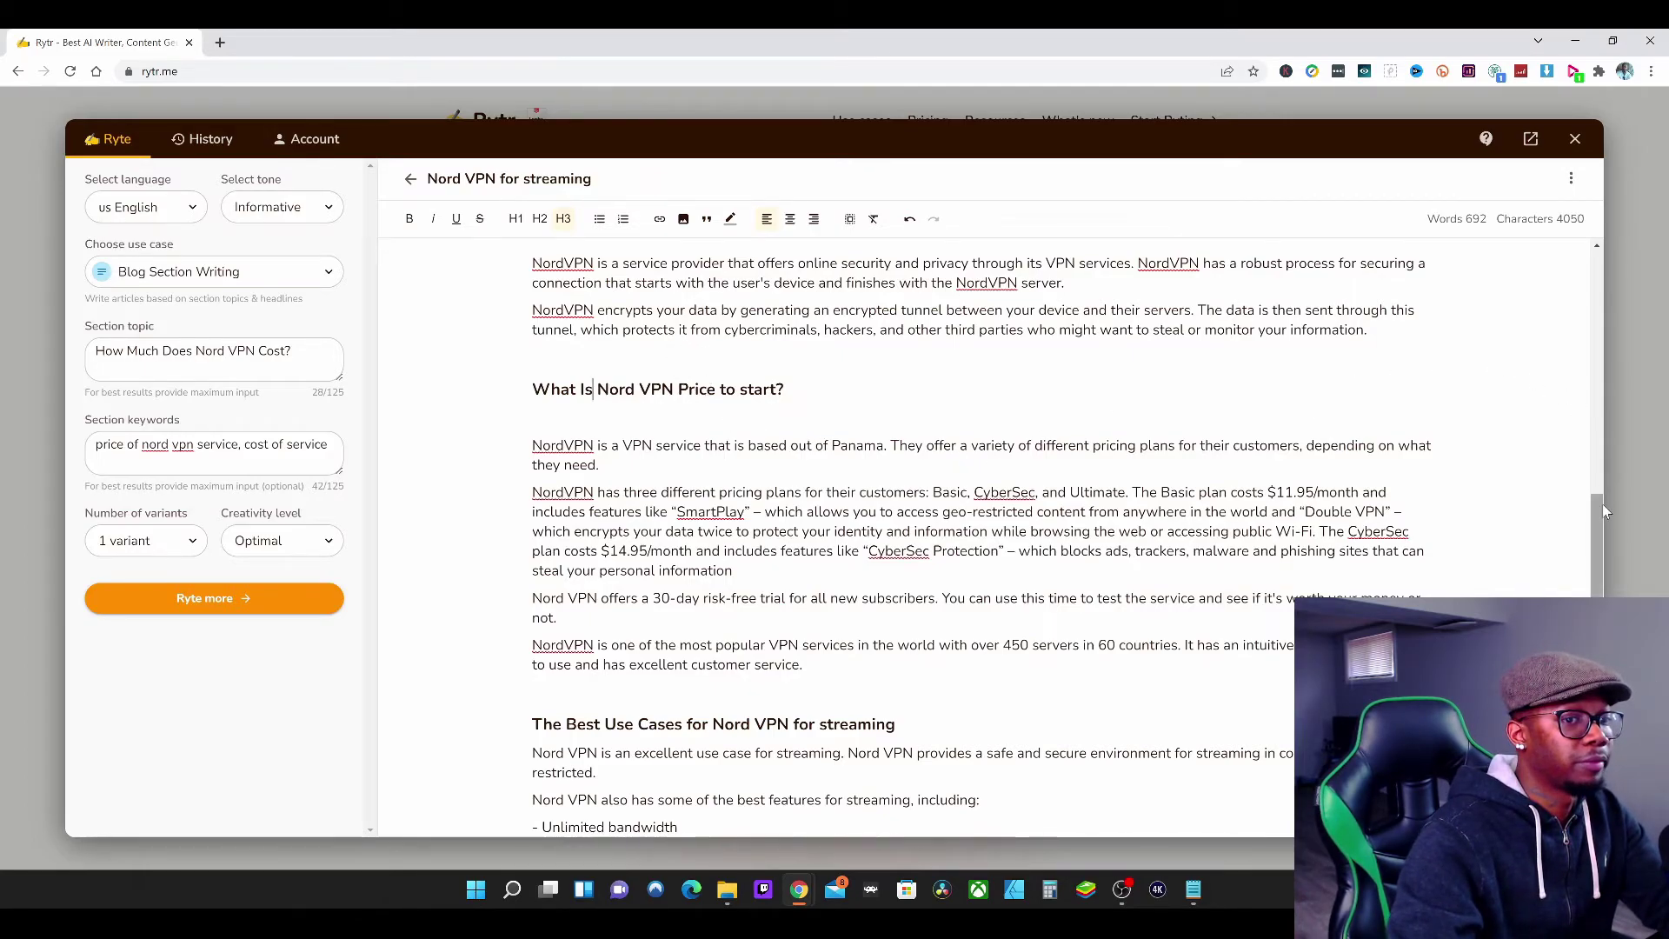
Step: Insert blank lines between the pricing section's paragraphs, down to the one about Nord VPN being among the most popular services
{"action": "scroll", "coordinate": [1604, 511], "scroll_direction": "down", "scroll_amount": 1}
{"action": "left_click", "coordinate": [623, 389]}
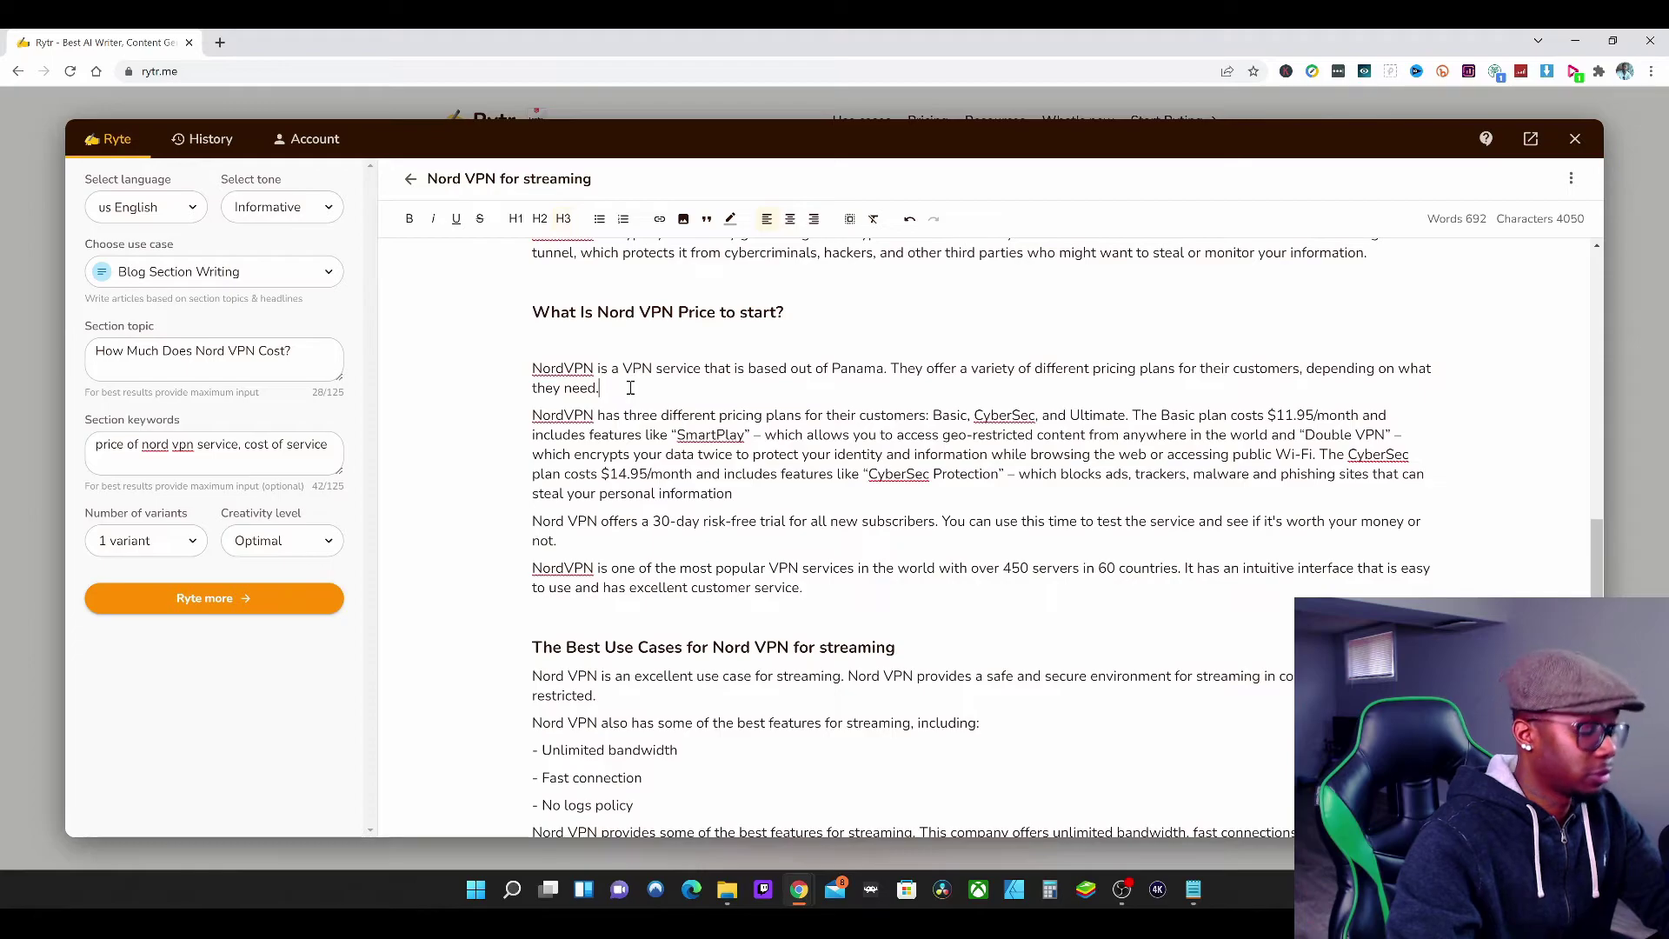
{"action": "key", "text": "Return"}
{"action": "left_click", "coordinate": [798, 515]}
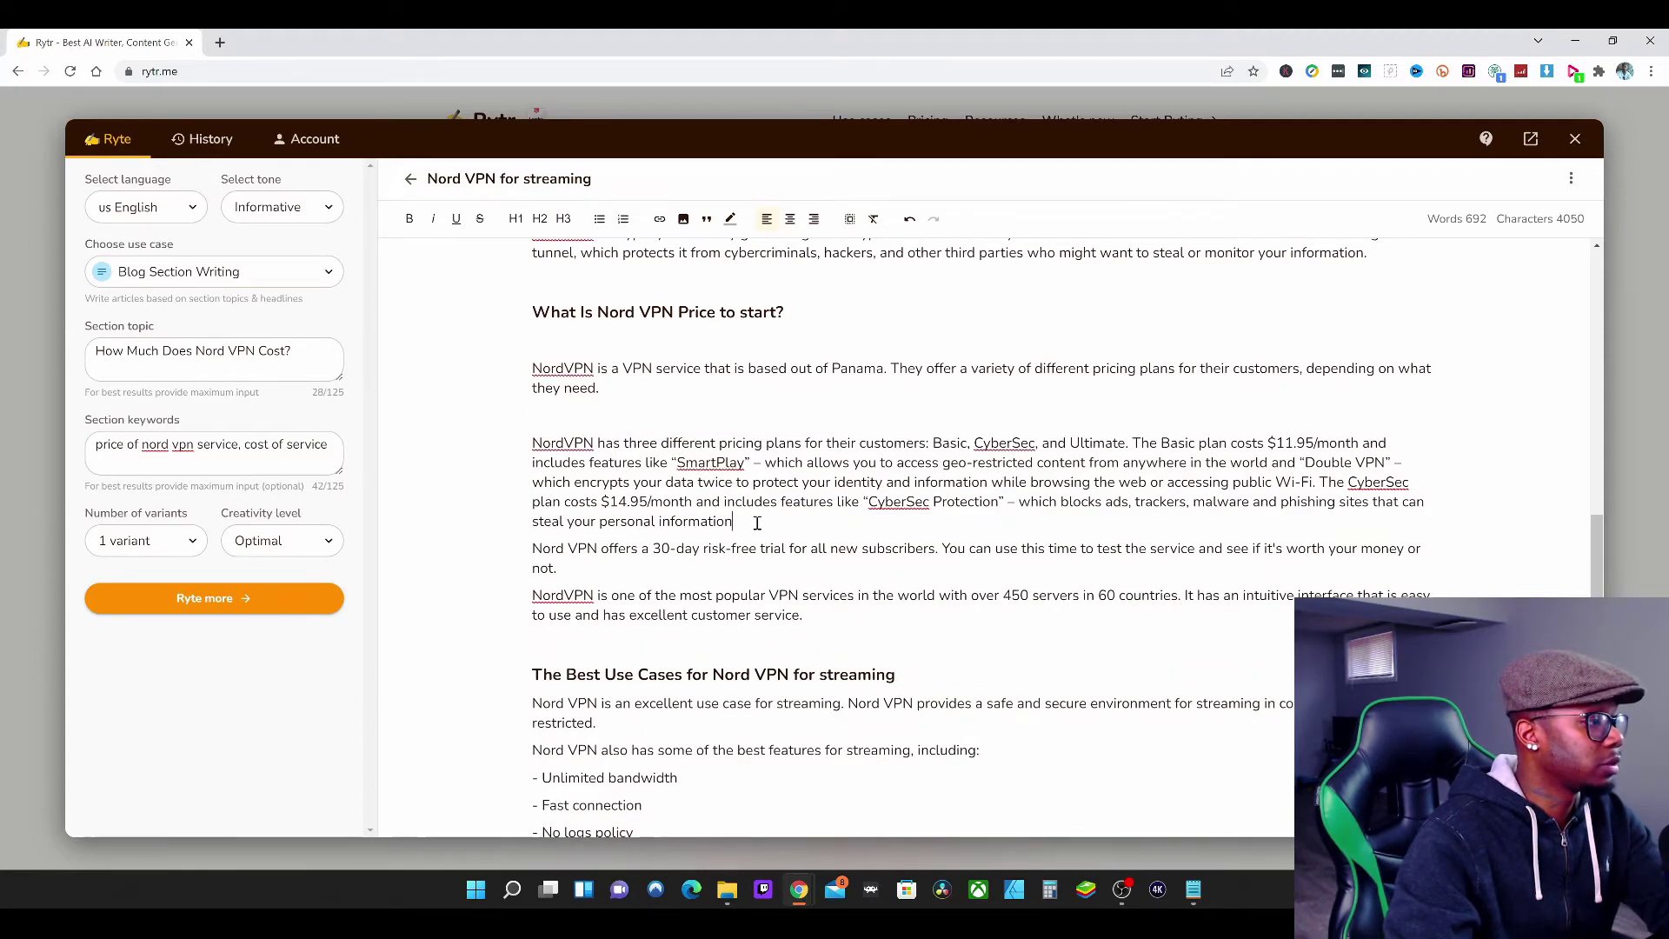
{"action": "key", "text": "Return"}
{"action": "left_click", "coordinate": [637, 596]}
{"action": "key", "text": "Return"}
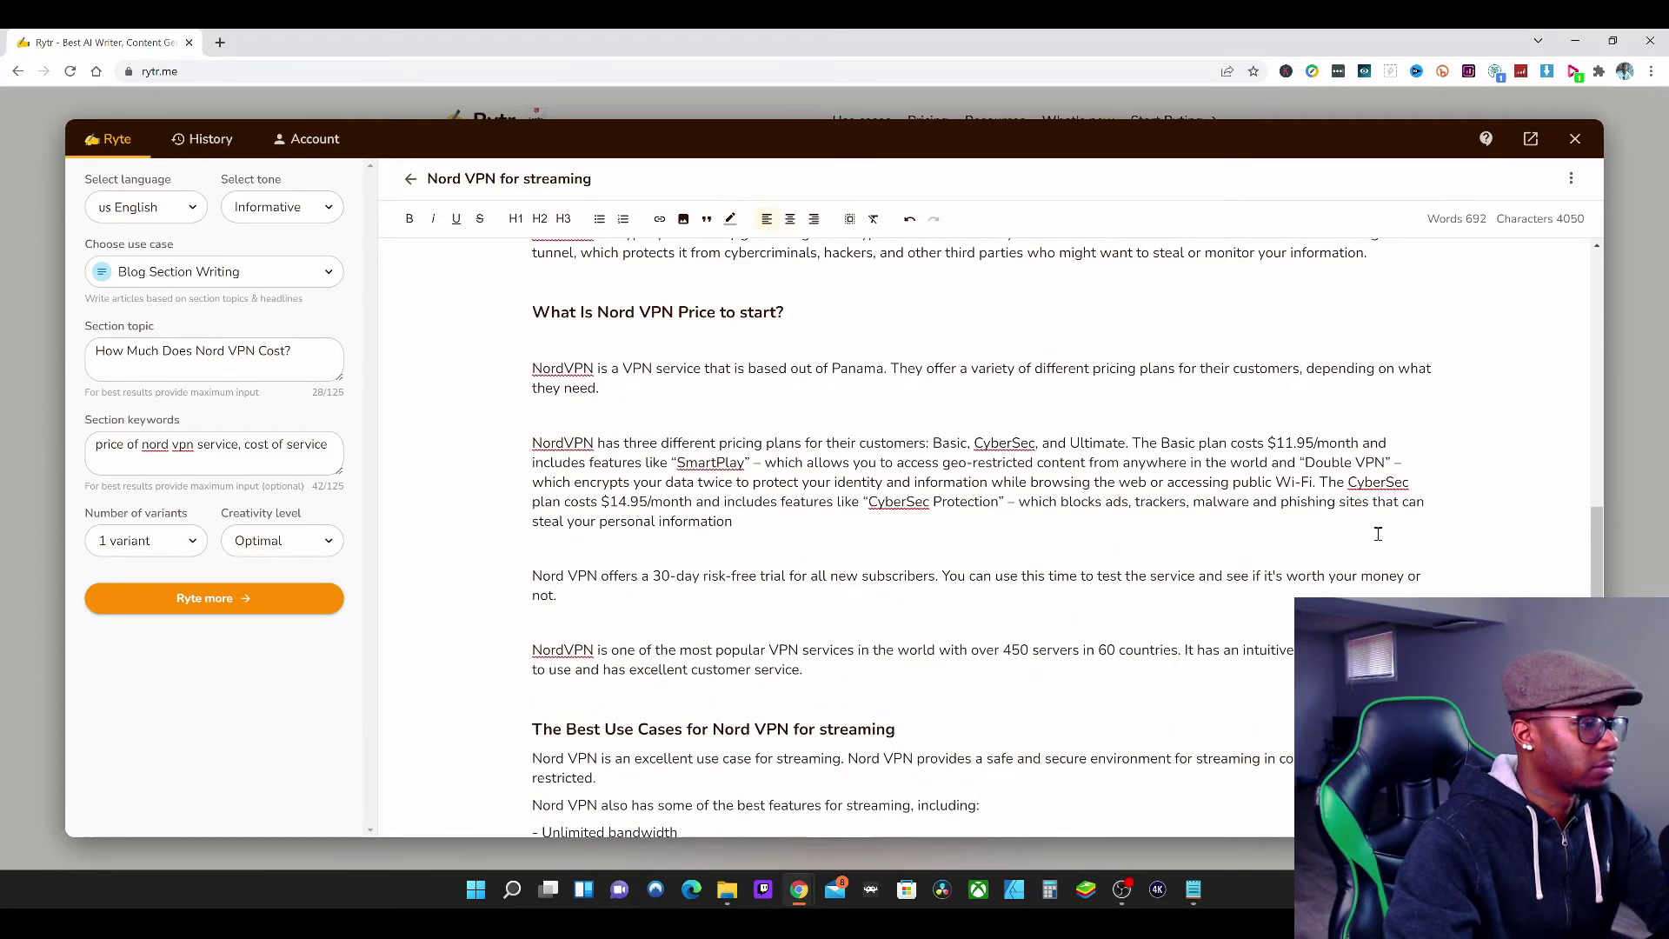
Step: In the Best Use Cases section, add blank lines below the heading, after the opening paragraph and after the "No logs policy" item
{"action": "left_click_drag", "start_coordinate": [1595, 537], "coordinate": [1603, 652]}
{"action": "left_click", "coordinate": [917, 410]}
{"action": "key", "text": "Return"}
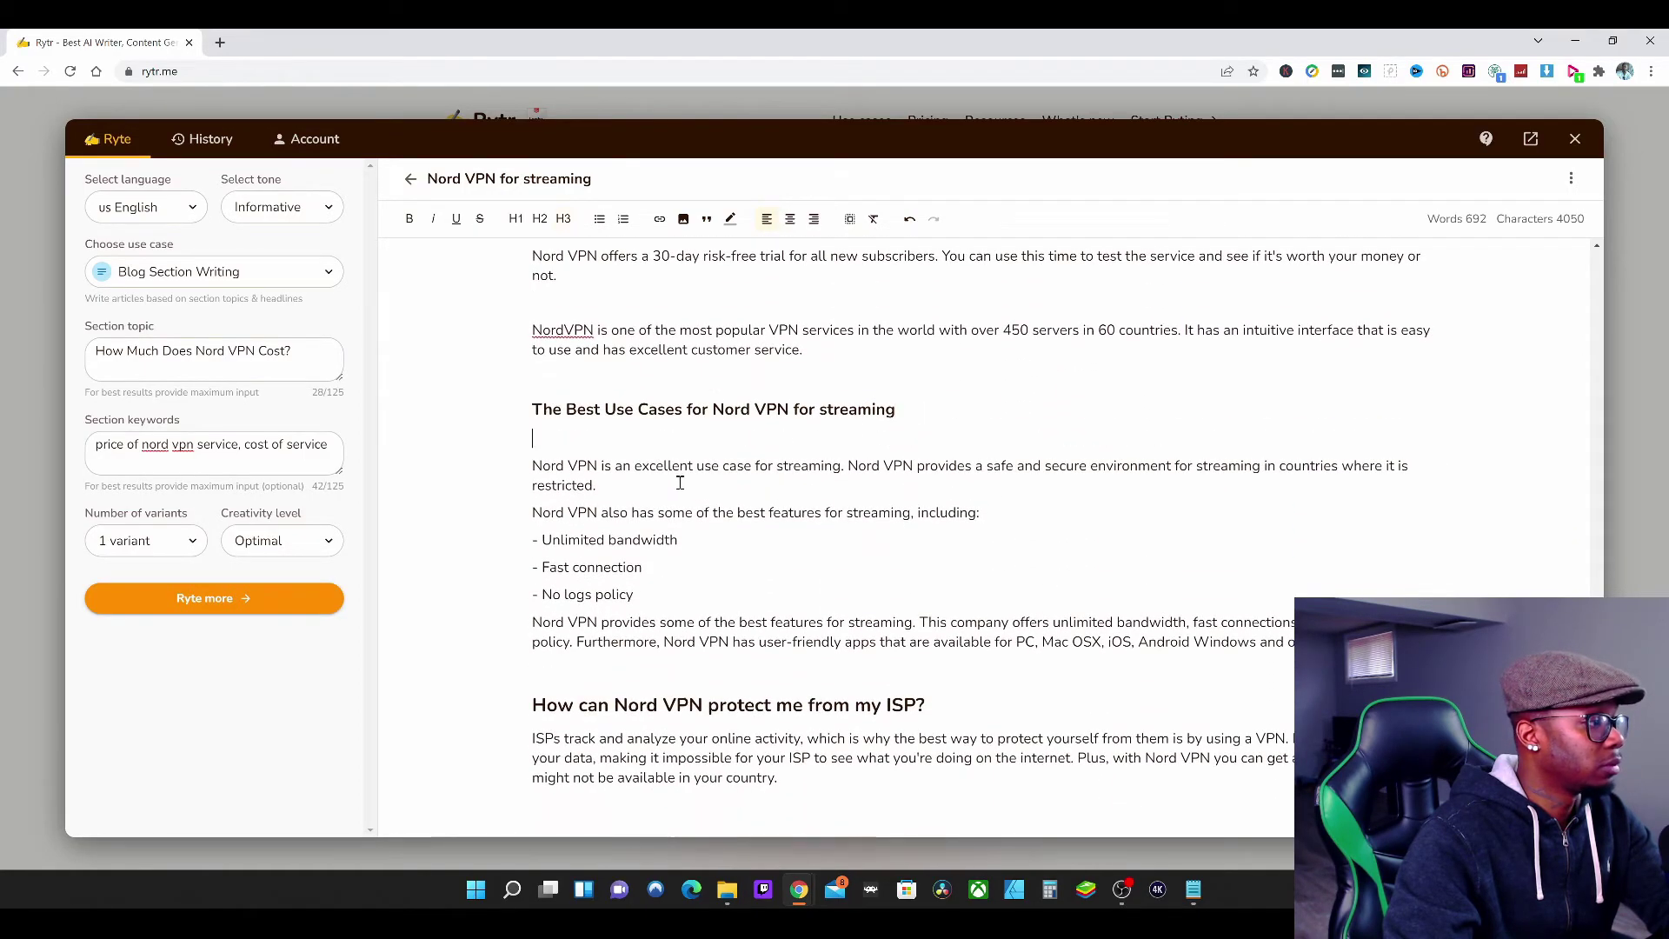
{"action": "left_click", "coordinate": [633, 485]}
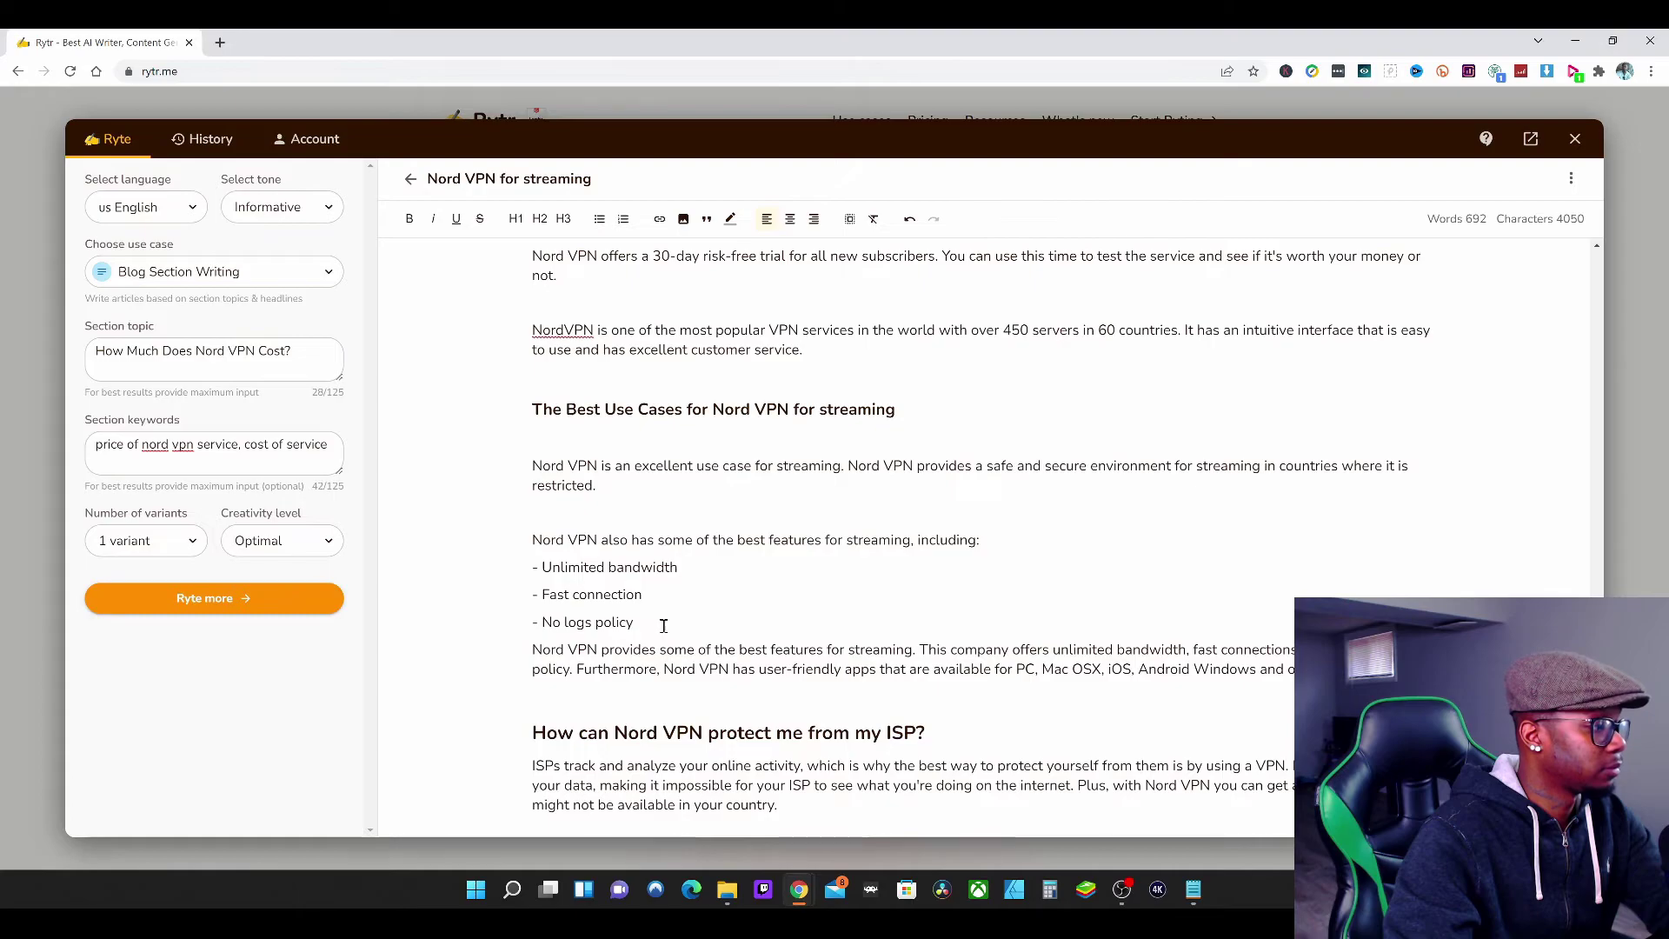
{"action": "left_click", "coordinate": [666, 623]}
{"action": "key", "text": "Return"}
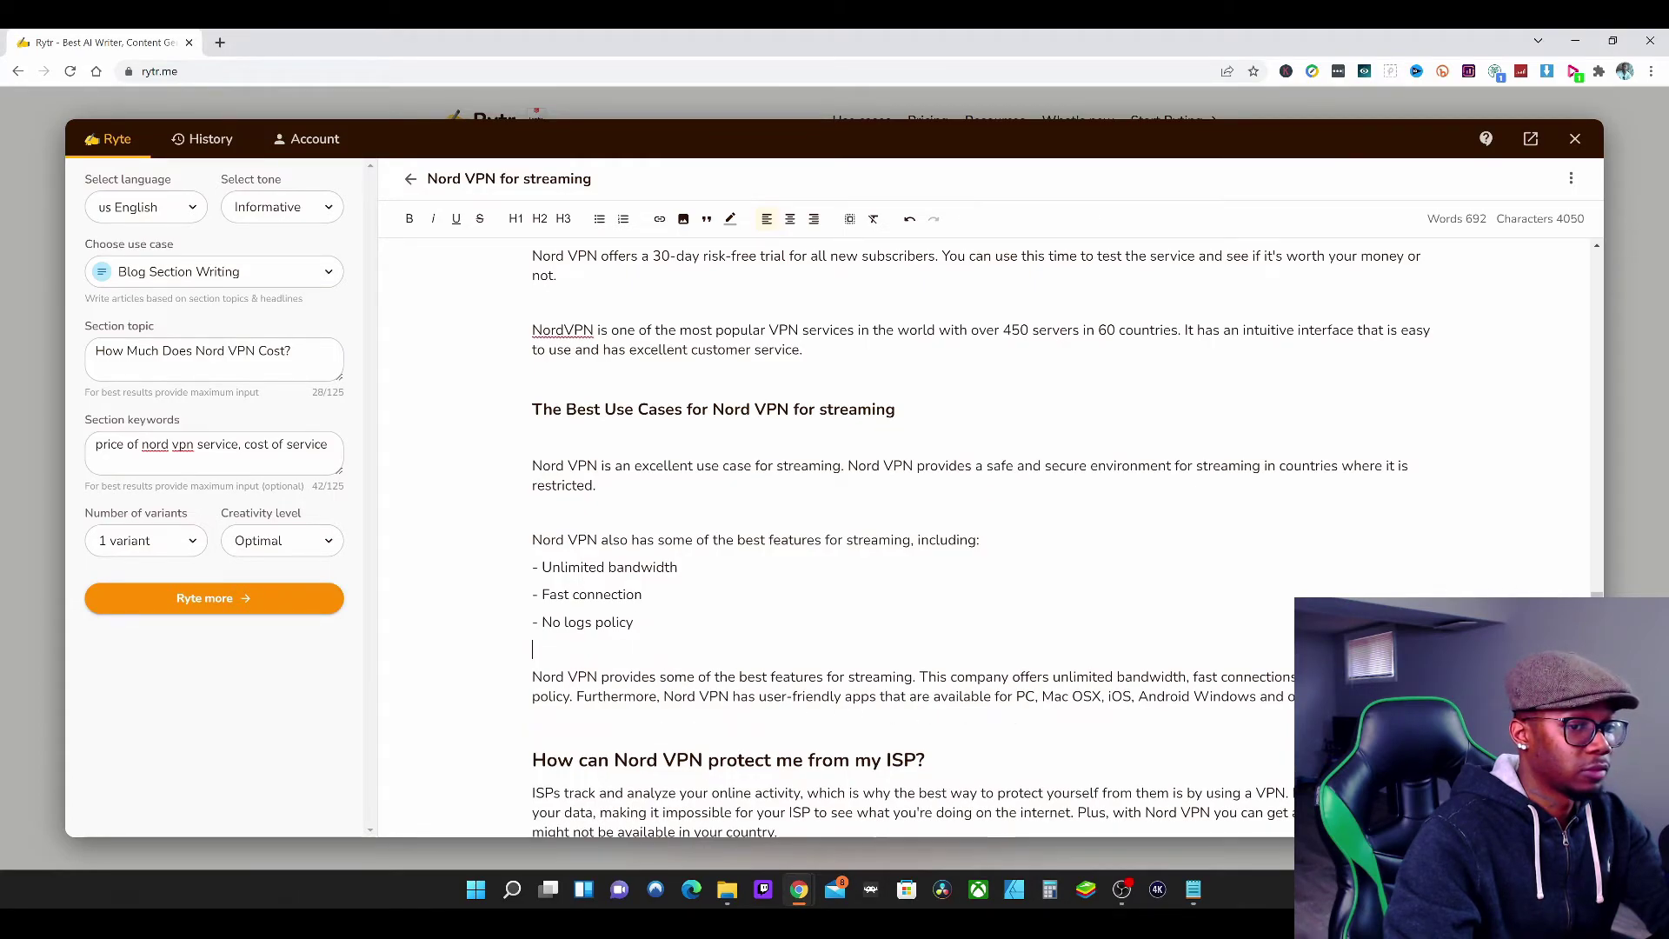
Step: Add a blank line below the "How can Nord VPN protect me from my ISP?" heading
{"action": "scroll", "coordinate": [1292, 653], "scroll_direction": "down", "scroll_amount": 2}
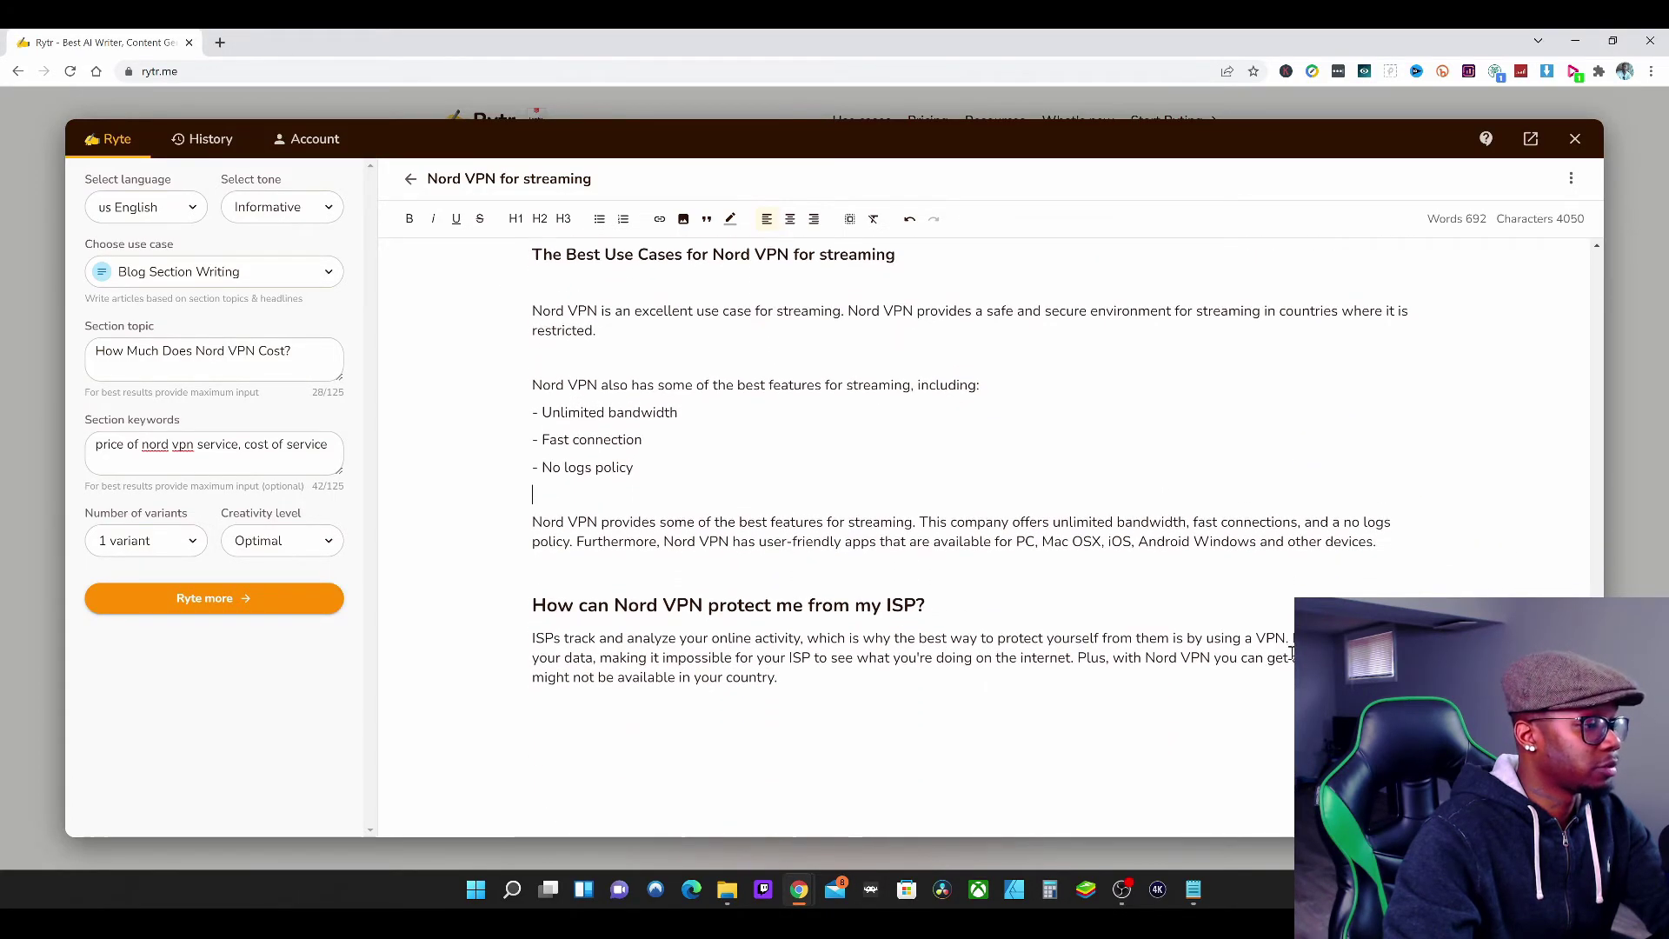
{"action": "left_click", "coordinate": [950, 605]}
{"action": "key", "text": "Return"}
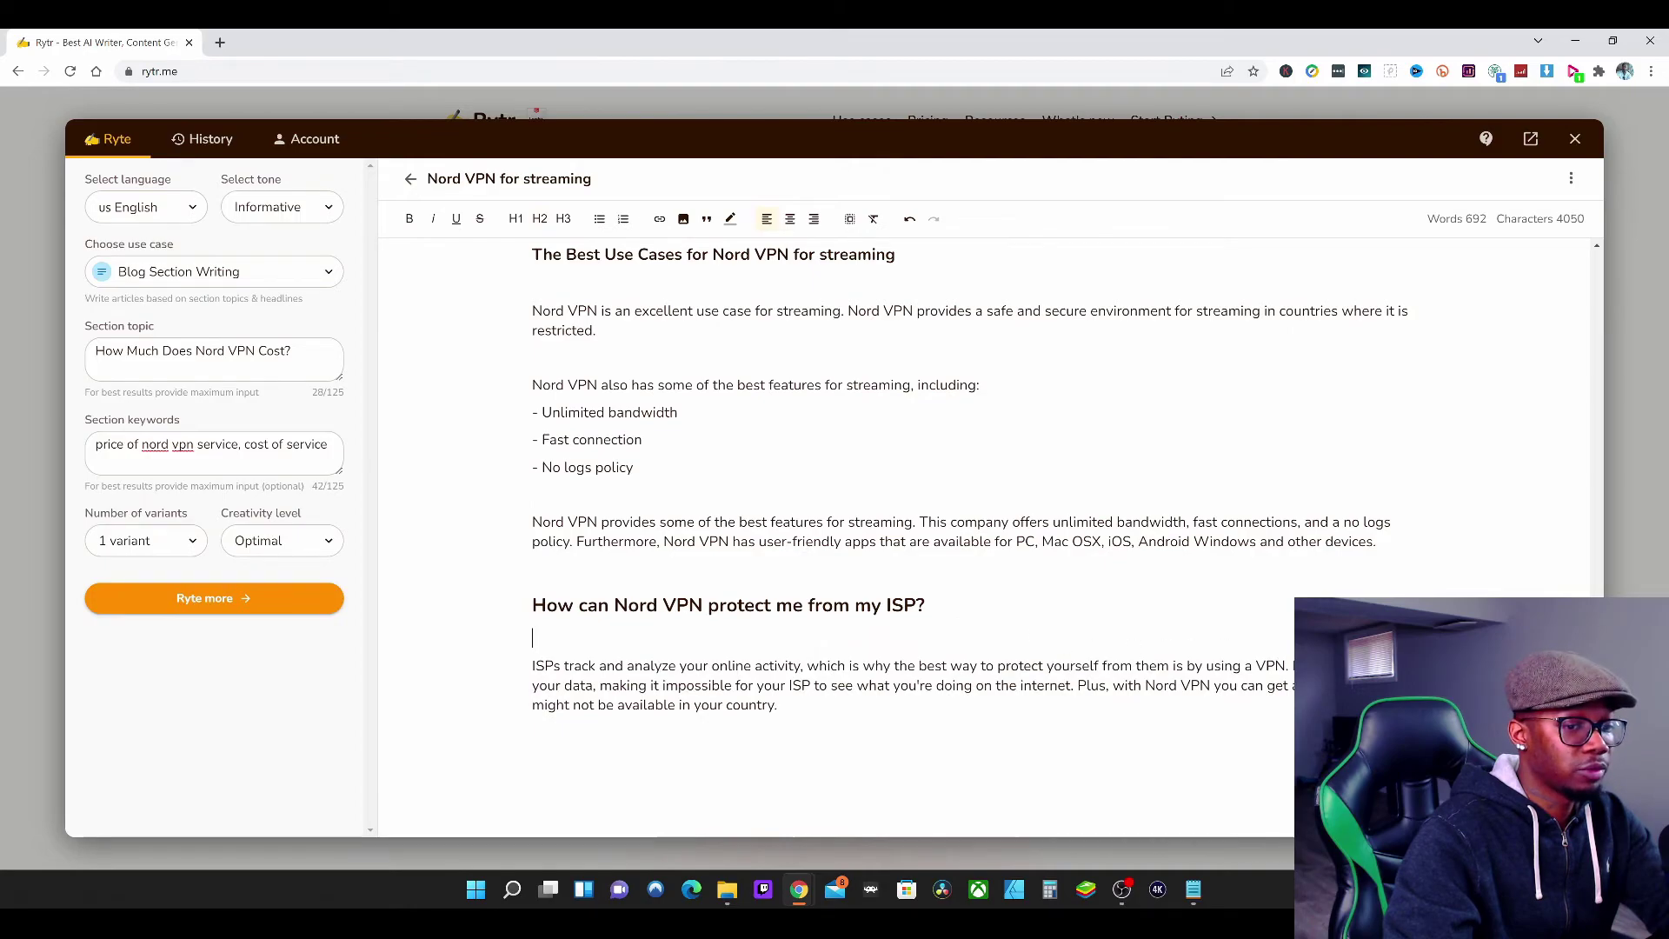
{"action": "scroll", "coordinate": [565, 693], "scroll_direction": "down", "scroll_amount": 1}
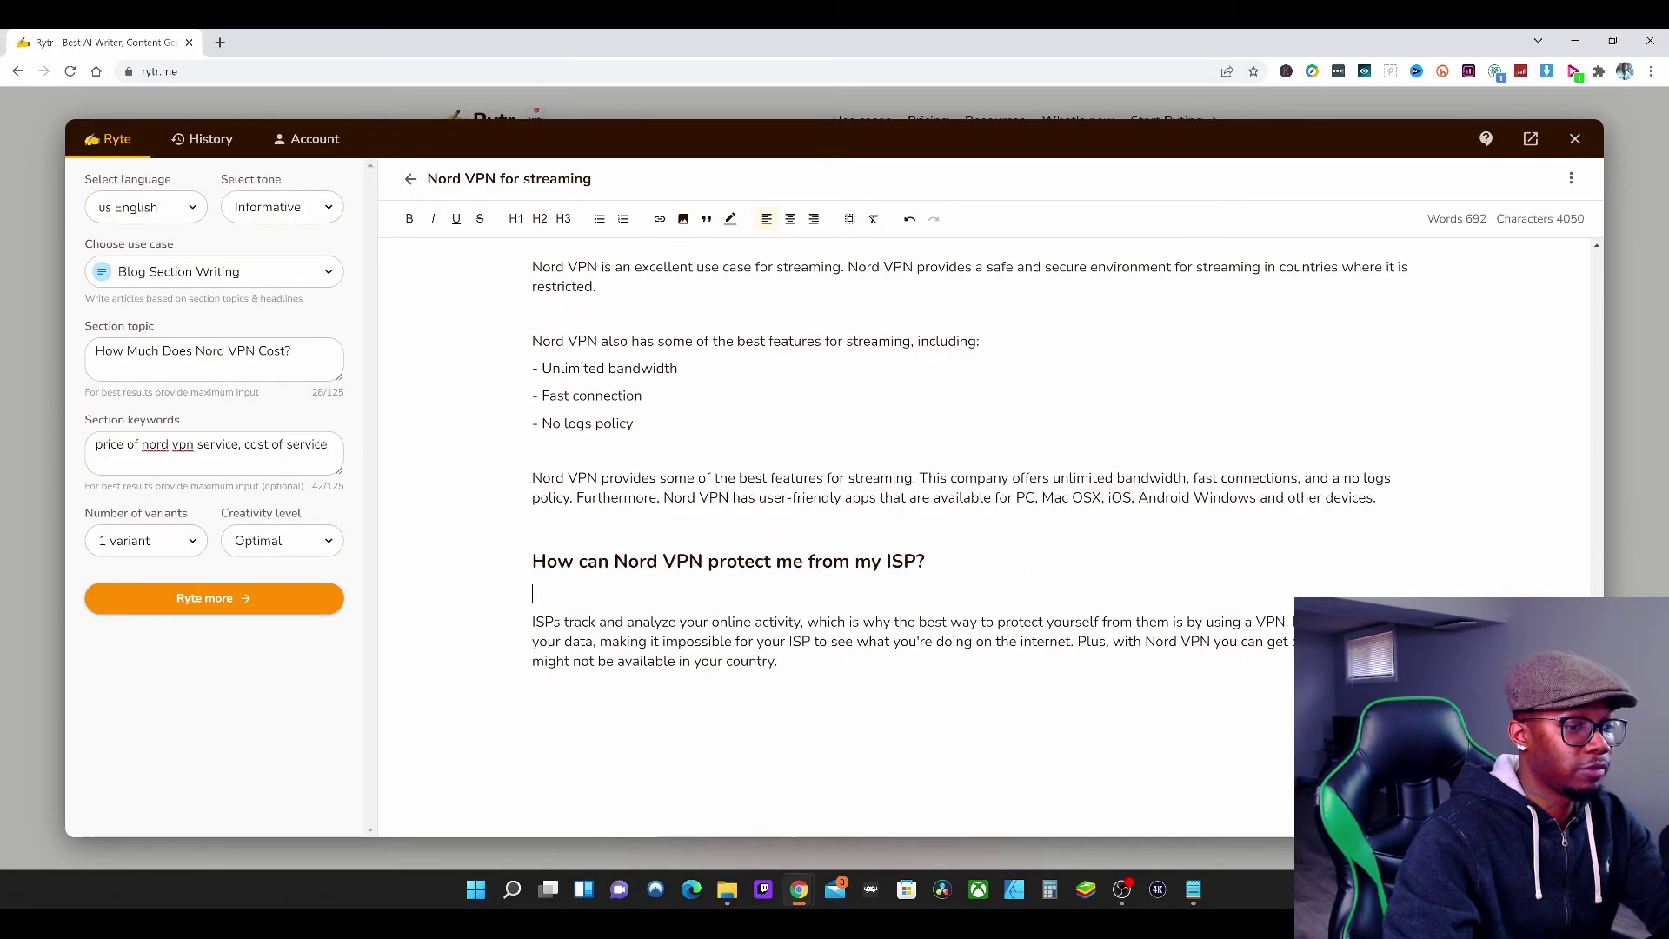
{"action": "left_click", "coordinate": [575, 709]}
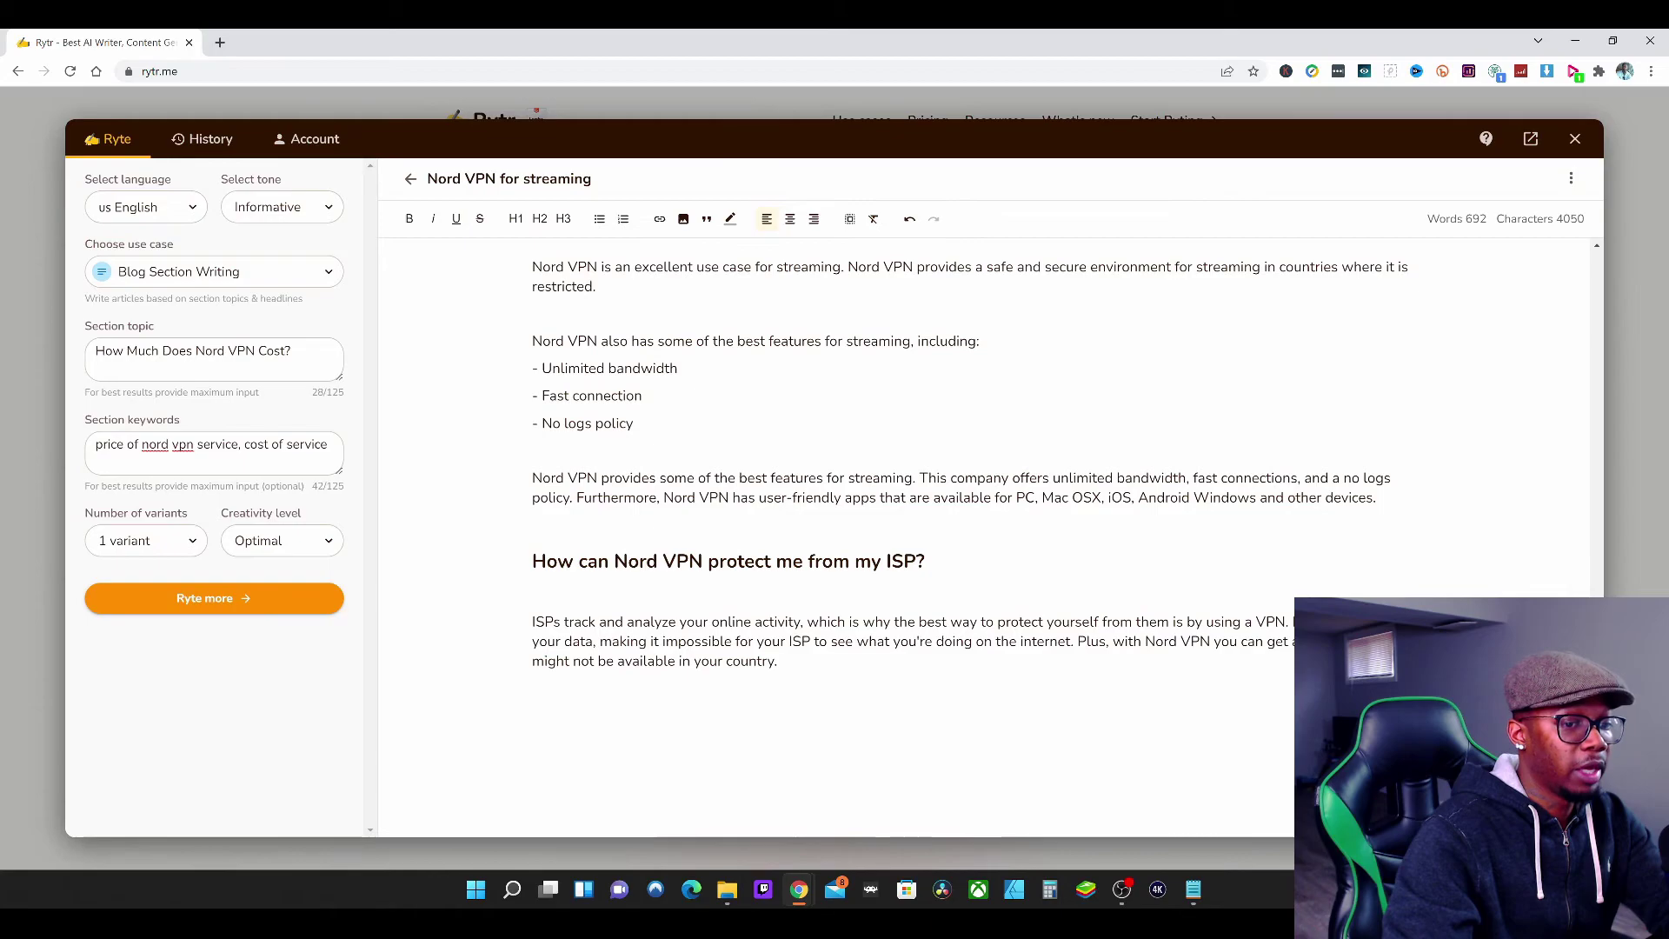
{"action": "scroll", "coordinate": [1535, 286], "scroll_direction": "up", "scroll_amount": 15}
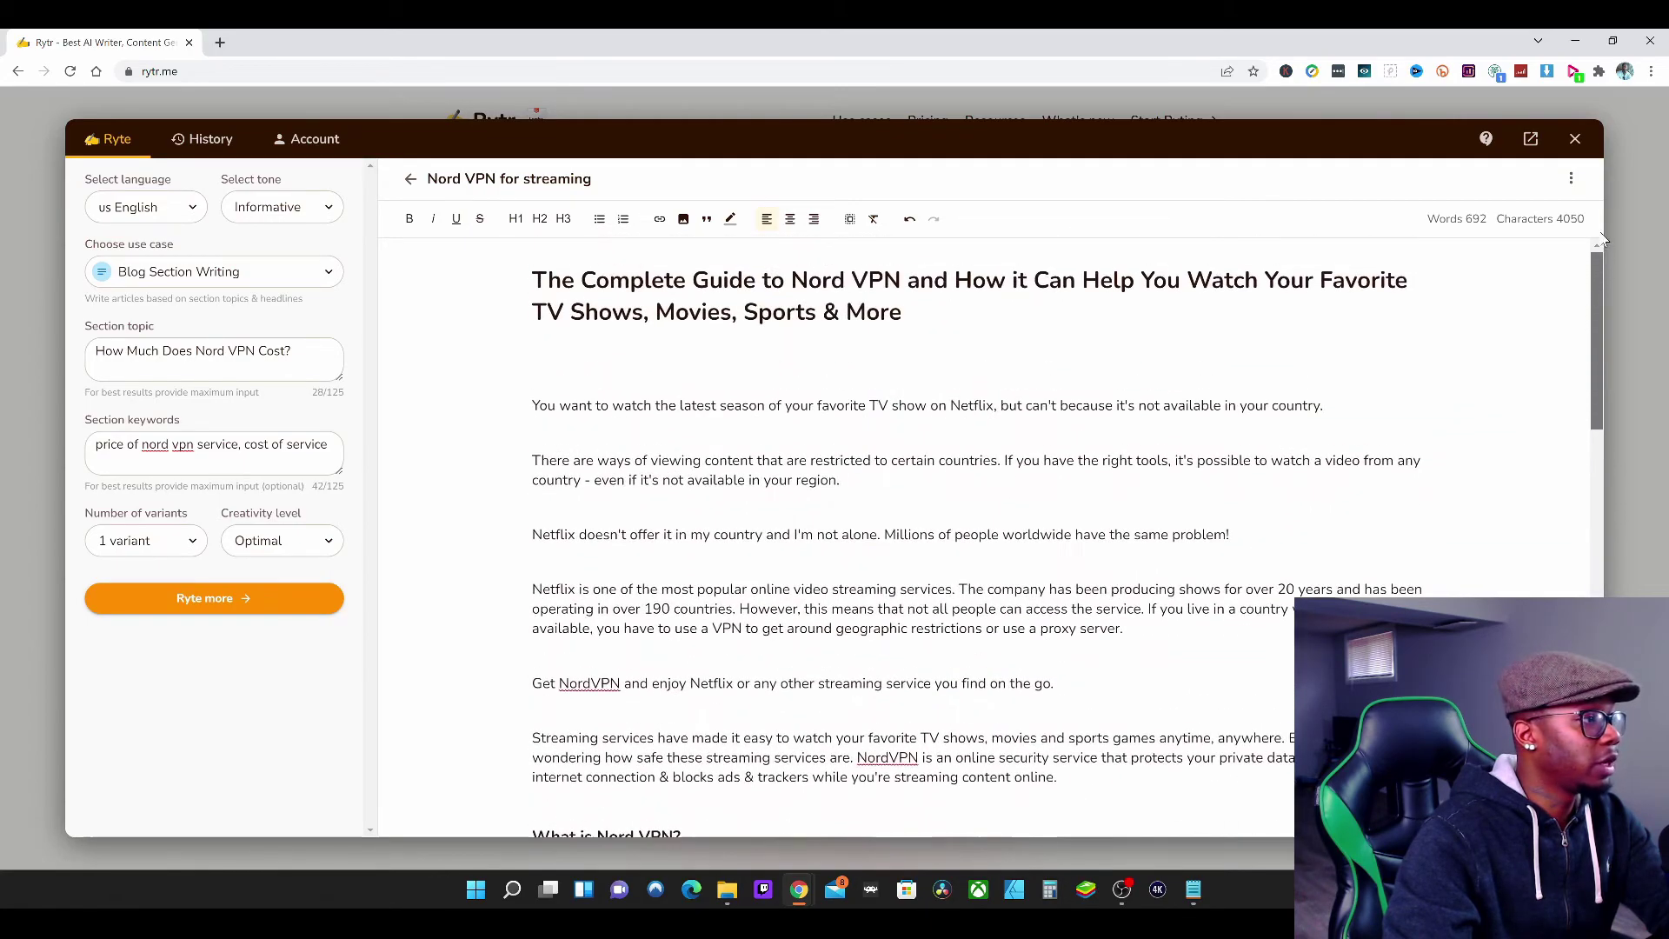
{"action": "mouse_move", "coordinate": [1600, 252]}
{"action": "left_mouse_down"}
{"action": "mouse_move", "coordinate": [1605, 280]}
{"action": "mouse_move", "coordinate": [1599, 263]}
{"action": "left_mouse_up"}
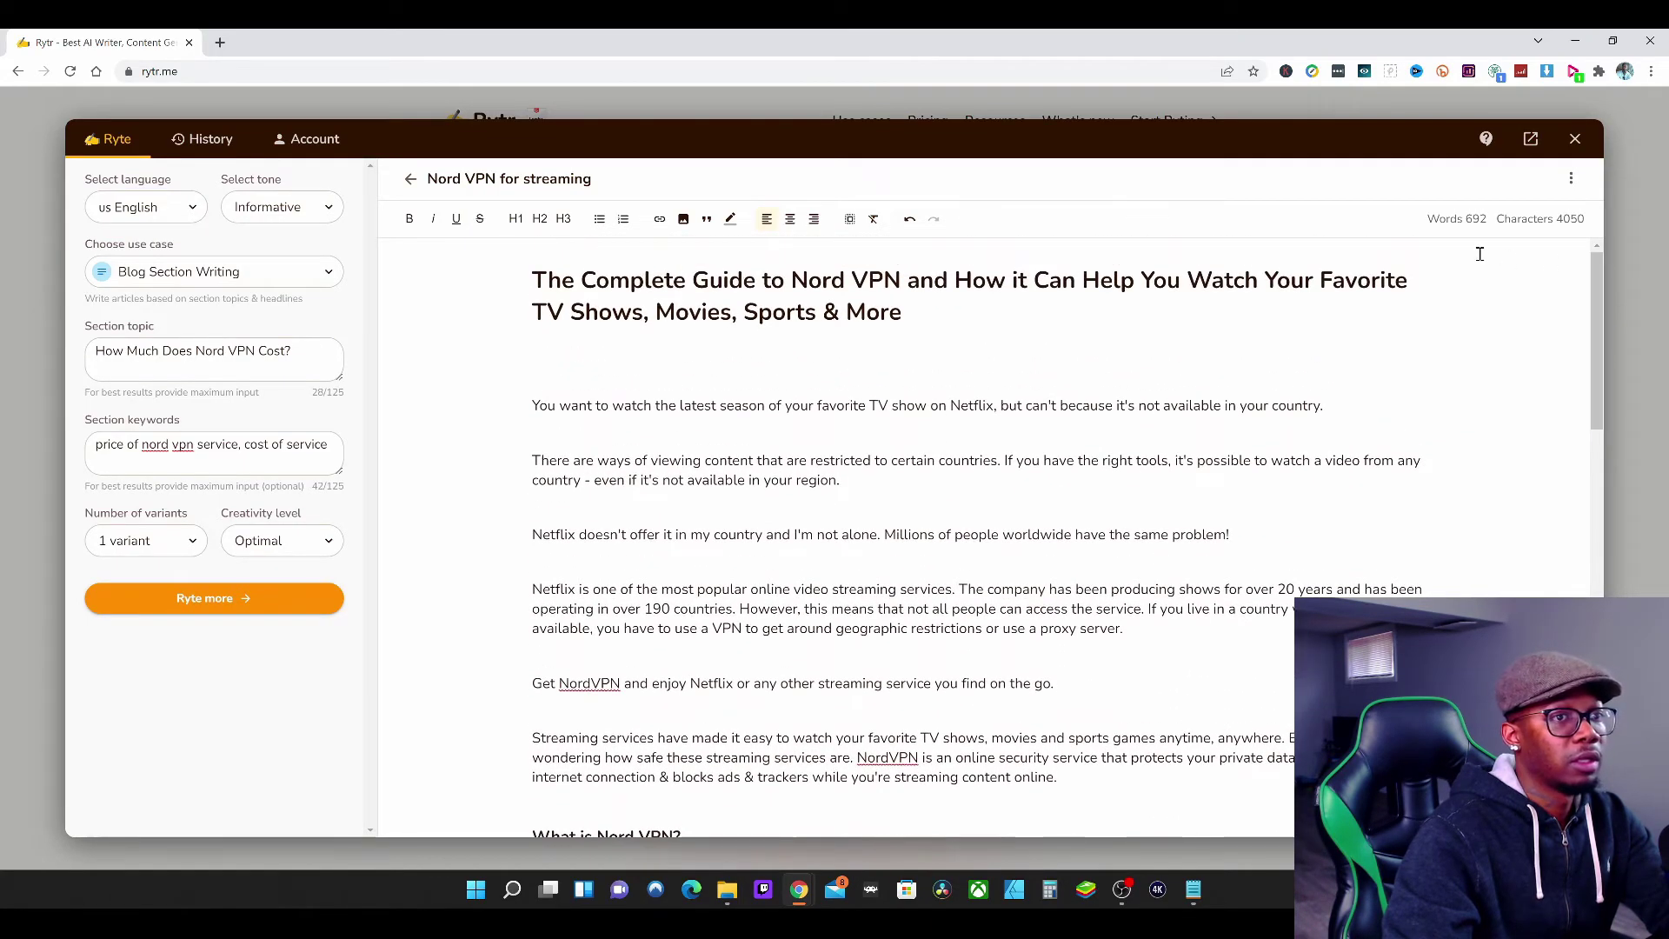